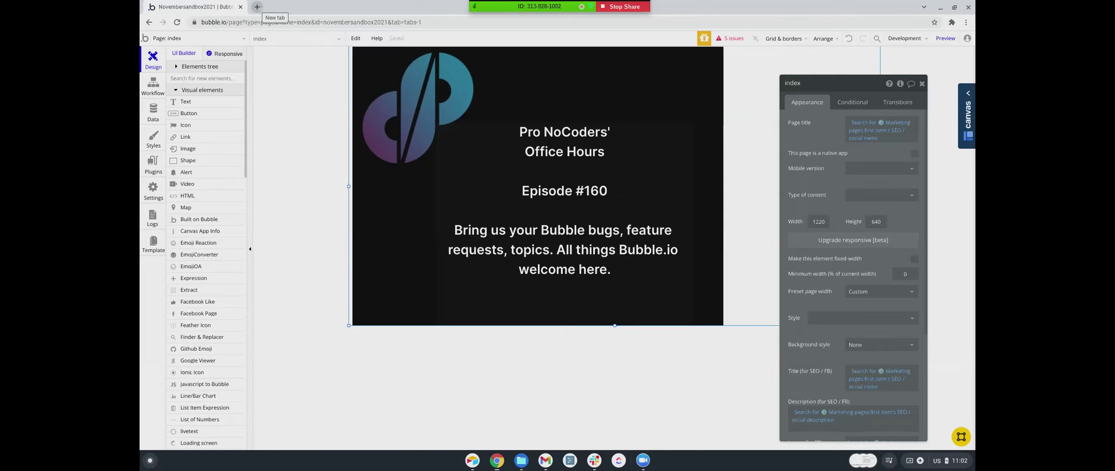
click(257, 7)
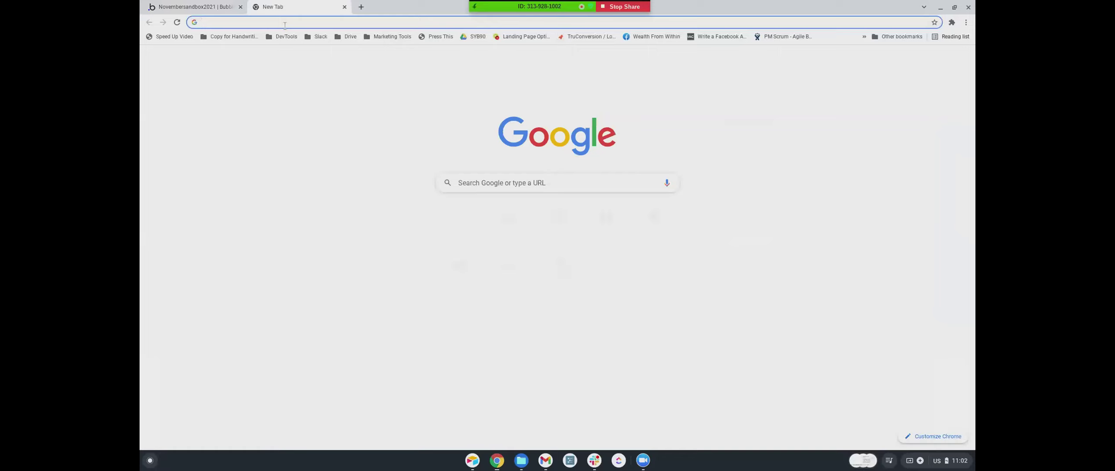
click(284, 26)
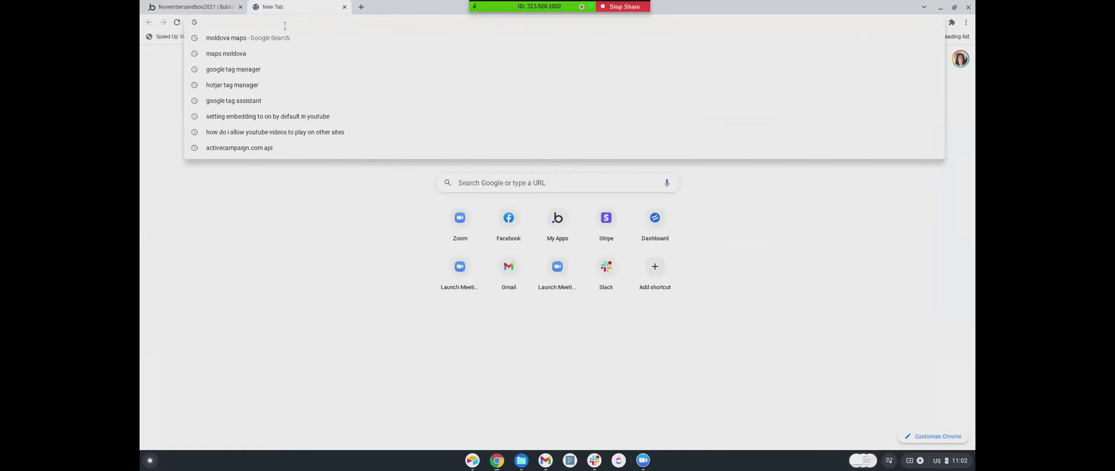
text(http)
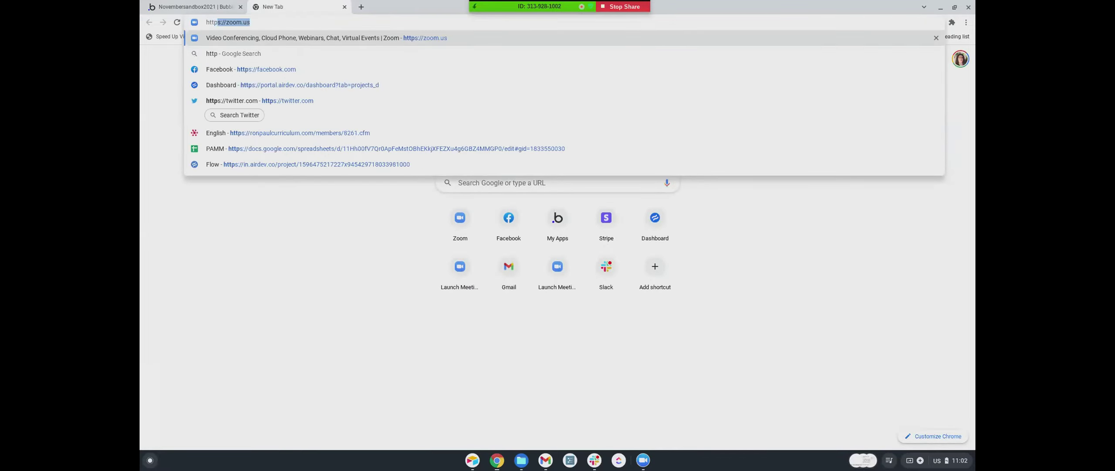
text(s:)
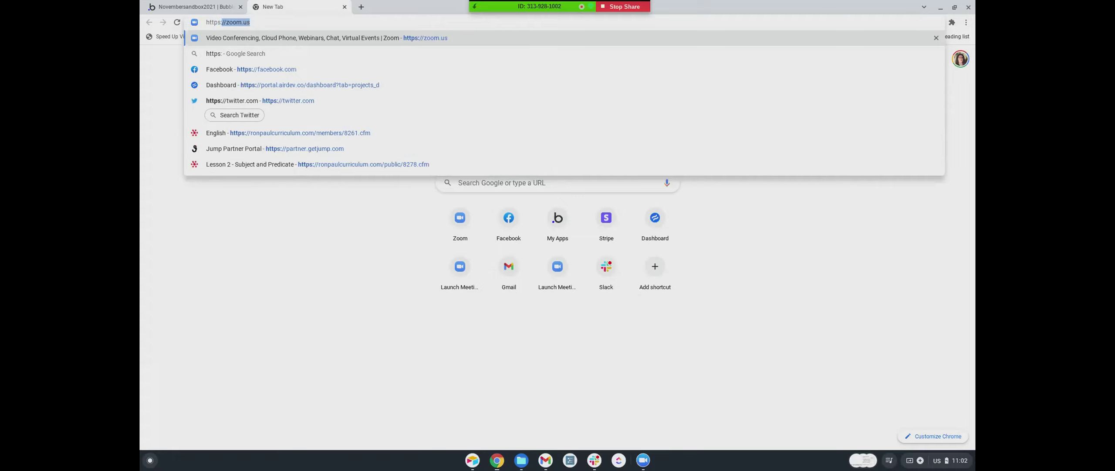
text(//pro)
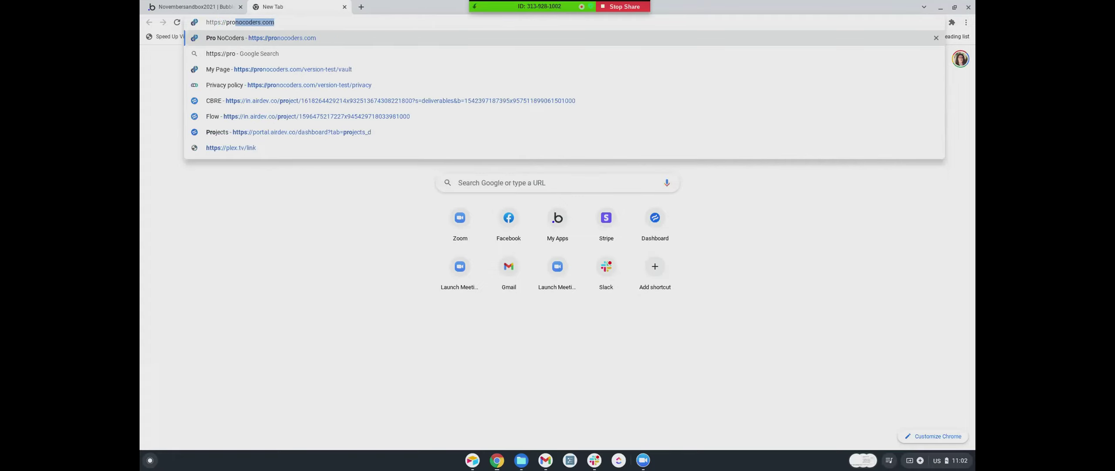
text(nocoders.com)
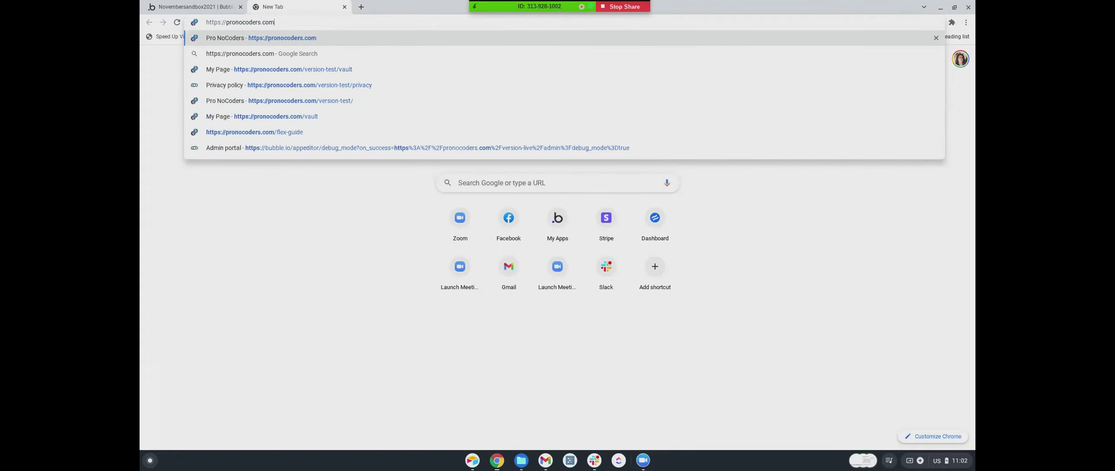
text(/flex-guide)
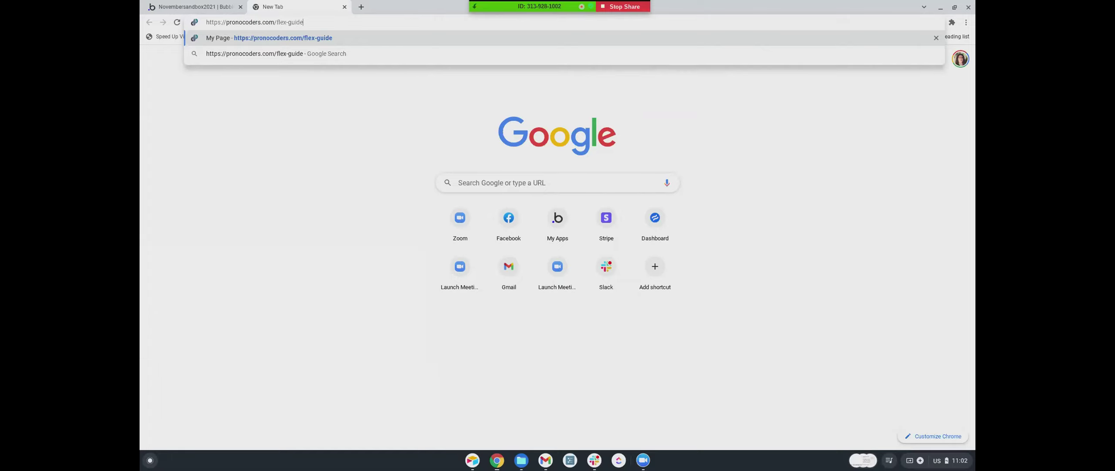
key(Return)
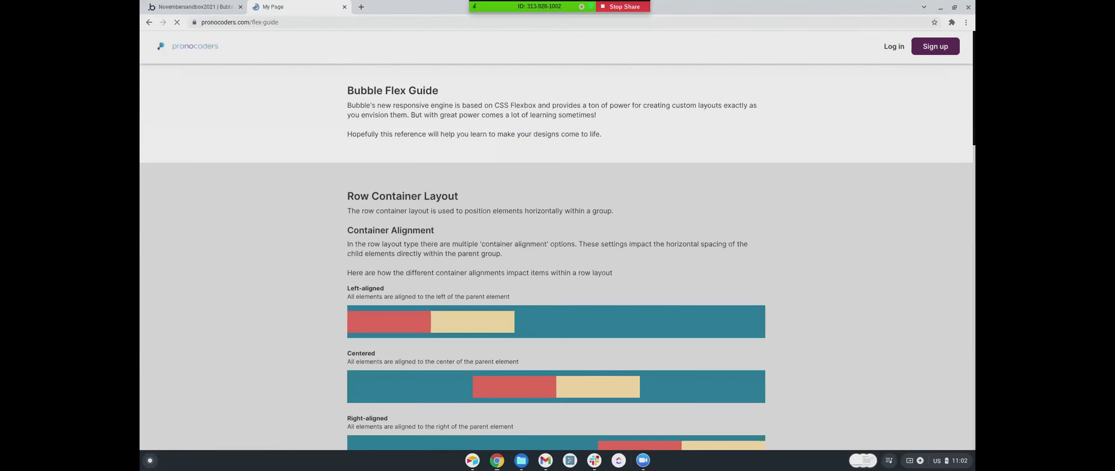
- Look through the Bubble Flex Guide's row and column container layout examples, then return to the start of the page
scroll(428, 226, down, 5)
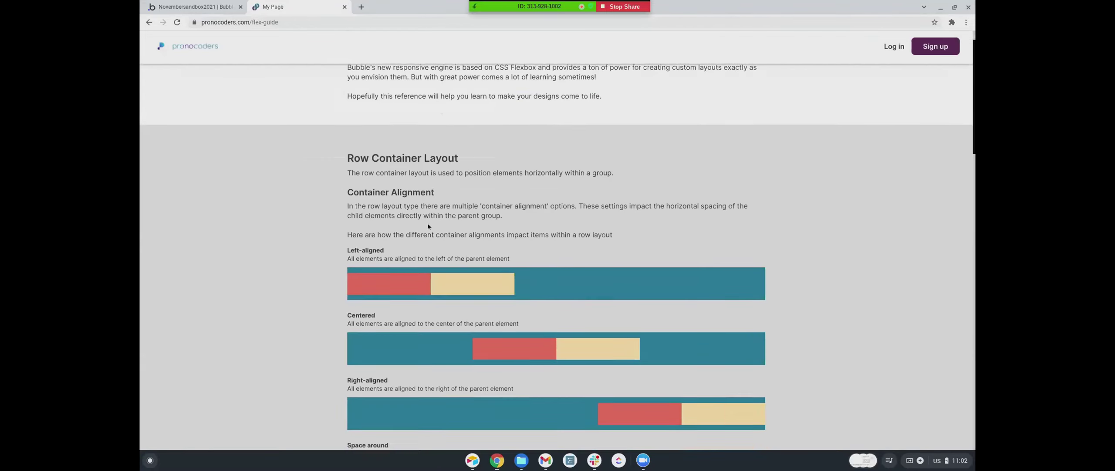
scroll(427, 225, down, 4)
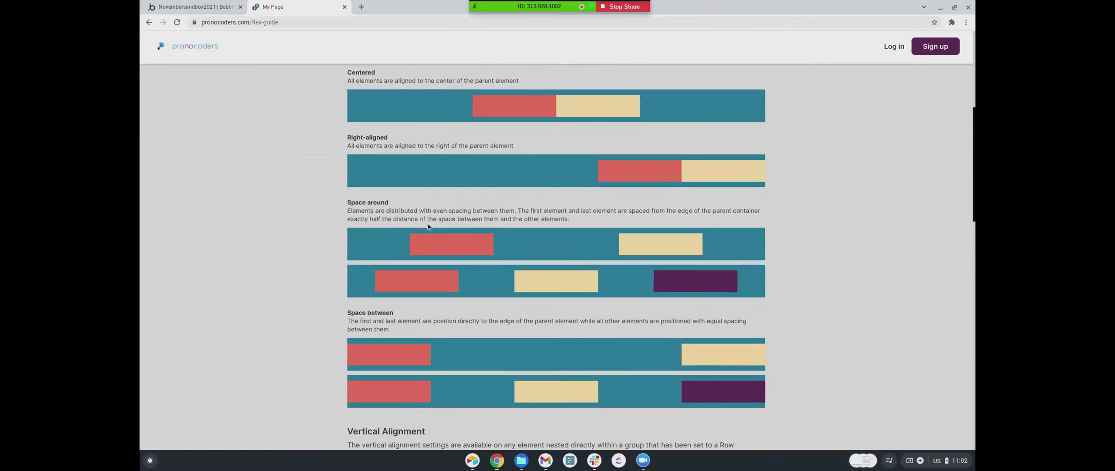
scroll(428, 224, down, 6)
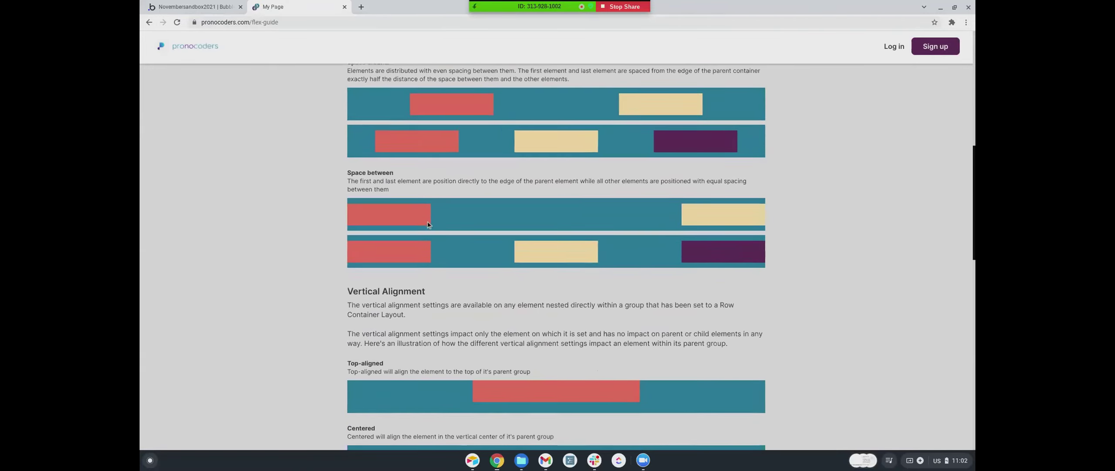
scroll(429, 223, down, 2)
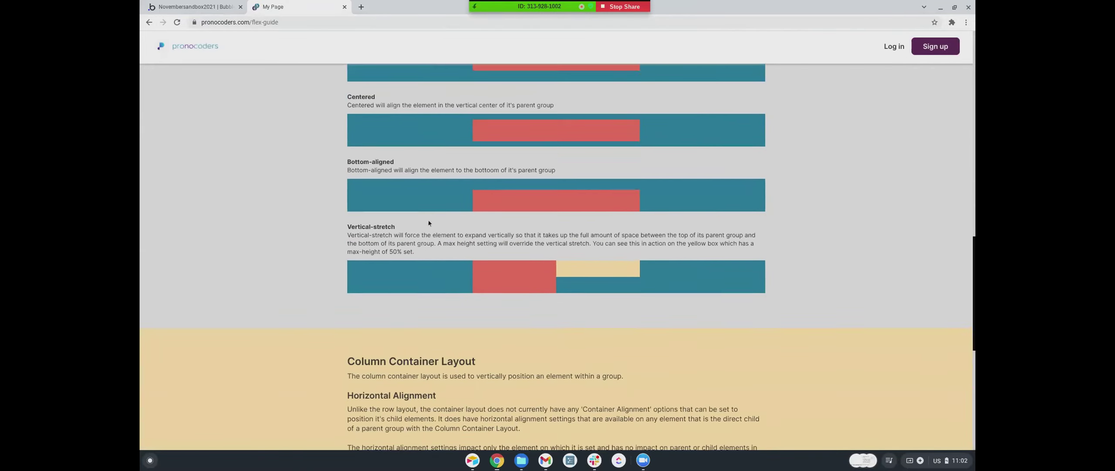
scroll(429, 223, down, 7)
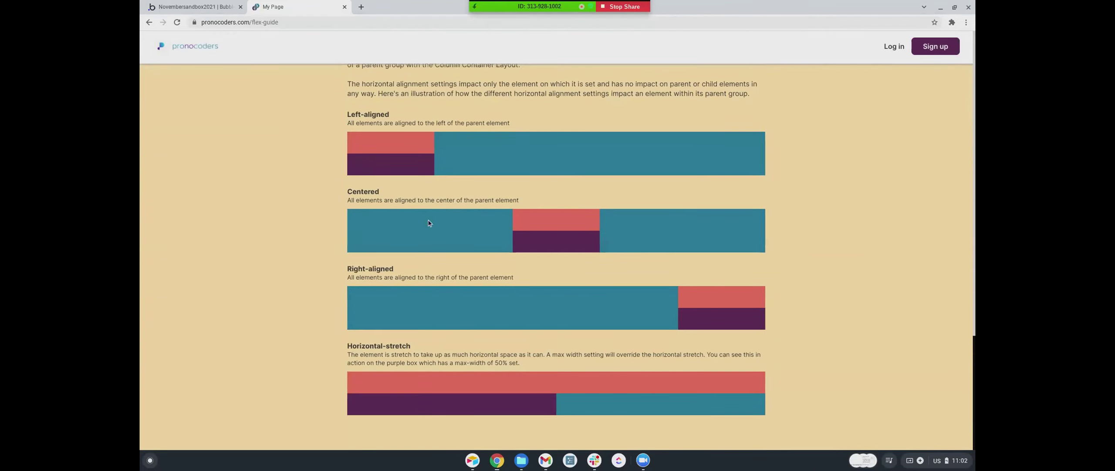
scroll(430, 223, up, 13)
scroll(429, 222, up, 15)
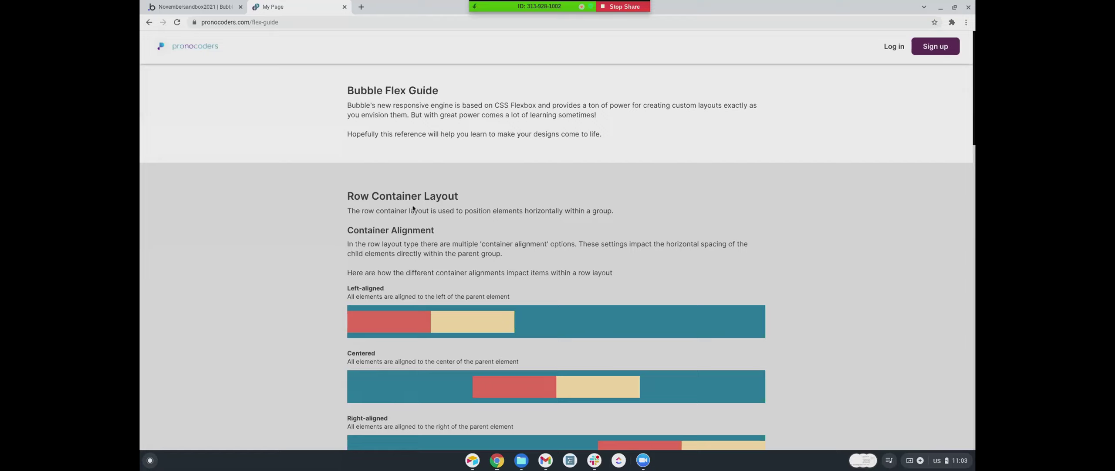
- Open pronocoders.com/vault in a new browser tab and look through the Vault page, including its example video
click(361, 7)
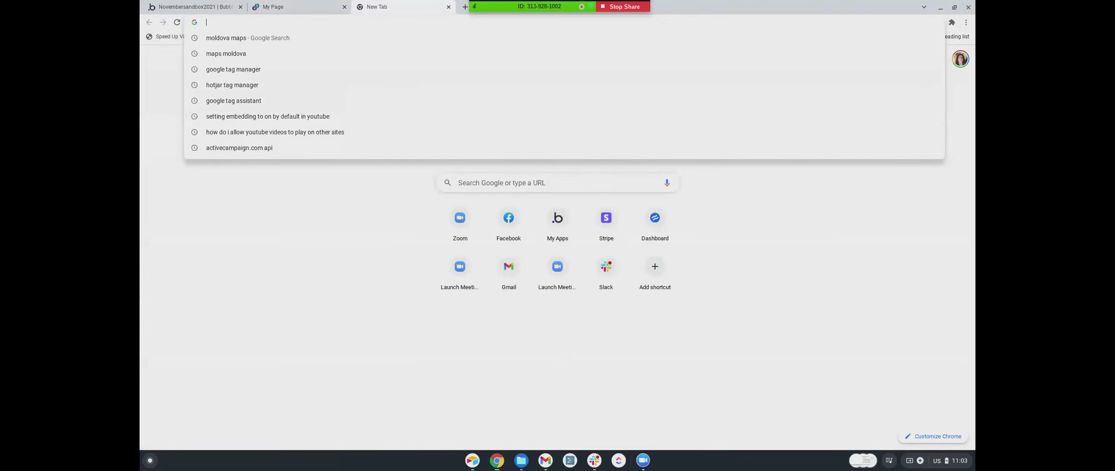
text(pronocoders.com/vault)
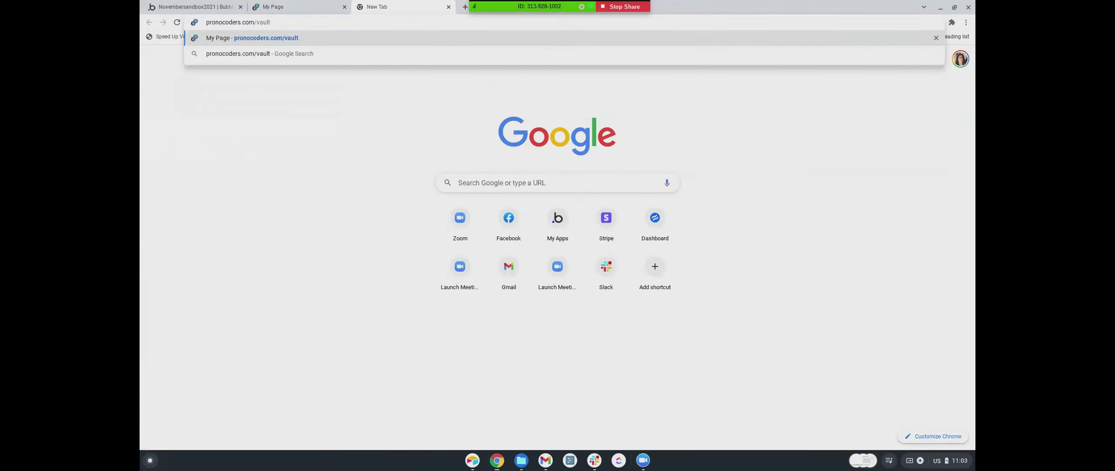
key(Return)
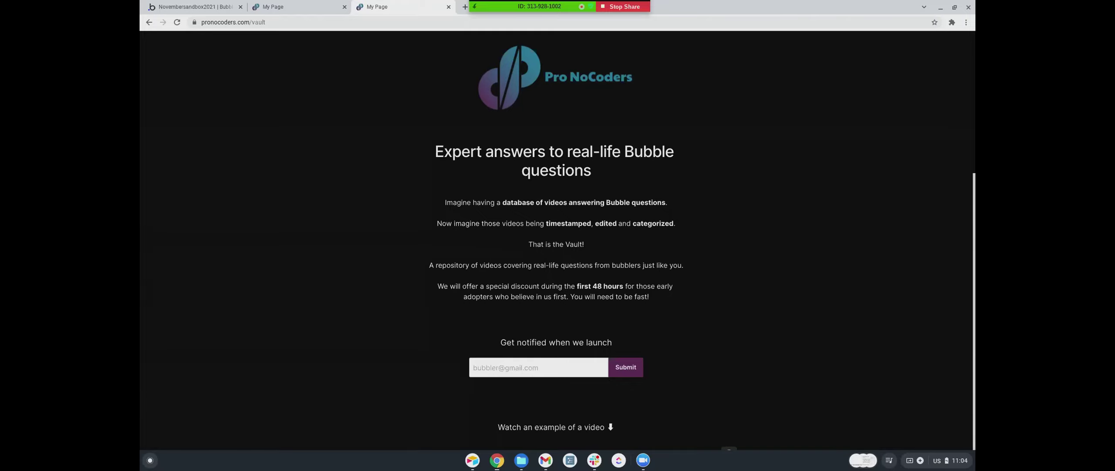
scroll(403, 273, down, 7)
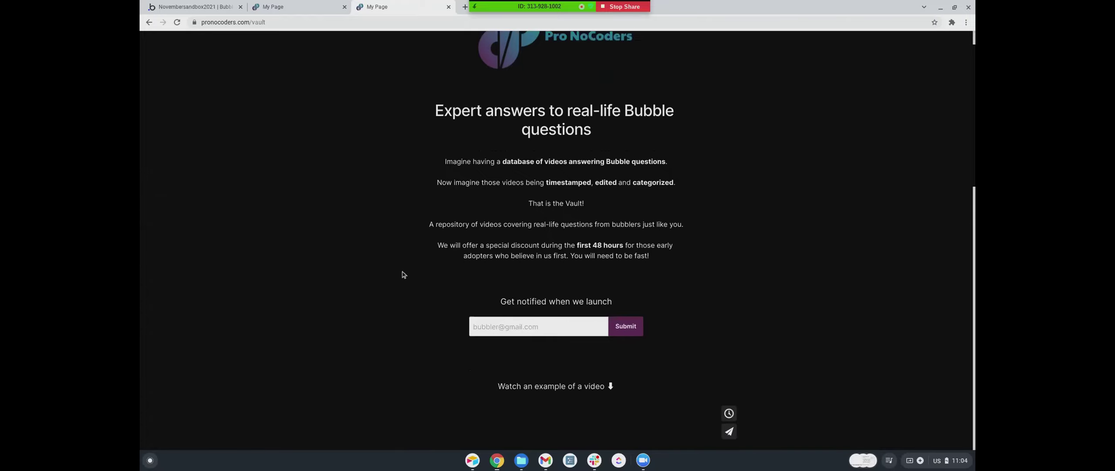
scroll(403, 274, down, 5)
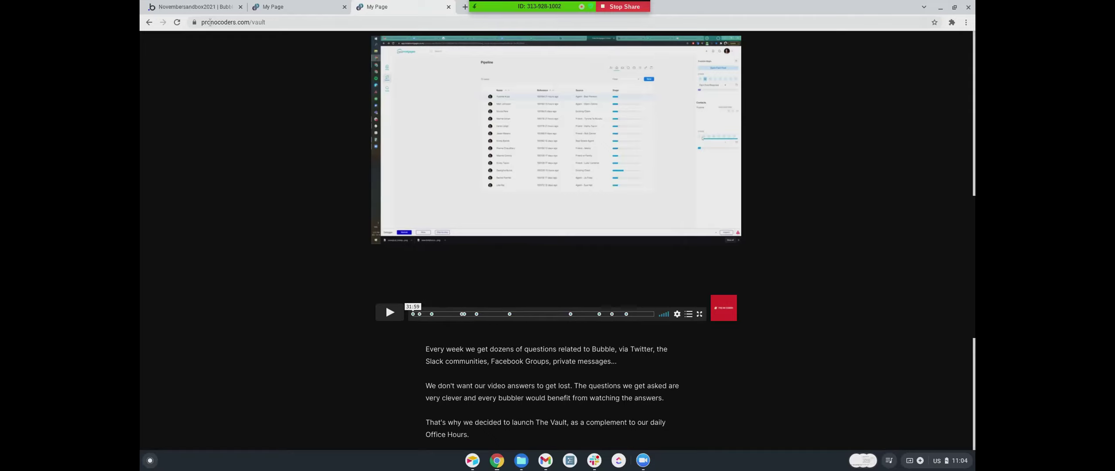
scroll(294, 224, up, 10)
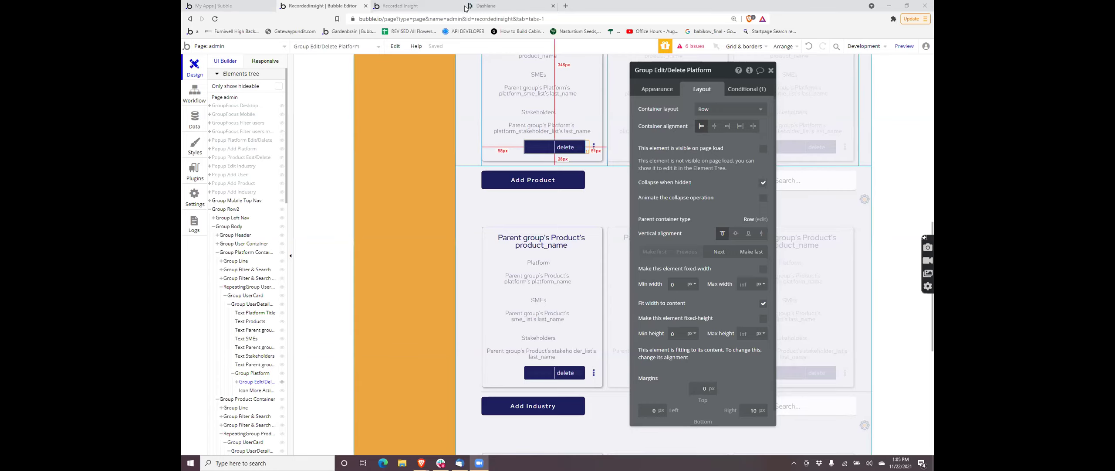
- Switch to the Recorded Insight admin preview, enlarge the page to 110%, and reload it to get the latest version
click(411, 6)
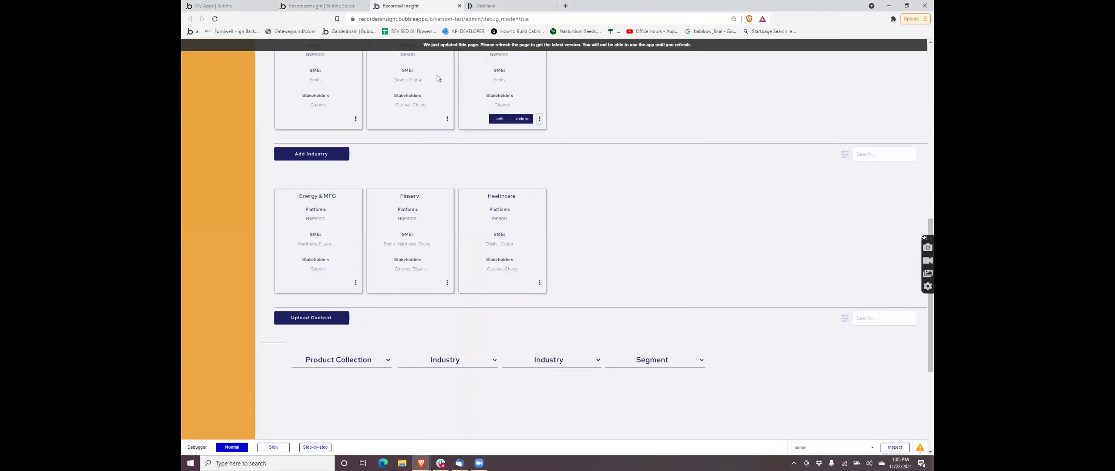
click(442, 48)
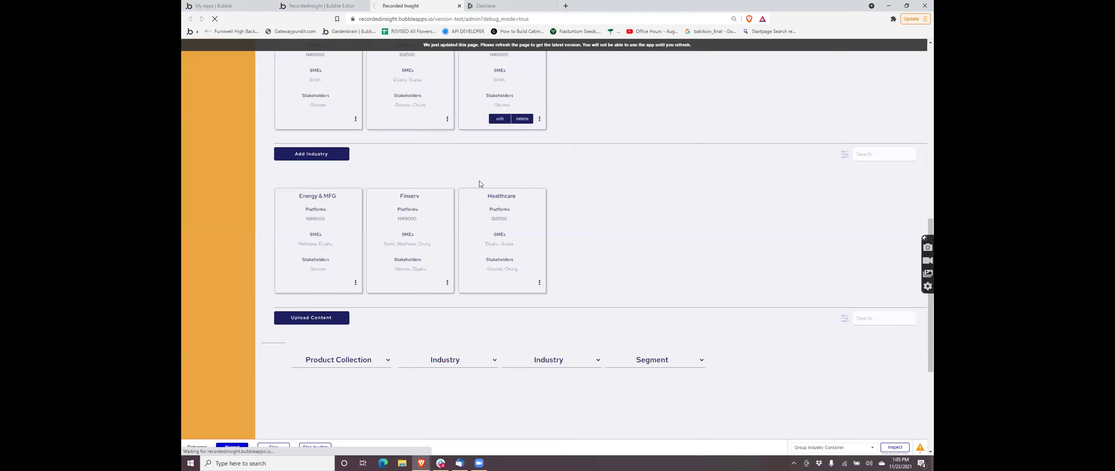
key(ctrl+plus)
key(ctrl+plus)
key(ctrl+plus)
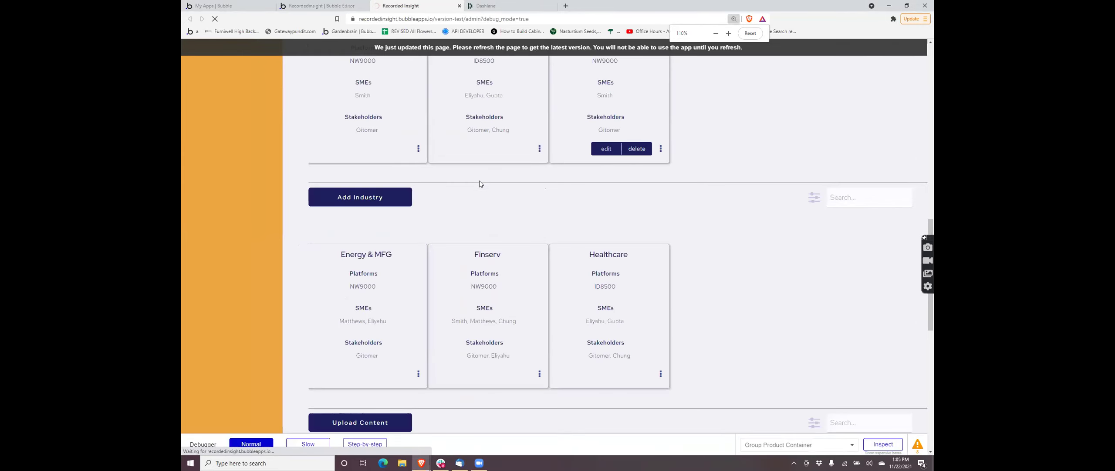
scroll(543, 197, up, 5)
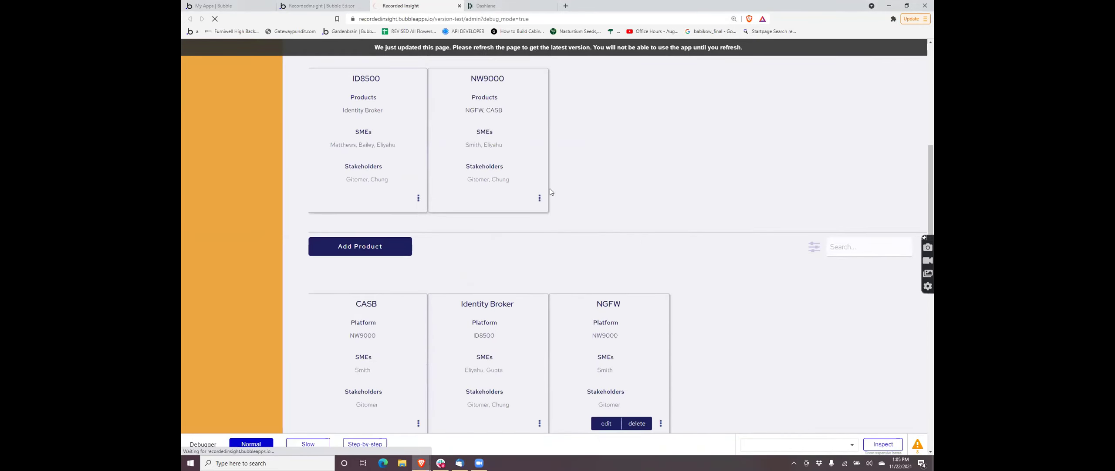
scroll(551, 188, down, 7)
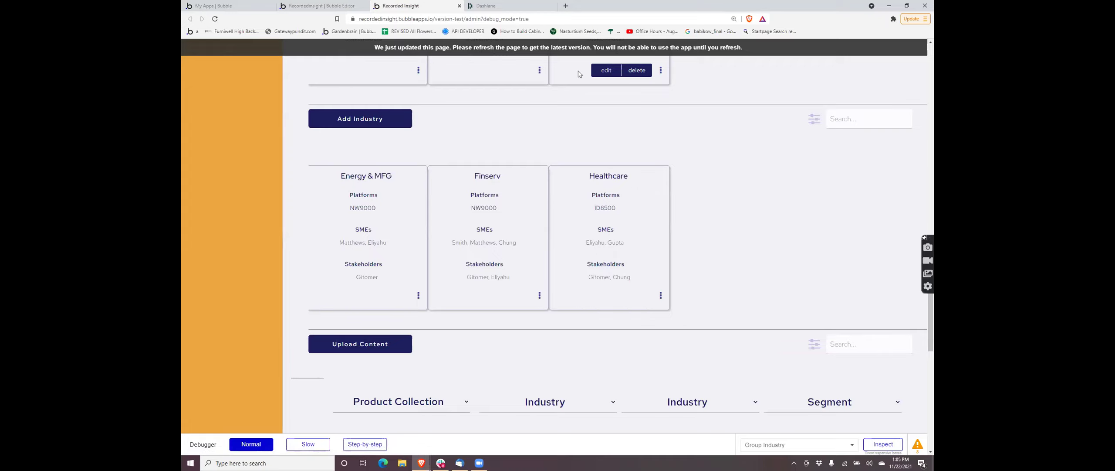
key(F5)
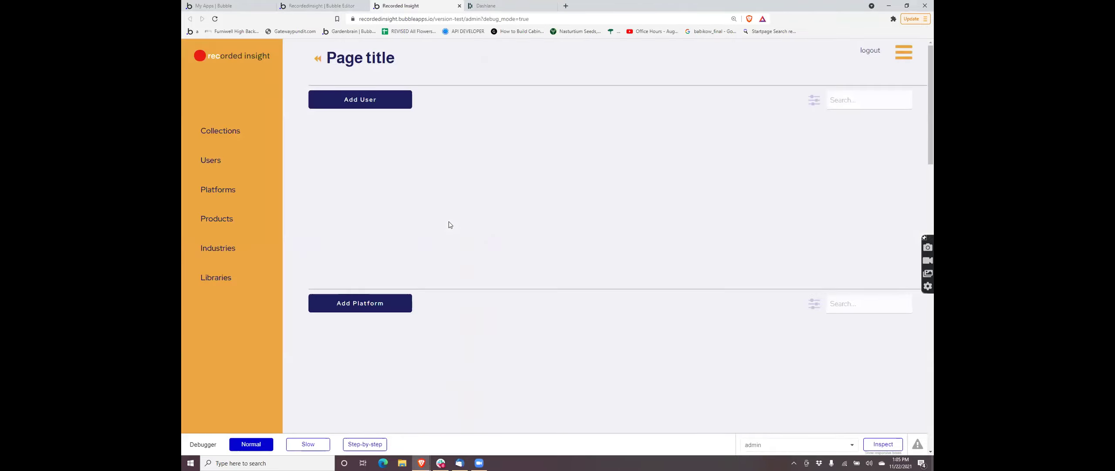
- Test the more-actions icons by showing the edit/delete options on the NGFW product card and the Healthcare industry card
scroll(450, 224, down, 5)
scroll(450, 224, down, 7)
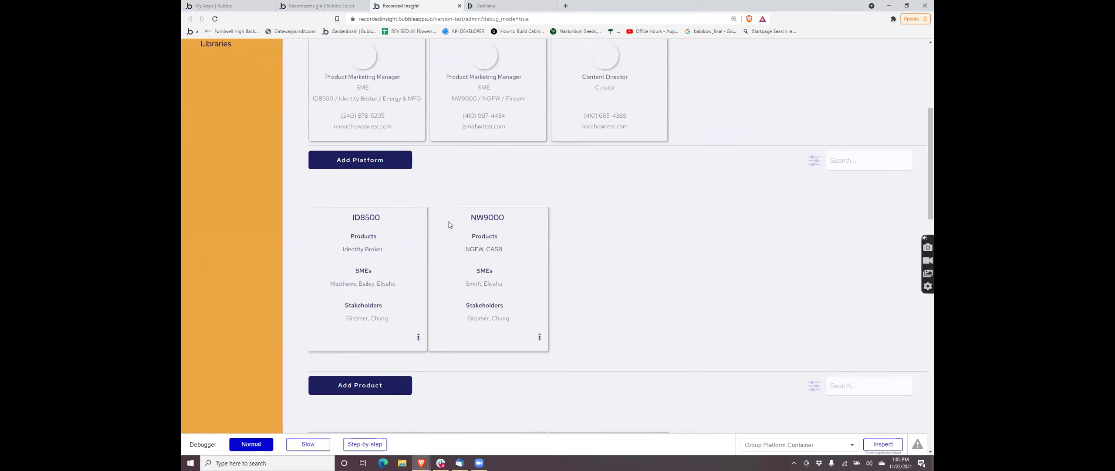
scroll(450, 225, down, 1)
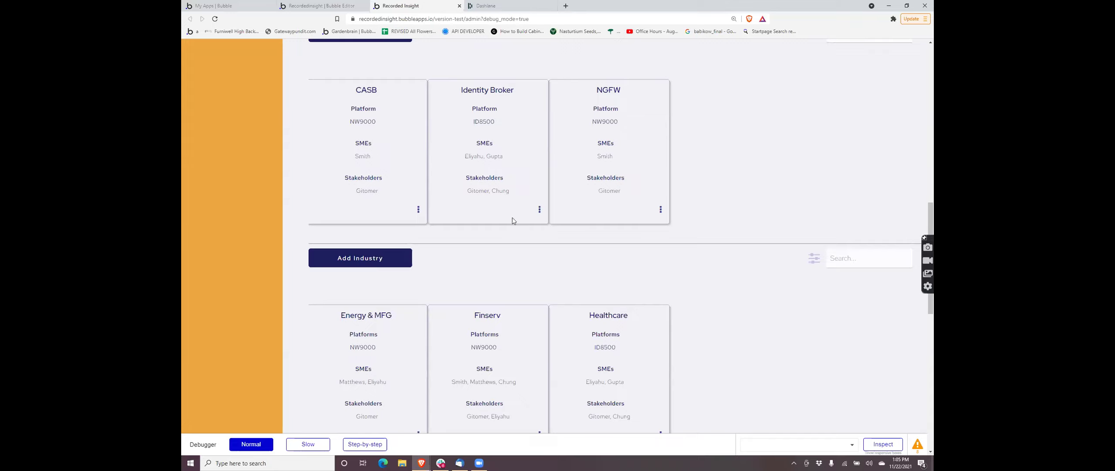
click(661, 213)
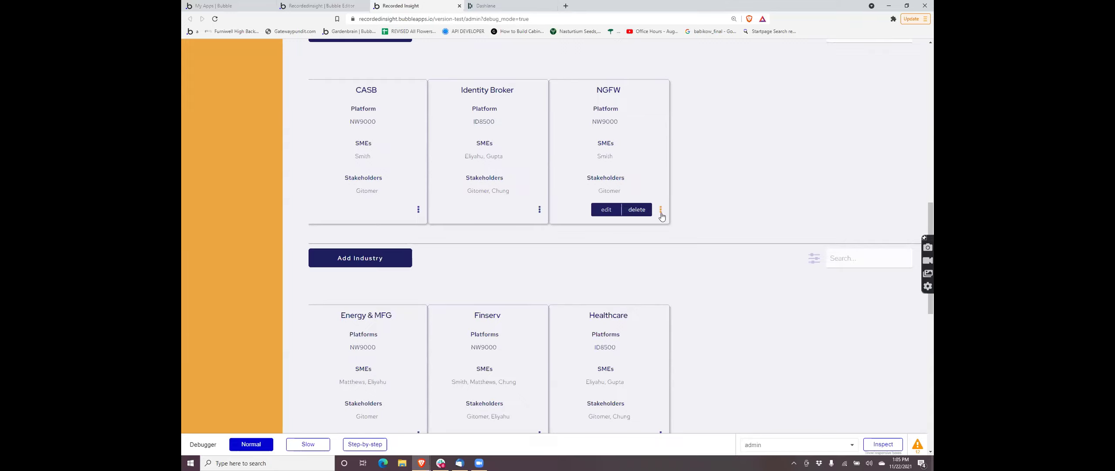
scroll(620, 296, down, 3)
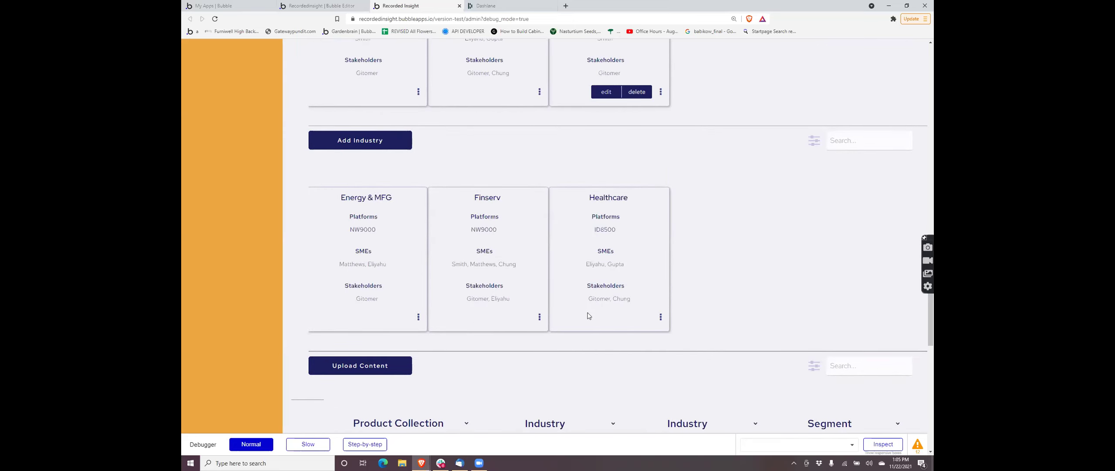
click(661, 318)
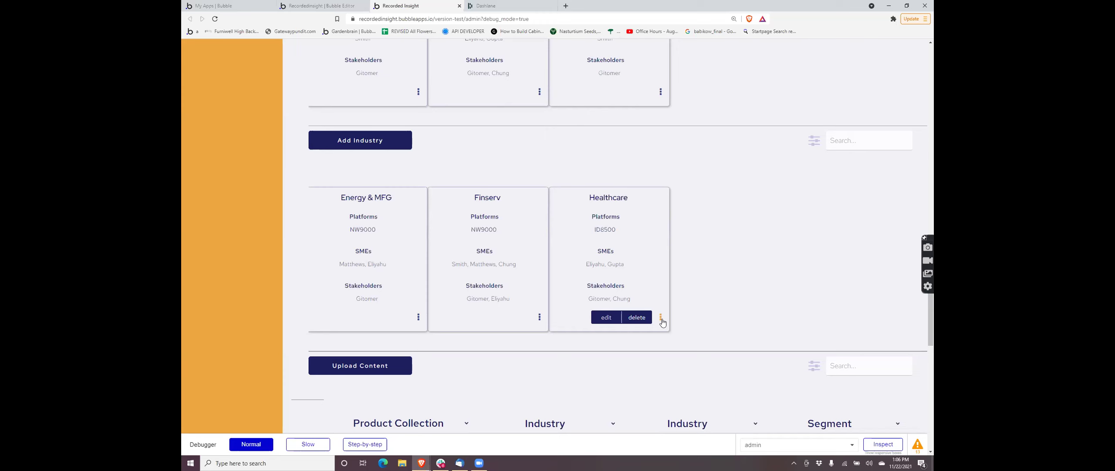
- Return to the Bubble editor's workflows and open the Set states action of the "Icon More Actions Industry is clicked" event for inspection
click(331, 5)
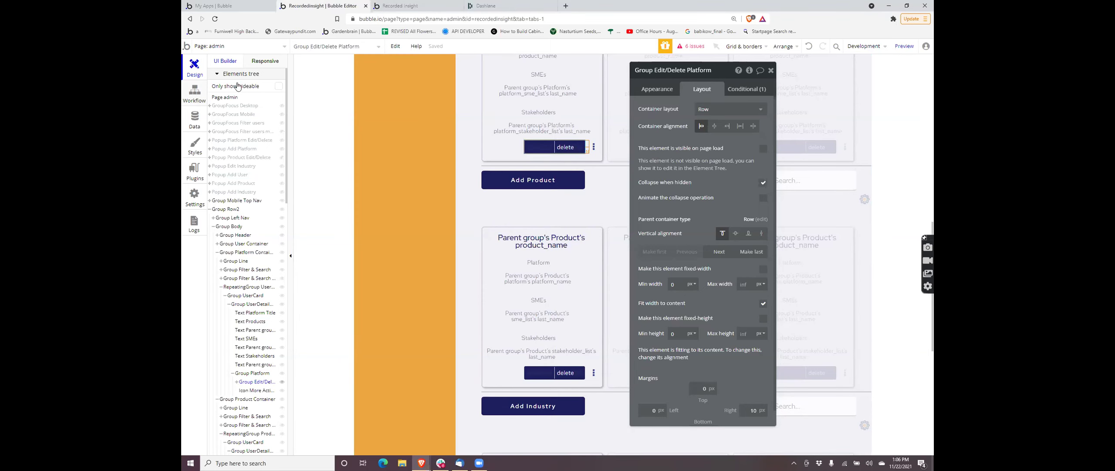
key(alt+Left)
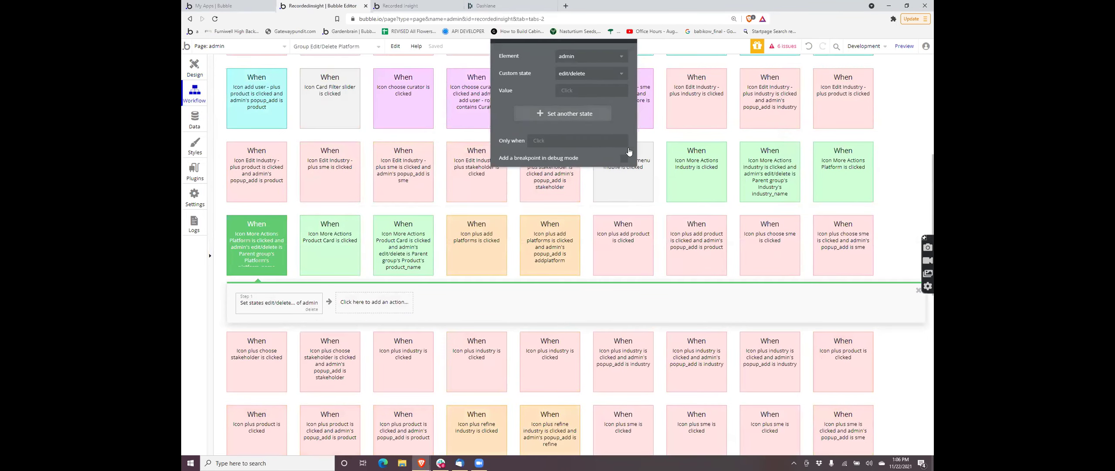
click(706, 163)
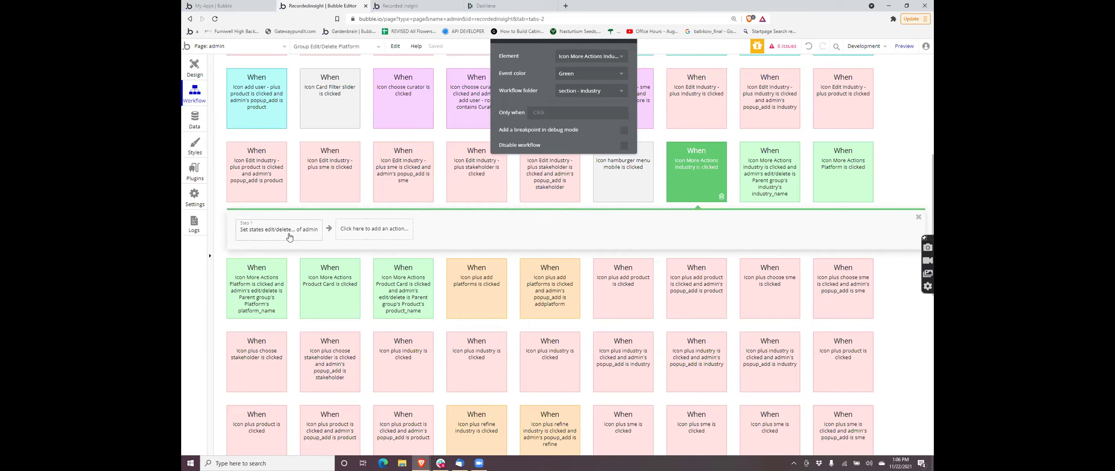
click(289, 237)
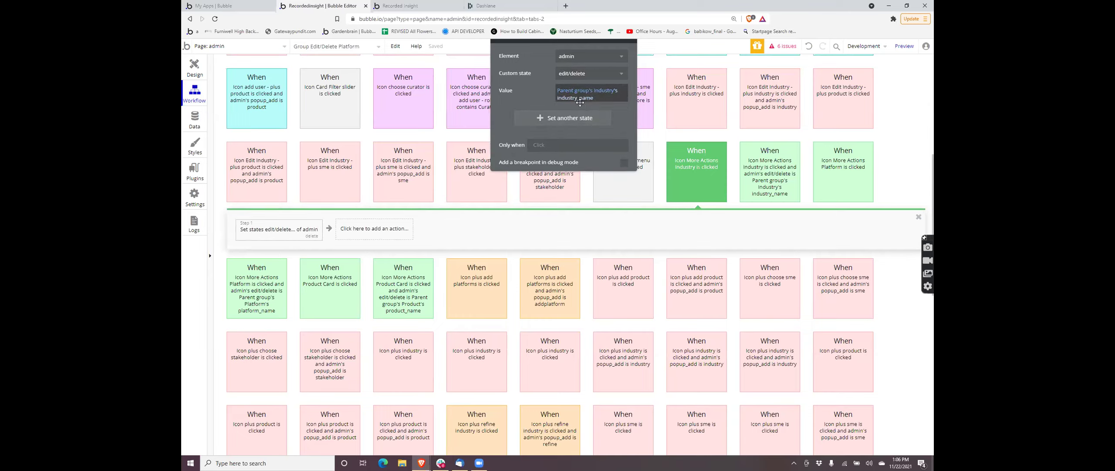
- Inspect the conditional industry more-actions event and the platform more-actions event, including the Set states action of each
click(779, 170)
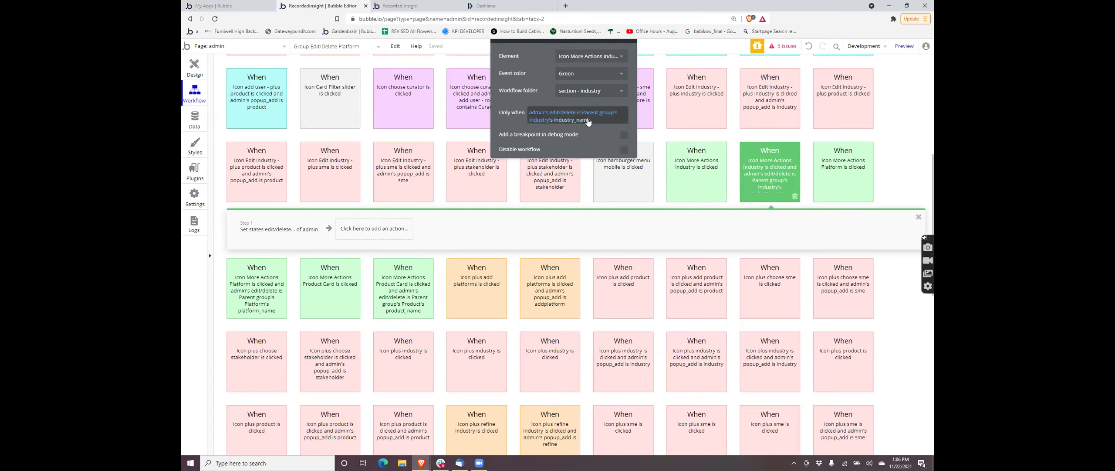
click(289, 231)
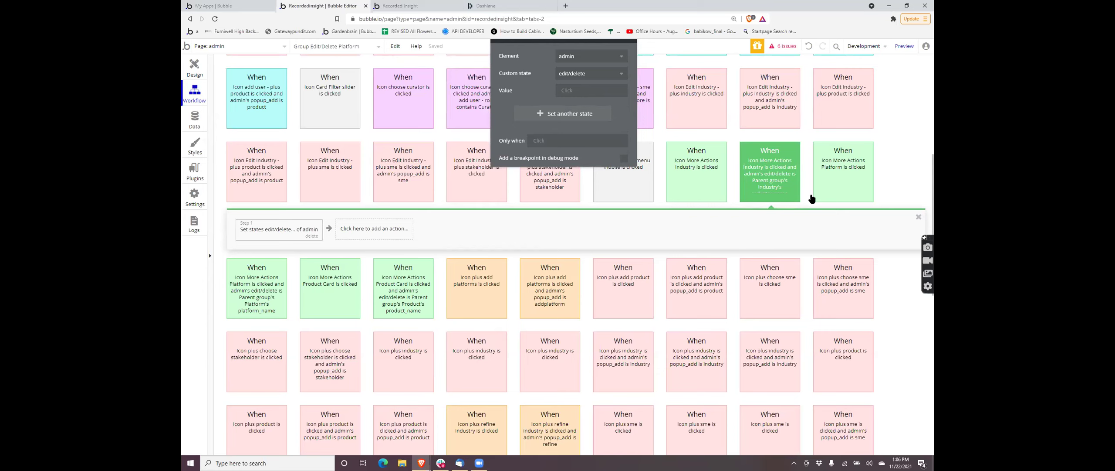
scroll(877, 177, up, 1)
click(846, 156)
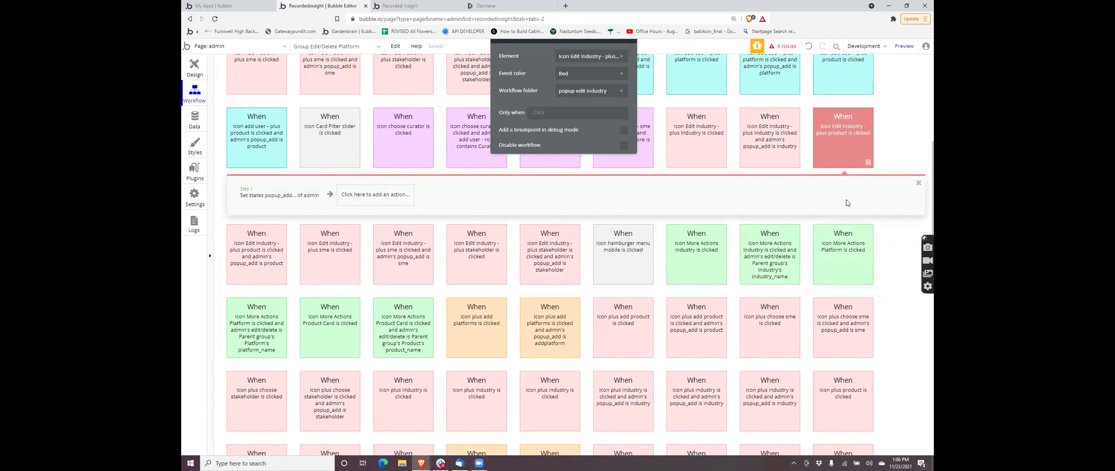
click(849, 227)
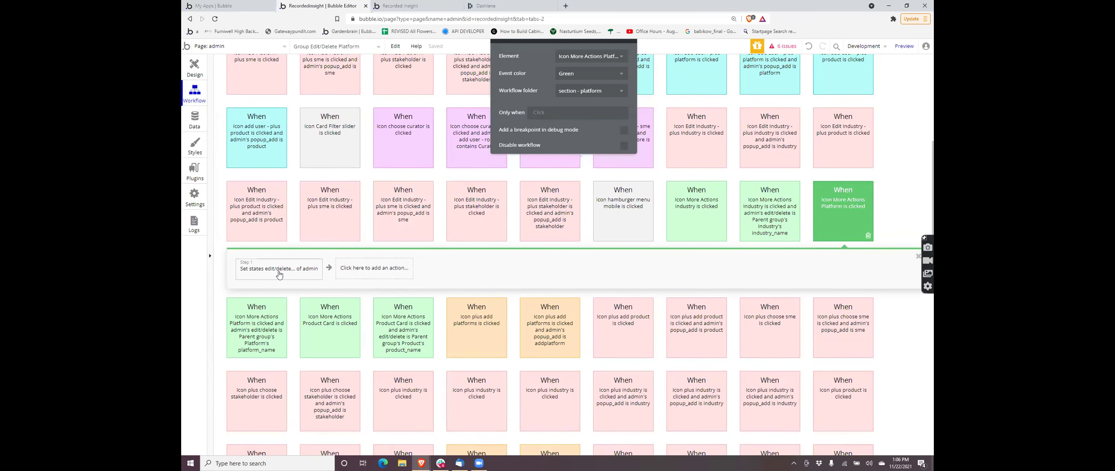
click(279, 271)
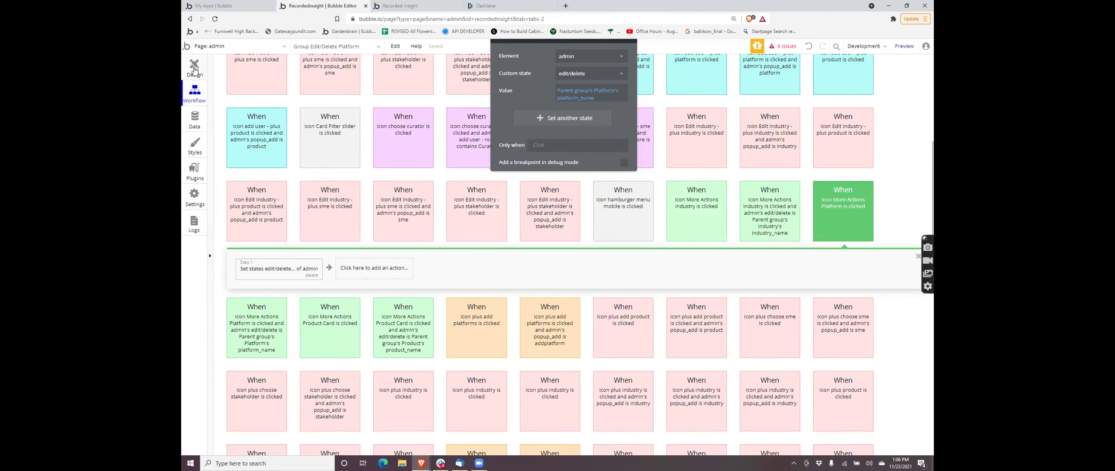
- Inspect the industry card's more-actions icon, edit/delete group and parent Group Industry in the page design
click(195, 70)
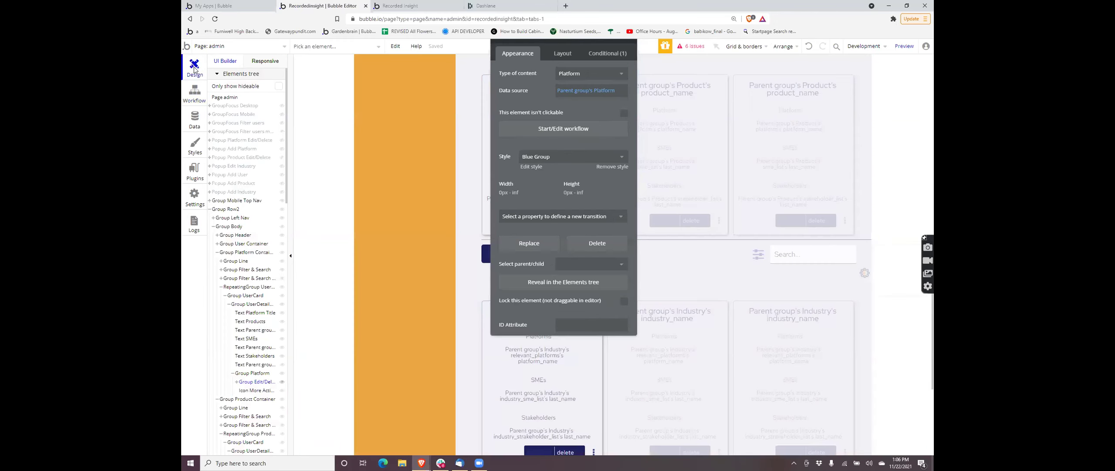
scroll(535, 319, down, 3)
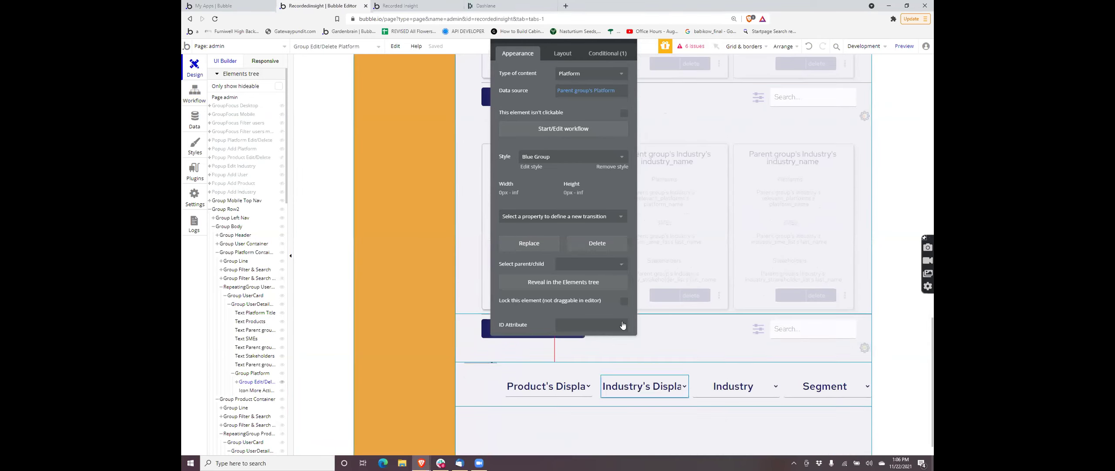
drag(545, 191, 383, 195)
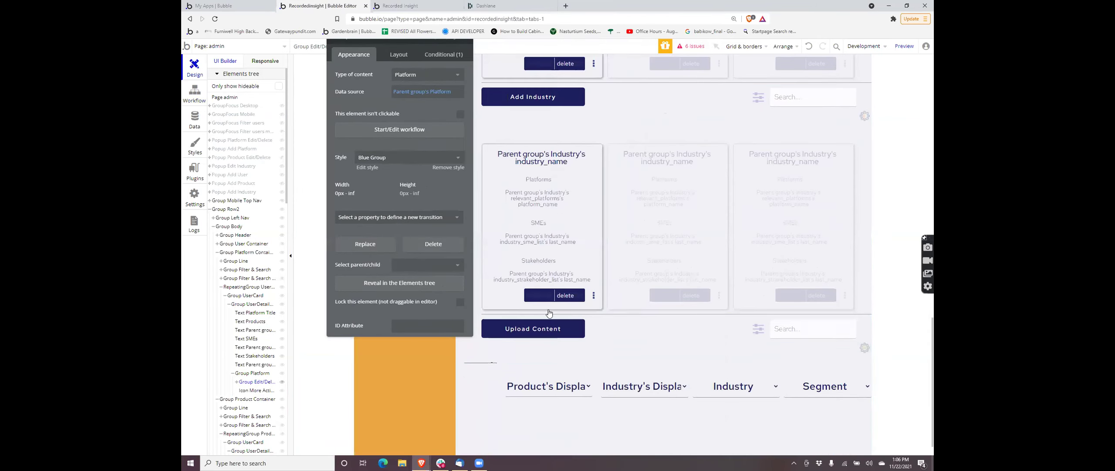
click(595, 298)
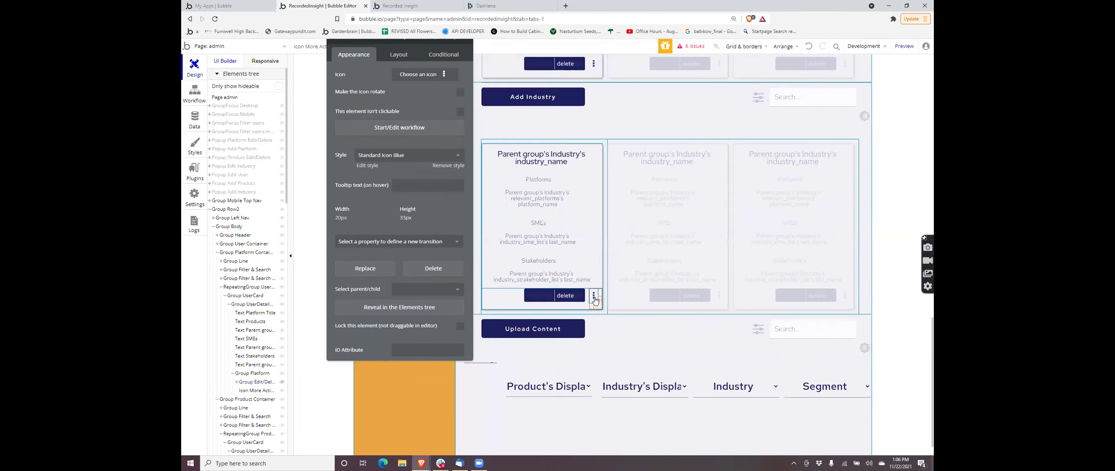
click(544, 294)
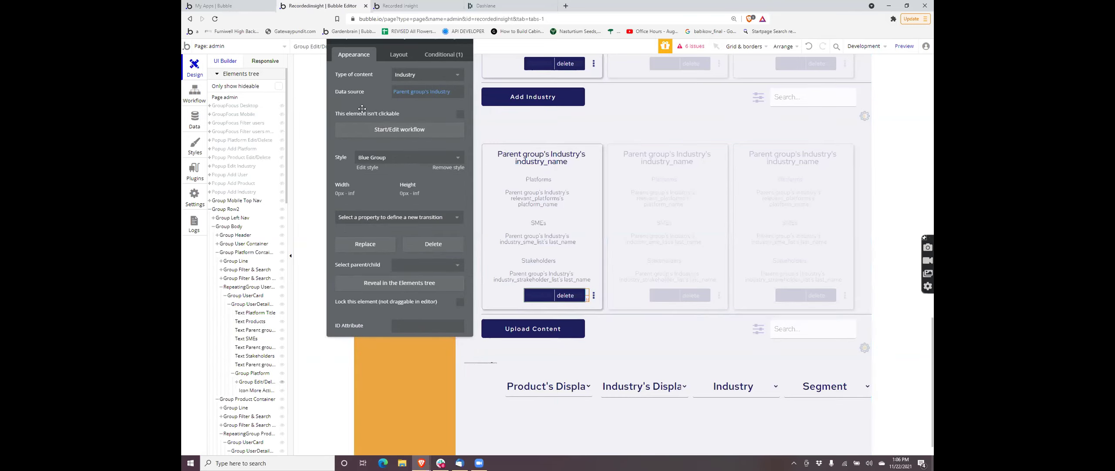
click(493, 298)
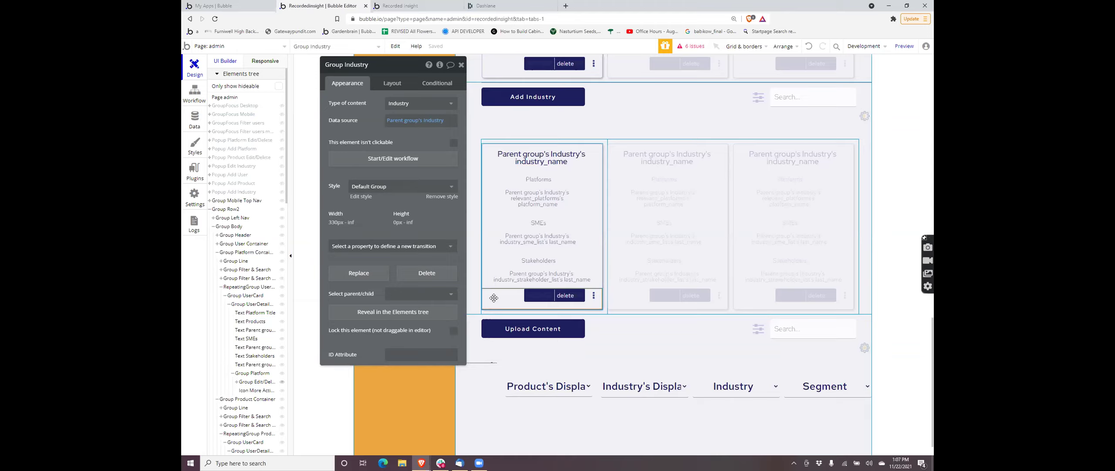
click(594, 304)
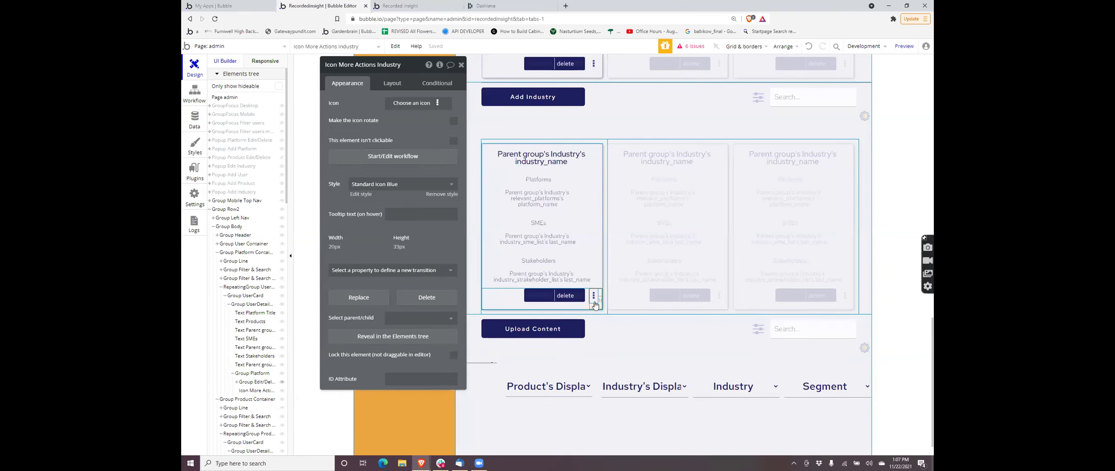
- In the Recorded Insight admin preview, show the edit/delete options alternately on the NGFW and Healthcare cards, and return to the editor
scroll(626, 279, up, 1)
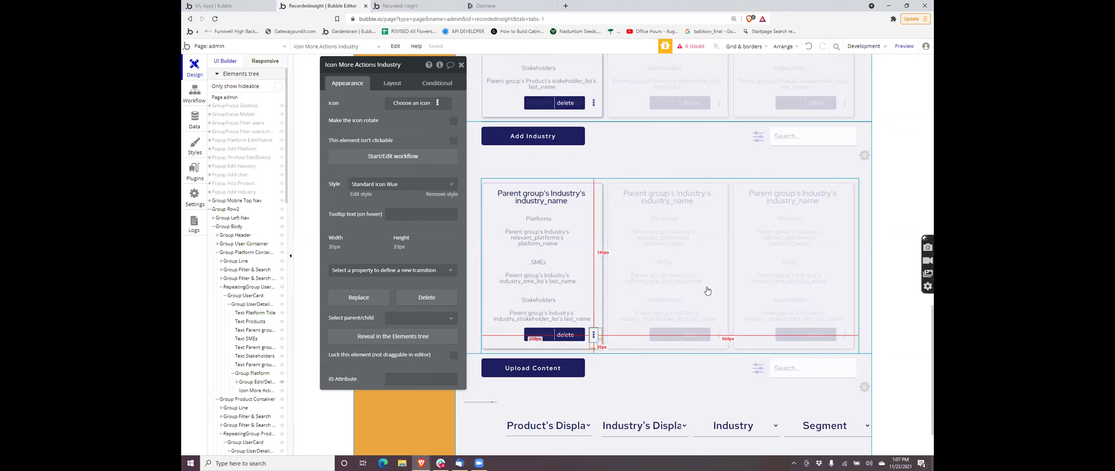
click(405, 6)
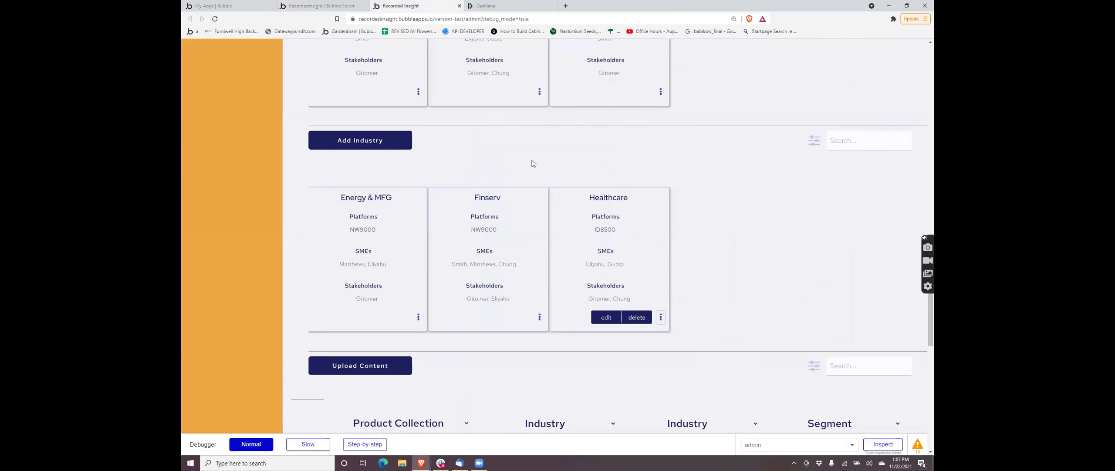
click(660, 91)
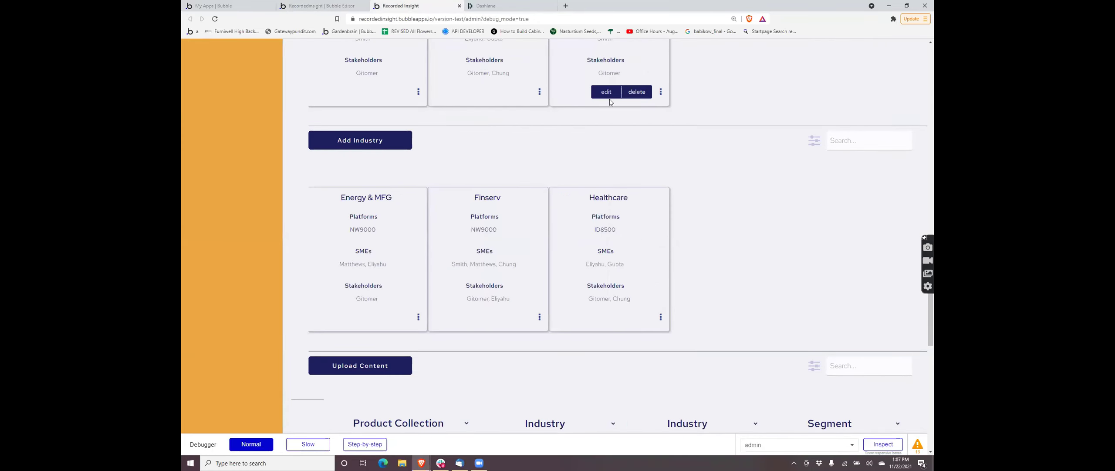
click(661, 317)
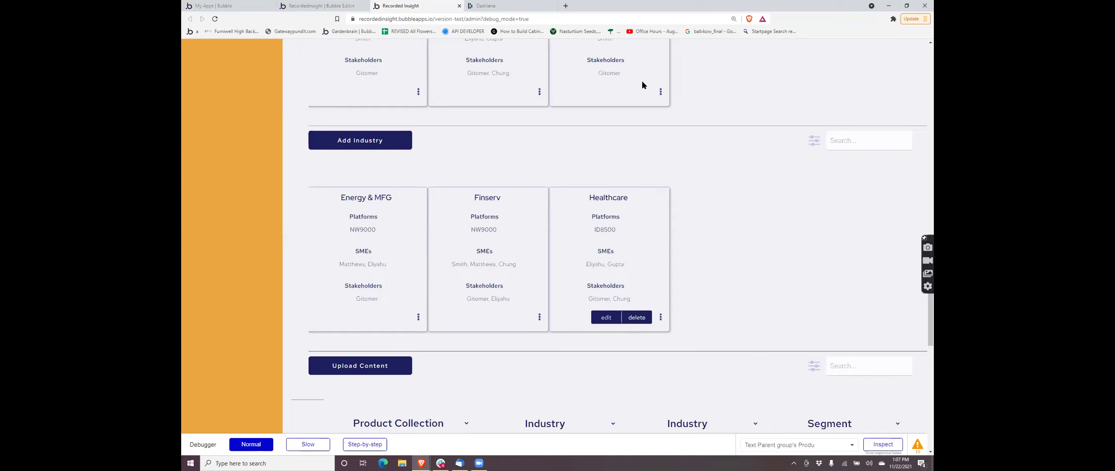
click(661, 94)
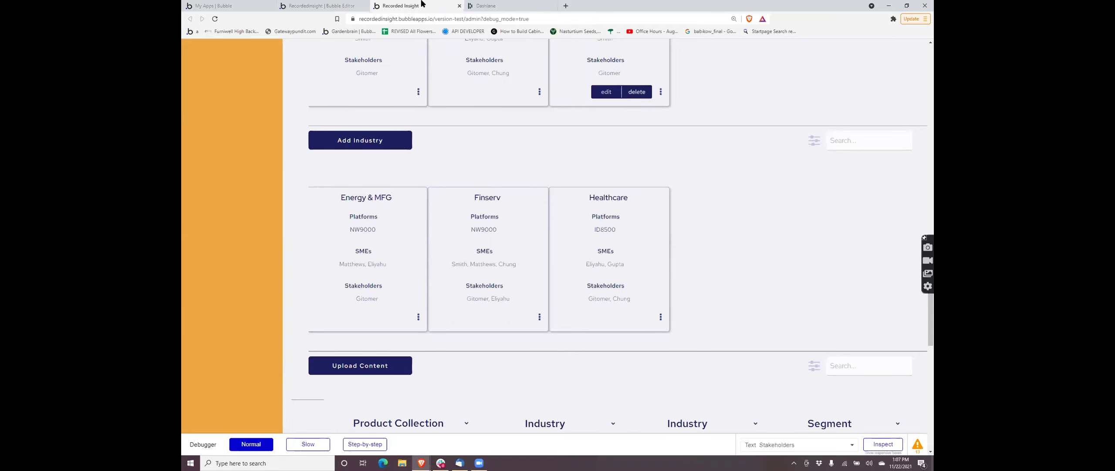
click(333, 5)
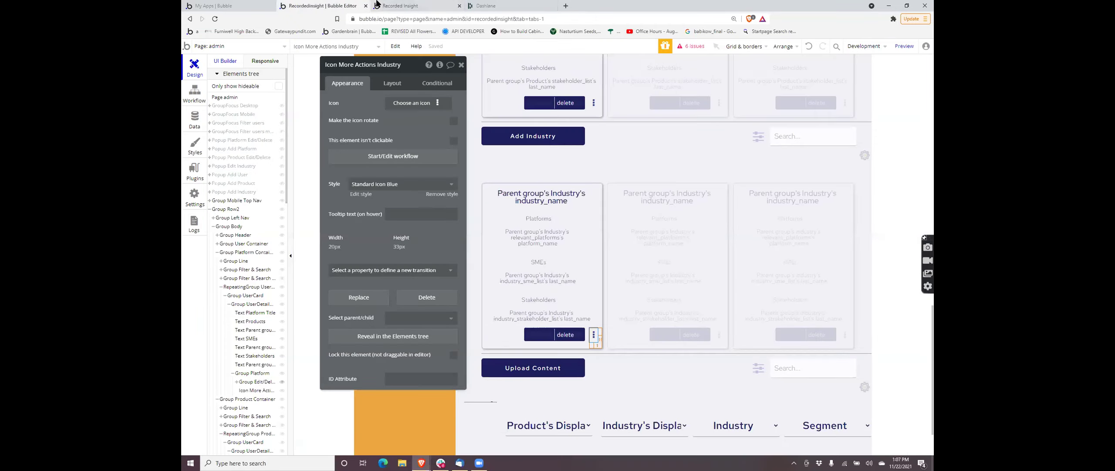
- Go back to the admin preview and test the more-actions icons of the Healthcare industry card and the NW9000 and ID8500 platform cards
click(401, 6)
scroll(576, 163, up, 2)
scroll(568, 149, down, 1)
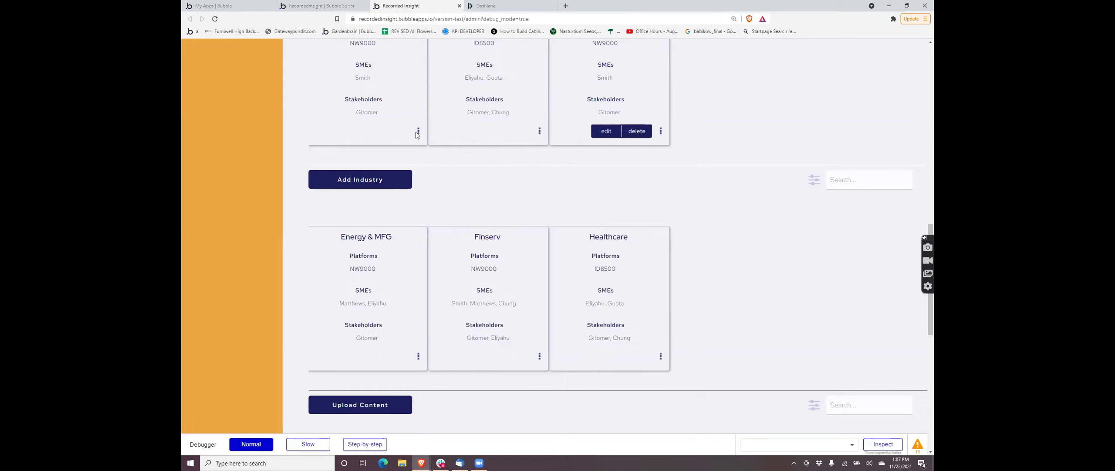
scroll(416, 355, up, 1)
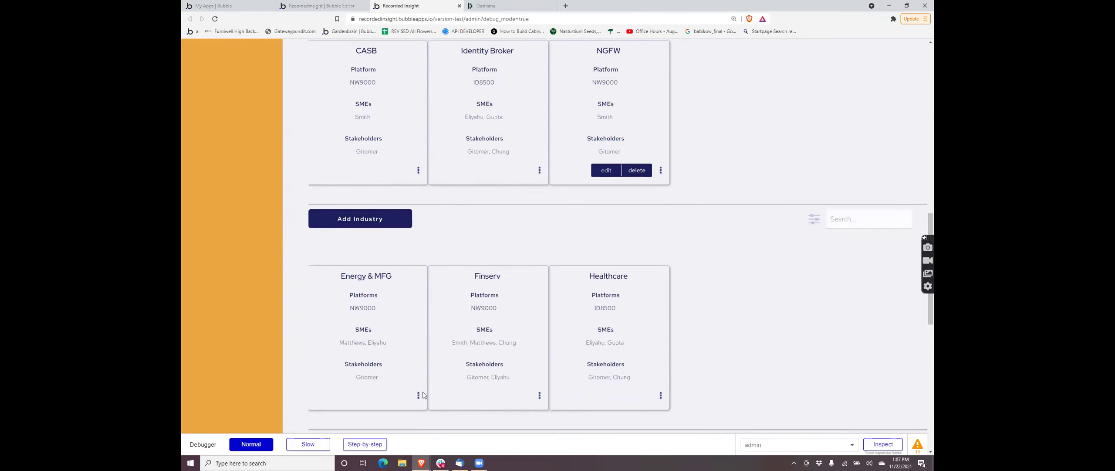
click(661, 395)
scroll(656, 284, up, 1)
scroll(593, 214, up, 6)
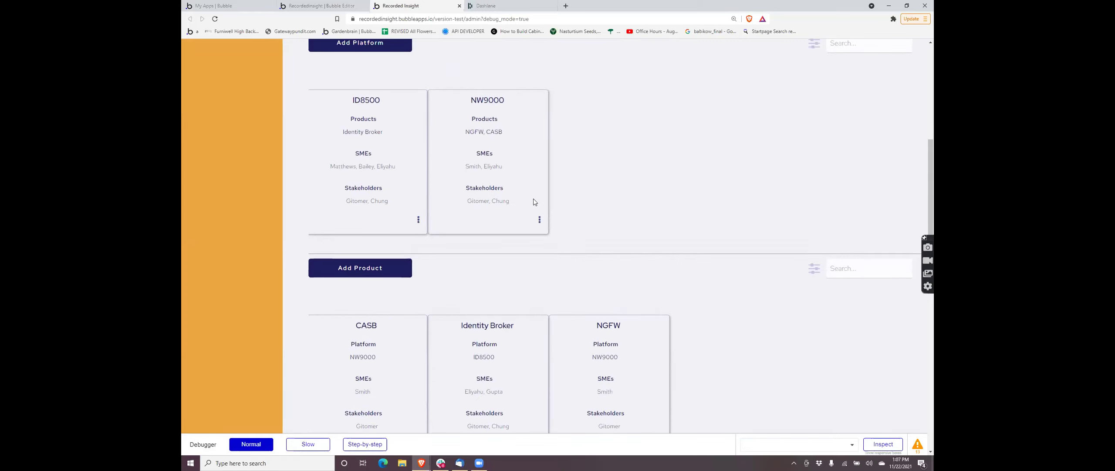
click(540, 222)
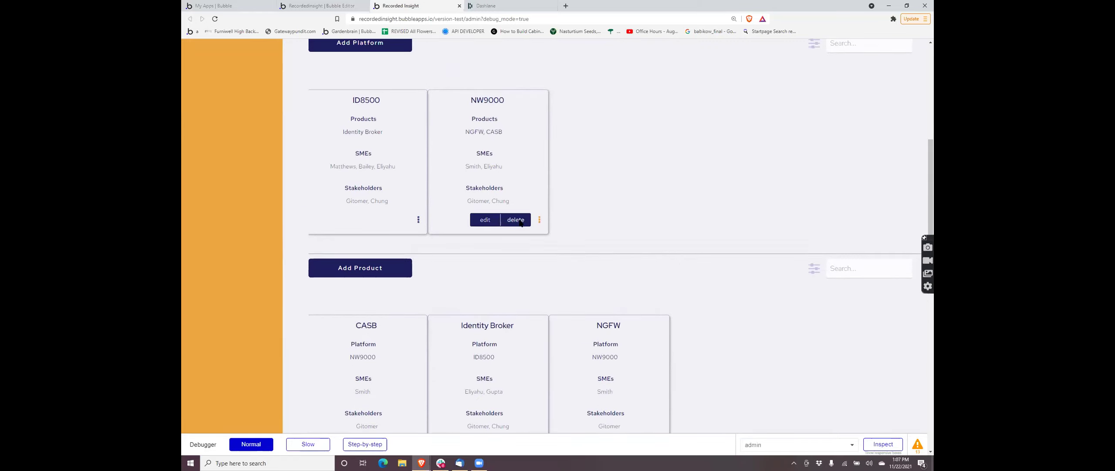
double_click(417, 222)
click(417, 221)
- Return to the Bubble editor and select the industry card's Group Industry to examine its content type and data source
key(ctrl+shift+Tab)
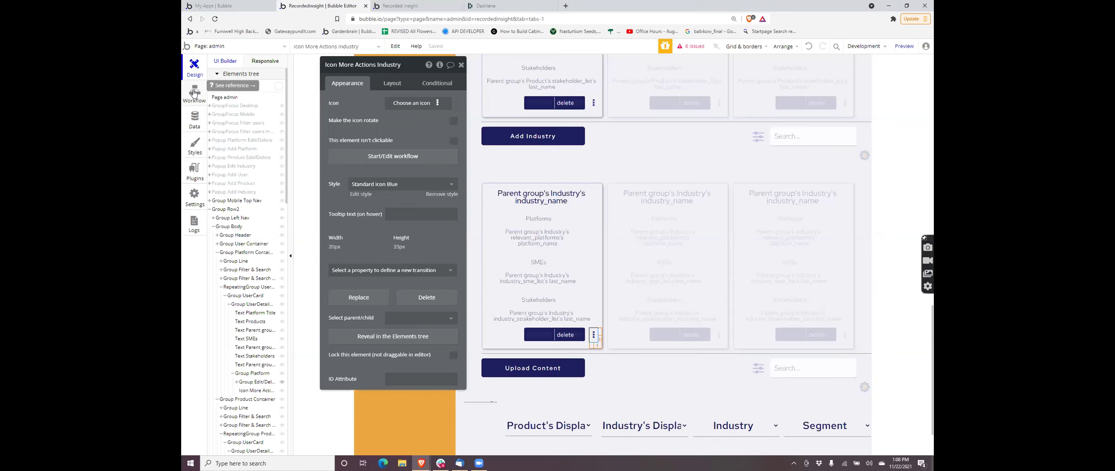
click(582, 344)
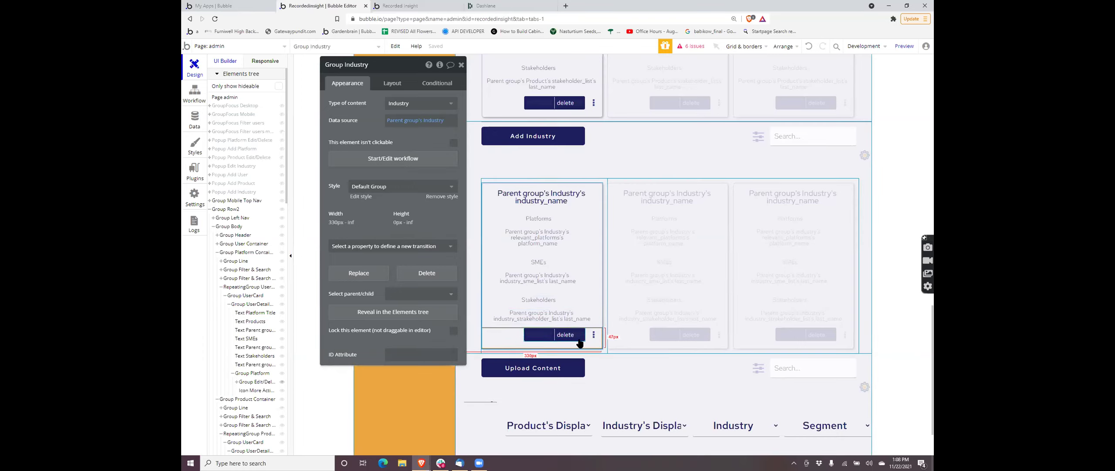
scroll(579, 342, up, 2)
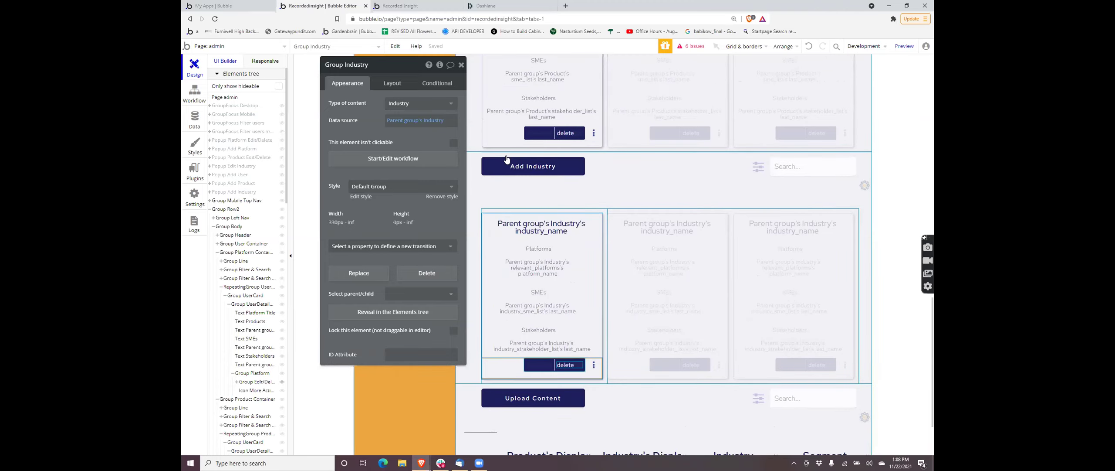
- Review the user, platform, product and industry sections of the admin preview and how their cards are laid out
key(ctrl+Tab)
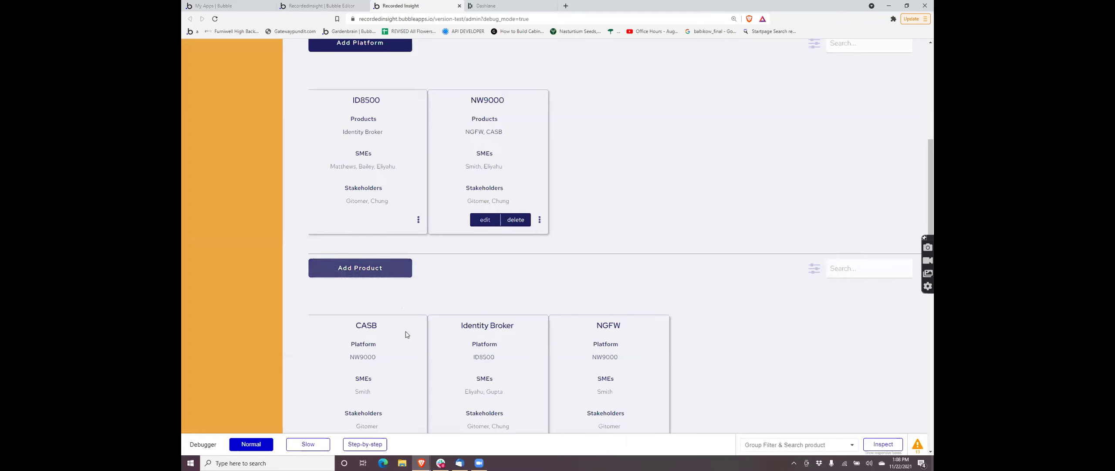
scroll(456, 248, down, 3)
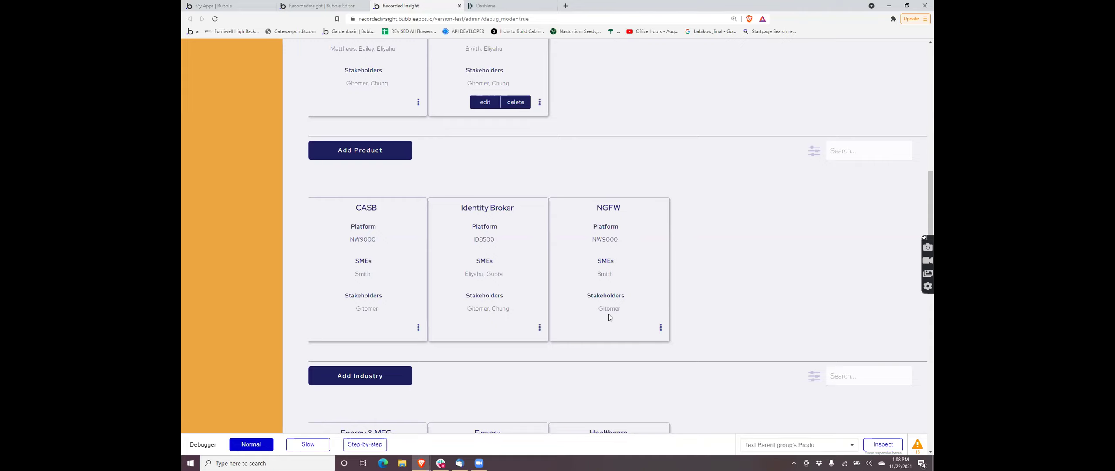
scroll(397, 299, down, 2)
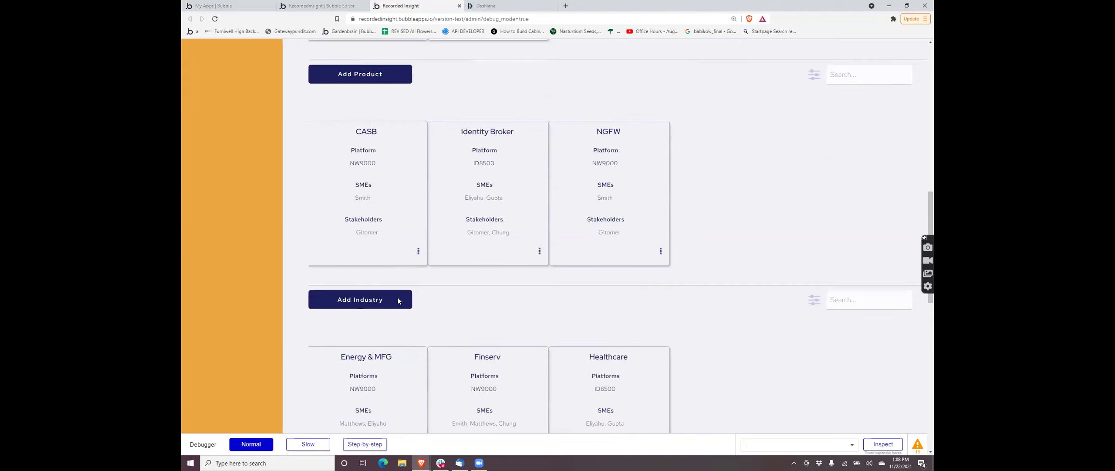
scroll(398, 300, down, 3)
scroll(398, 299, up, 15)
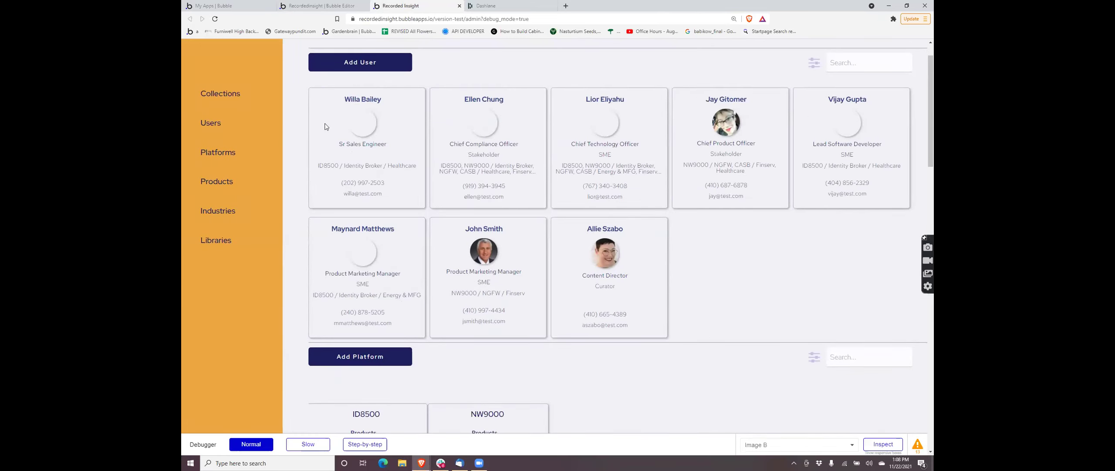
scroll(326, 217, down, 9)
scroll(326, 217, down, 14)
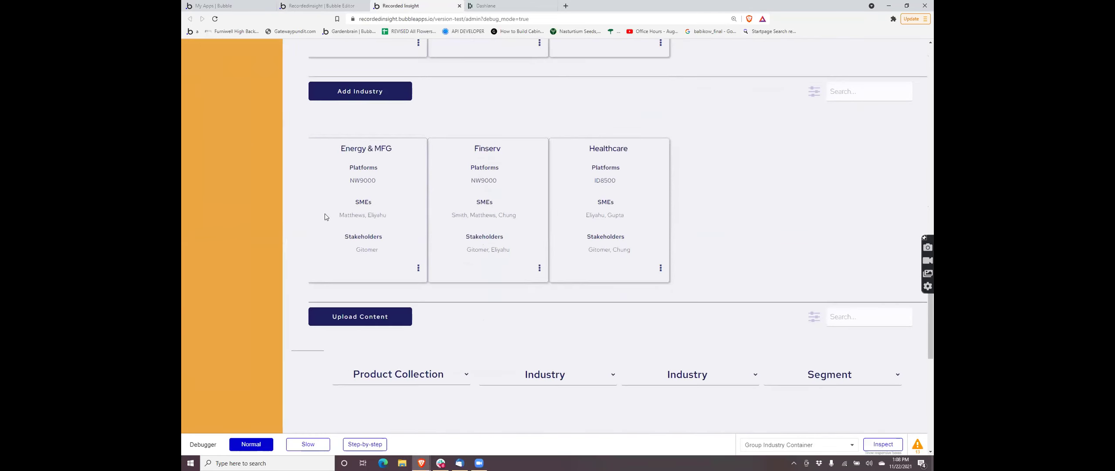
scroll(326, 216, up, 8)
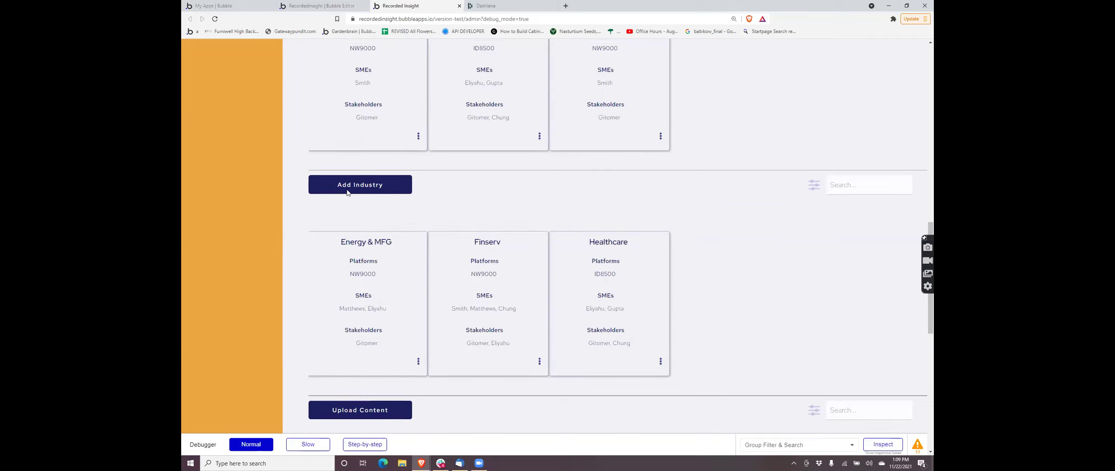
scroll(347, 192, up, 1)
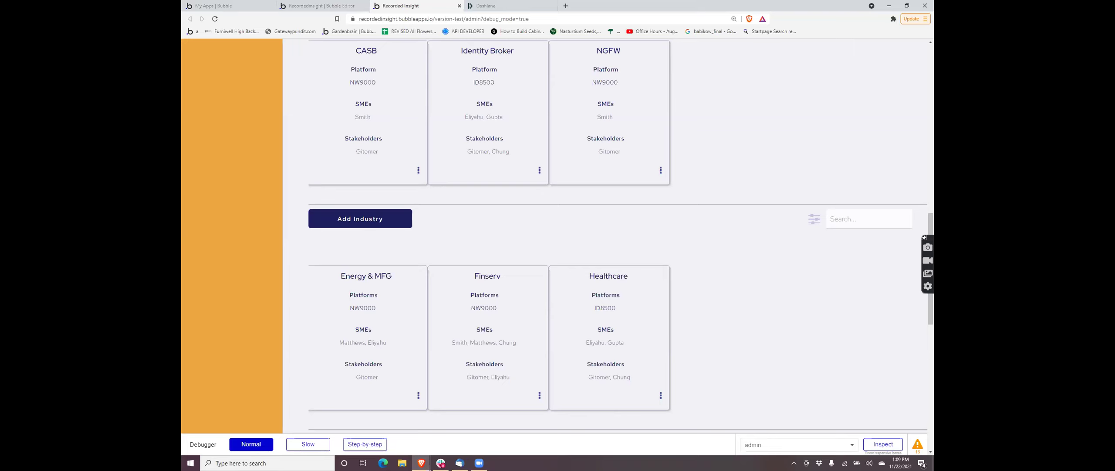
scroll(696, 154, up, 15)
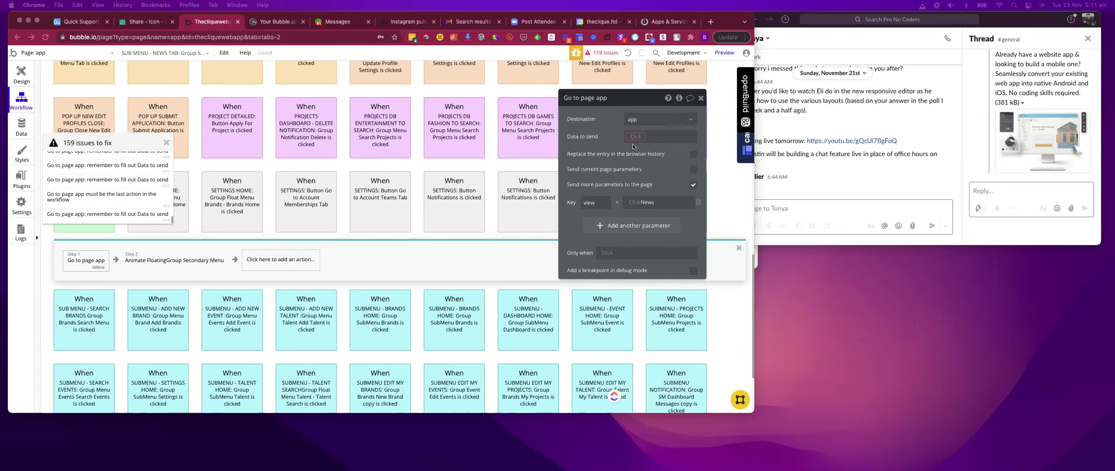
- Show the design view of the clique web app's app page and close its issues list
click(21, 74)
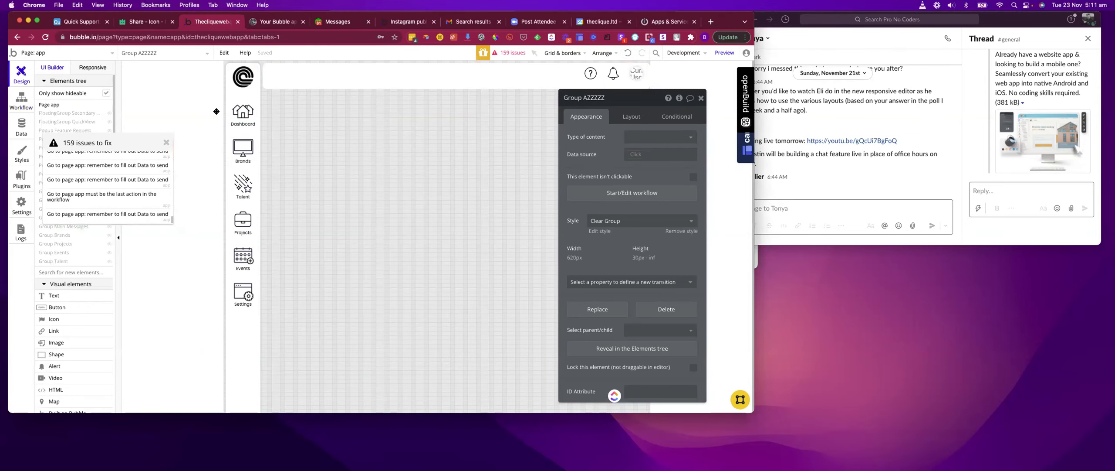
click(167, 144)
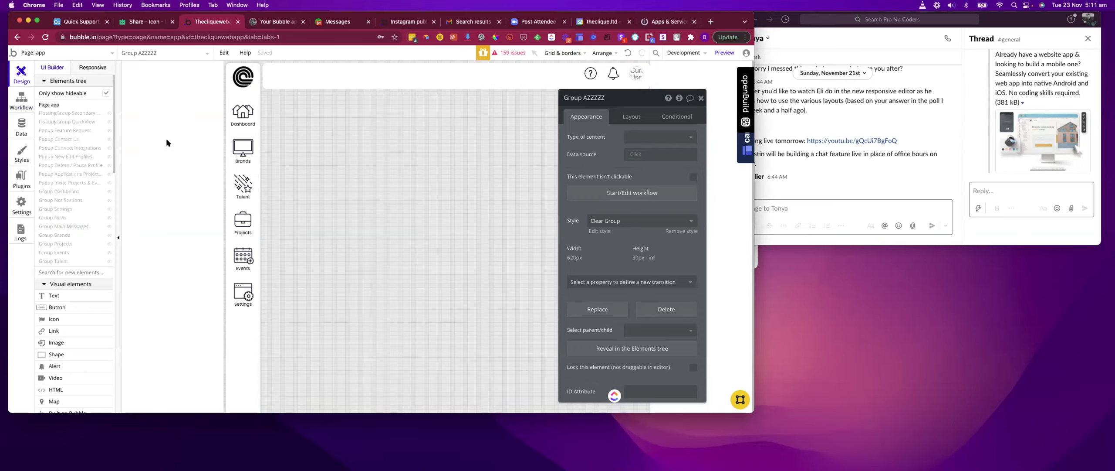
- Show the secondary floating group on the canvas and clear the app page's type of content
click(167, 142)
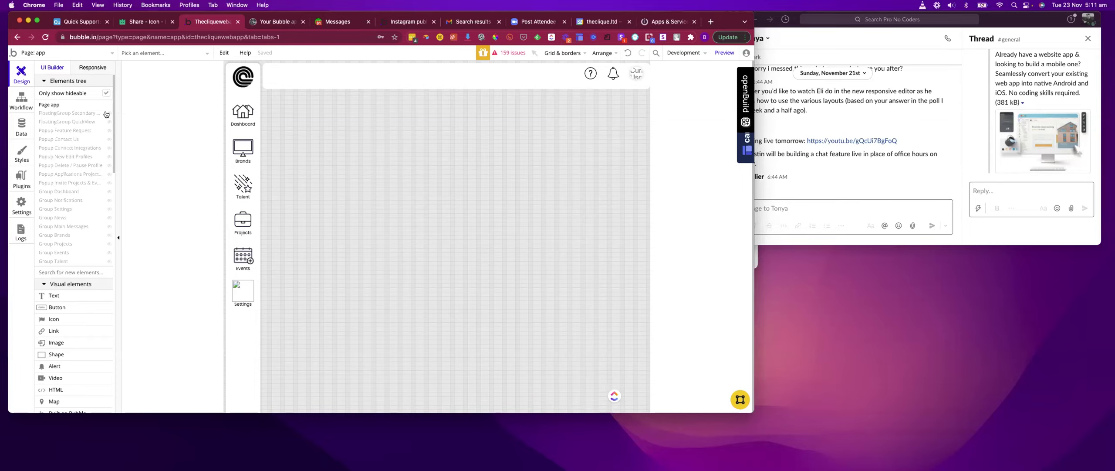
click(230, 131)
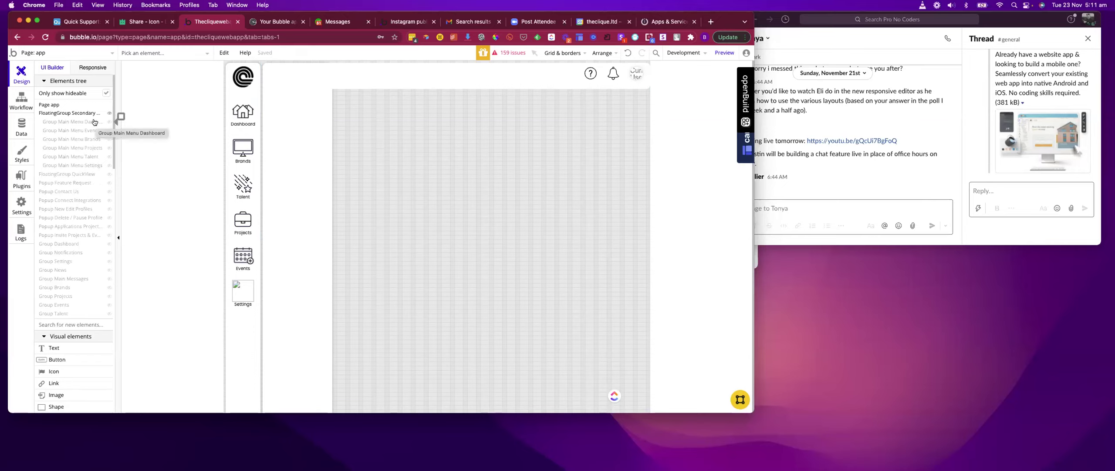
click(191, 141)
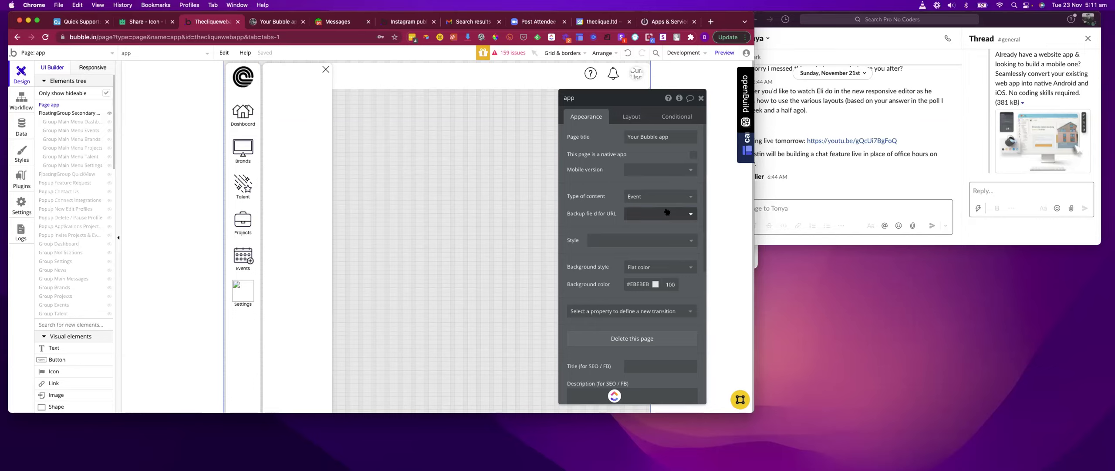
click(656, 197)
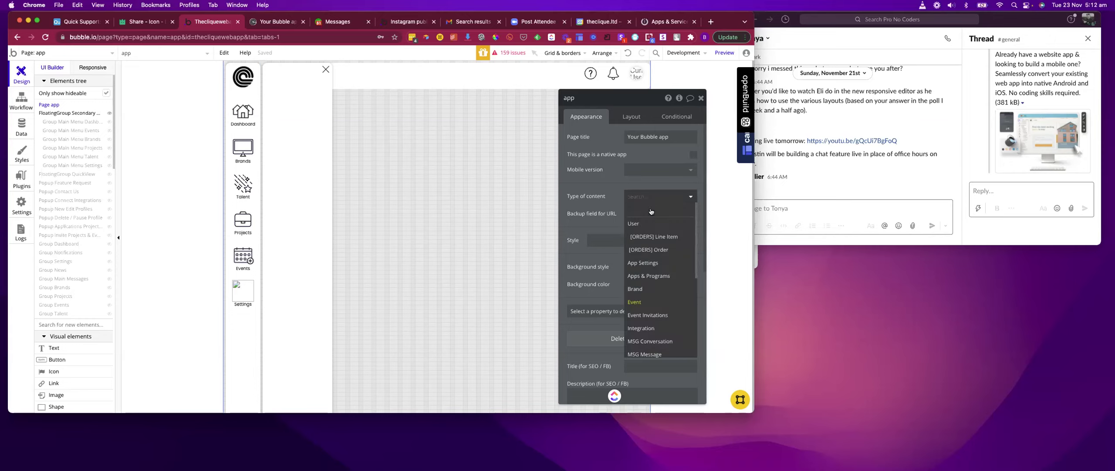
click(609, 199)
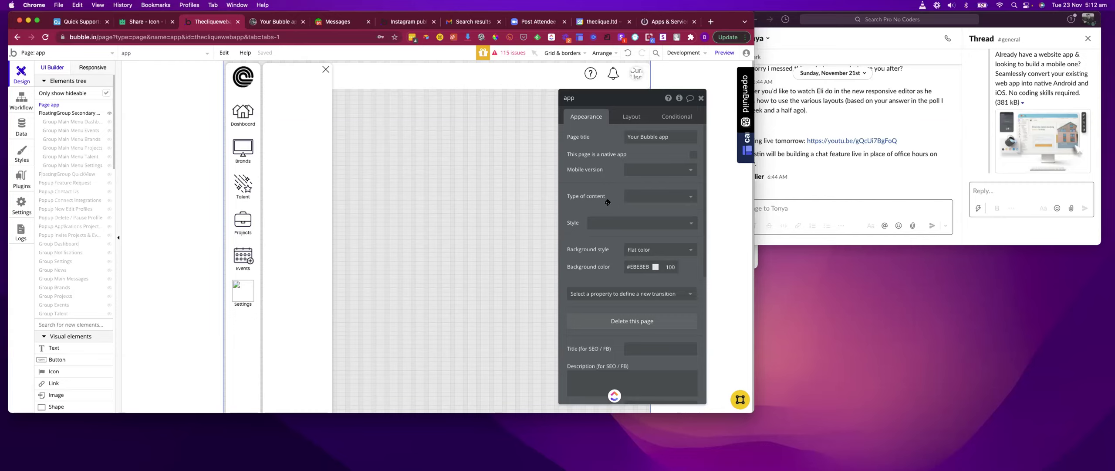
click(209, 198)
- Review the app's list of issues to fix through to its end and close the list
click(511, 53)
scroll(96, 200, down, 5)
scroll(101, 198, down, 3)
scroll(100, 197, down, 5)
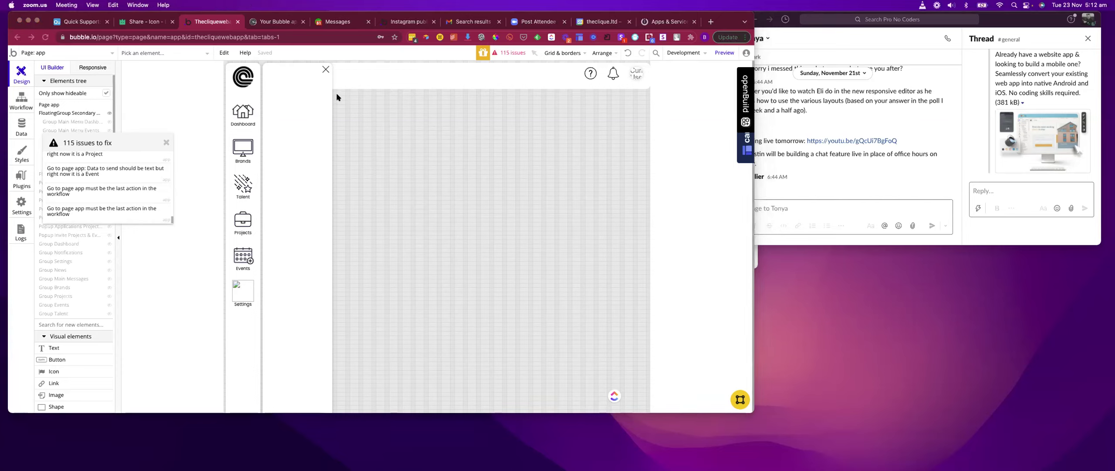
click(166, 143)
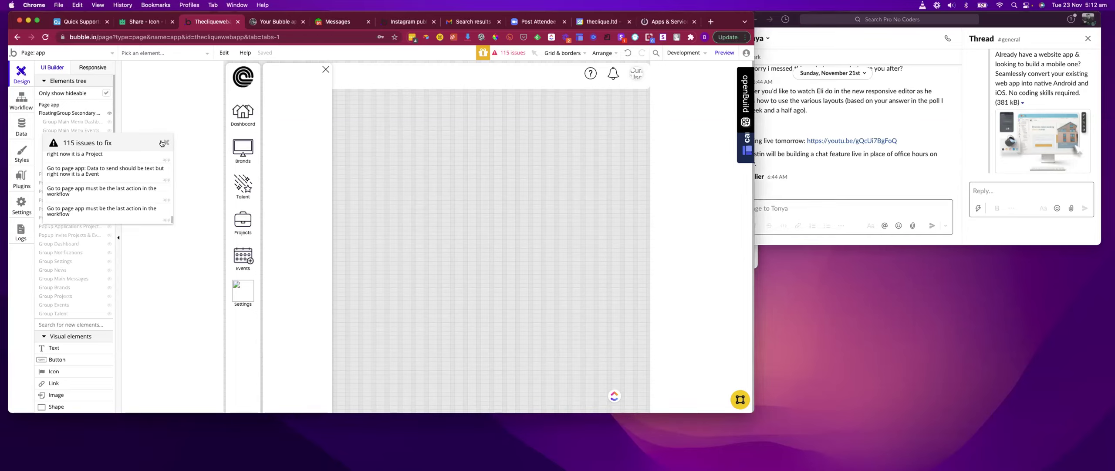
click(165, 143)
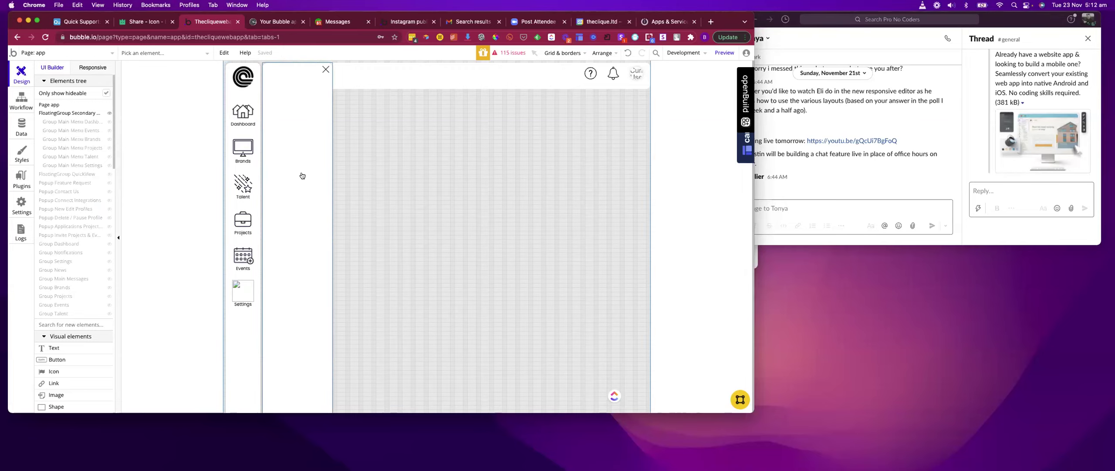
- Hide the secondary floating group on the canvas and select the app page
click(110, 114)
click(369, 147)
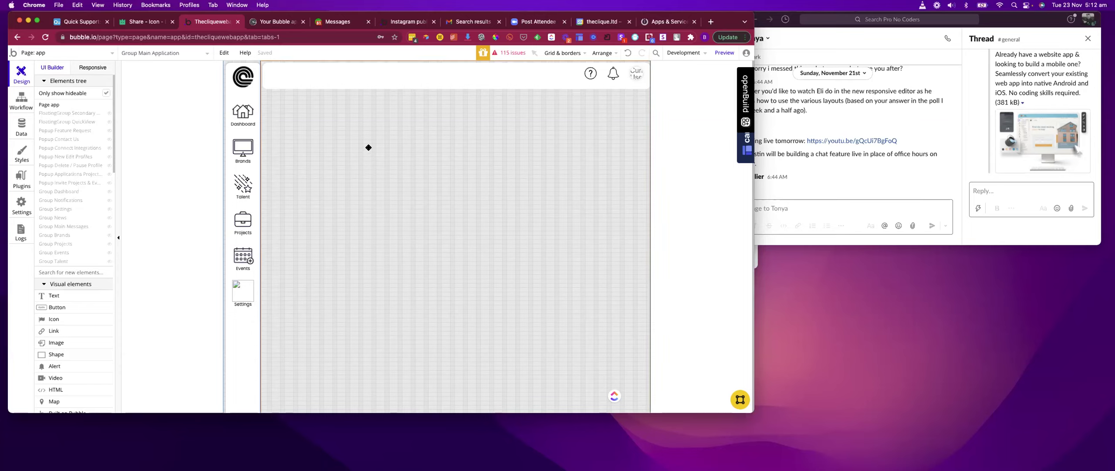
click(218, 147)
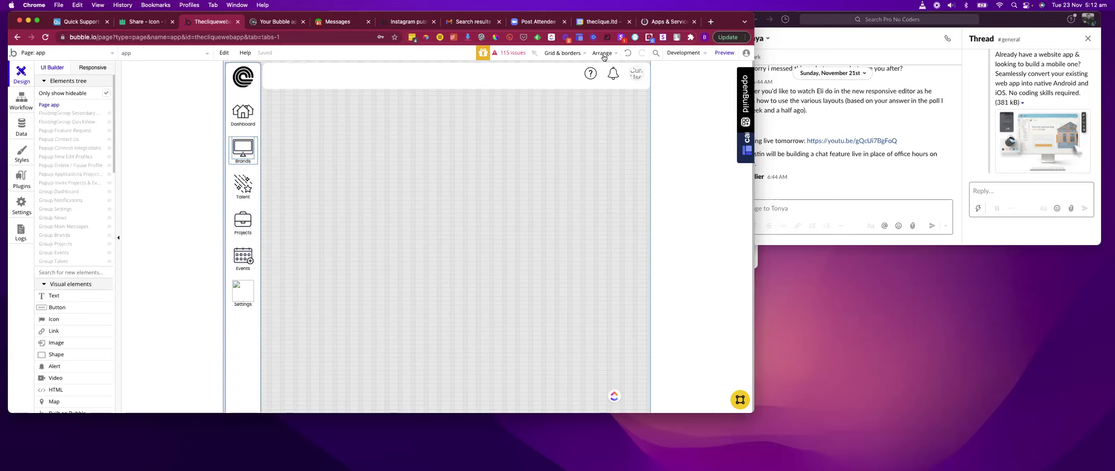
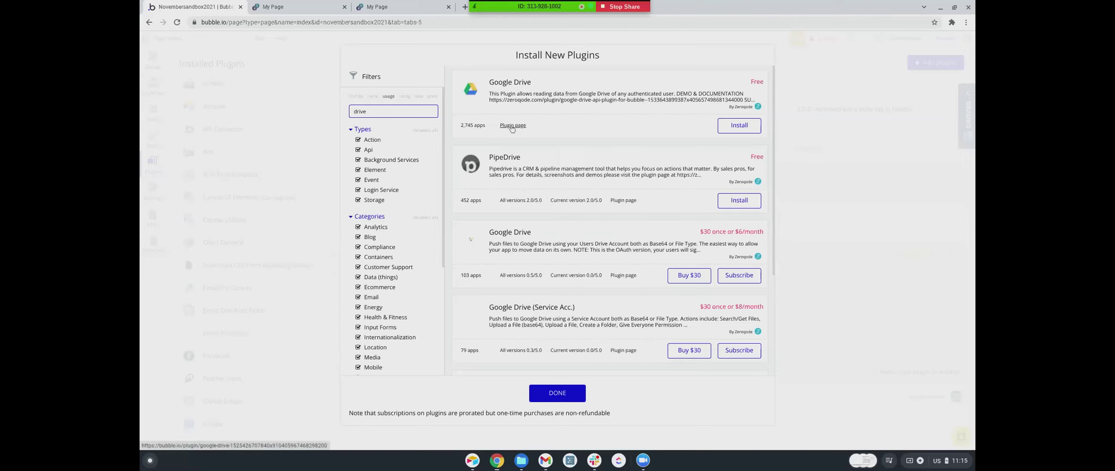
- Open the plugin page of the Google Drive plugin priced at $30 once or $6/month in a new tab
right_click(620, 278)
click(657, 285)
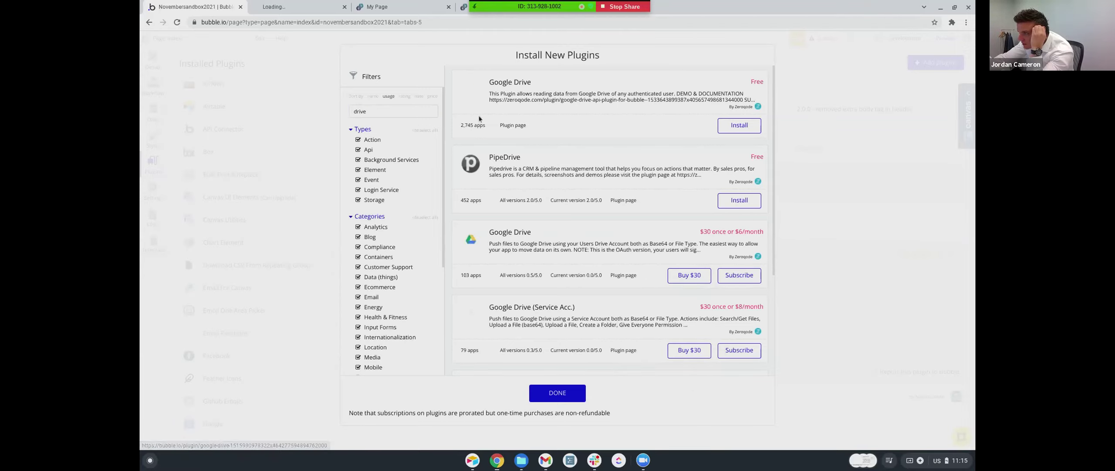
click(301, 7)
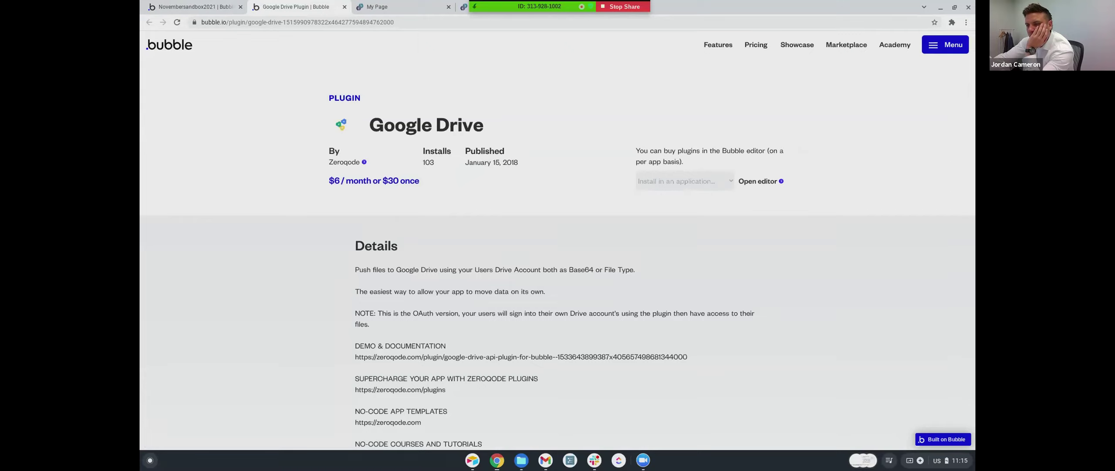
- Examine the paid Google Drive plugin's details, categories, service link, ratings and user reviews
scroll(532, 341, down, 4)
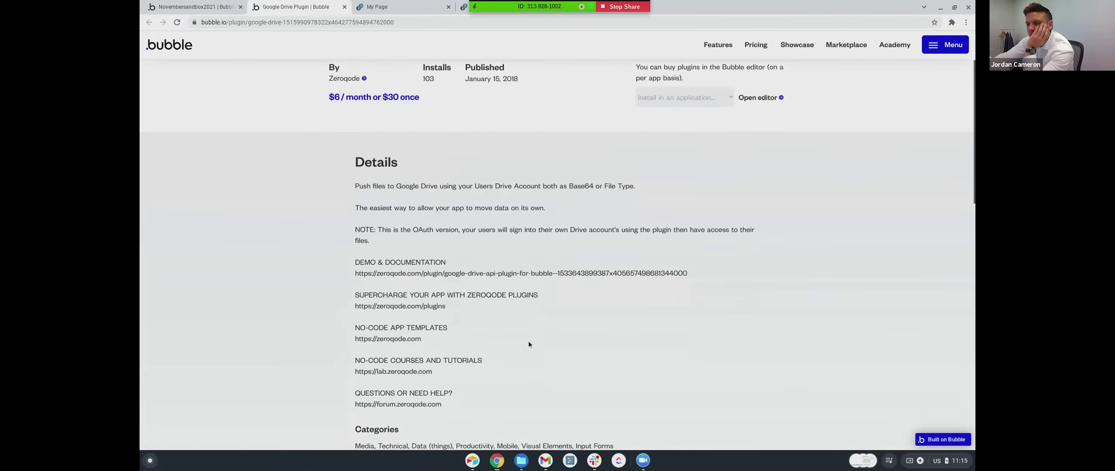
scroll(531, 337, down, 2)
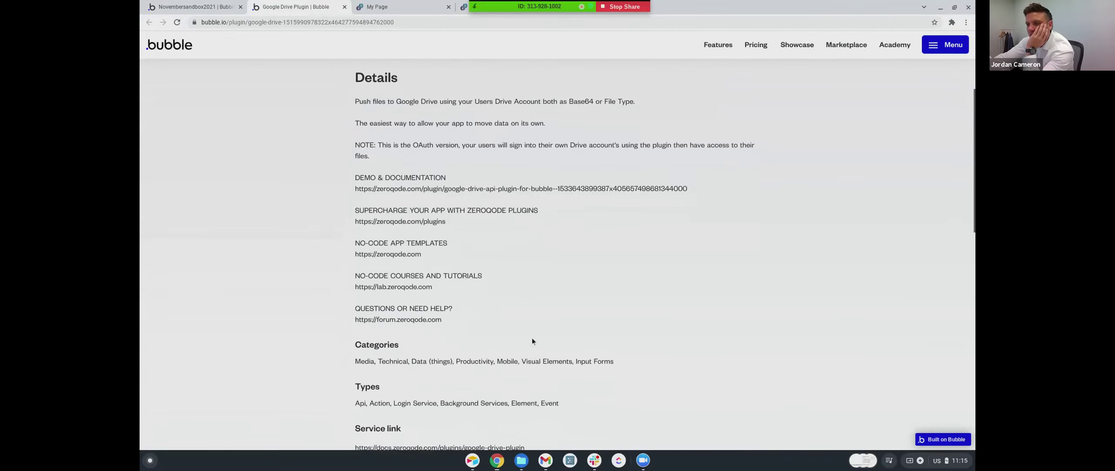
scroll(536, 331, down, 3)
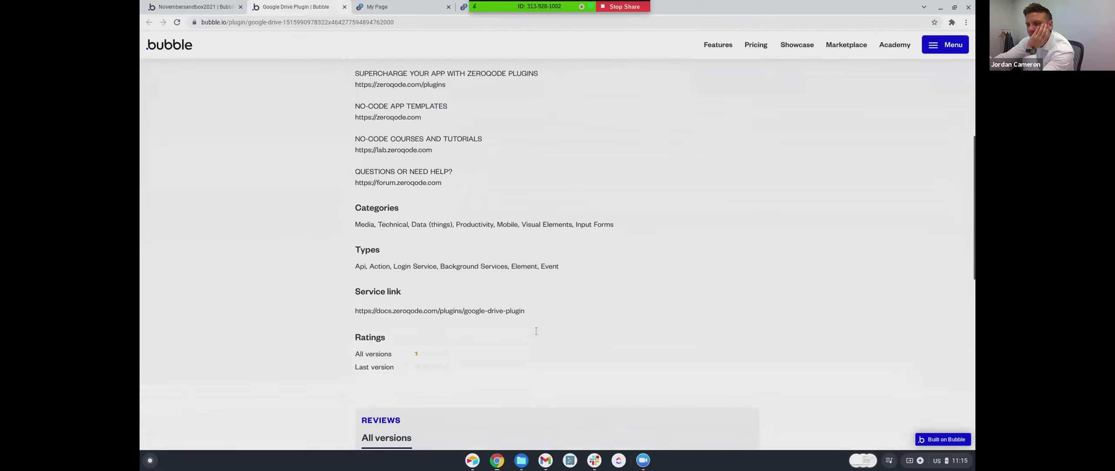
scroll(536, 330, down, 2)
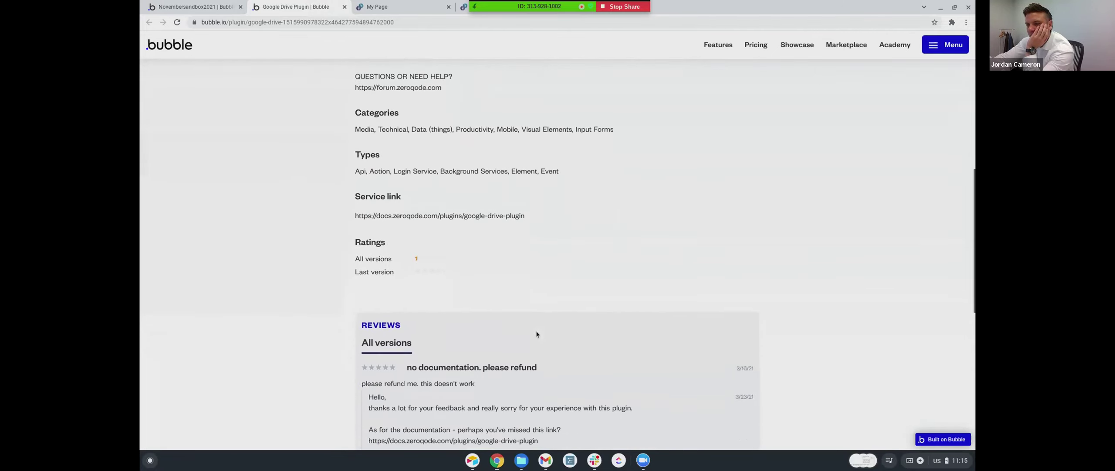
scroll(536, 334, down, 2)
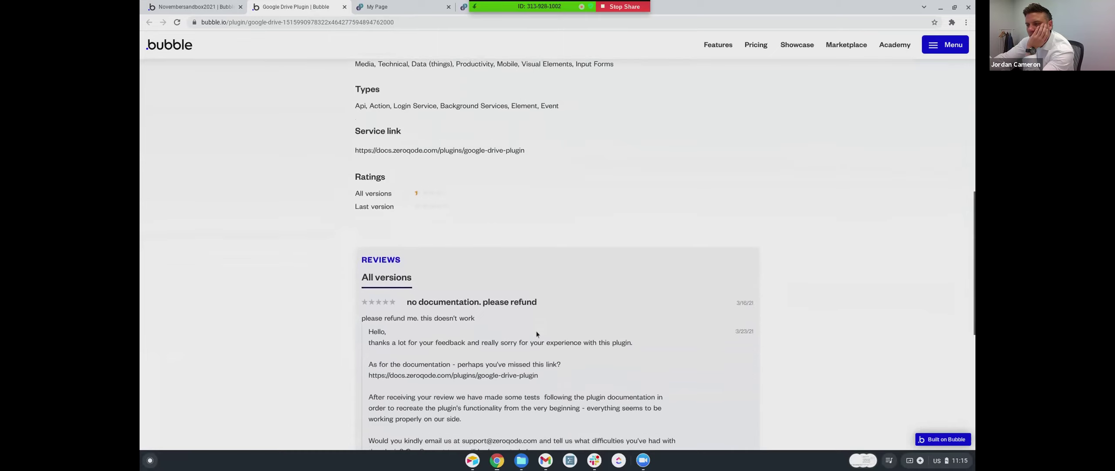
scroll(538, 328, down, 2)
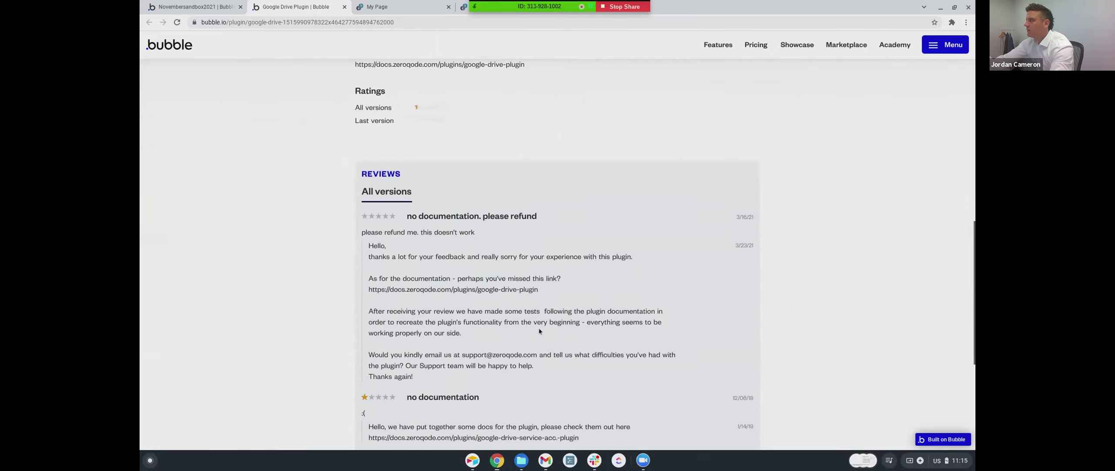
scroll(539, 330, down, 1)
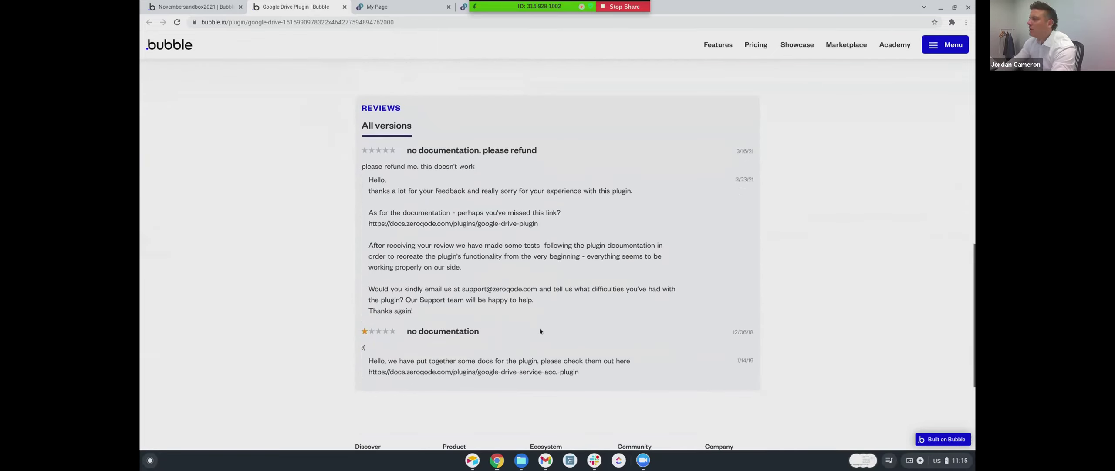
scroll(540, 332, down, 1)
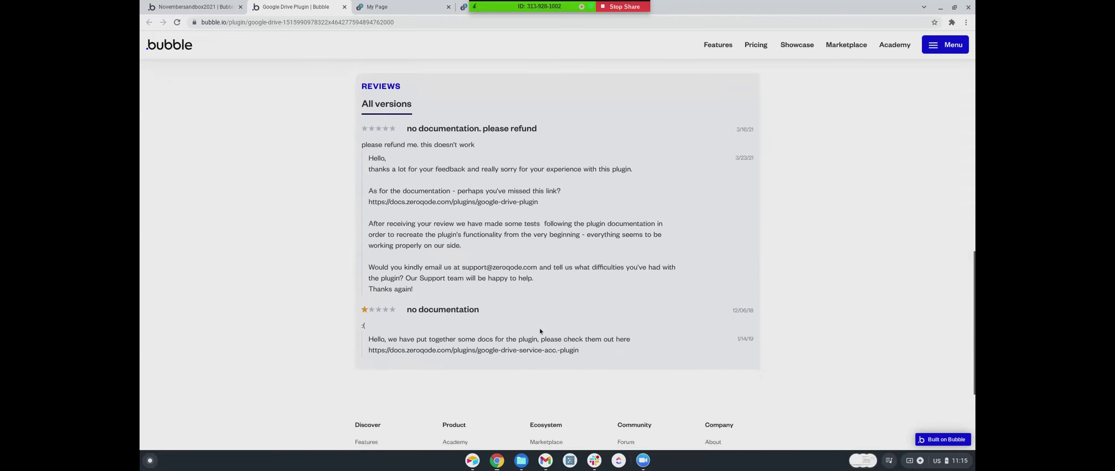
scroll(540, 328, up, 1)
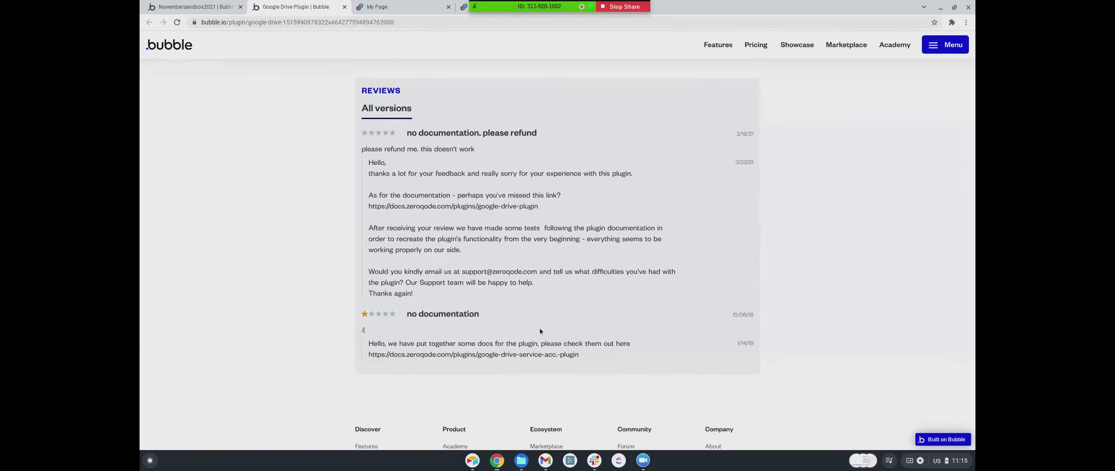
scroll(540, 330, up, 8)
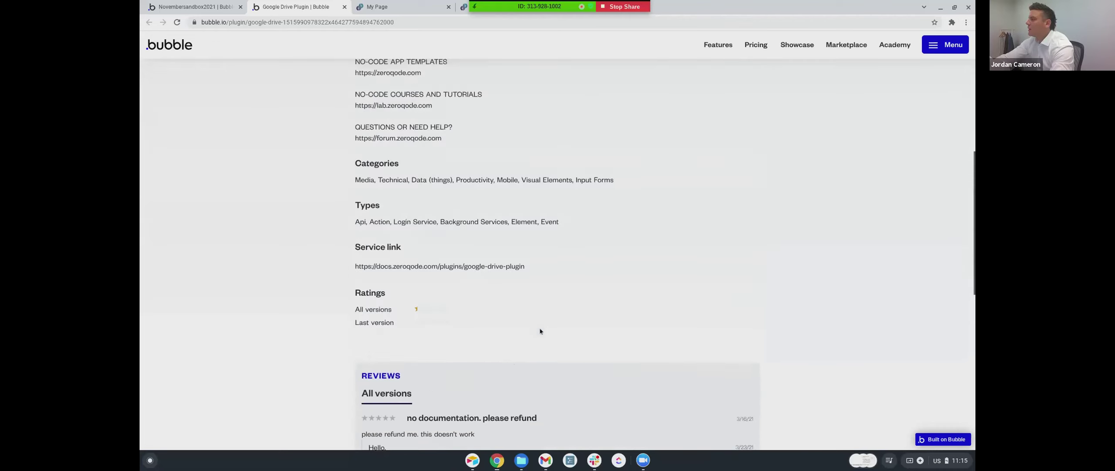
scroll(540, 331, up, 5)
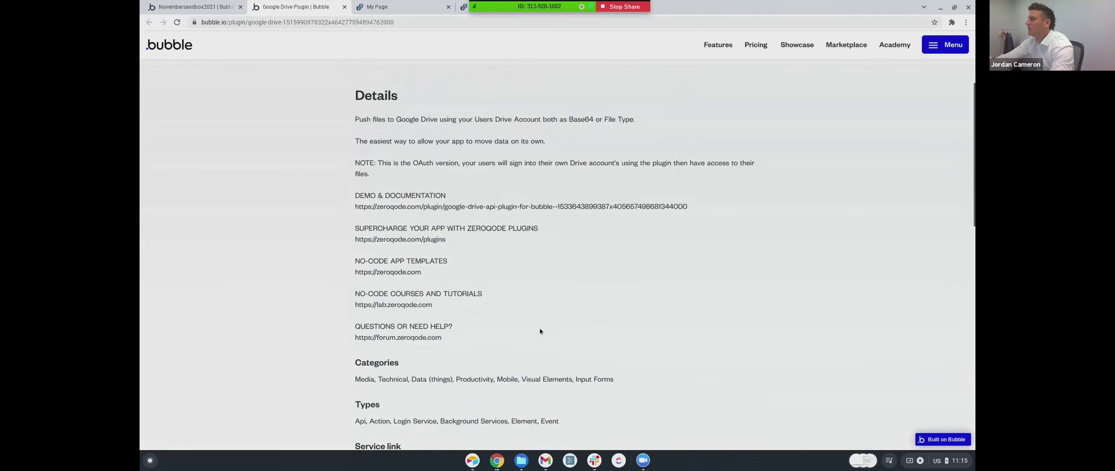
- Return to the plugin search results and open the free Google Drive plugin's page in a new tab
click(194, 6)
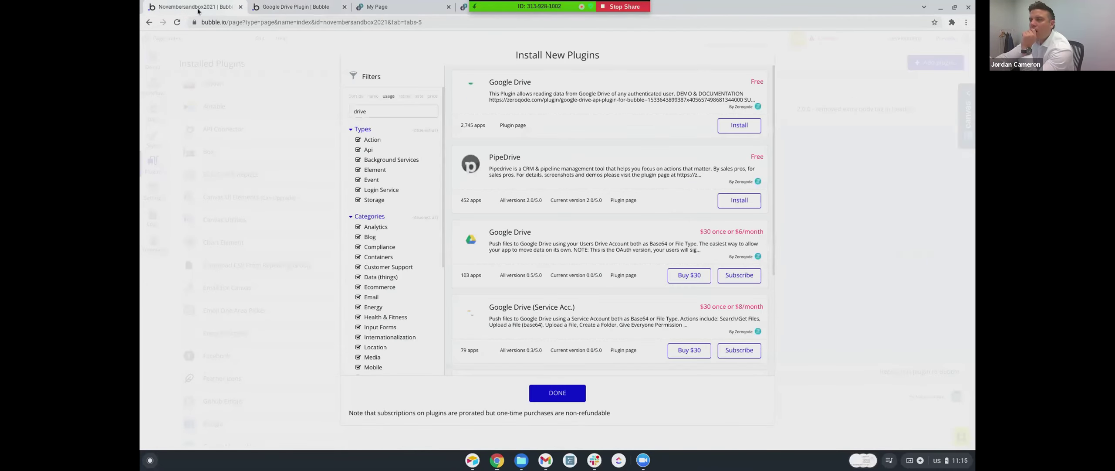
right_click(509, 126)
click(540, 133)
click(377, 5)
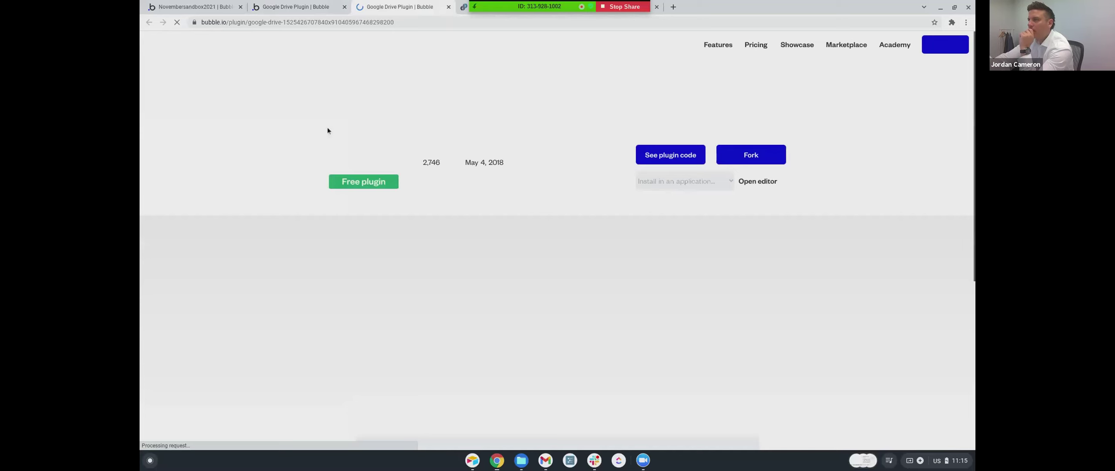
- Go back to the plugin search results and open the Google Drive (Service Acc.) plugin's page in a new tab
key(ctrl+1)
scroll(546, 277, down, 1)
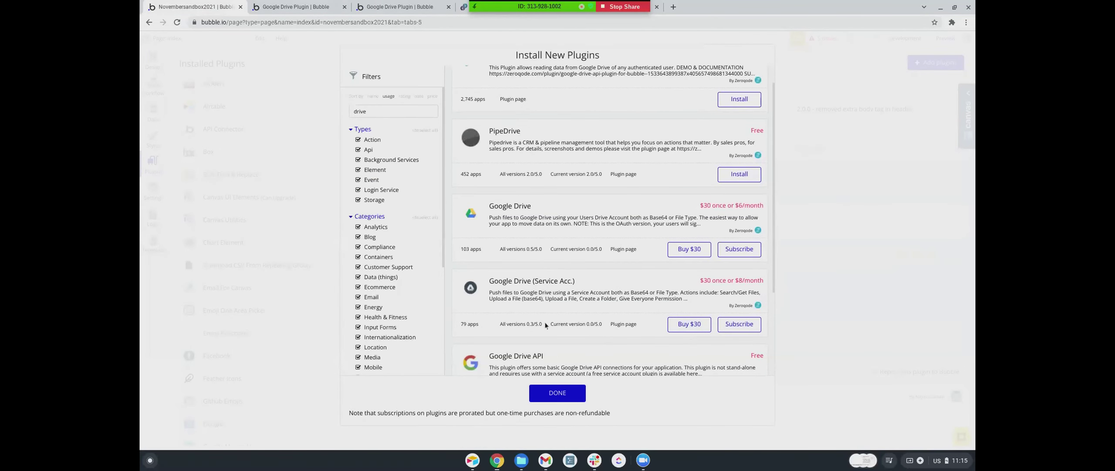
right_click(643, 322)
click(659, 333)
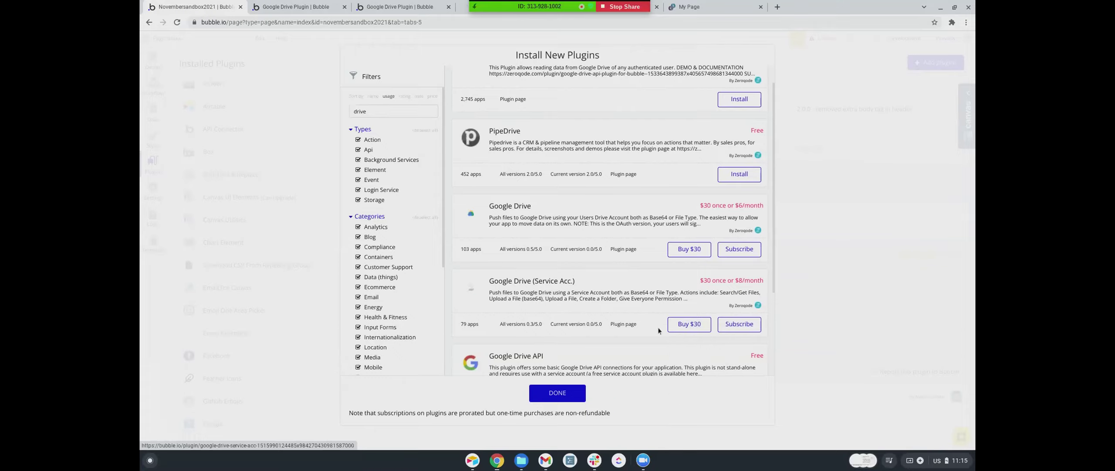
click(463, 6)
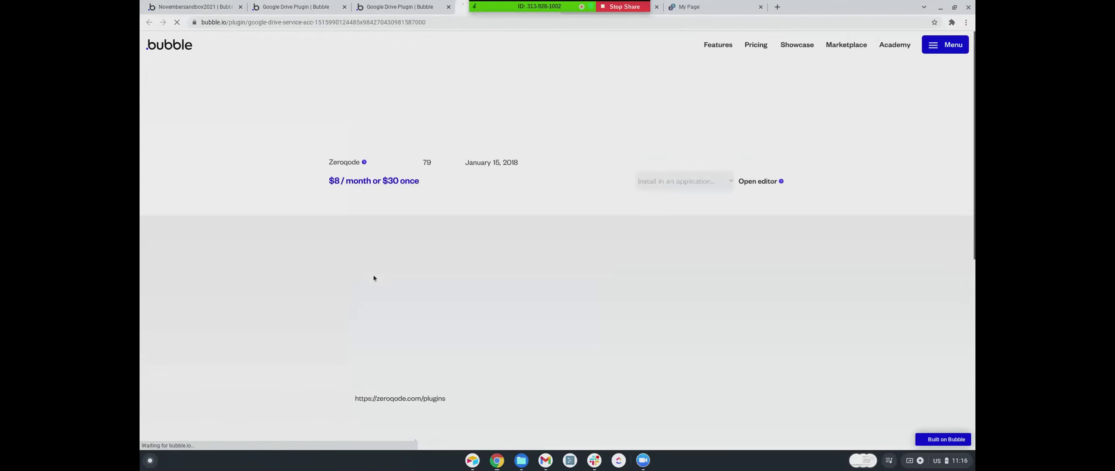
- Examine the Google Drive (Service Acc.) plugin's details, JWT credentials requirement, categories, service link, ratings and user reviews
scroll(374, 278, down, 4)
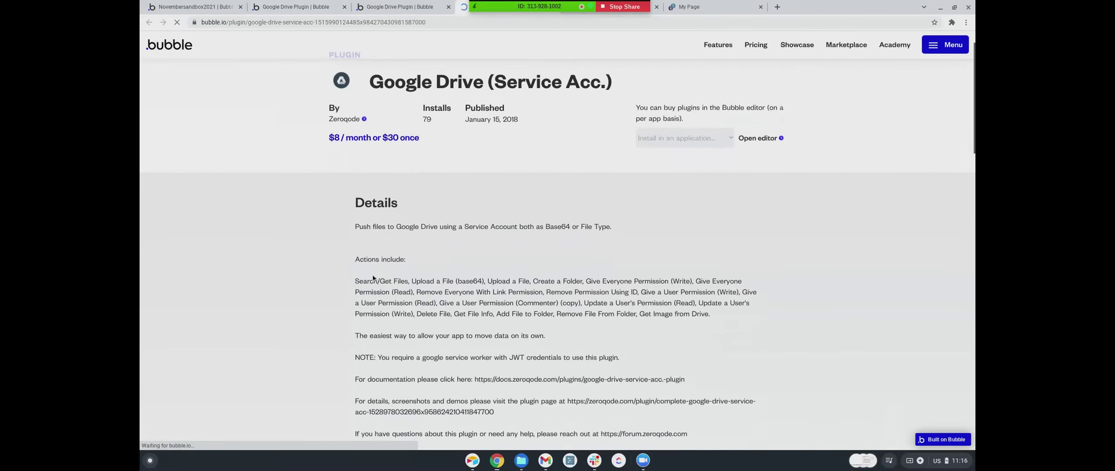
scroll(371, 270, down, 1)
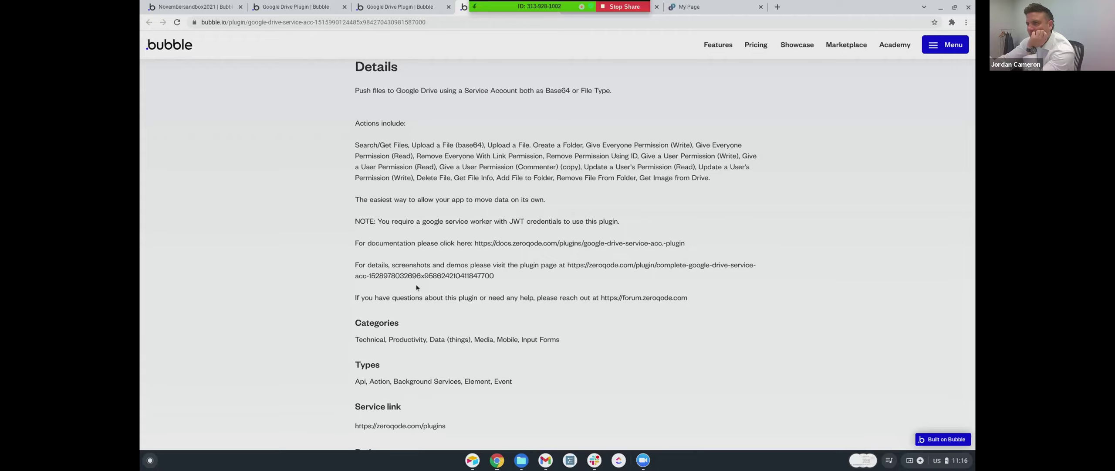
scroll(416, 288, down, 2)
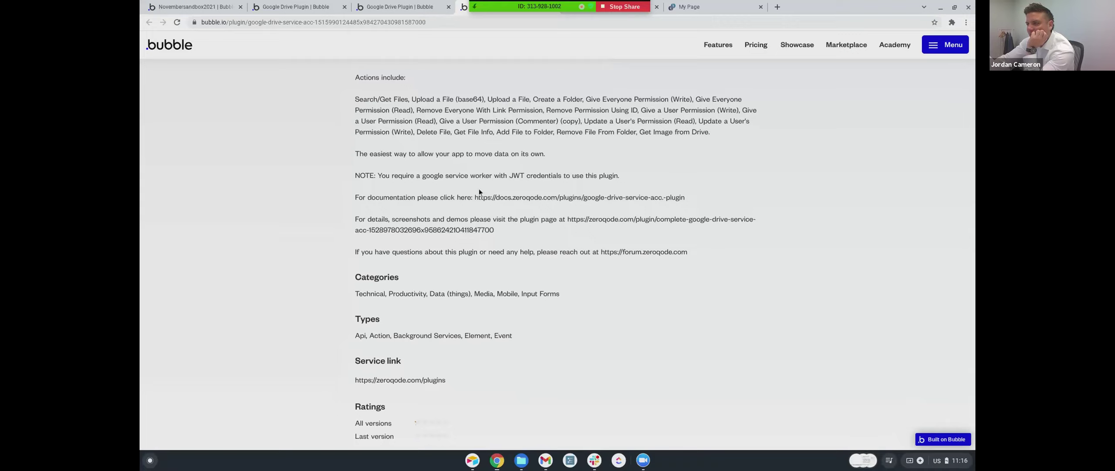
drag(524, 176, 407, 177)
scroll(374, 297, down, 2)
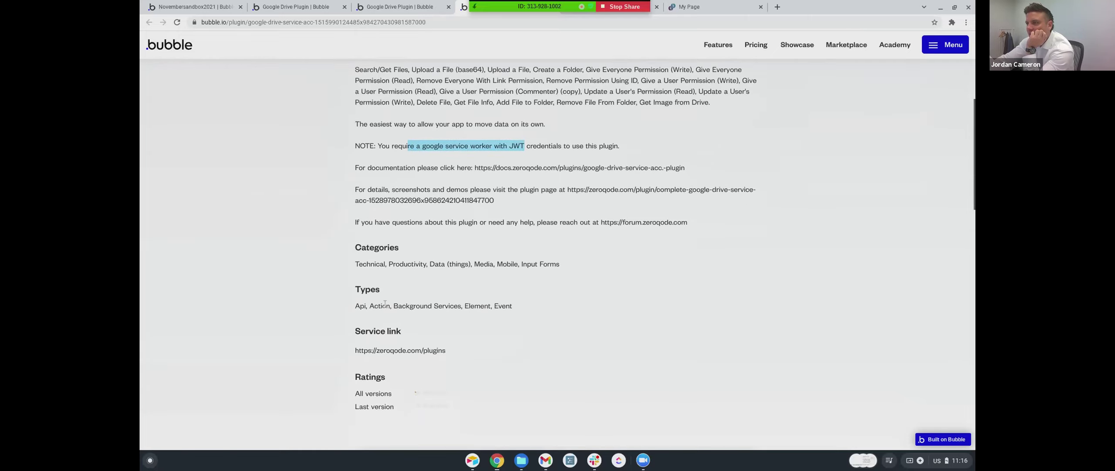
scroll(387, 299, down, 3)
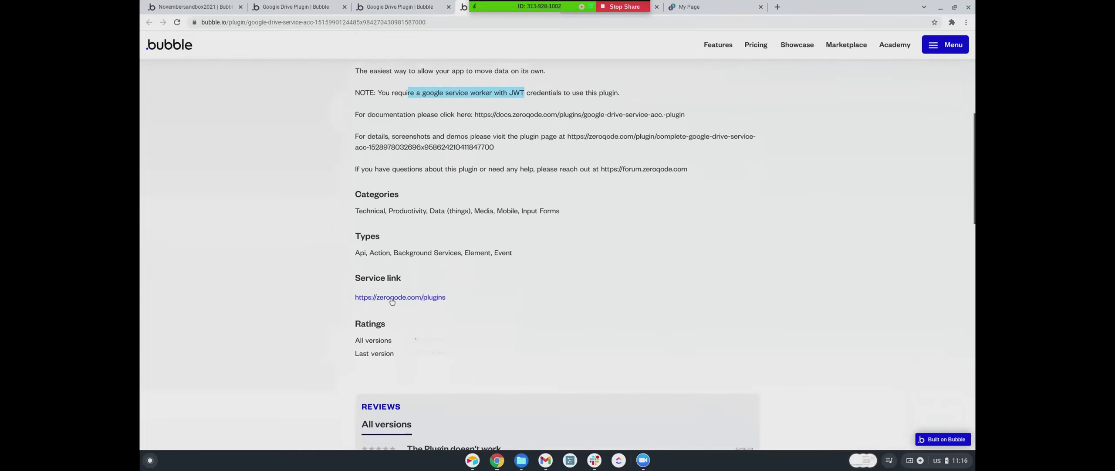
scroll(392, 299, down, 10)
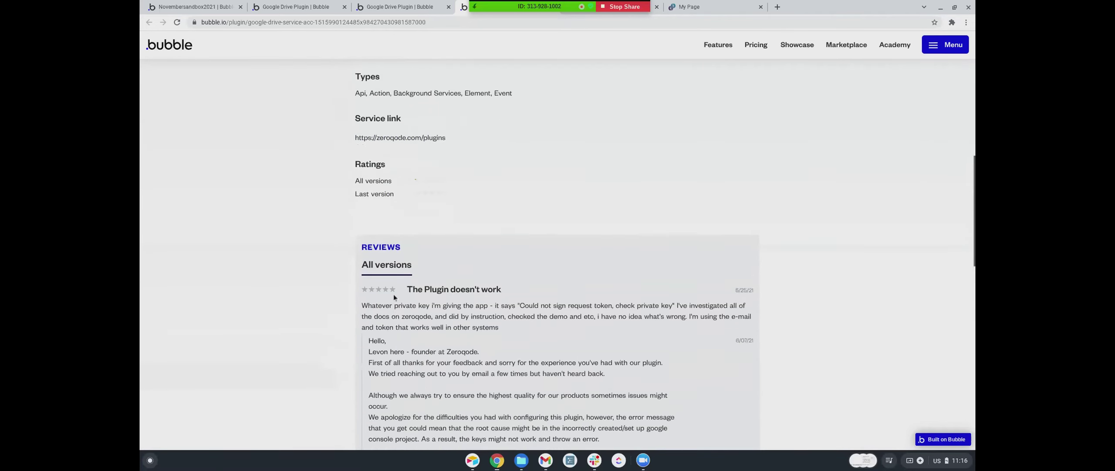
scroll(394, 294, down, 2)
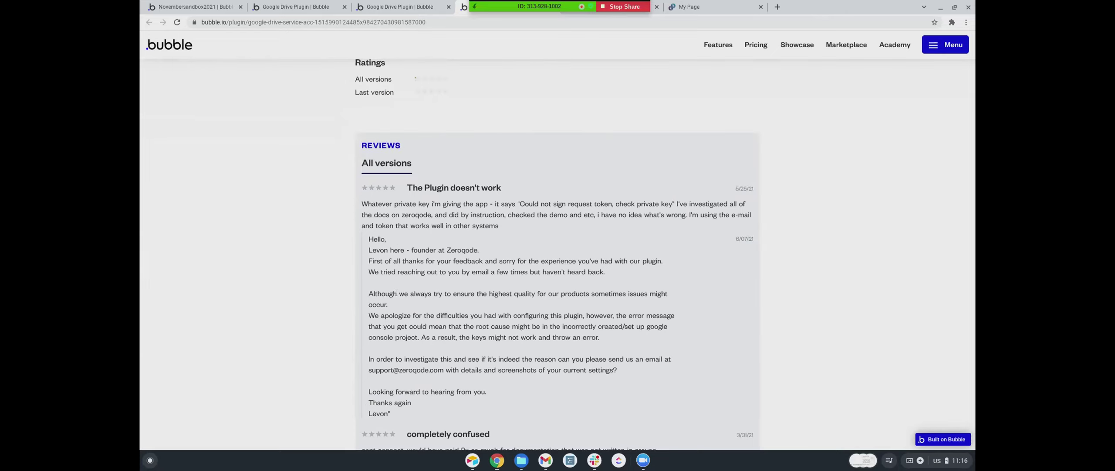
scroll(396, 287, down, 4)
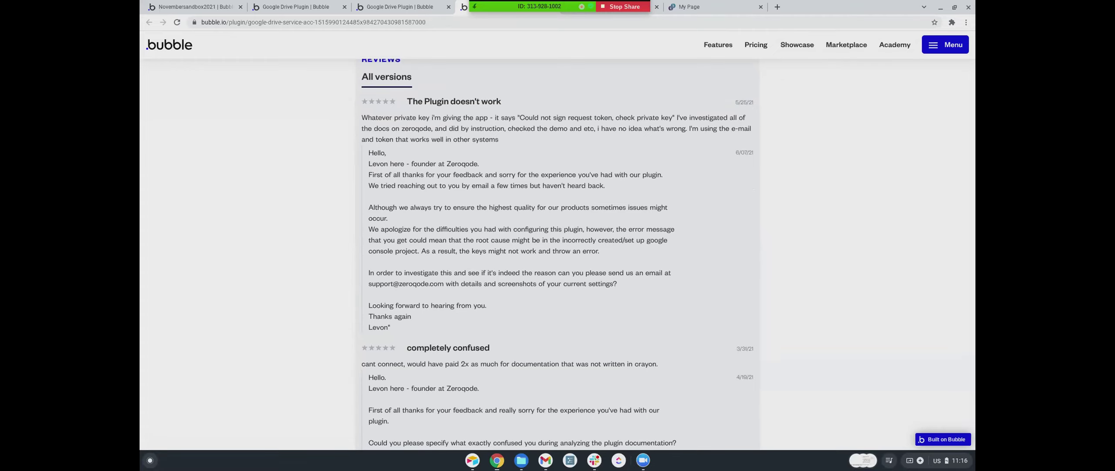
scroll(395, 286, down, 3)
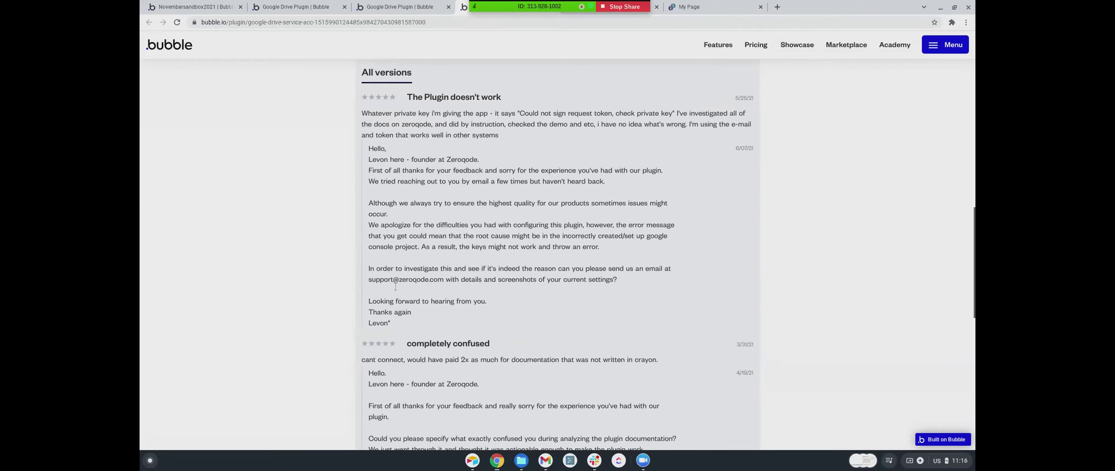
scroll(396, 287, down, 3)
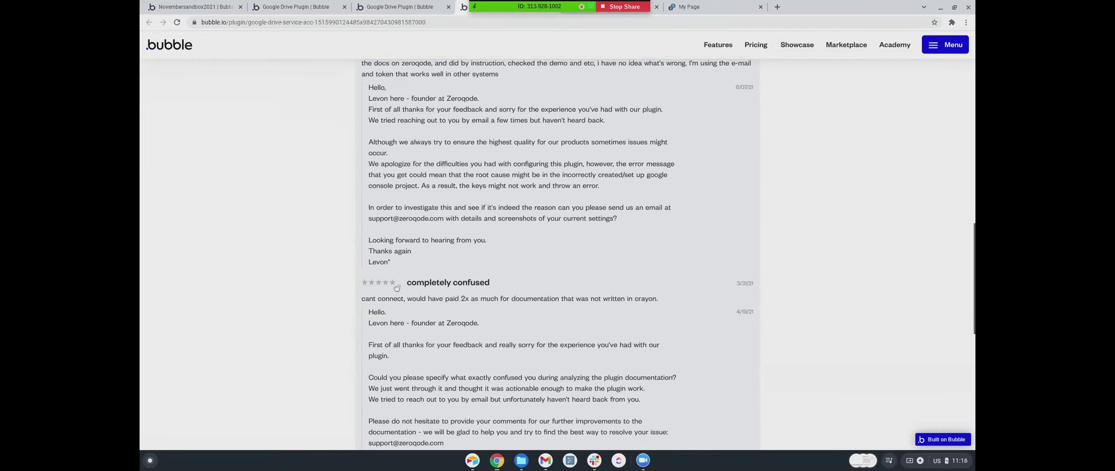
scroll(395, 287, up, 20)
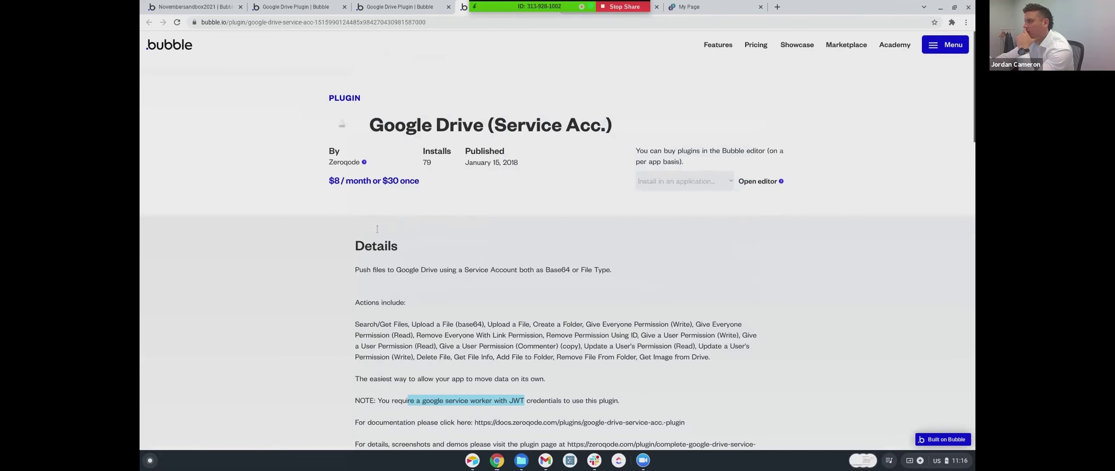
- Return to the plugin search results, look through the remaining drive plugins and close the plugin installation dialog
click(185, 8)
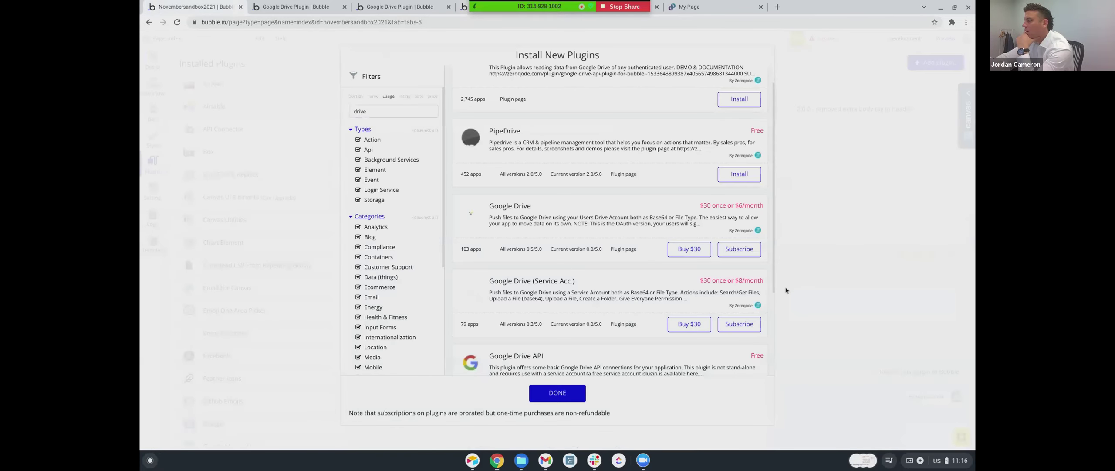
scroll(544, 307, down, 3)
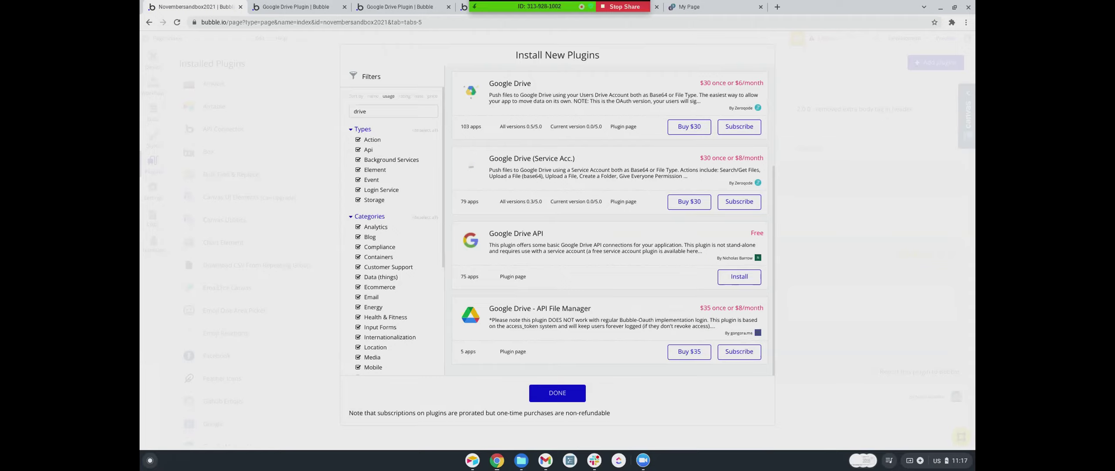
click(566, 398)
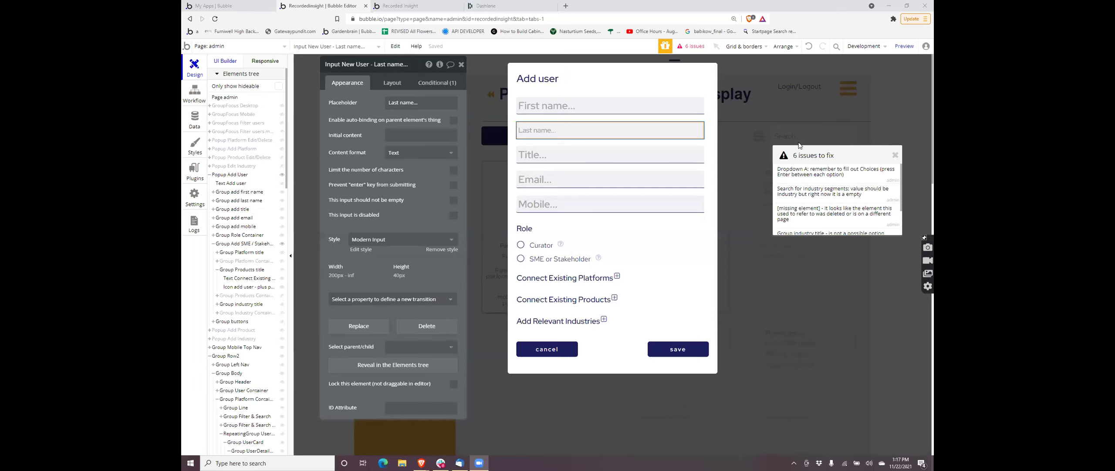
- Move the issues list higher beside the Add user popup and open the Group Products title issue
drag(801, 150, 772, 89)
scroll(769, 113, down, 3)
mouse_move(781, 168)
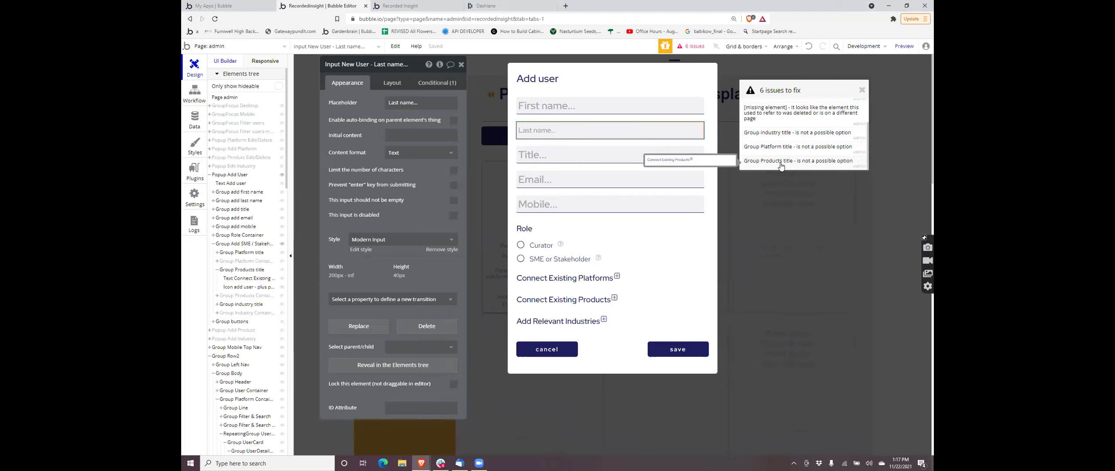
click(780, 162)
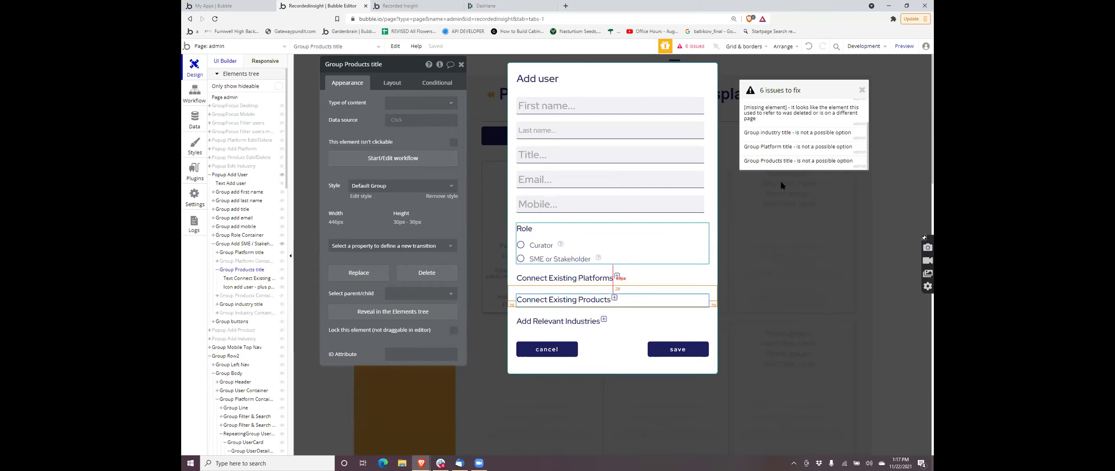
mouse_move(796, 169)
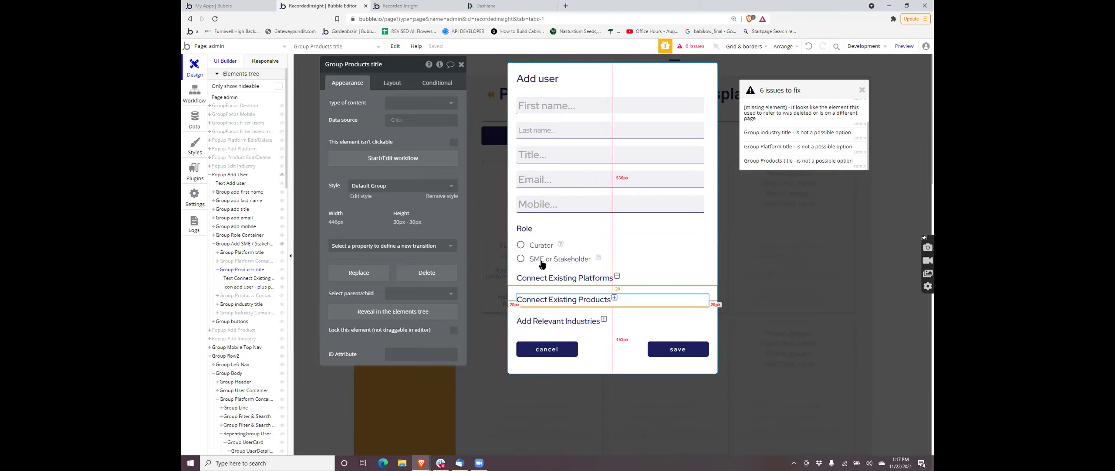
- Inspect the Group Platform title's layout, conditional and appearance settings, and compare them with the Group industry title's properties
click(767, 148)
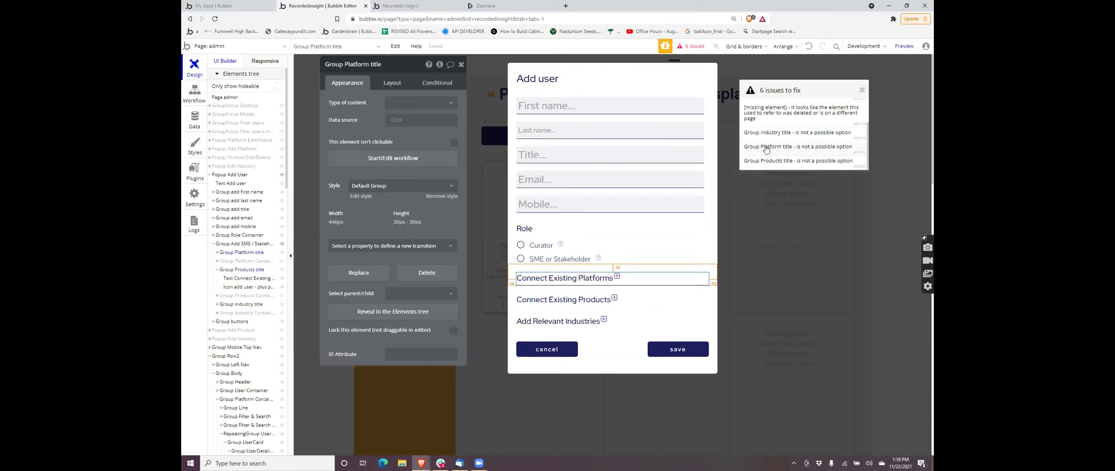
click(397, 81)
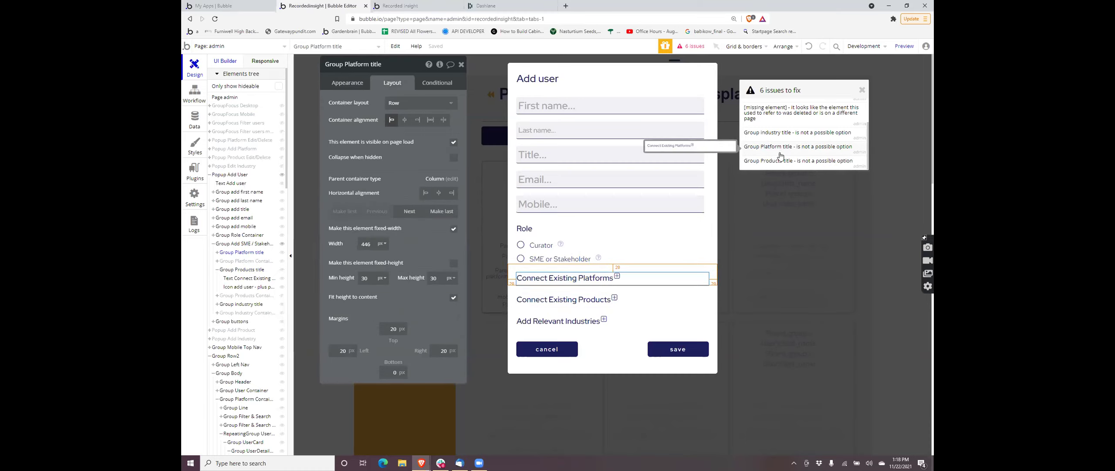
click(437, 82)
click(355, 83)
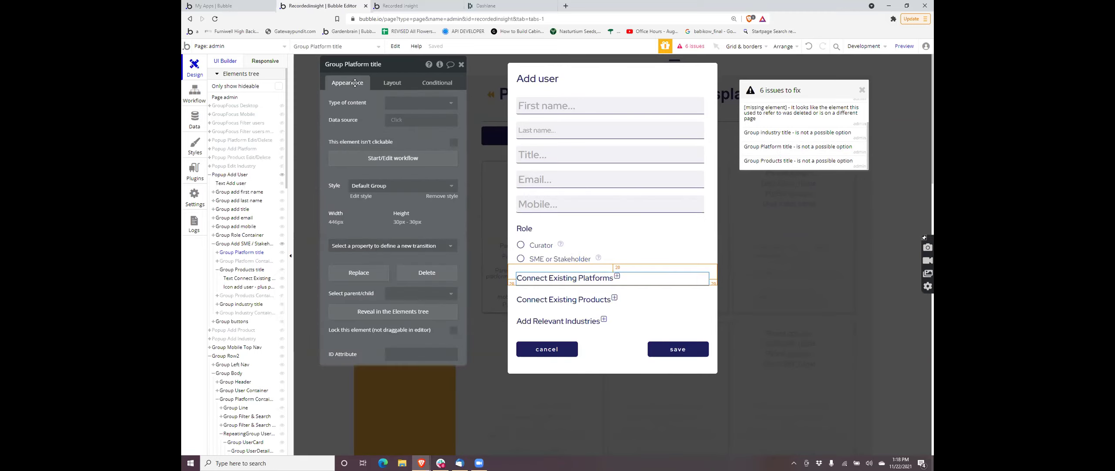
click(757, 134)
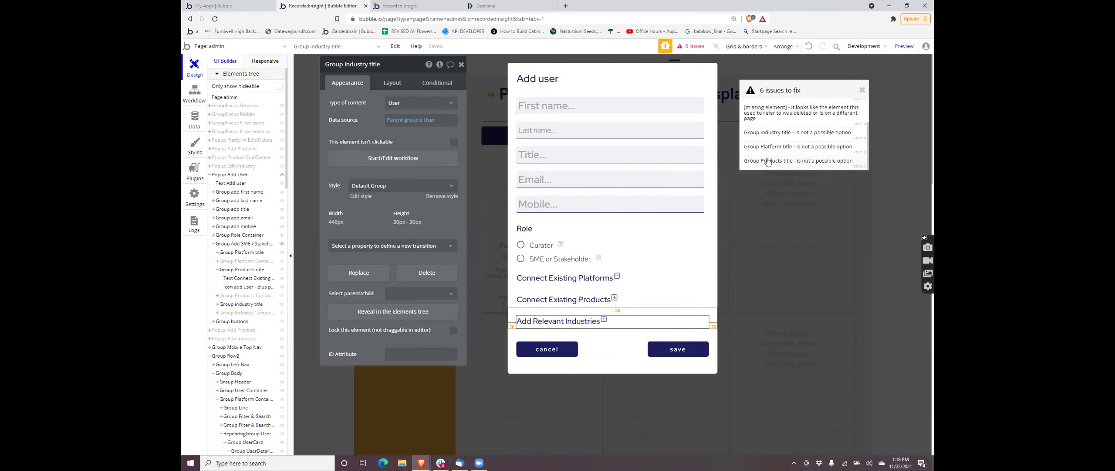
click(770, 149)
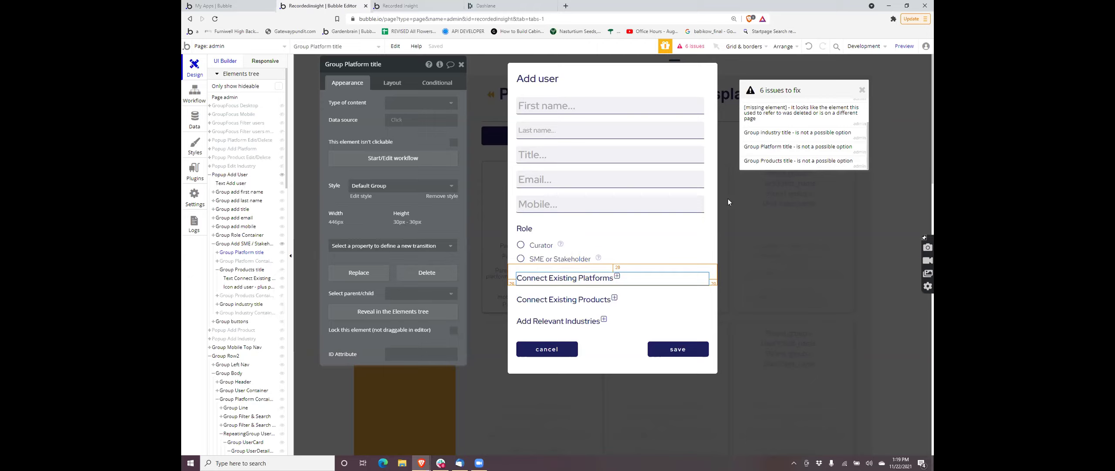
- Open the app search tool, close the element's property editor and set the search to Uses element
click(836, 47)
click(462, 66)
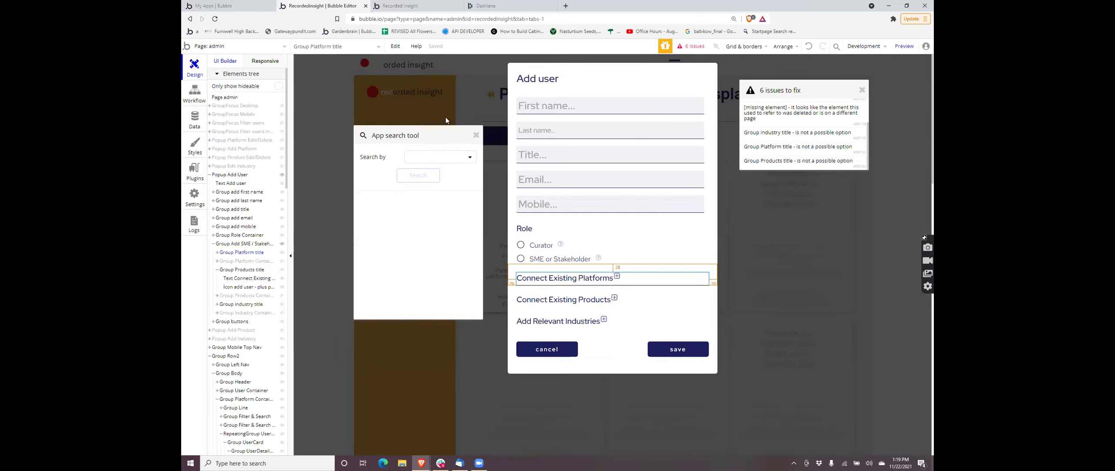
click(438, 161)
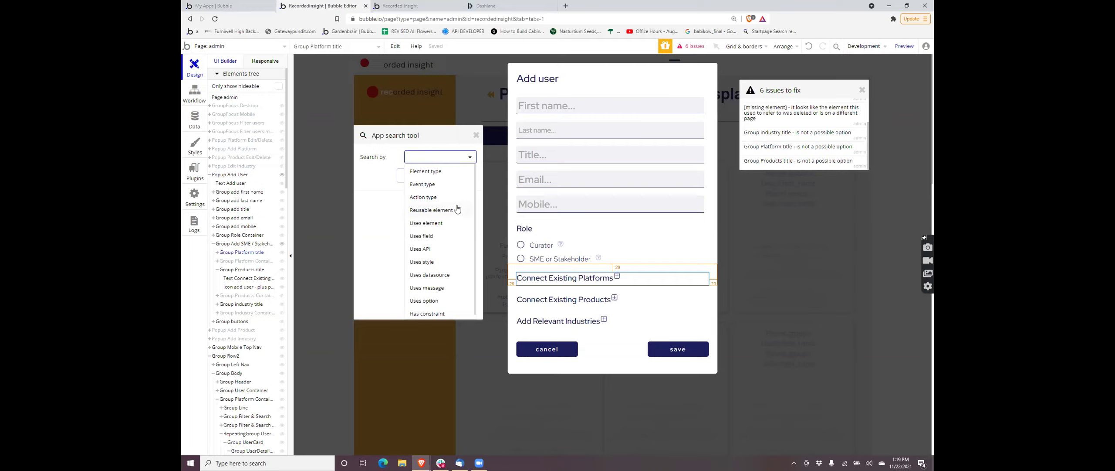
scroll(455, 213, down, 1)
click(451, 203)
click(429, 157)
click(427, 223)
- Search the app for uses of the Group products title element
click(423, 178)
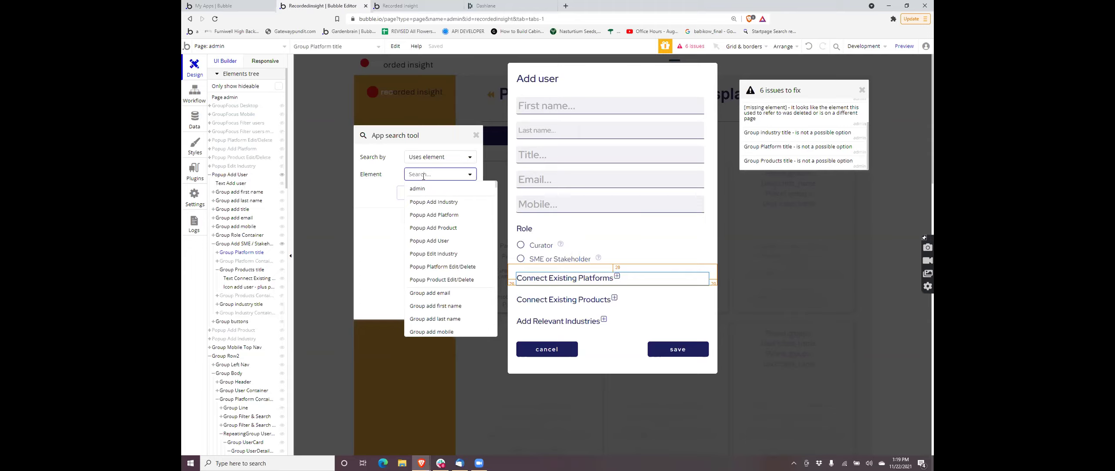
text(group)
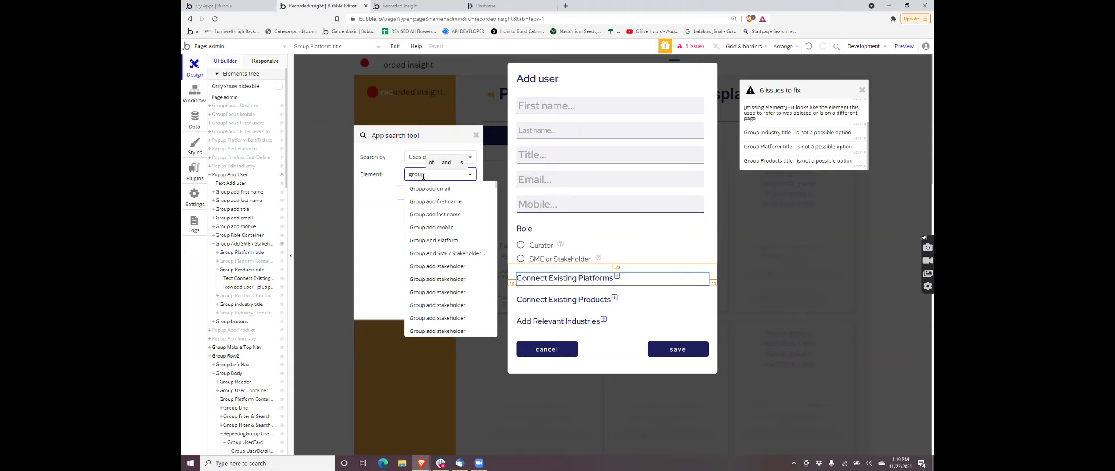
text( produc)
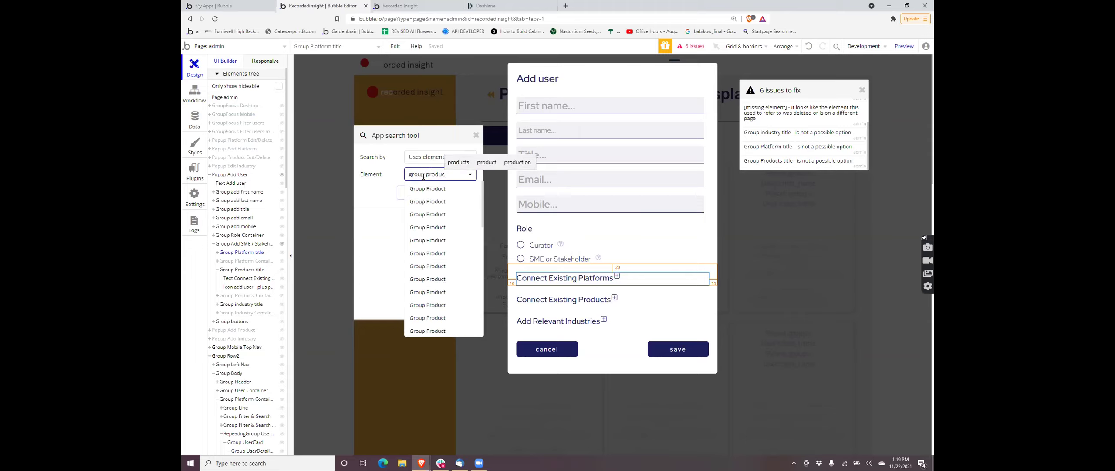
text(ts t)
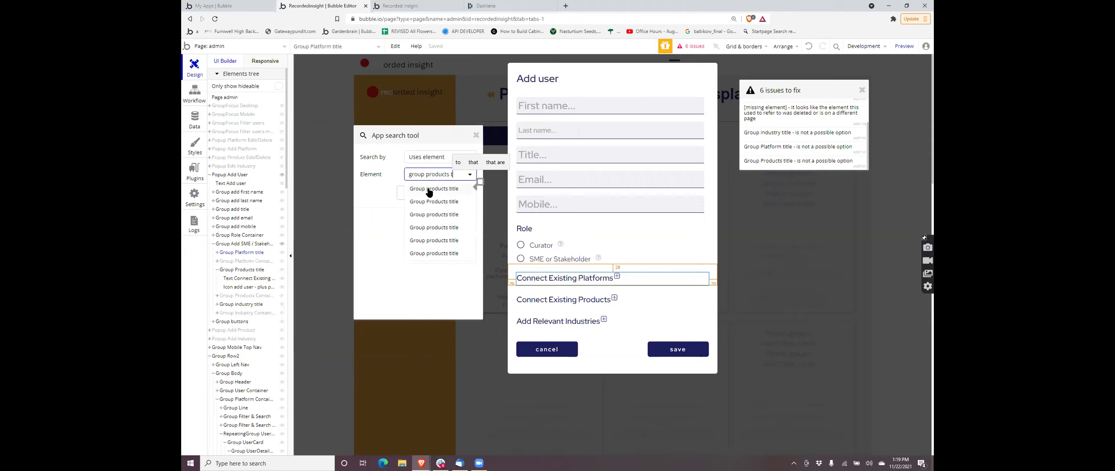
click(430, 190)
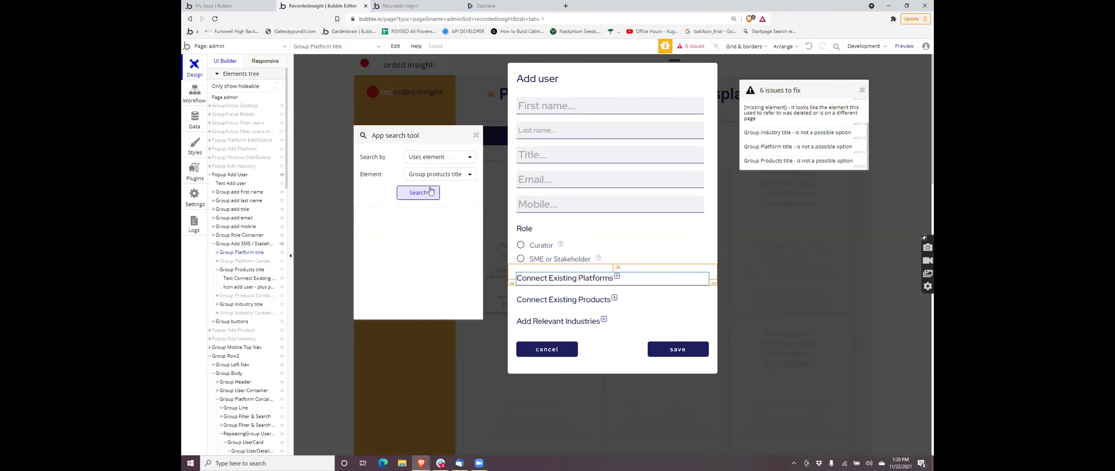
click(427, 196)
- Search the app for uses of the Group industry title element
click(435, 177)
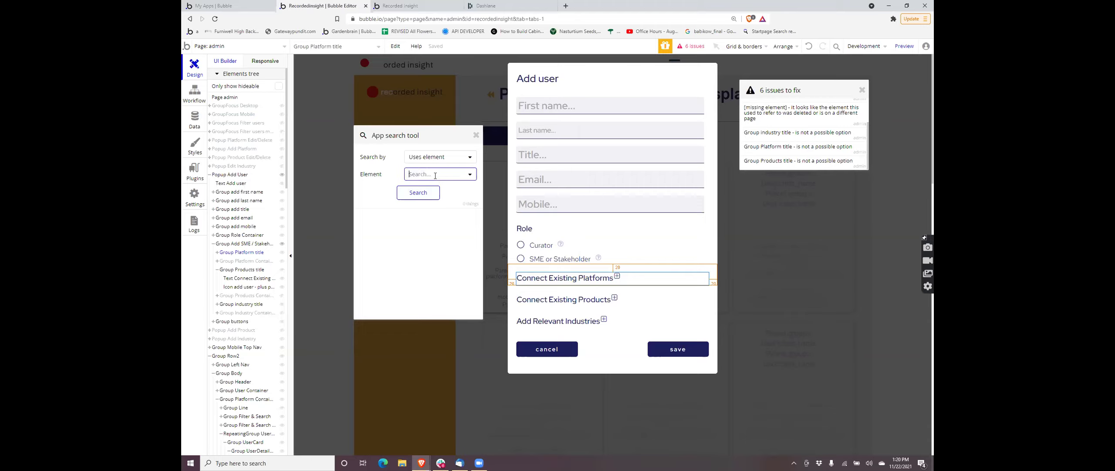
text(group pr)
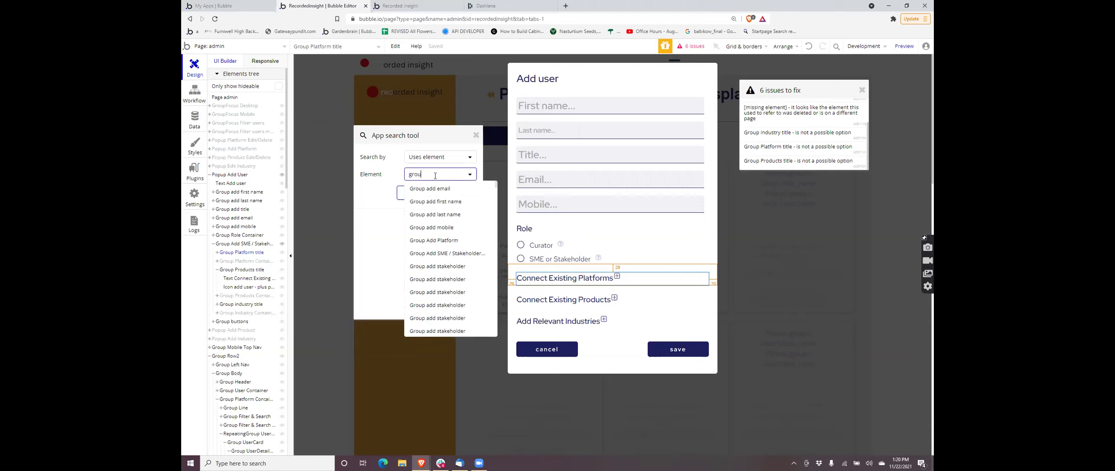
key(BackSpace)
key(BackSpace)
text(i)
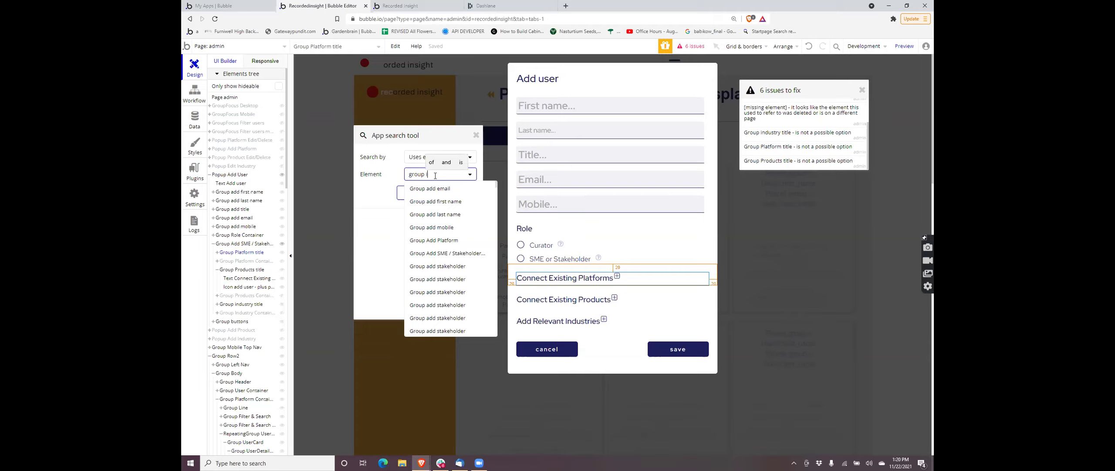
text(ndnstry title)
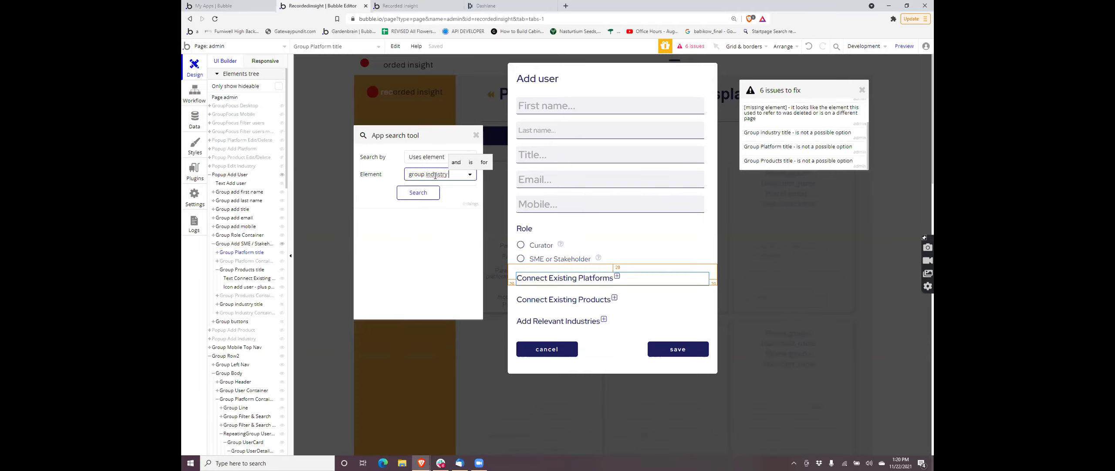
key(ctrl+a)
key(BackSpace)
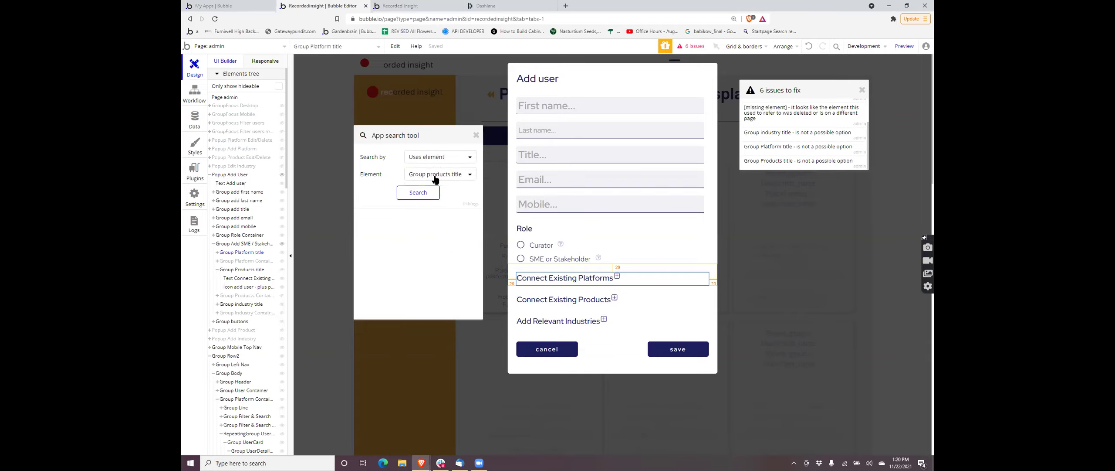
text(gro)
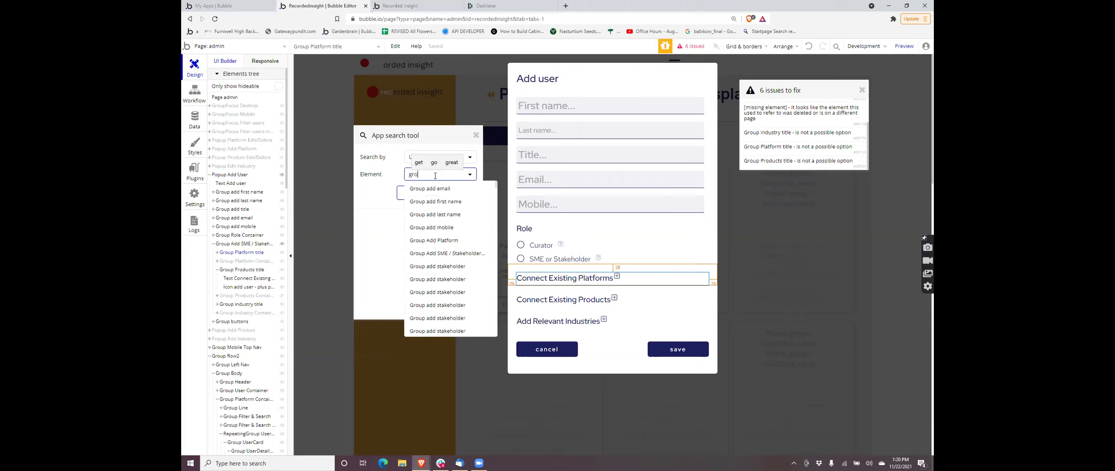
text(up industry t)
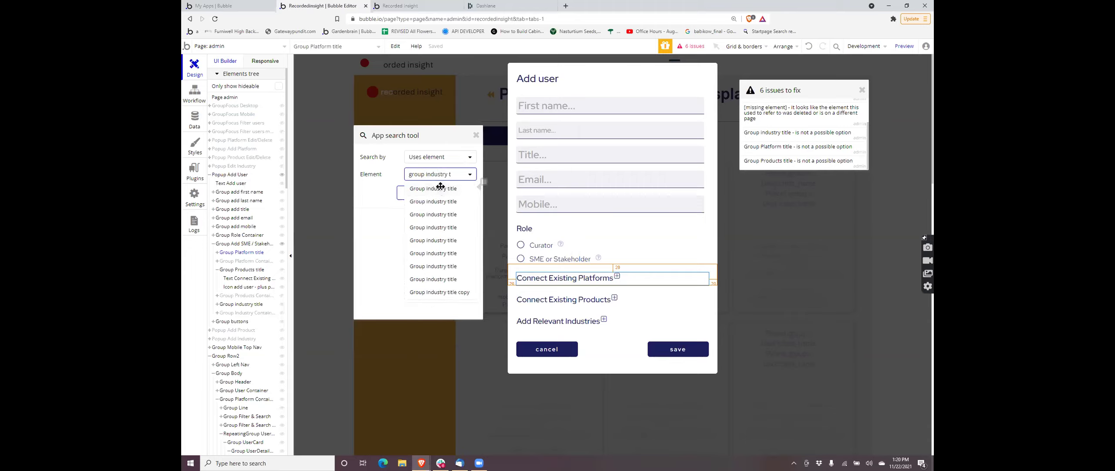
click(438, 187)
click(431, 195)
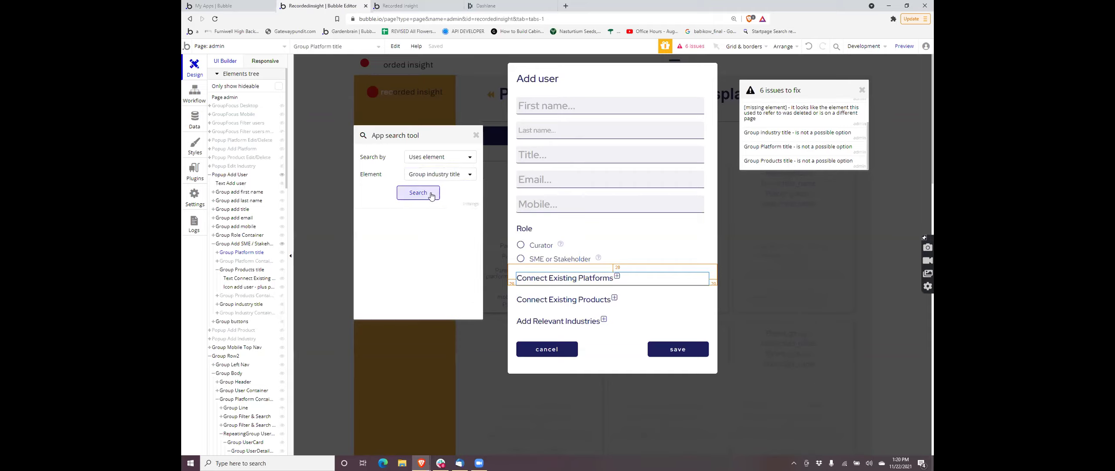
- Set the app search's element to Group Industry
click(436, 176)
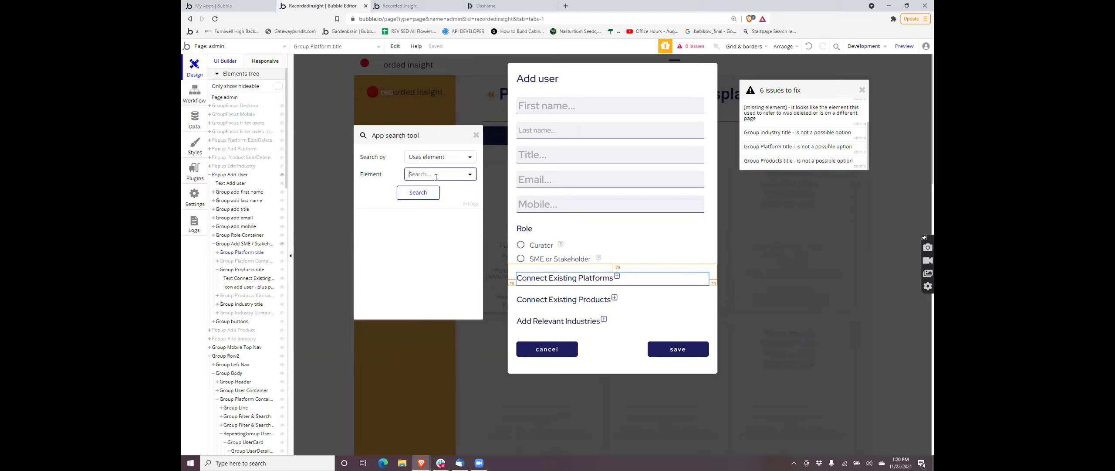
text(group in)
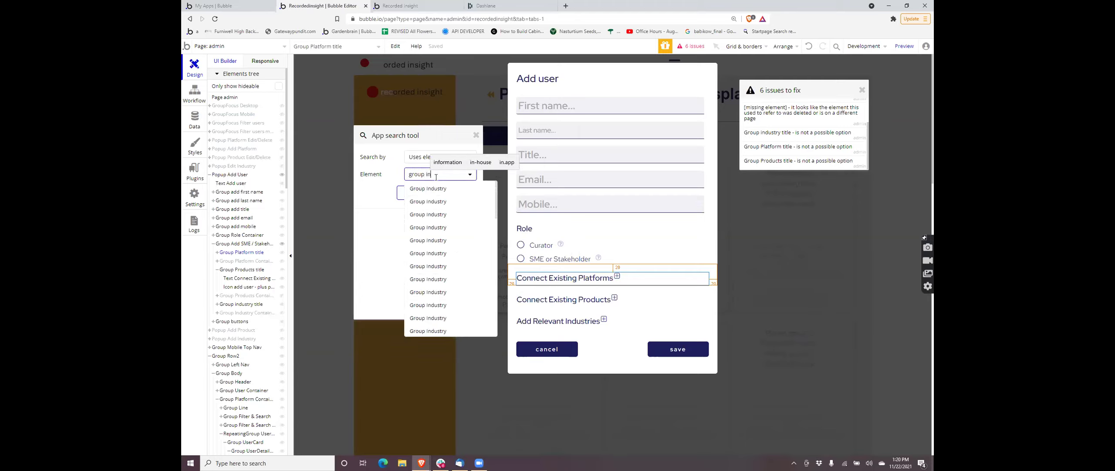
click(438, 190)
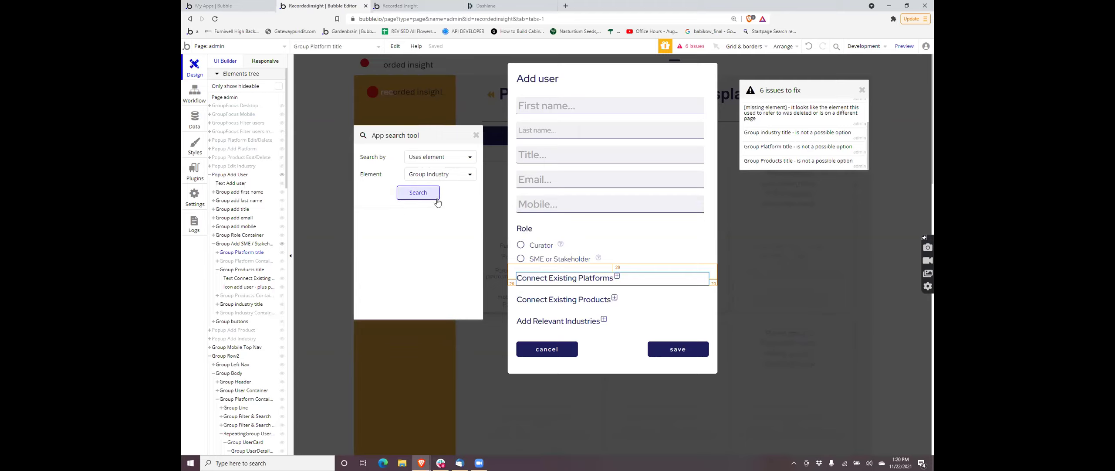
- Rename the Group Platform title element in the Add user popup as "Group popup user - Platform title"
double_click(631, 277)
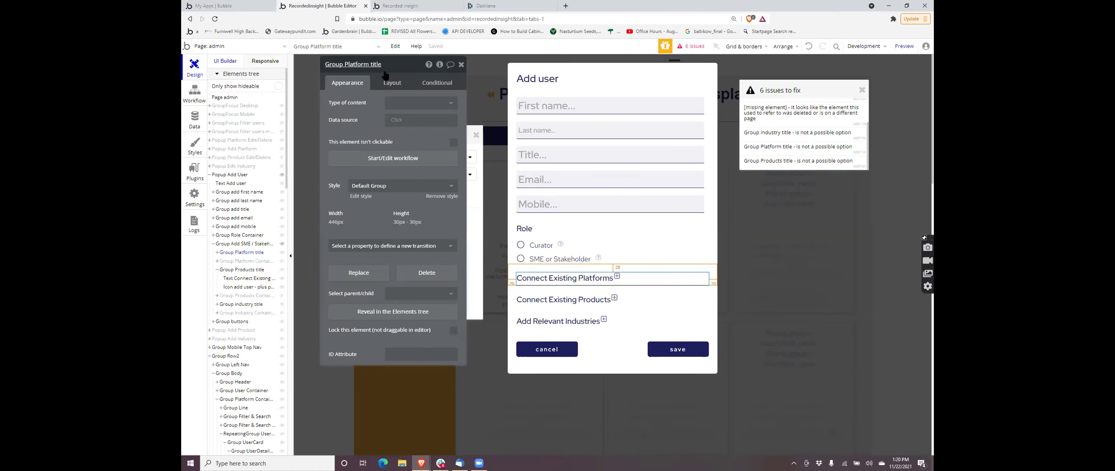
click(370, 66)
text(popup user -)
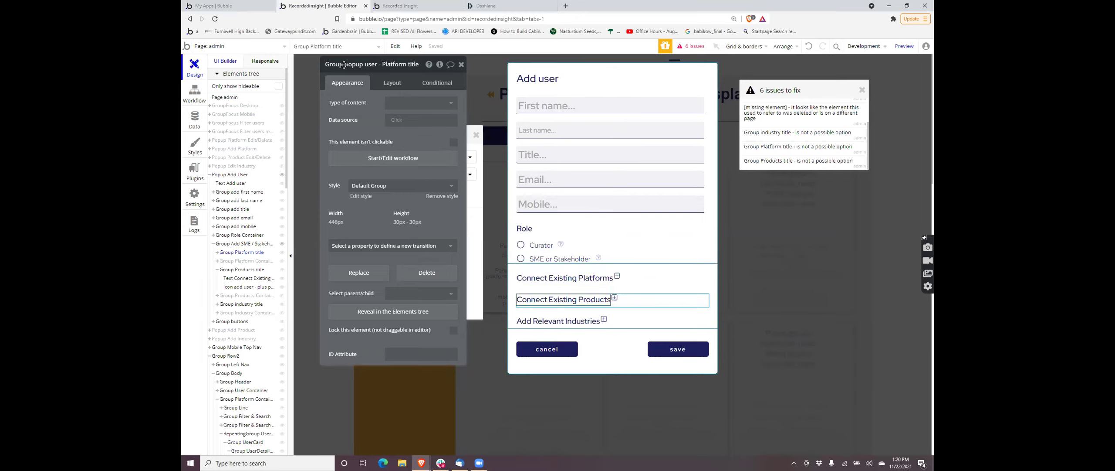
key(Return)
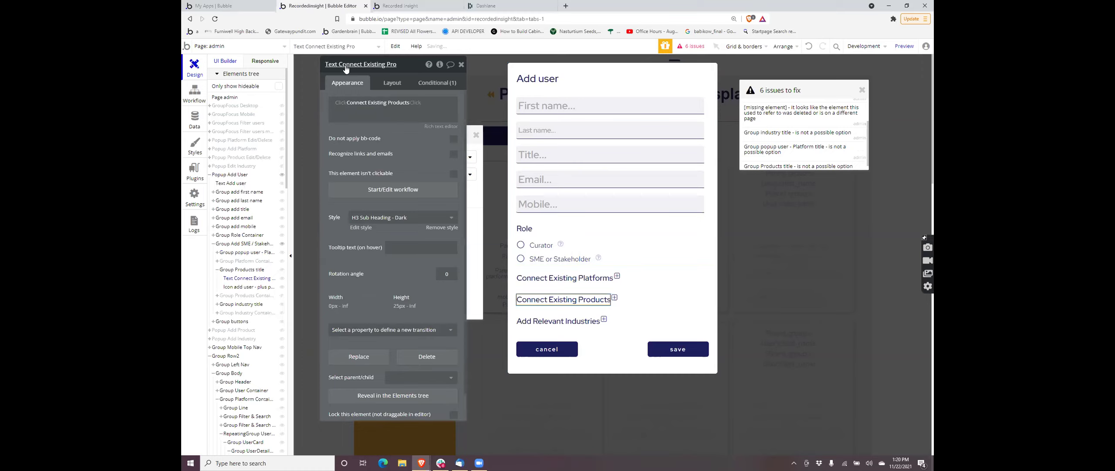
double_click(346, 66)
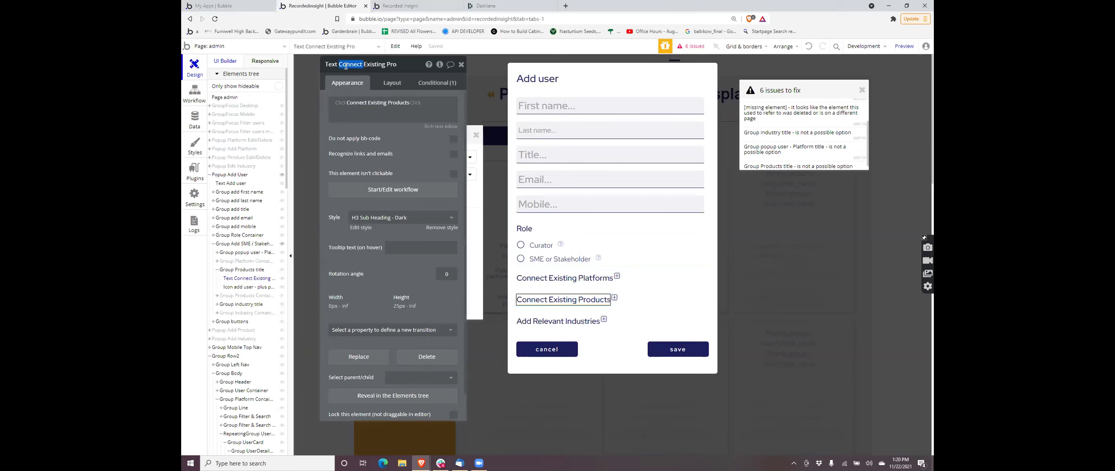
- Rename the Group industry title element as "Group popup user - industry title"
click(625, 321)
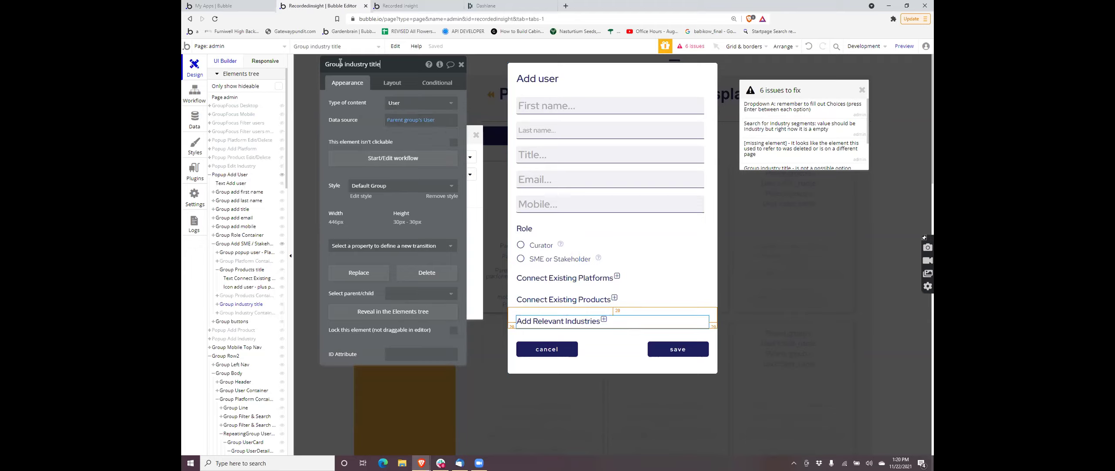
text(pop)
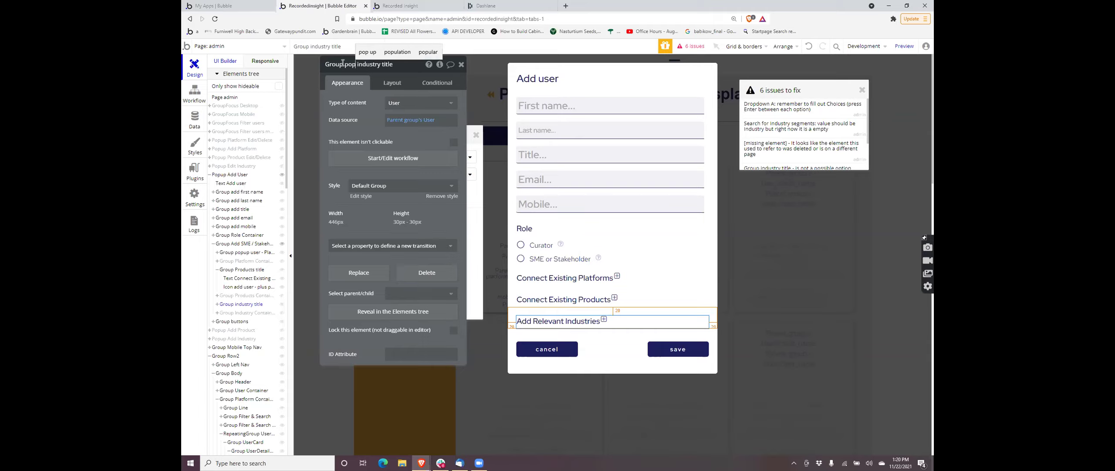
text(up)
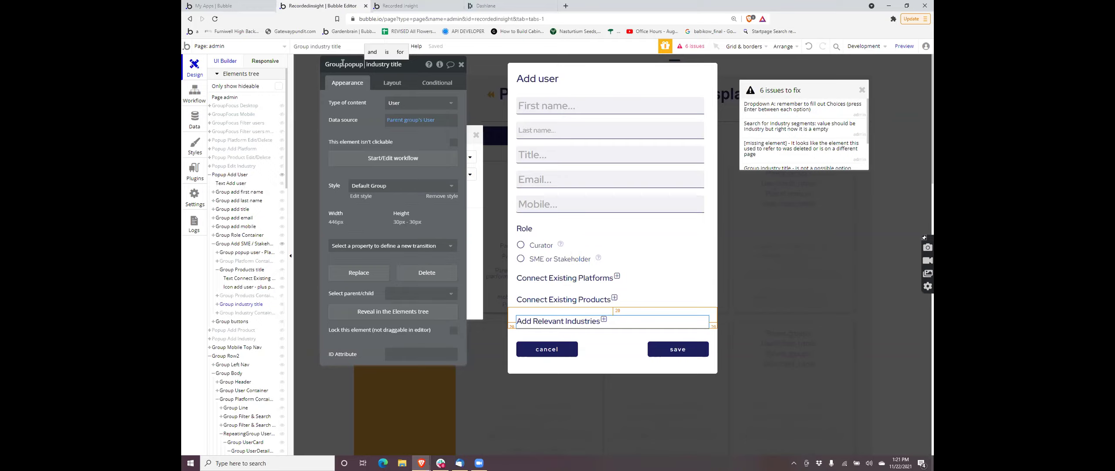
text(user -)
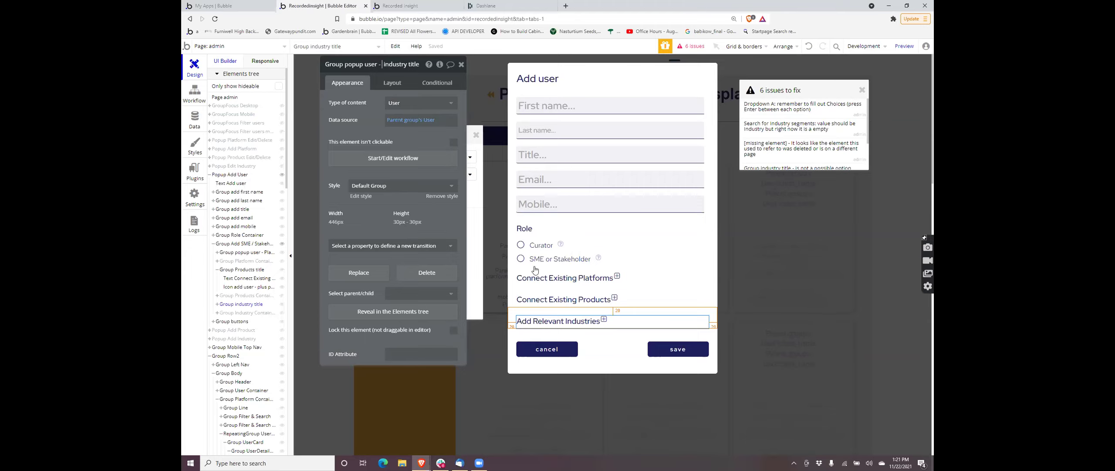
click(650, 284)
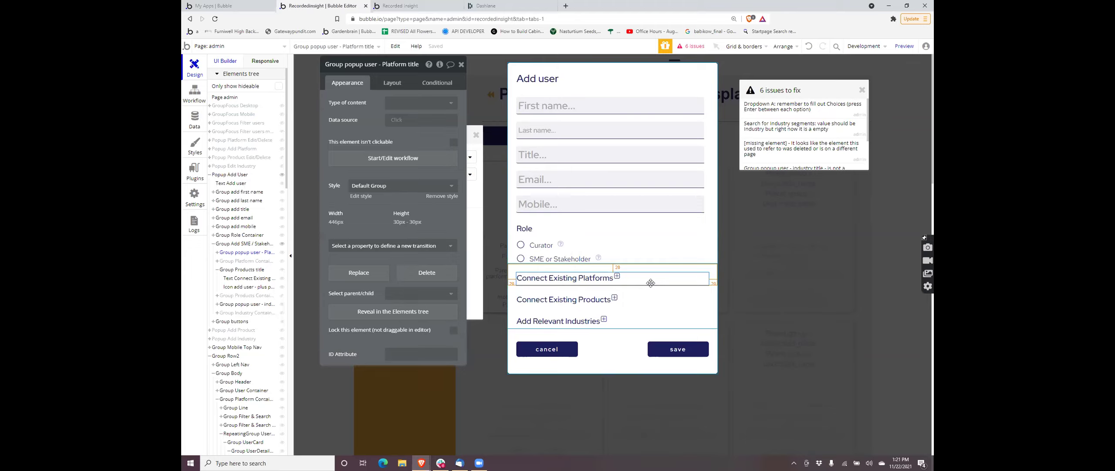
- Rename the Group Products title element as "Group popup user - Products title"
click(625, 296)
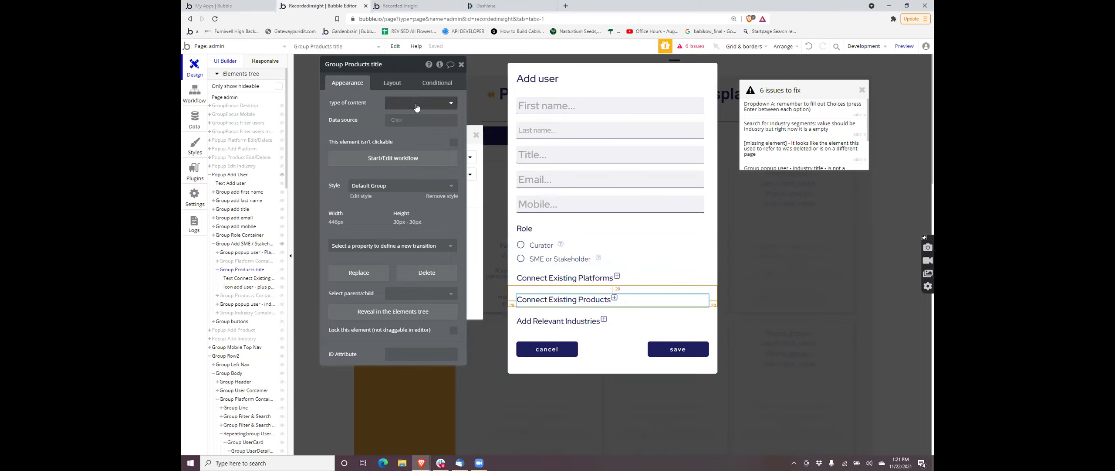
click(341, 65)
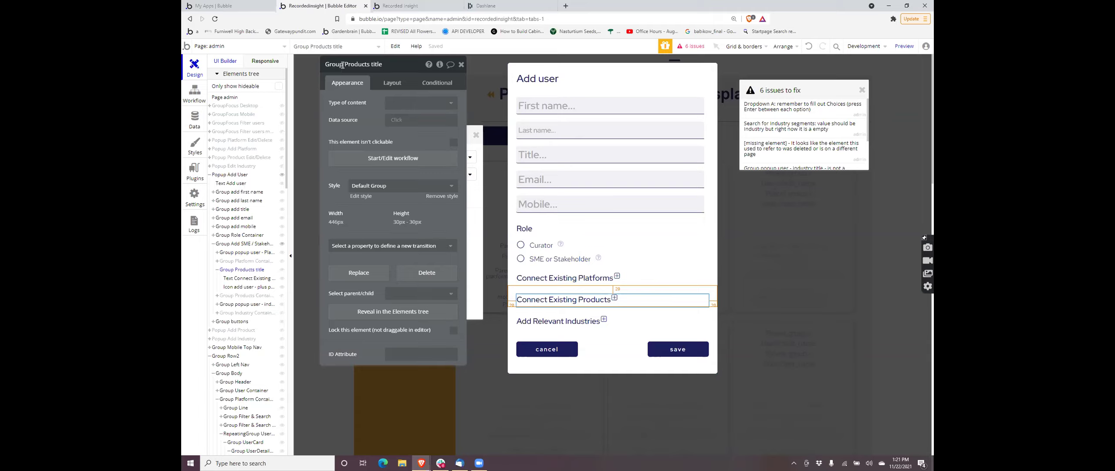
text(popup use)
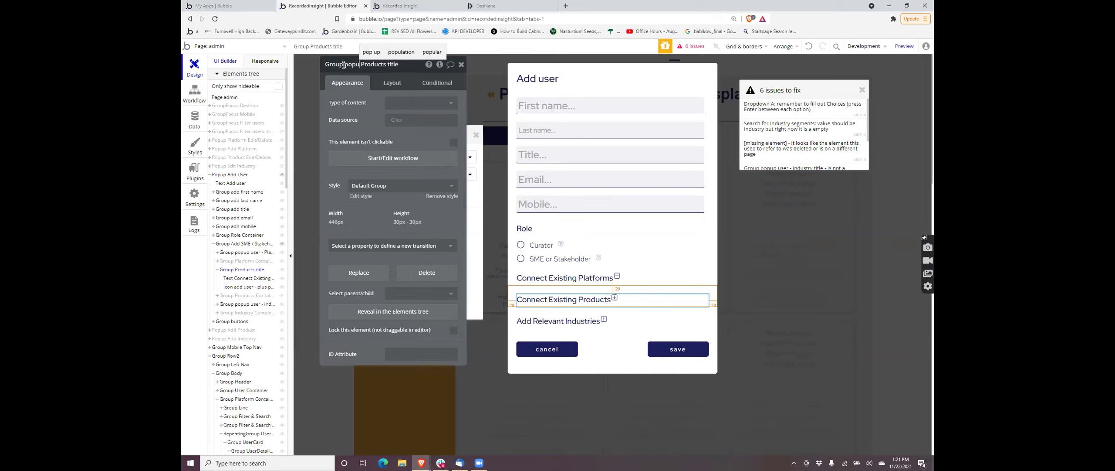
text(r -)
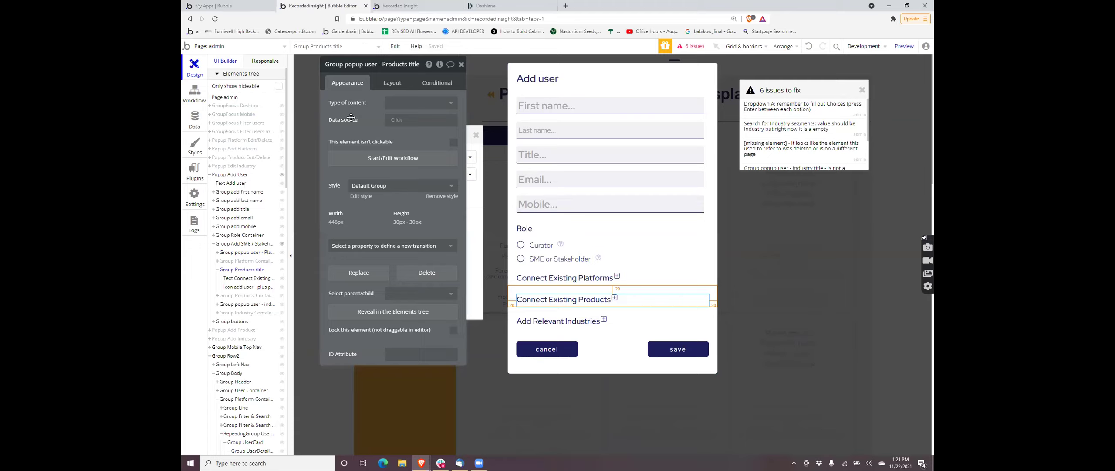
click(352, 118)
- Check the renamed title groups and open the Group popup user - Products title issue from the issues list
click(639, 325)
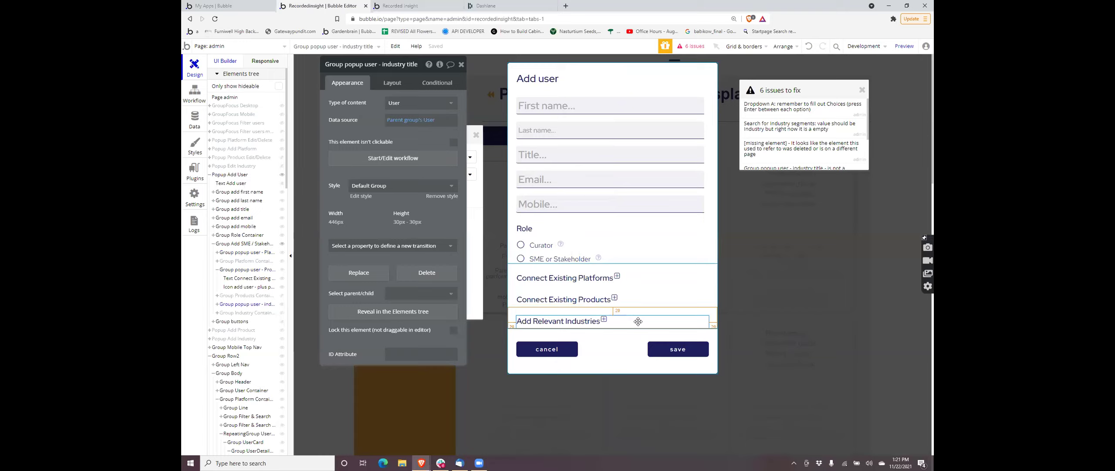
click(635, 279)
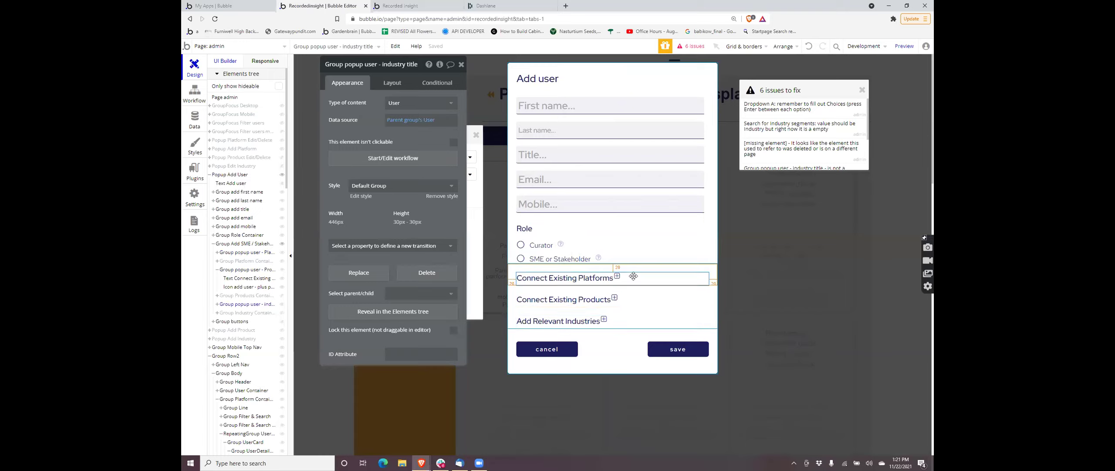
scroll(807, 155, down, 3)
click(807, 156)
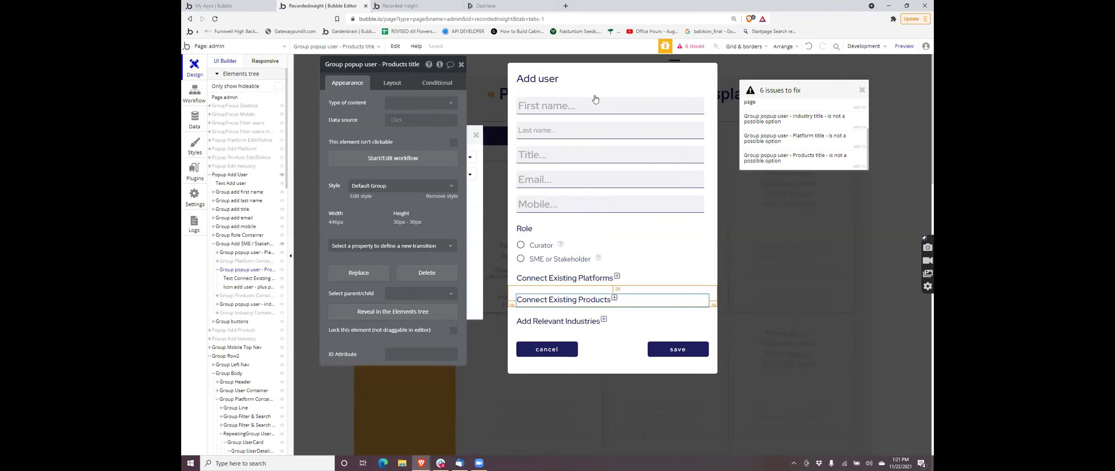
- Move the property editor clear of the app search tool and search for uses of Group popup user - industry title
drag(382, 118, 815, 197)
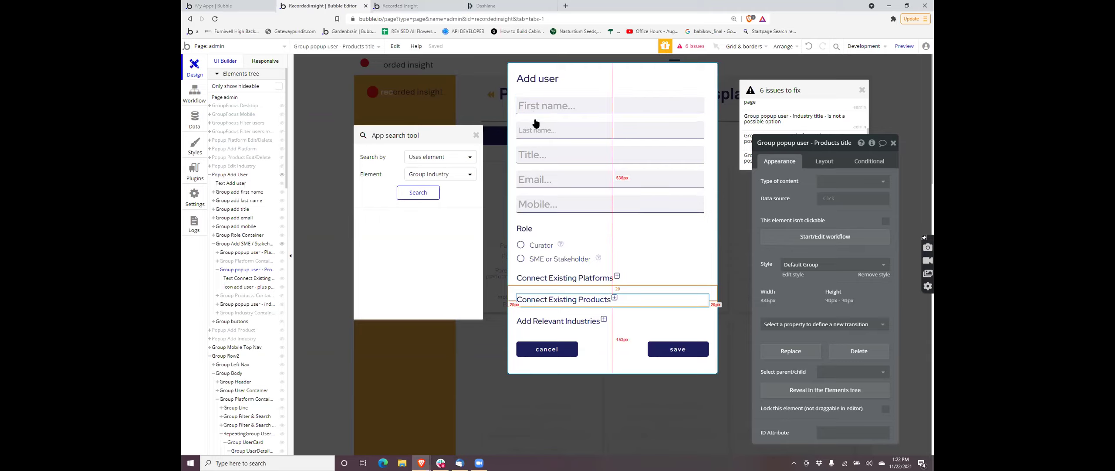
click(437, 174)
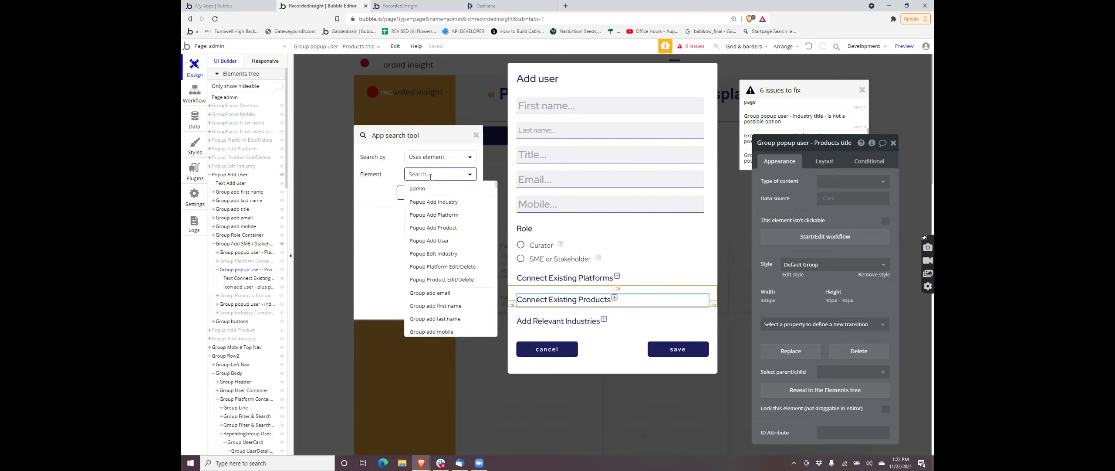
text(popup user)
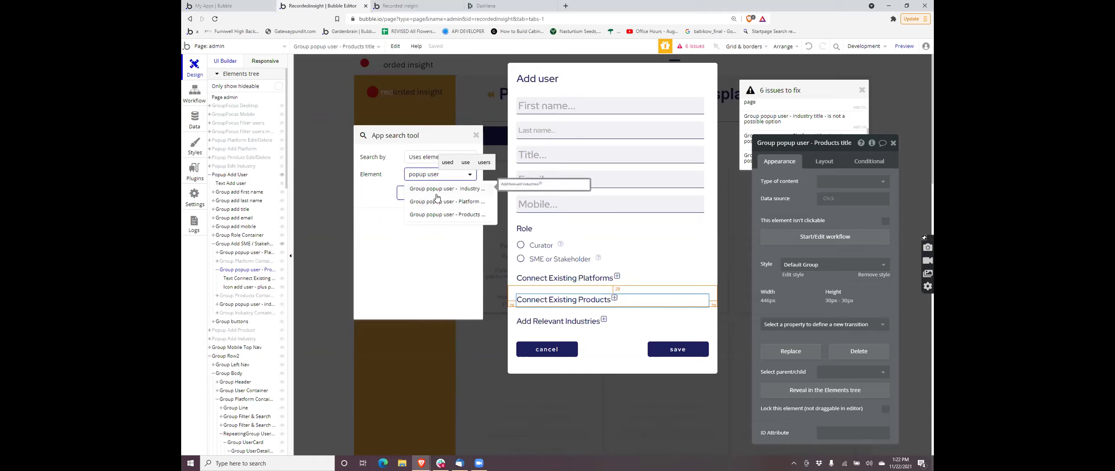
click(437, 195)
click(435, 196)
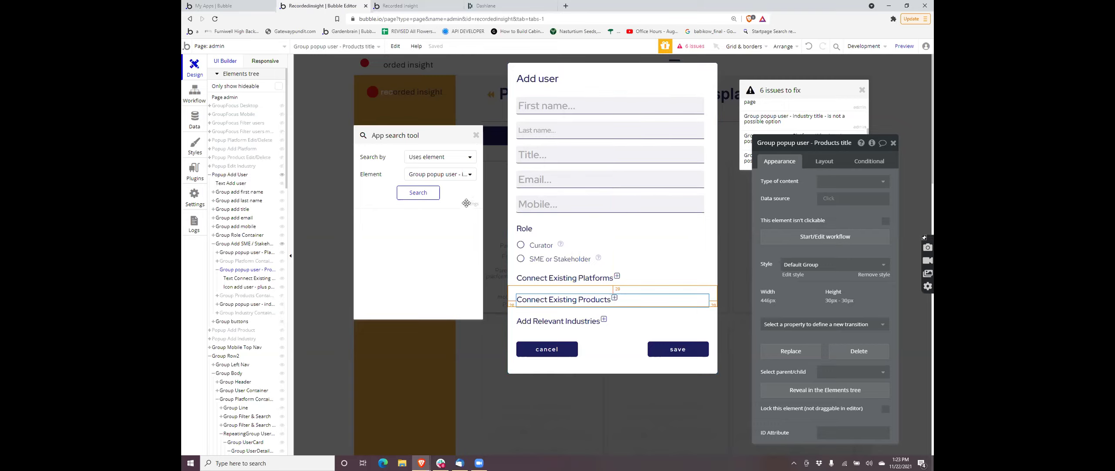
- Close the app search tool and inspect the plus icon beside Connect Existing Products and its parent title group
click(475, 136)
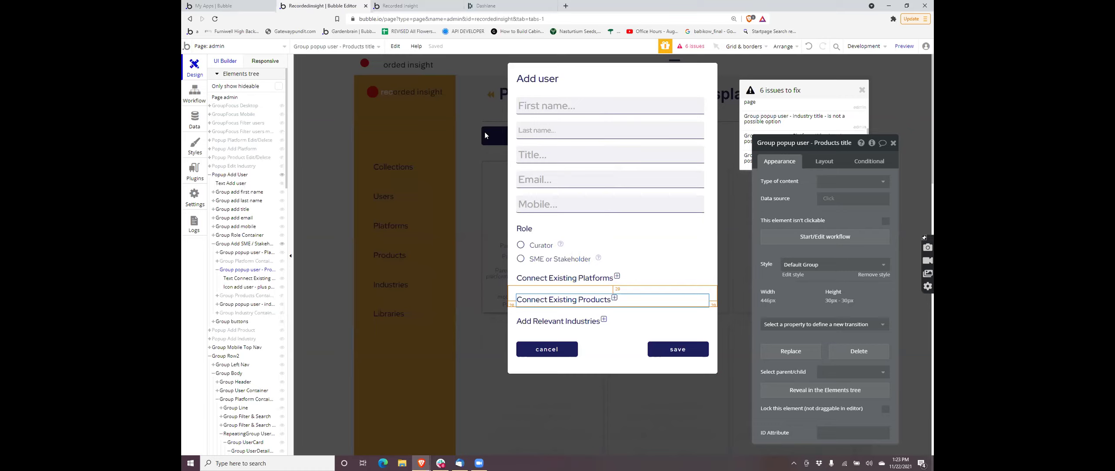
click(615, 298)
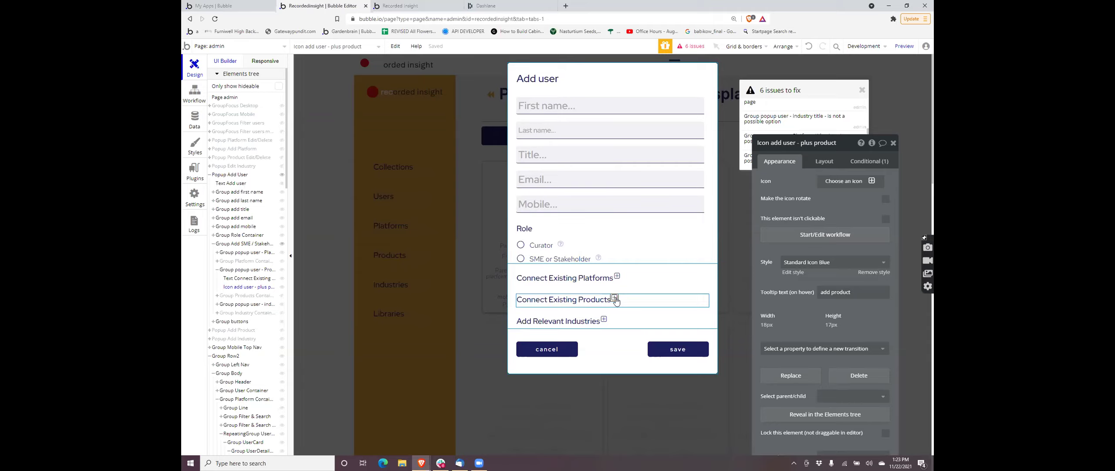
click(627, 300)
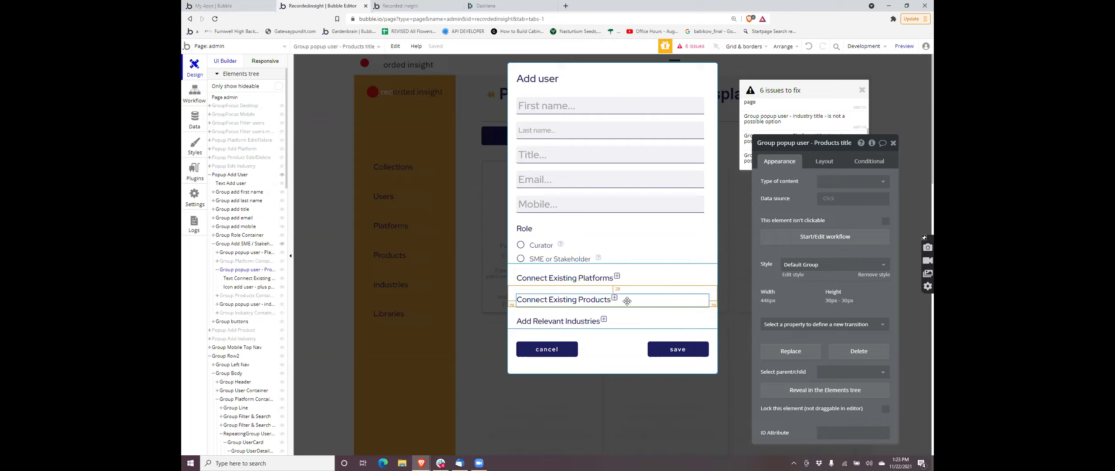
mouse_move(627, 301)
mouse_down()
mouse_move(622, 283)
mouse_move(632, 304)
mouse_up()
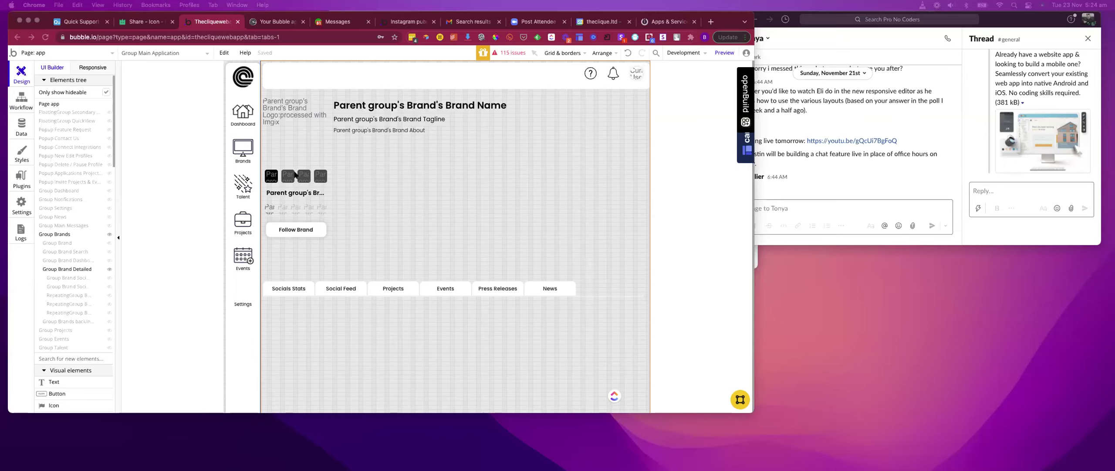
- Inspect the OS Social Apps repeating group's content settings and compare it with the Superdry brand page in the app preview
click(316, 175)
double_click(316, 175)
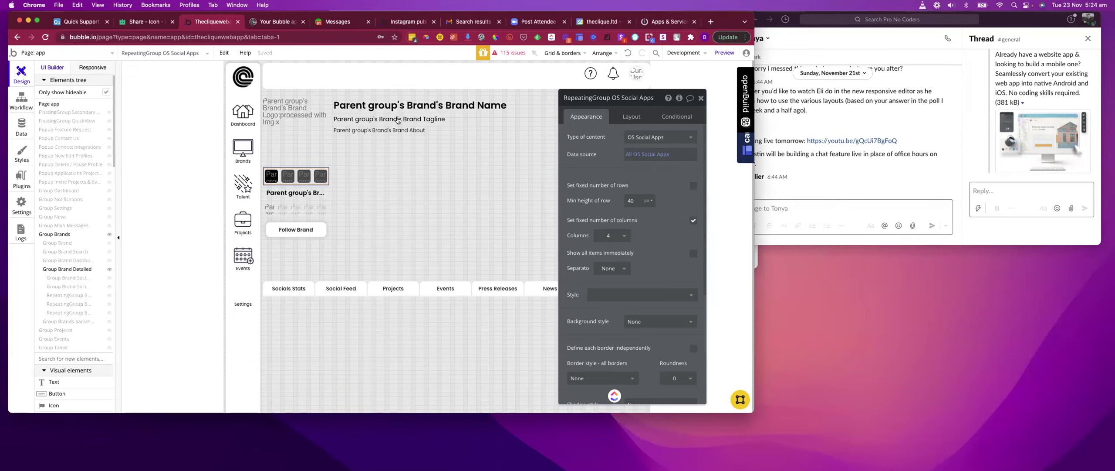
click(701, 98)
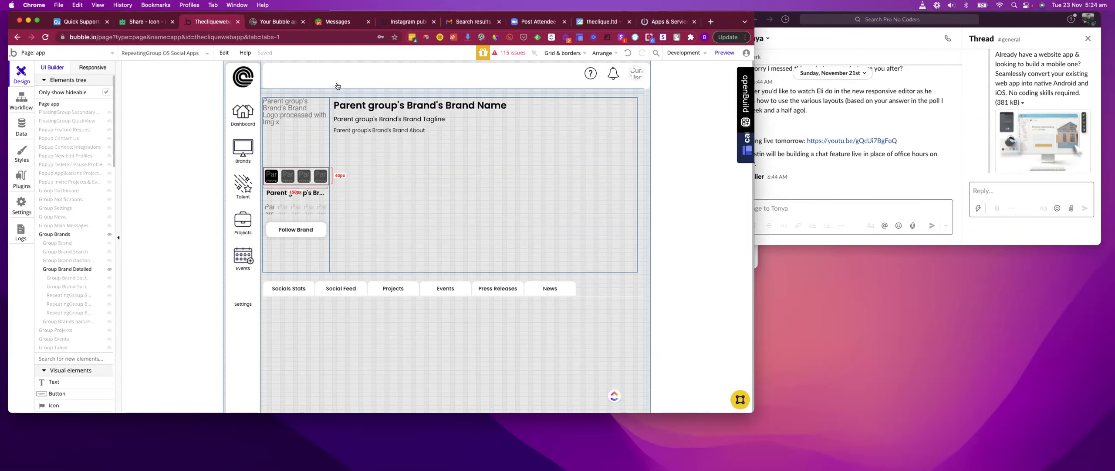
click(275, 25)
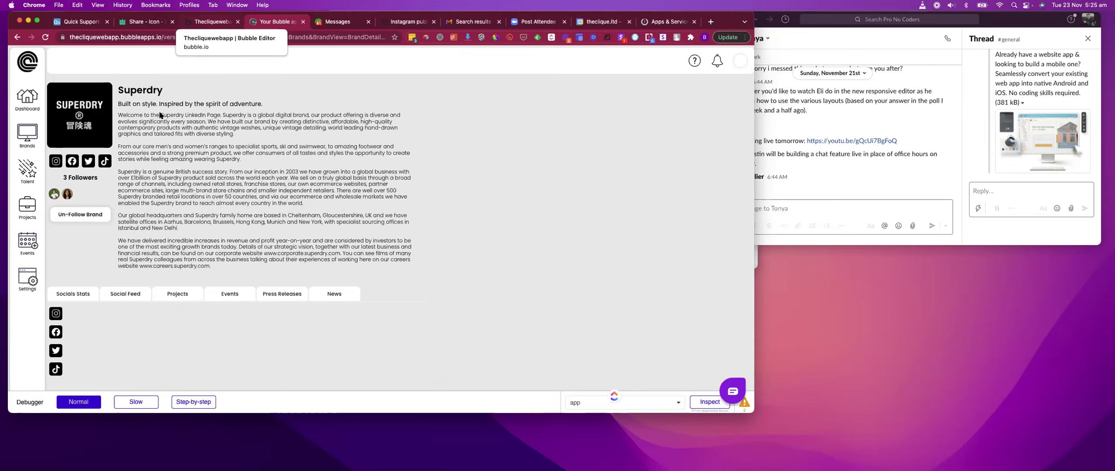
- Return to the editor and examine the attributes and options of the OS Social Apps option set
click(213, 21)
click(22, 127)
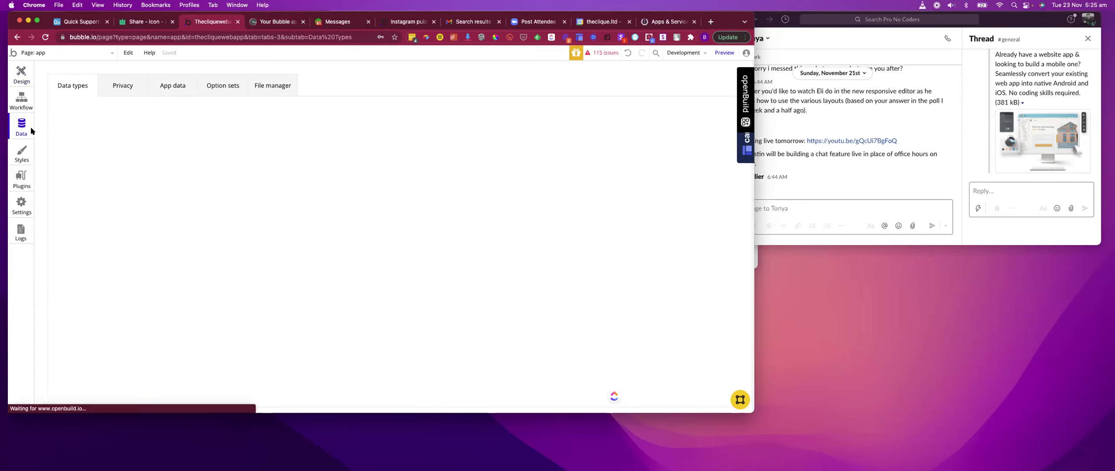
scroll(139, 188, down, 5)
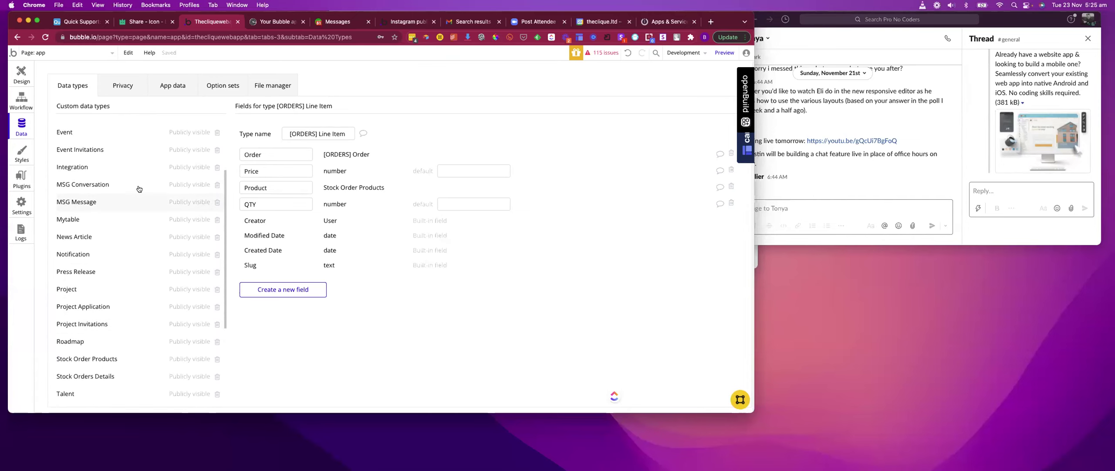
click(223, 85)
scroll(126, 217, down, 5)
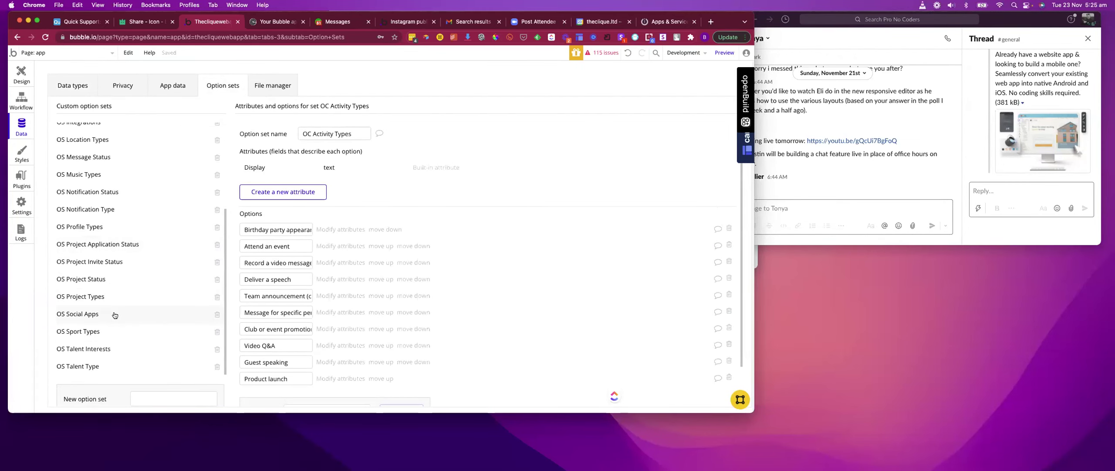
click(114, 315)
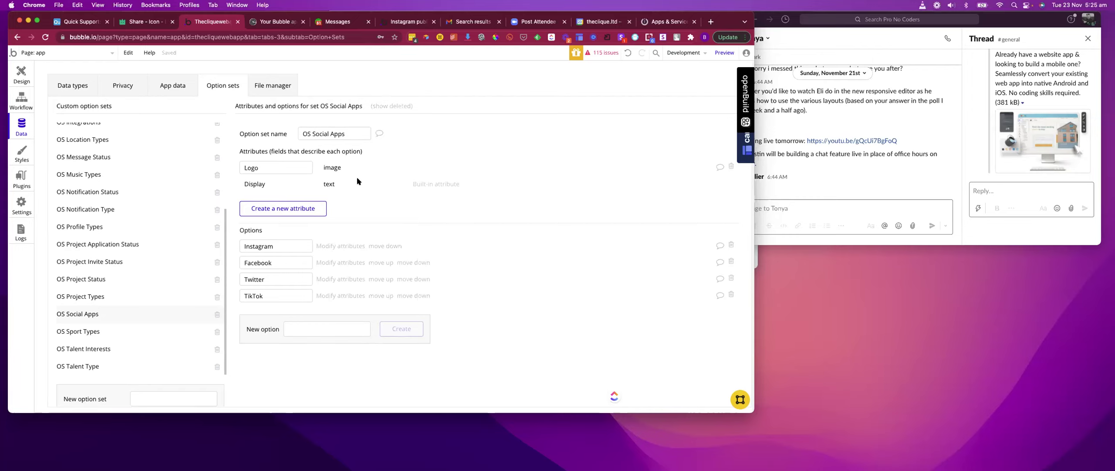
- View the All Brands entries in the app data and widen the browser window to show more of the social link columns
click(175, 86)
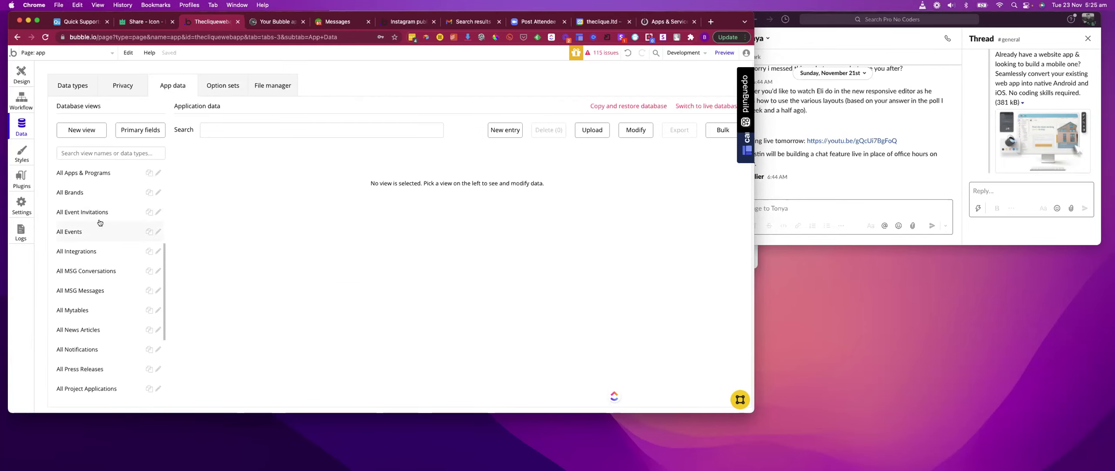
click(104, 199)
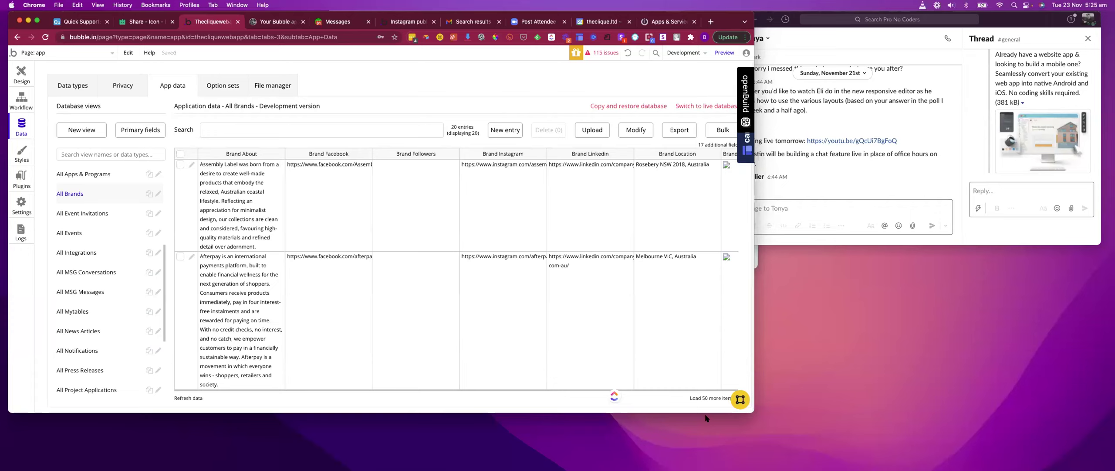
drag(757, 413, 1023, 429)
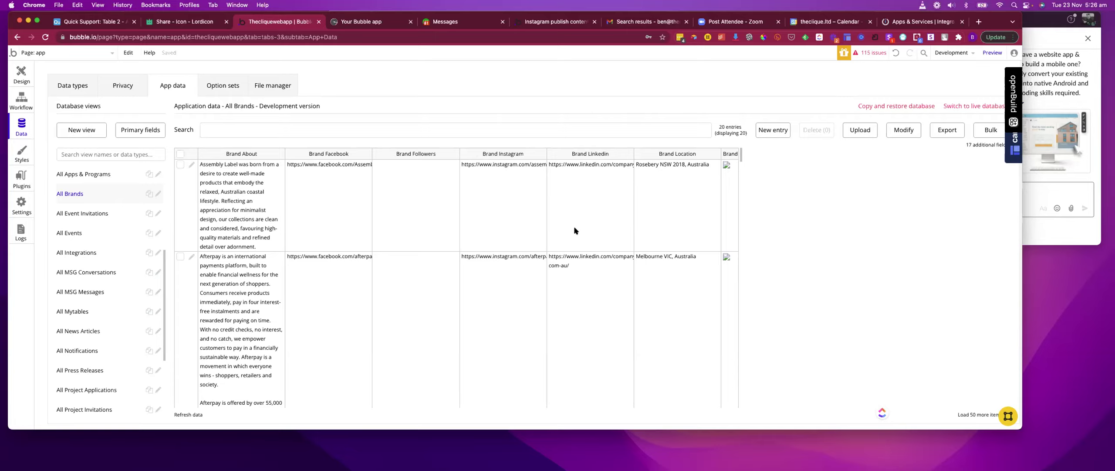
scroll(585, 226, down, 1)
scroll(585, 225, up, 1)
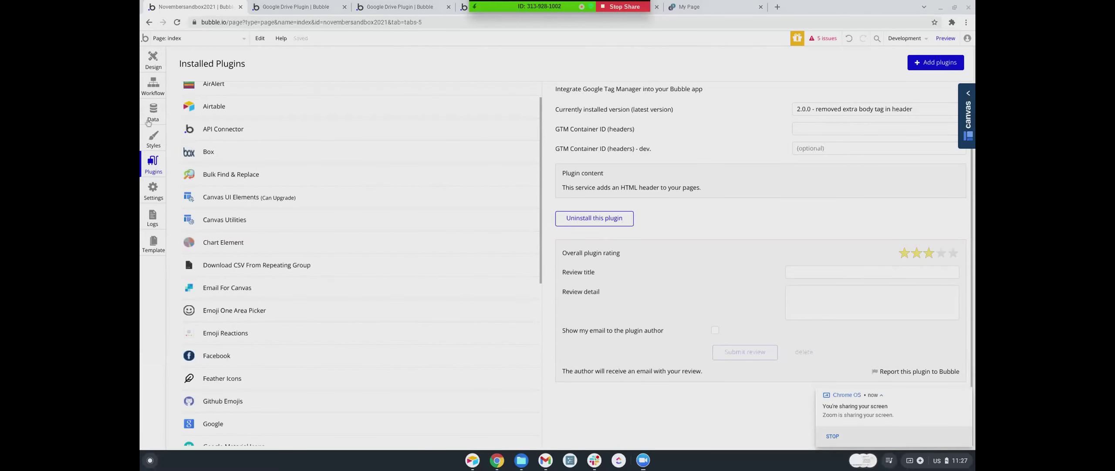
- Examine and compare the fields of the Brand and Social Media data types in the sandbox app
click(152, 114)
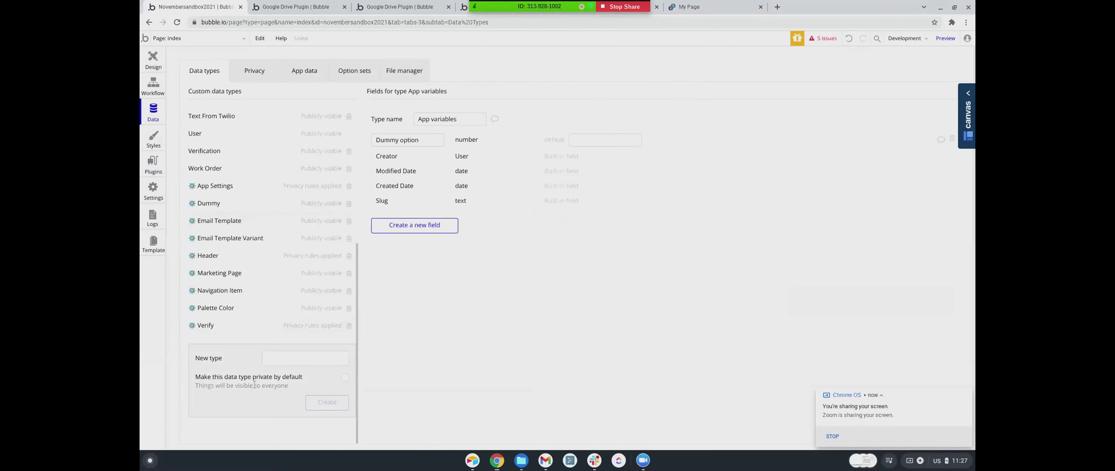
scroll(247, 238, up, 5)
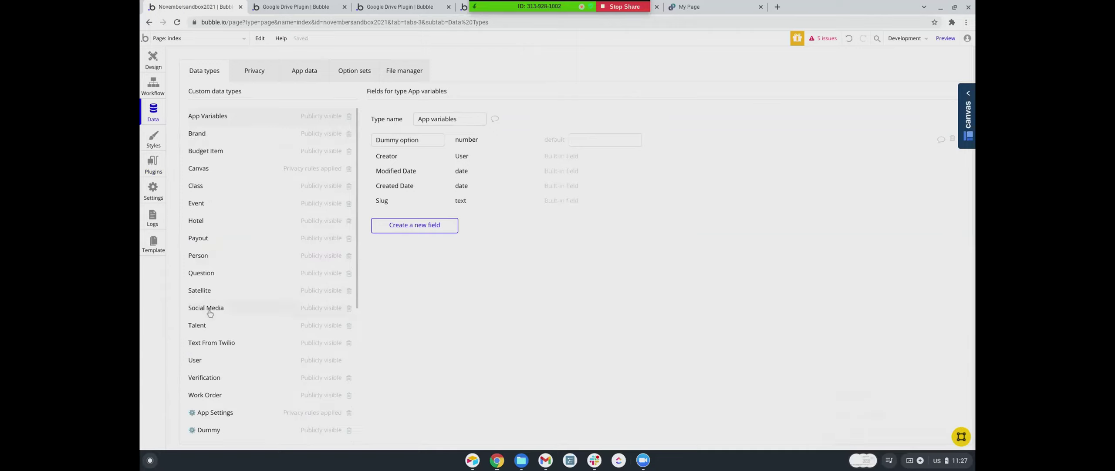
click(206, 139)
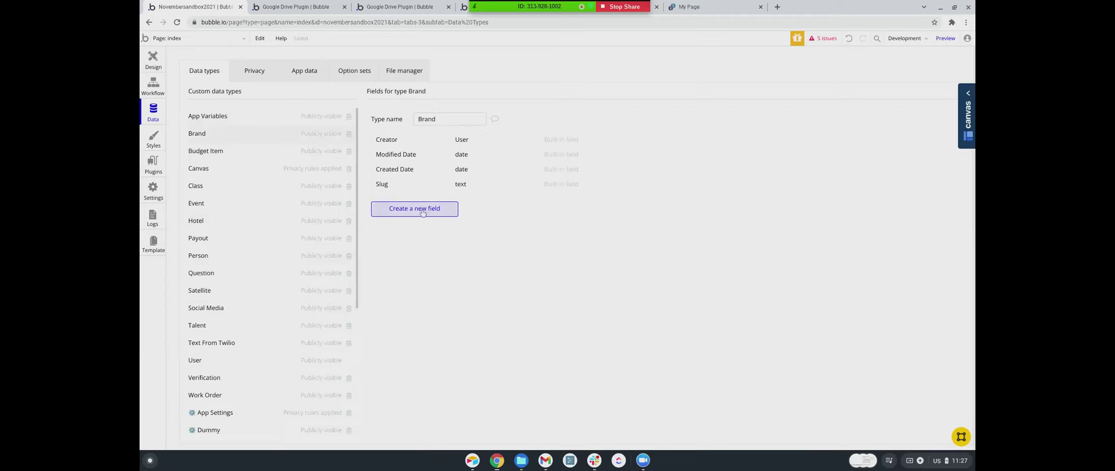
click(221, 308)
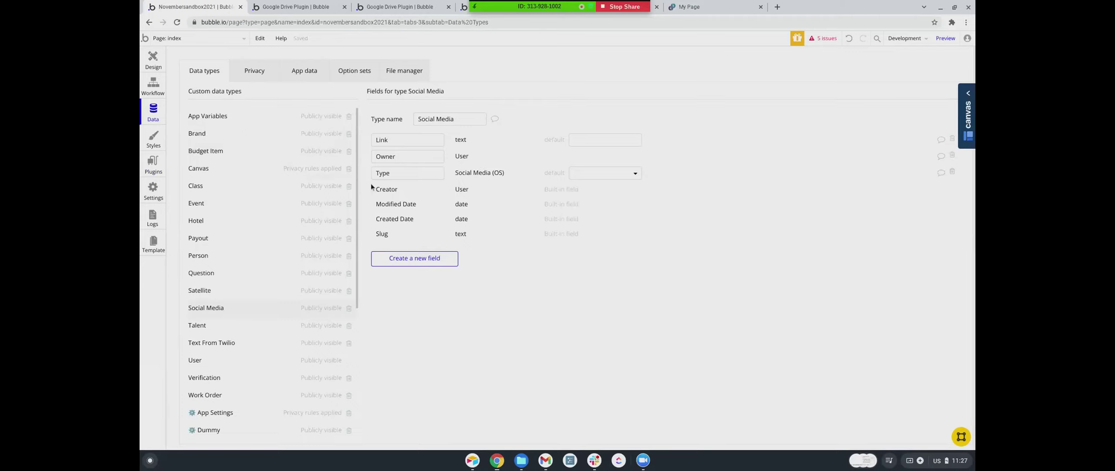
scroll(258, 377, down, 1)
scroll(228, 304, up, 1)
click(207, 134)
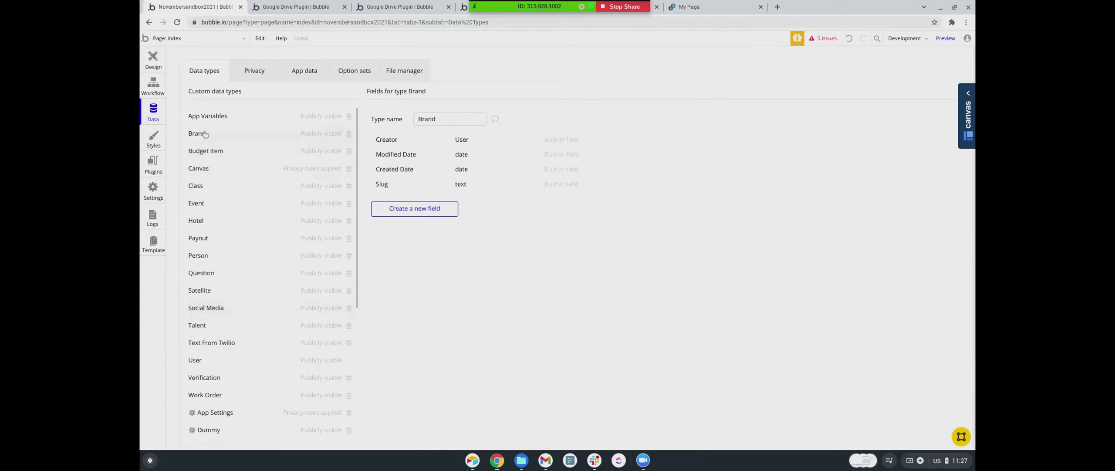
scroll(223, 285, down, 1)
scroll(223, 285, down, 1)
click(219, 264)
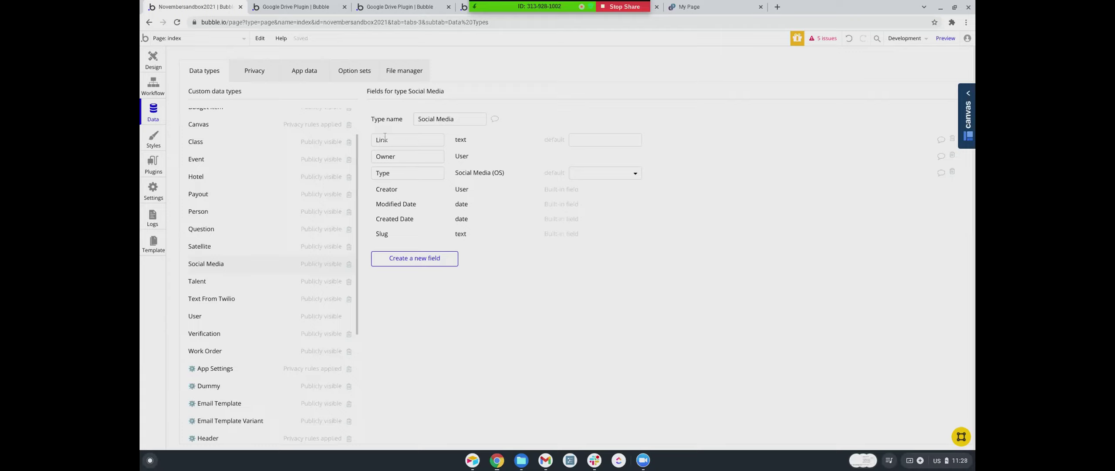
- Add a Social Media Links field to the Brand data type as a list of Social Media, and review the Social Media type's fields
scroll(214, 196, up, 2)
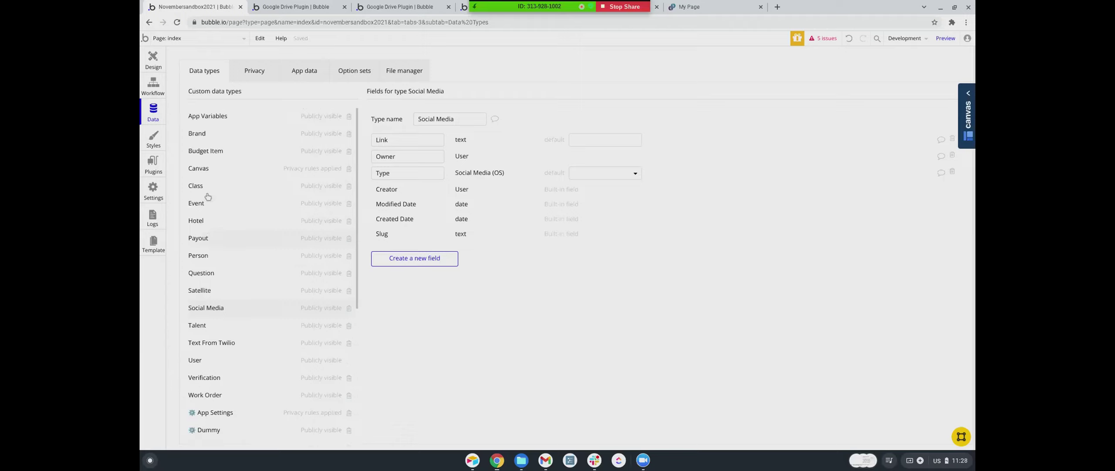
click(211, 137)
click(422, 216)
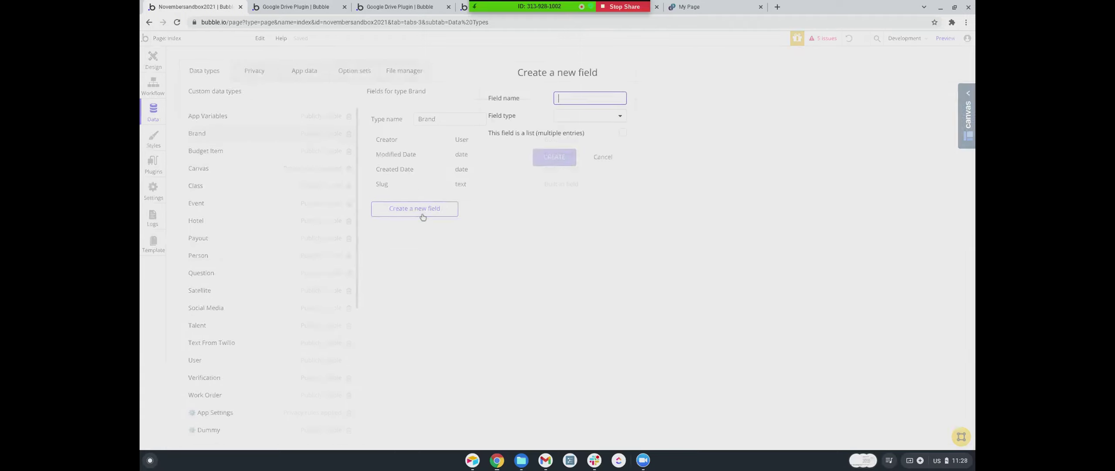
text(Social Media Links)
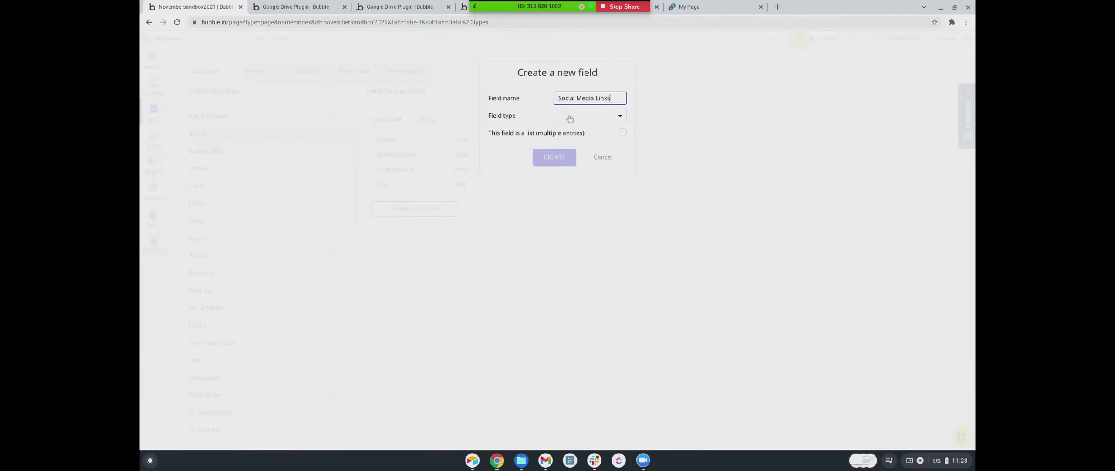
click(570, 119)
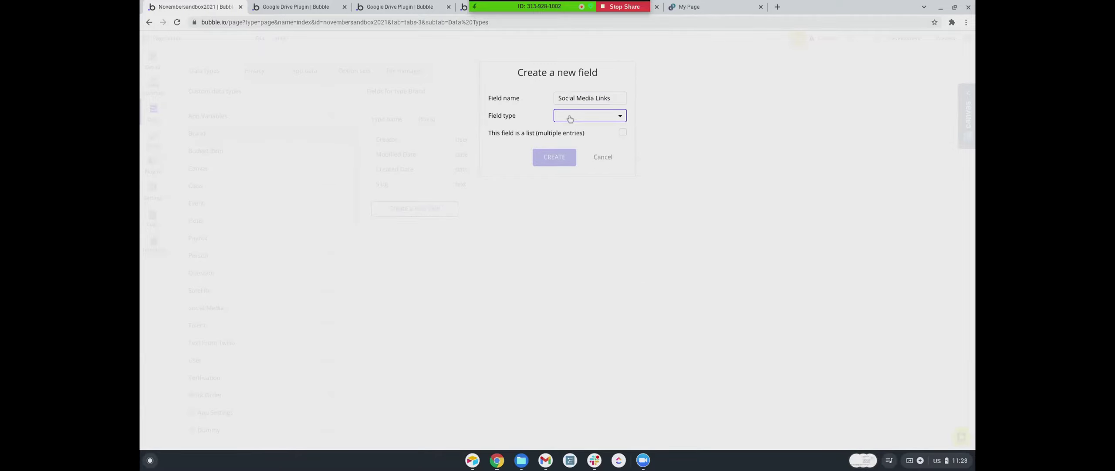
scroll(573, 198, down, 5)
scroll(579, 197, down, 5)
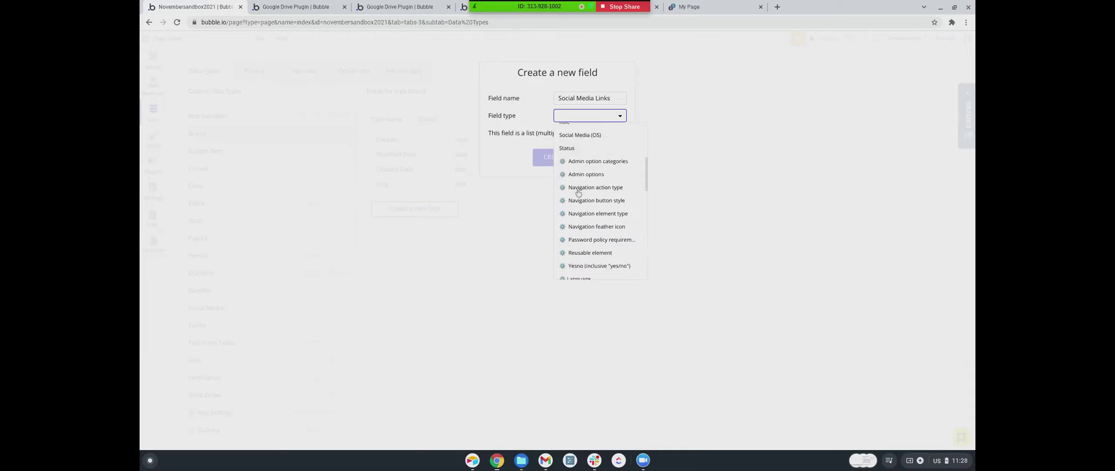
scroll(579, 160, down, 3)
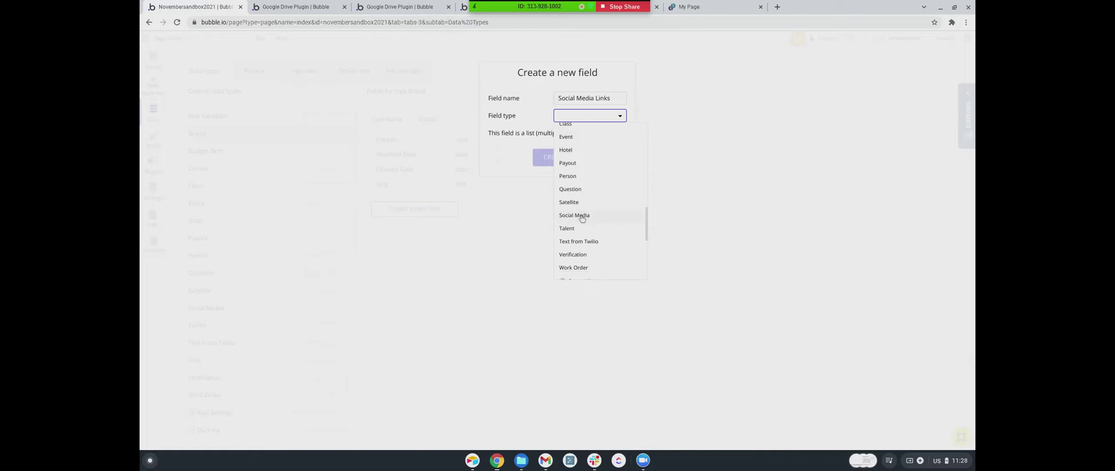
click(574, 215)
click(623, 133)
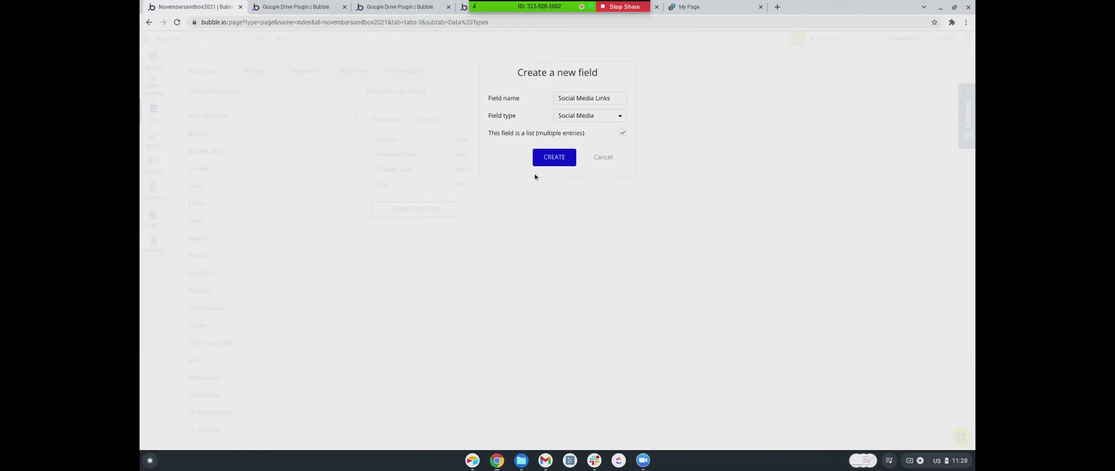
click(555, 159)
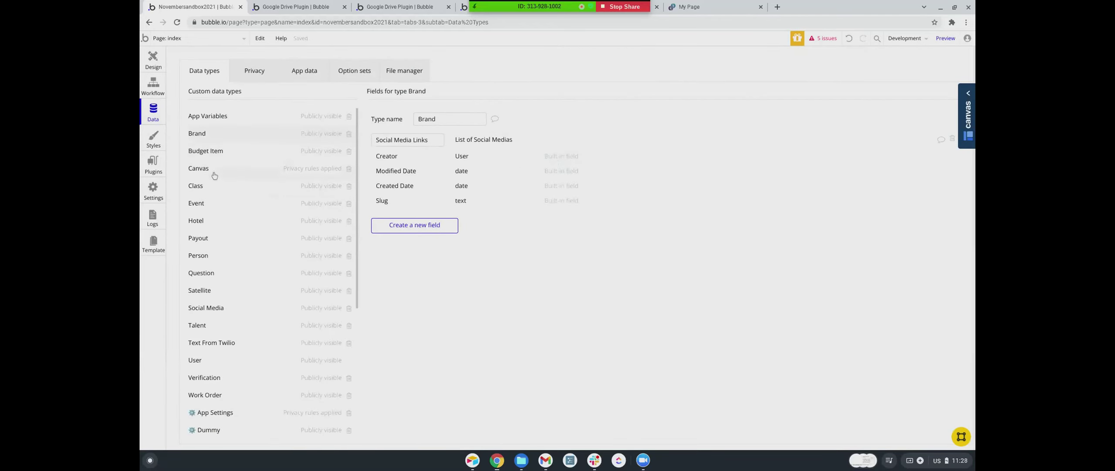
scroll(213, 218, down, 1)
click(206, 281)
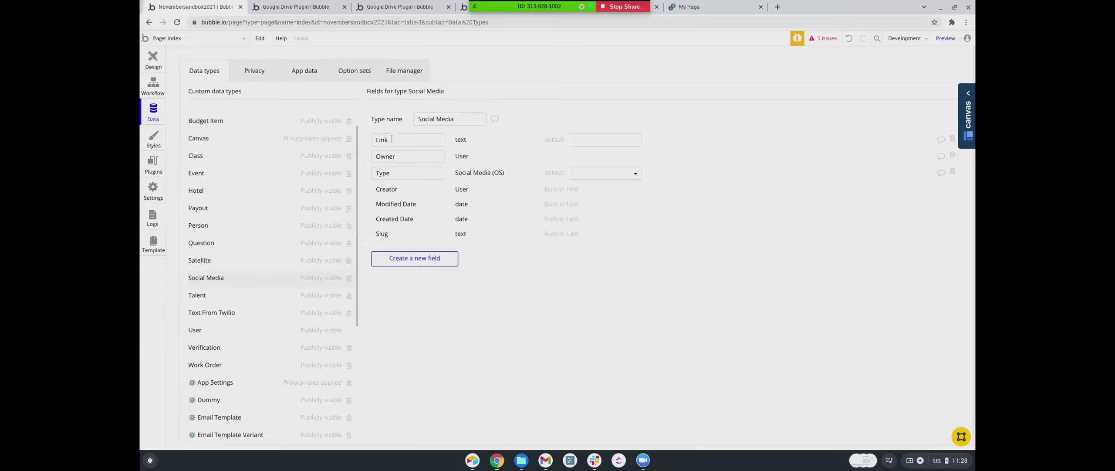
click(180, 39)
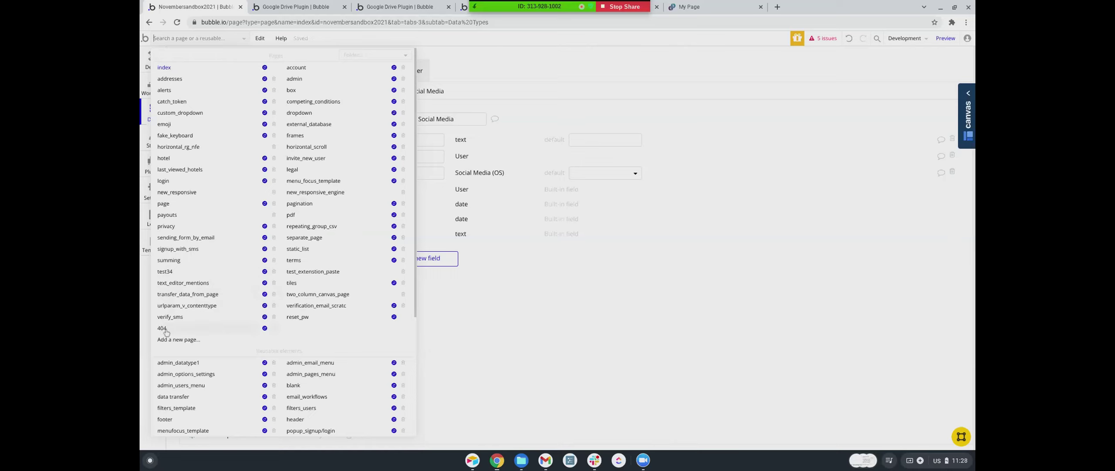
click(495, 347)
click(173, 42)
scroll(180, 429, down, 5)
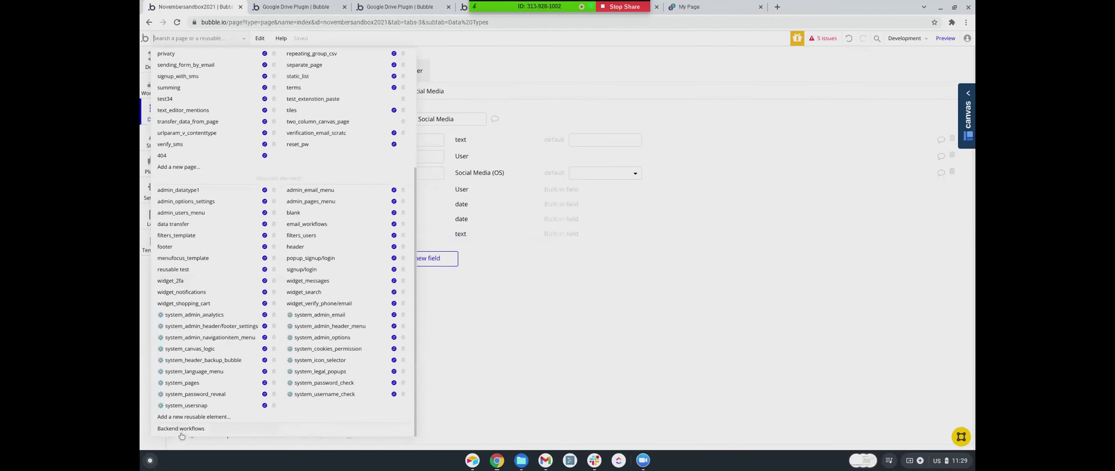
click(162, 156)
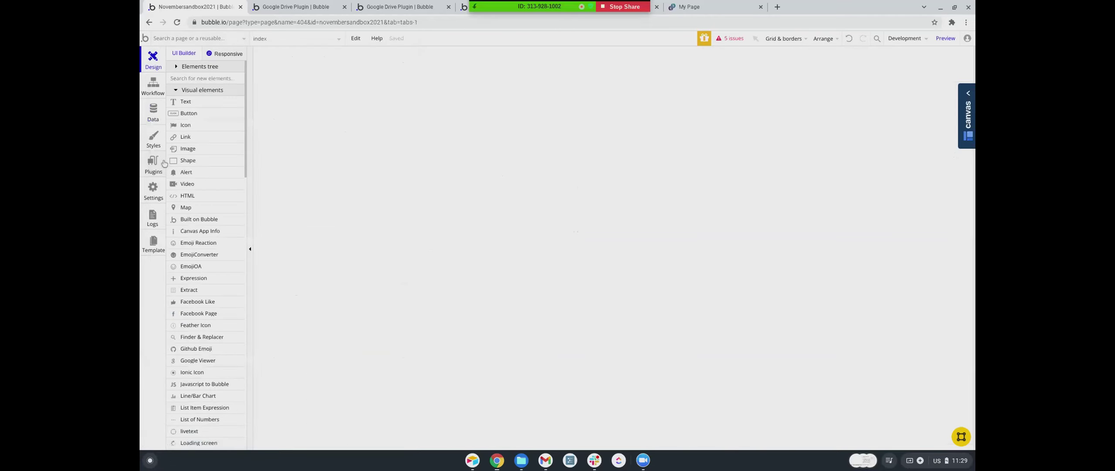
- Create a new page named social_media_links without cloning an existing page
click(178, 40)
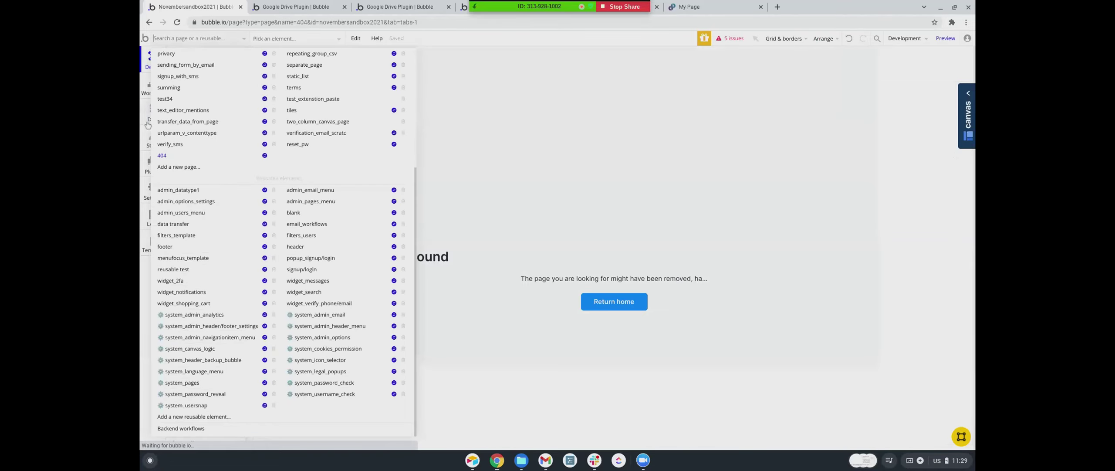
click(176, 165)
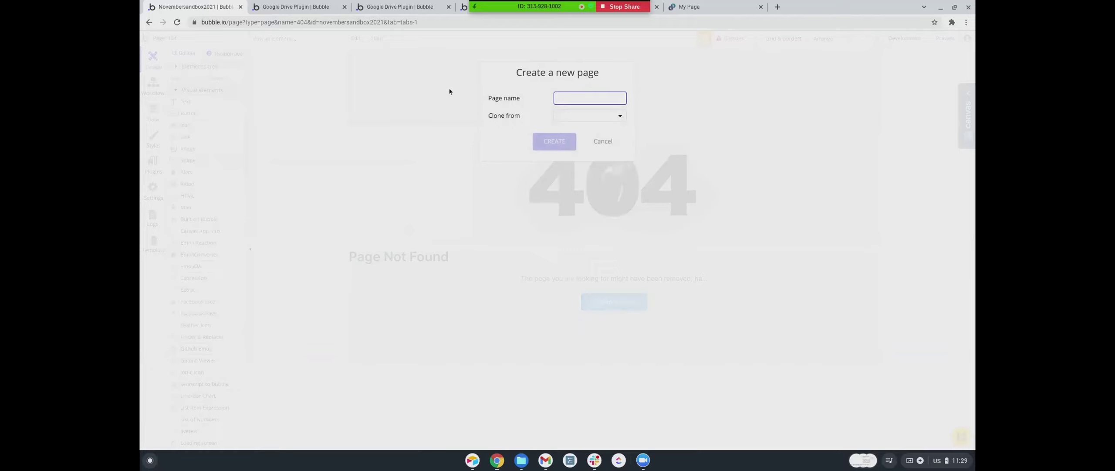
text(social_media_links)
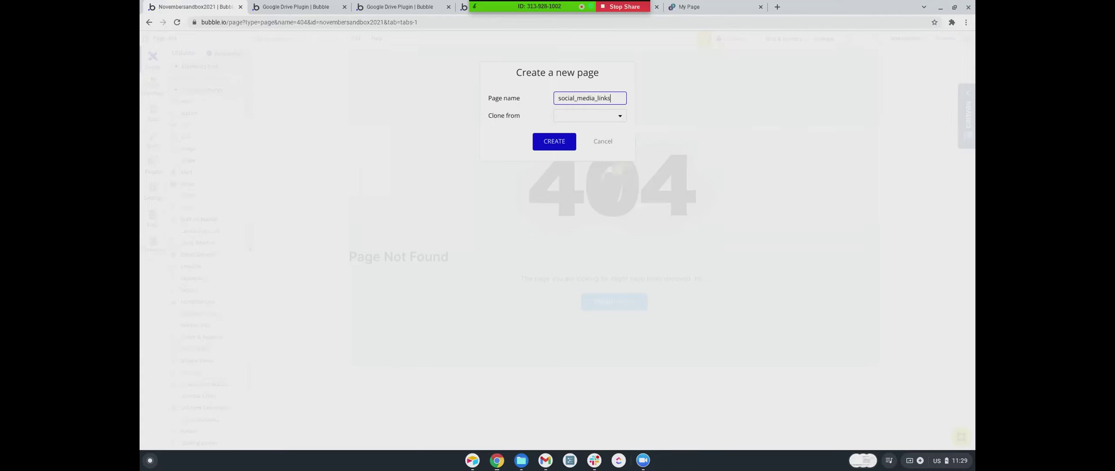
key(Return)
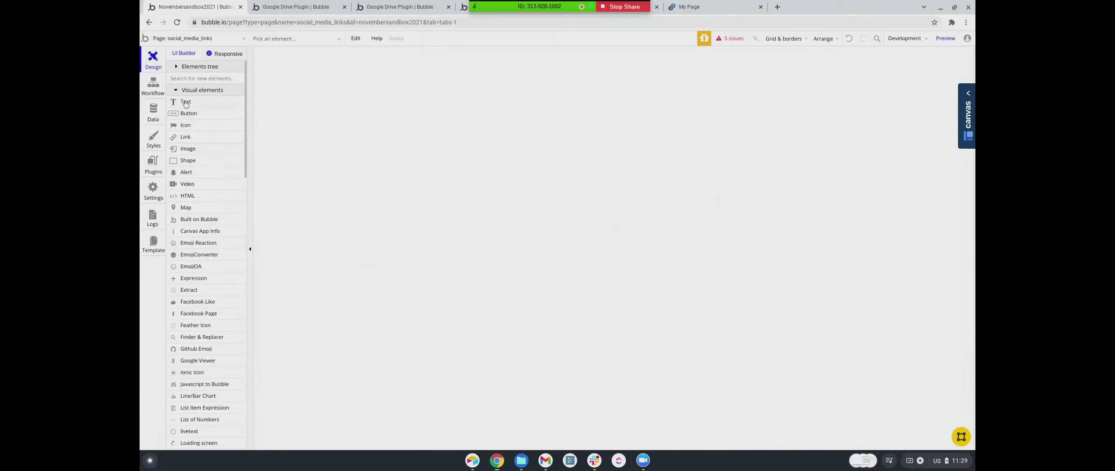
- Place a Dropdown input near the upper left corner of the social_media_links page
scroll(188, 244, down, 5)
scroll(189, 244, down, 3)
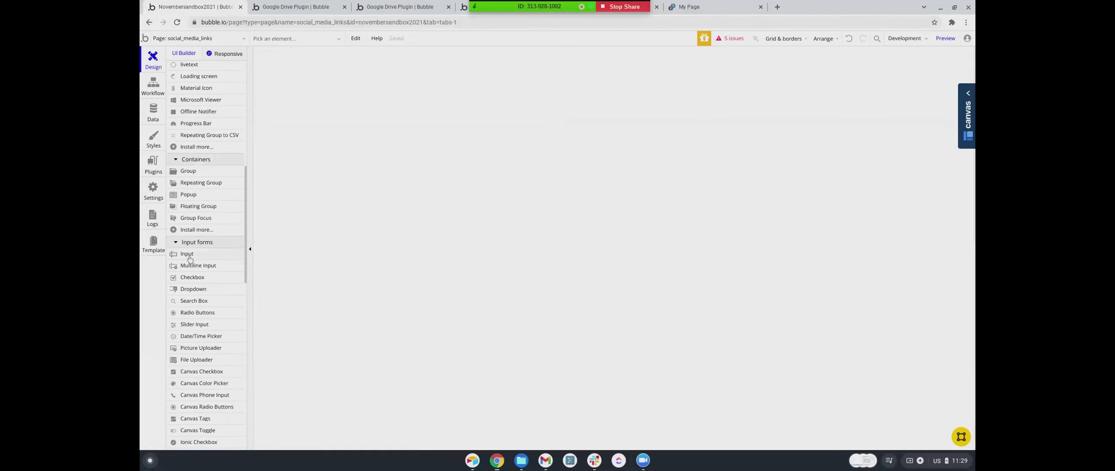
scroll(190, 258, down, 1)
click(193, 237)
drag(451, 56, 537, 74)
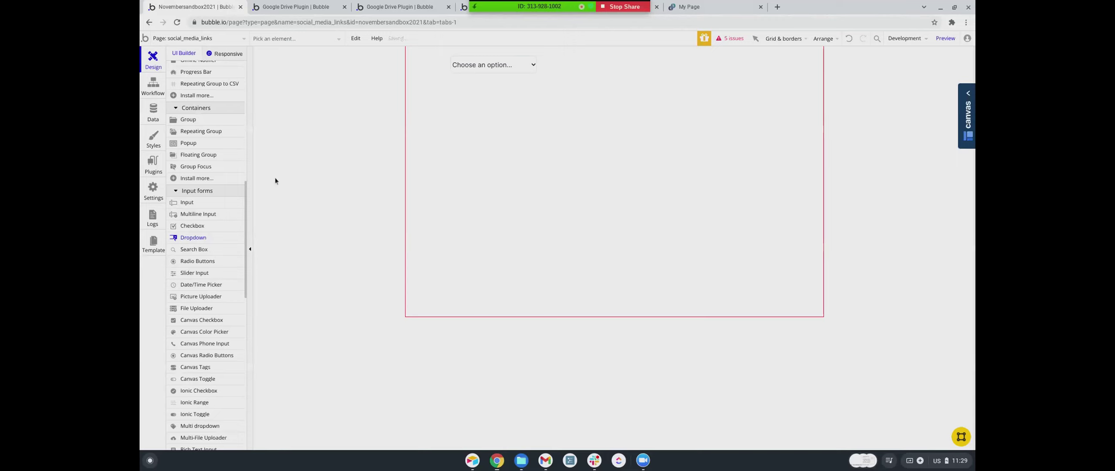
- Place an Input directly beneath the dropdown on the page and widen it to 198 px to match the dropdown
scroll(193, 221, up, 1)
click(193, 220)
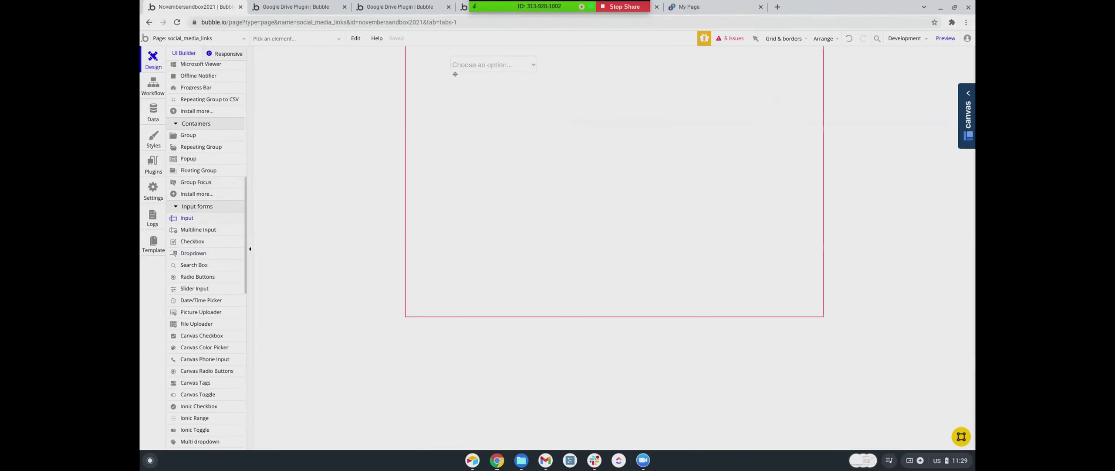
mouse_move(453, 78)
mouse_down()
mouse_move(535, 94)
mouse_move(500, 89)
mouse_up()
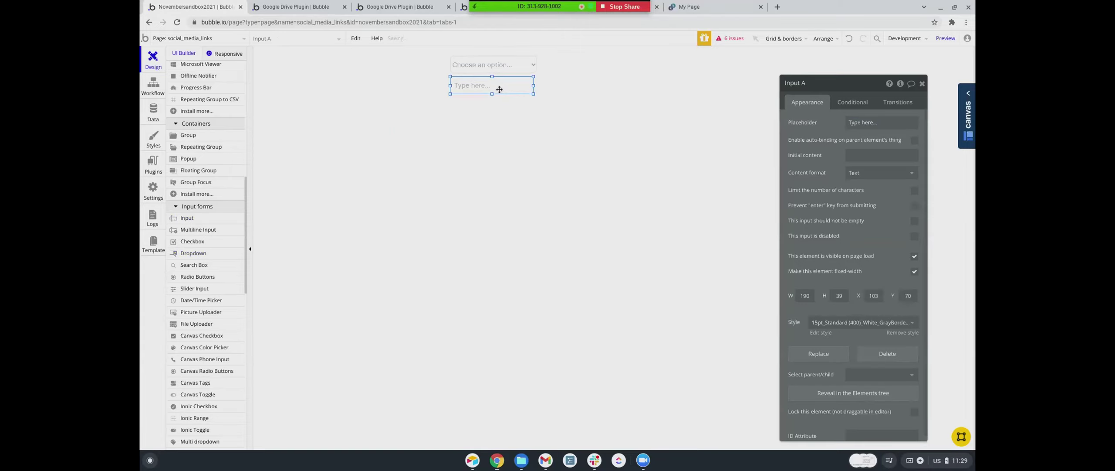
click(157, 118)
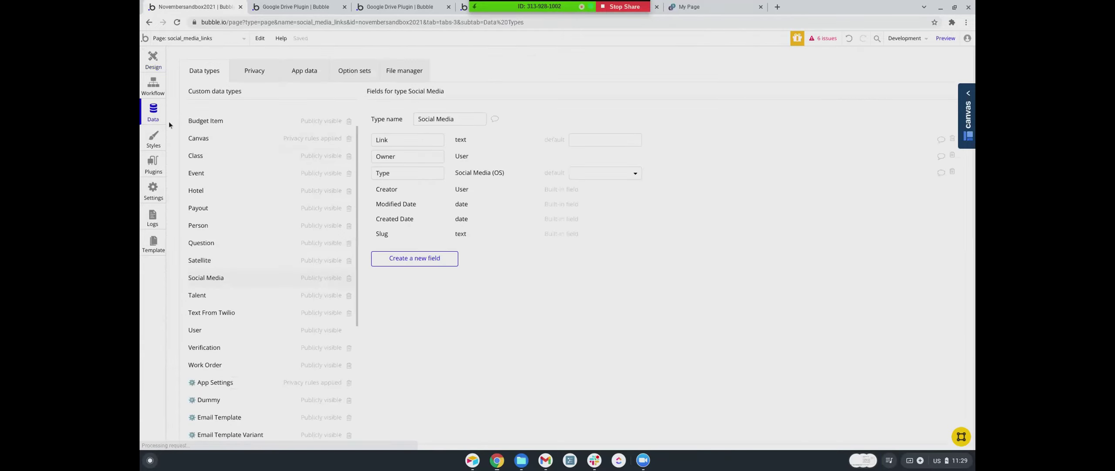
click(153, 65)
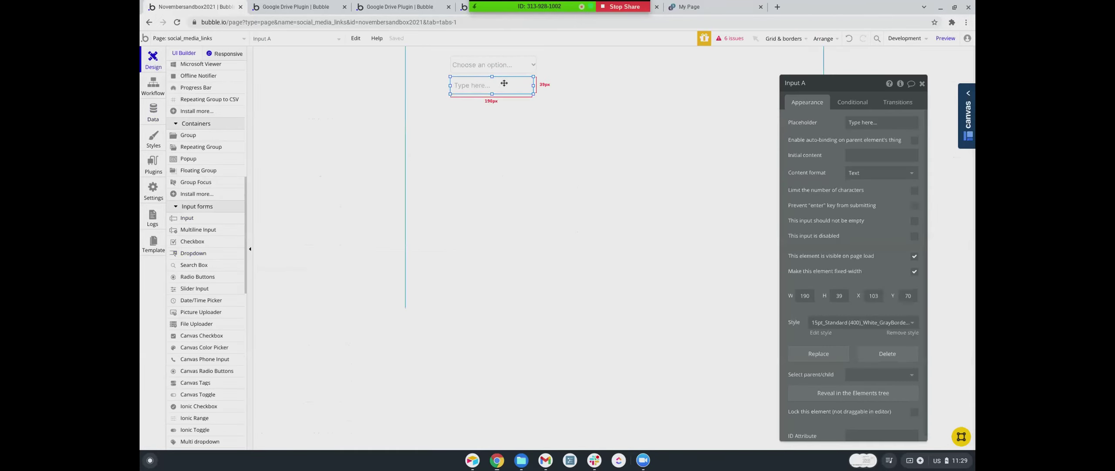
drag(534, 85, 537, 86)
- Configure the dropdown with dynamic choices of type Social Media (OS), sourced from All Social Media (OS) and captioned with Current option's Display
click(490, 71)
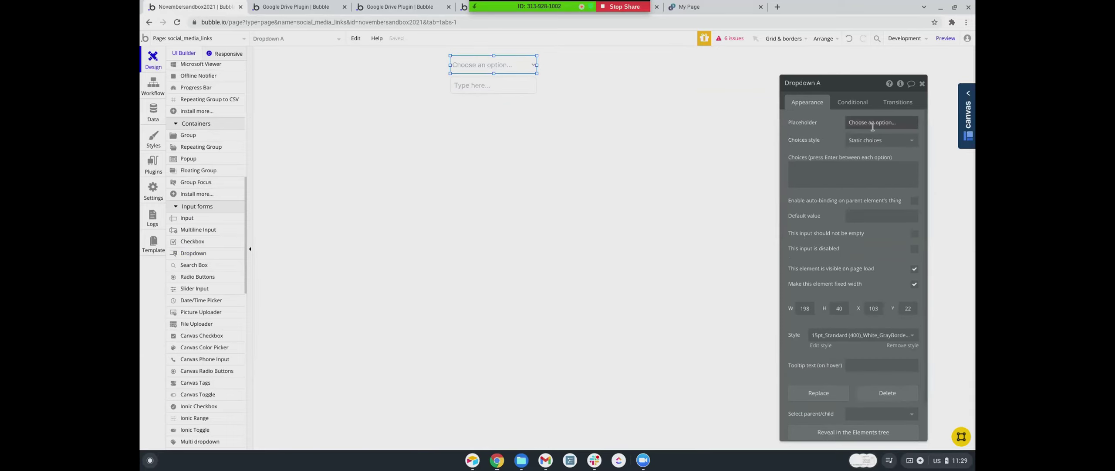
click(857, 144)
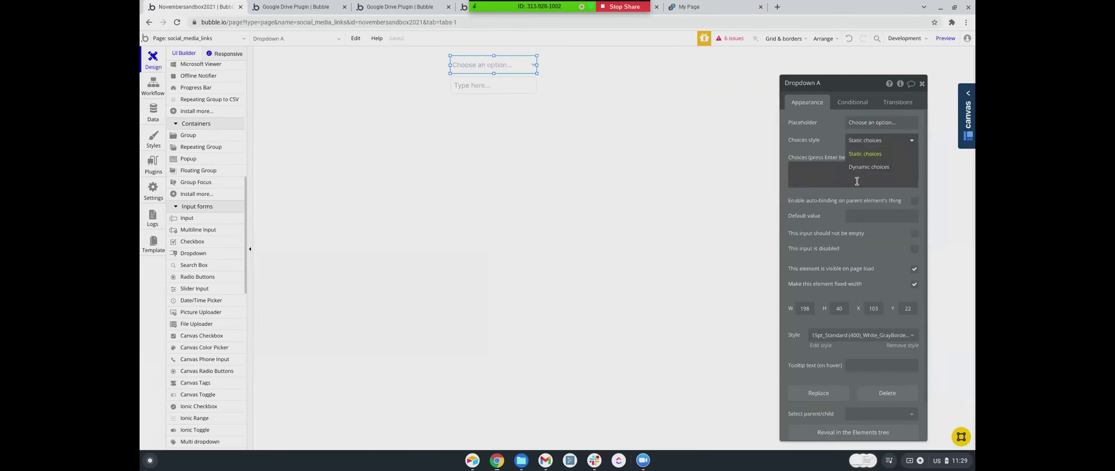
click(864, 160)
click(866, 160)
scroll(857, 198, down, 10)
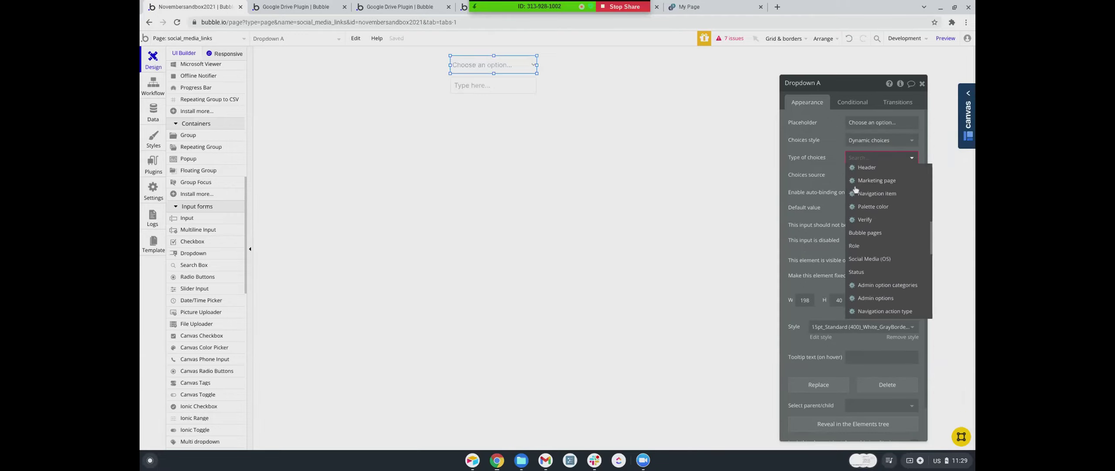
click(871, 206)
click(862, 179)
click(867, 183)
click(888, 194)
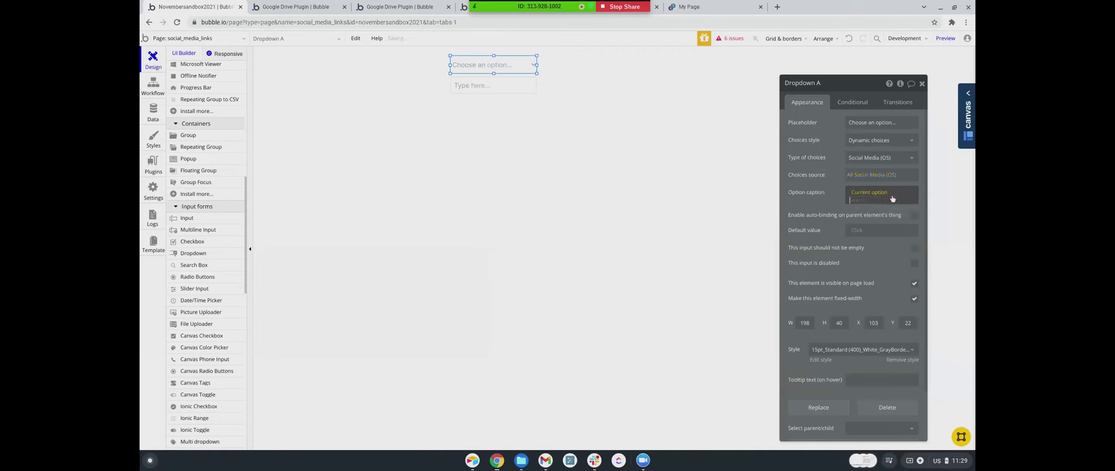
click(875, 225)
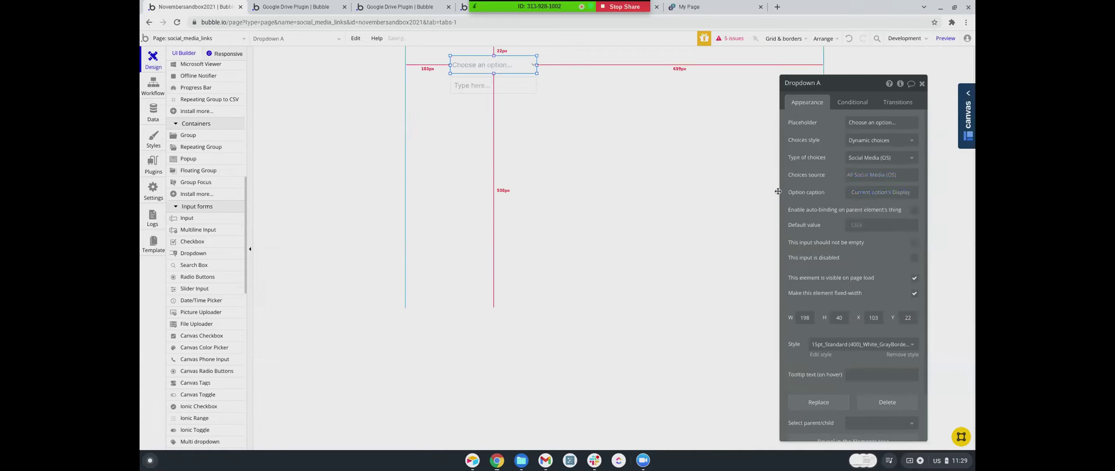
- Examine the content formats available for the input beneath the dropdown
click(491, 91)
click(872, 173)
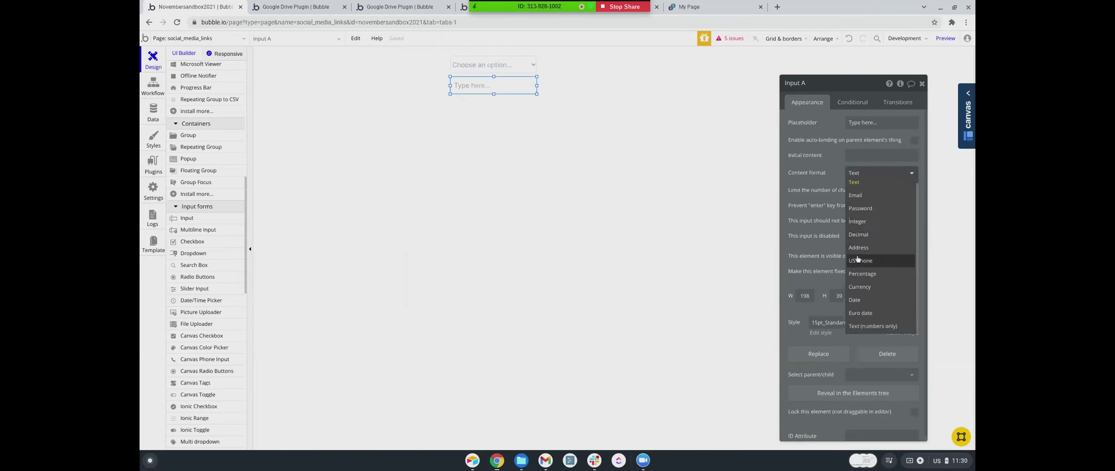
click(824, 163)
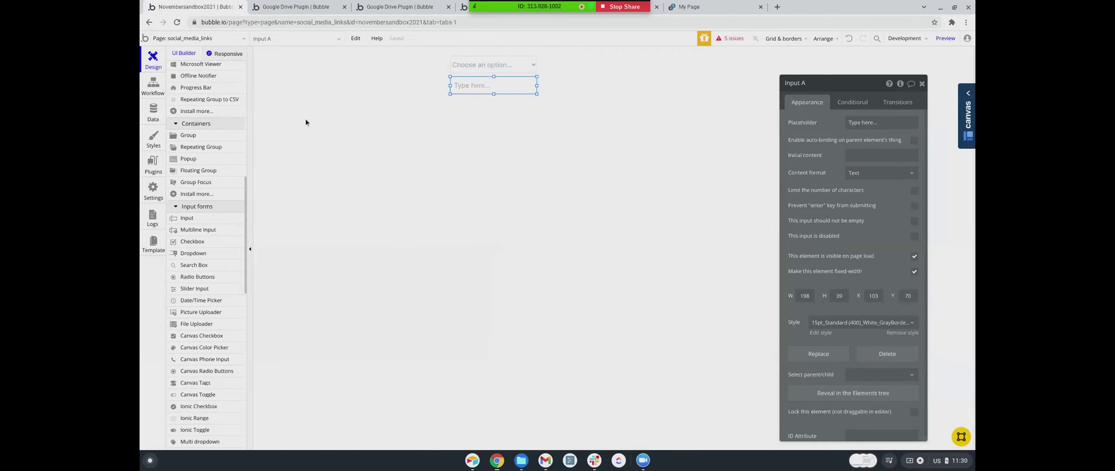
- Place a button about 189 by 42 px beneath the input and label it Save
scroll(200, 221, up, 8)
scroll(200, 221, up, 2)
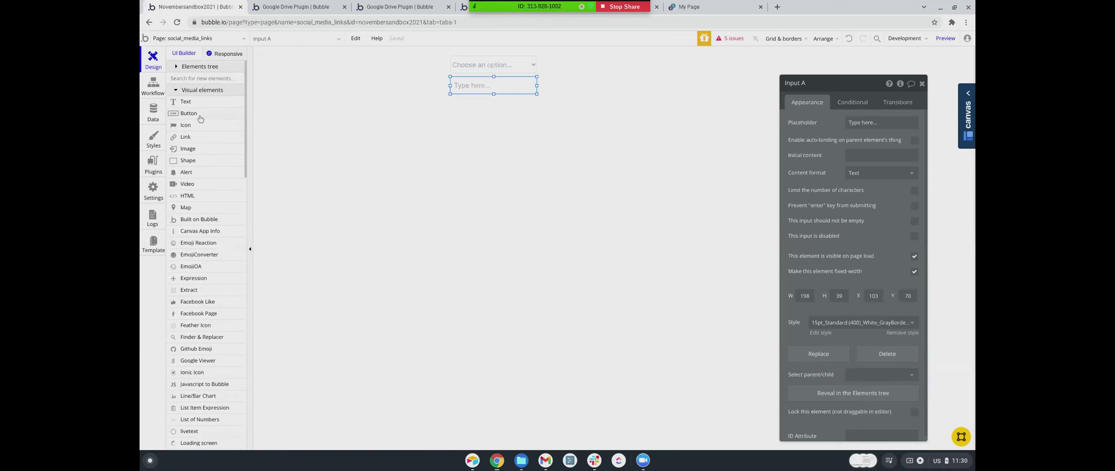
click(199, 114)
drag(452, 100, 534, 117)
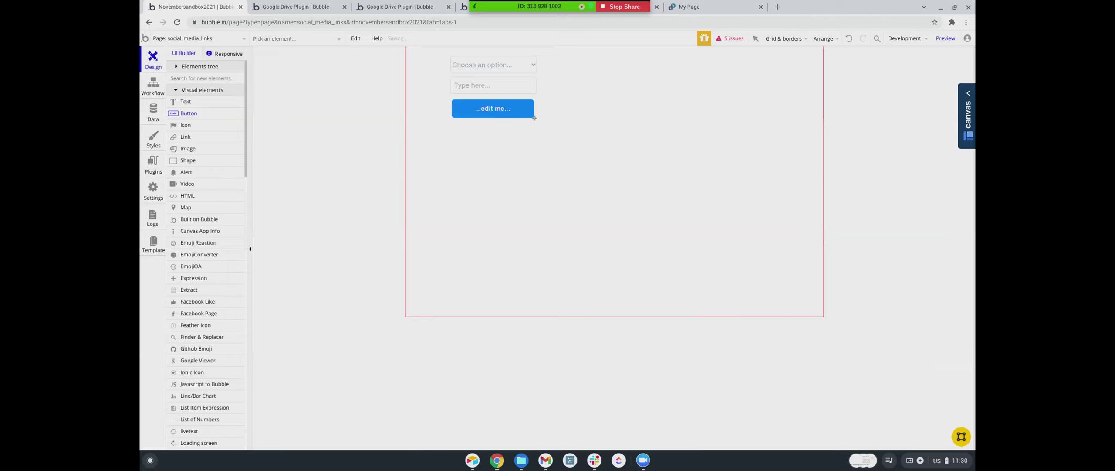
double_click(502, 109)
click(814, 122)
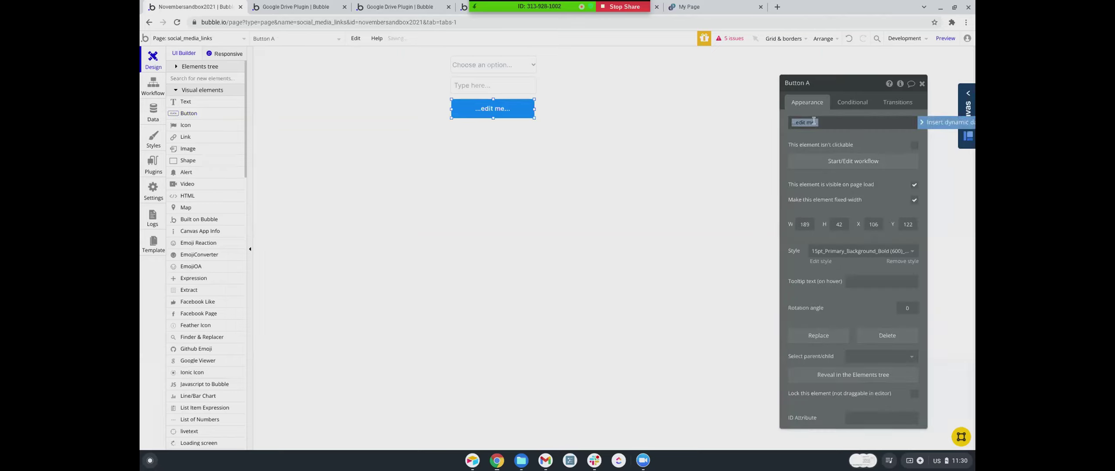
text(Save)
- Place a Repeating Group about 335 by 260 px beneath the Save button and set its type of content to Social Media
scroll(191, 243, down, 7)
click(192, 239)
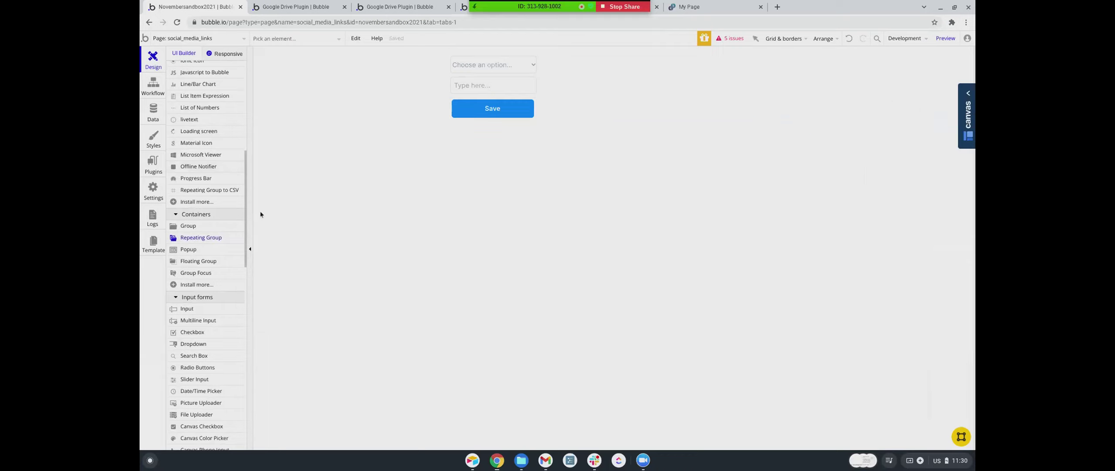
drag(452, 132, 598, 245)
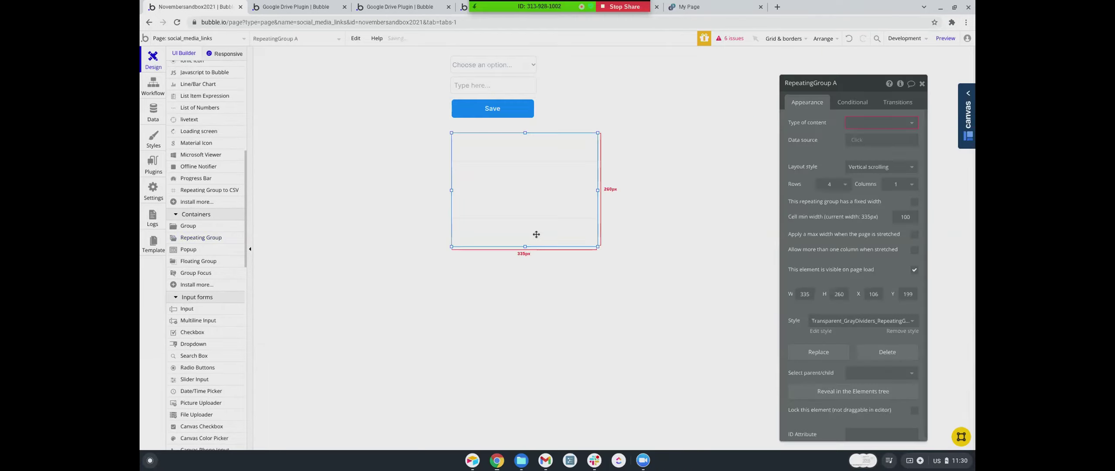
click(875, 124)
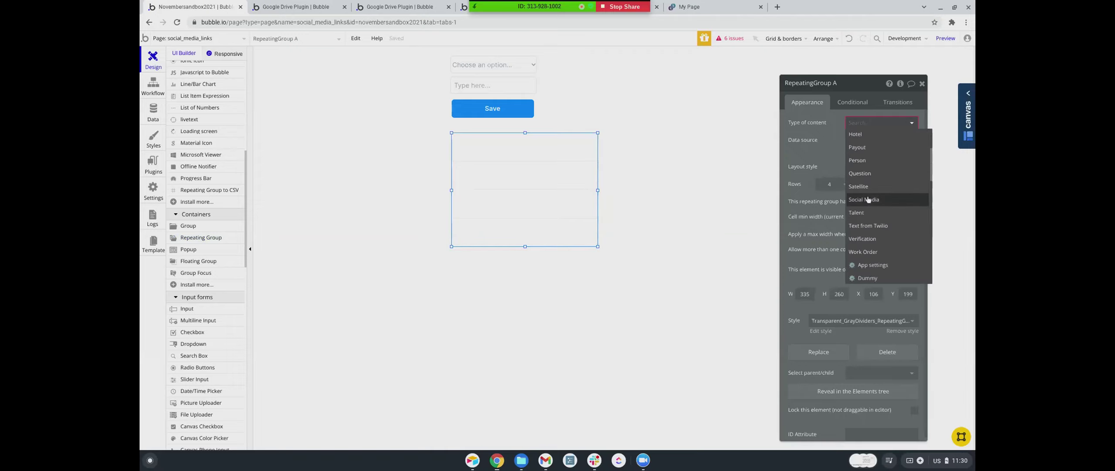
click(868, 199)
- Set the repeating group's data source to a search for Social Media constrained to Owner = Current User
click(856, 139)
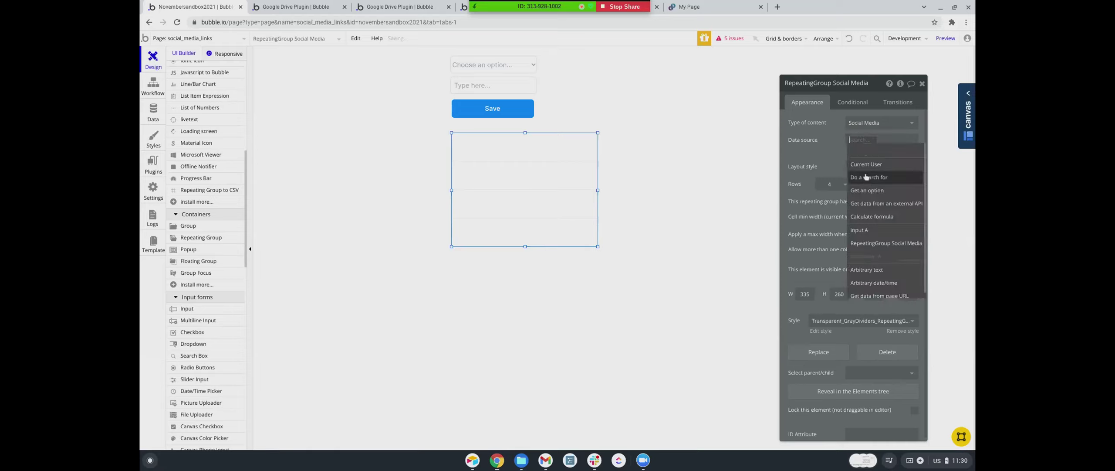
click(864, 178)
click(709, 105)
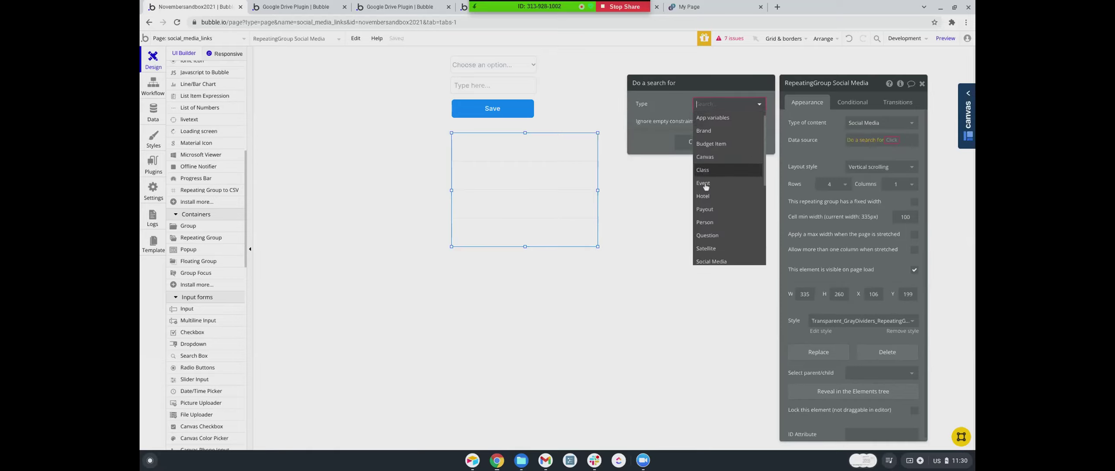
scroll(705, 187, down, 3)
click(700, 150)
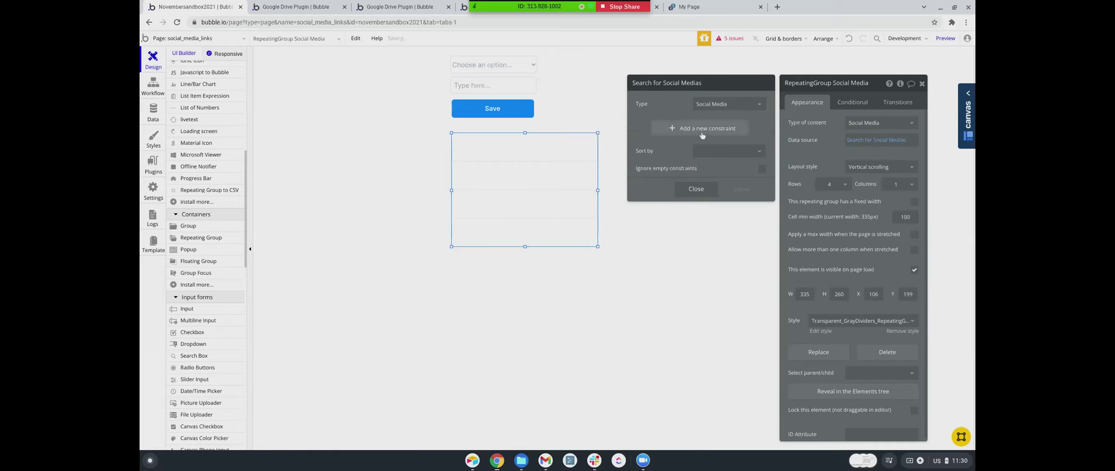
click(702, 130)
click(662, 126)
click(663, 130)
click(663, 128)
click(665, 136)
click(667, 125)
click(672, 141)
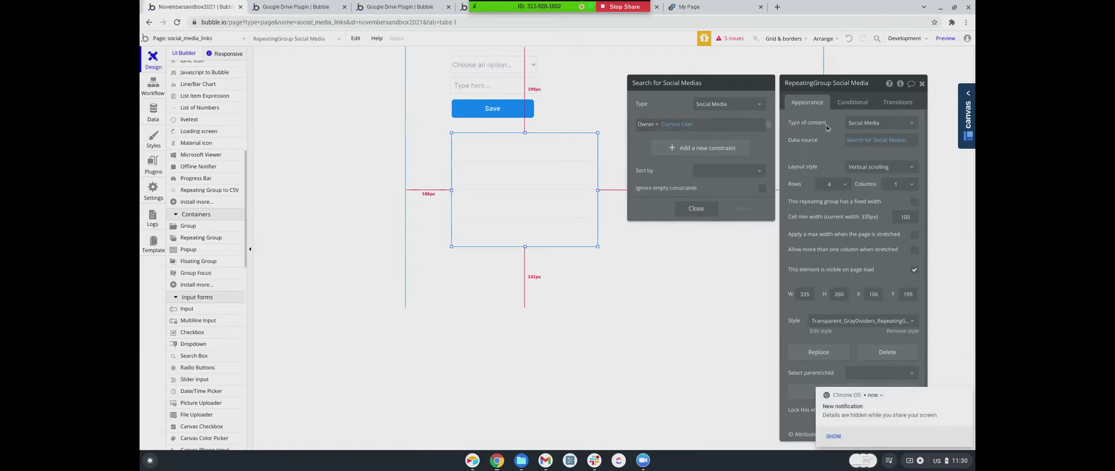
click(824, 152)
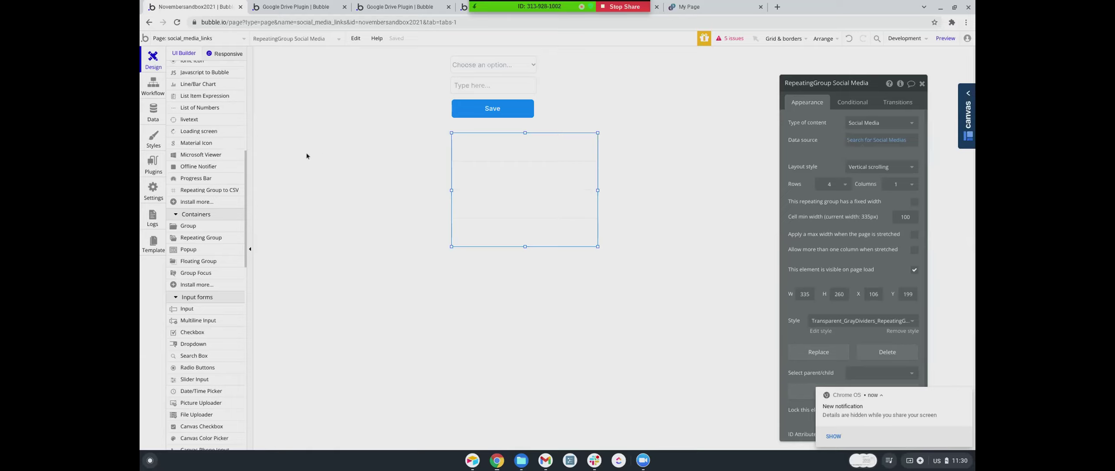
- Place an Image element about 46 by 36 px inside the repeating group's first cell
scroll(191, 175, up, 7)
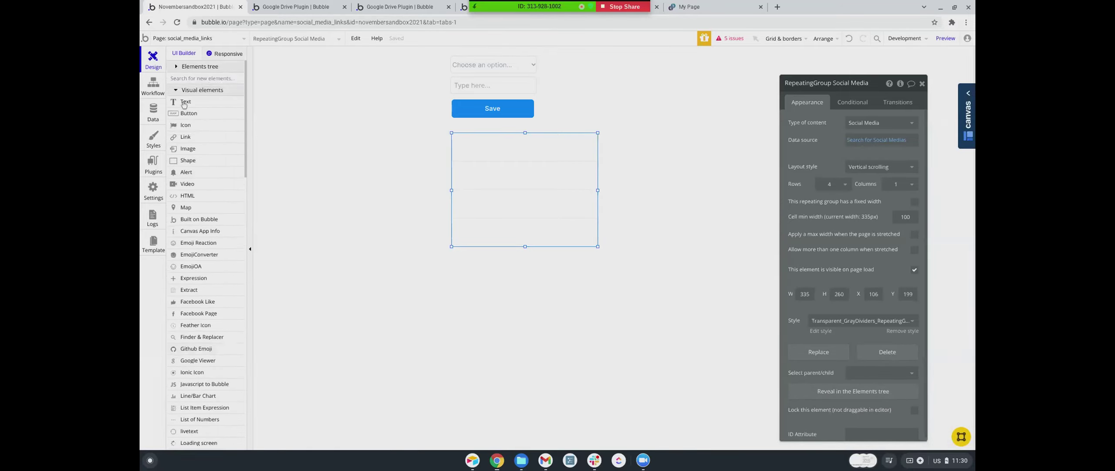
scroll(186, 137, down, 3)
scroll(187, 137, down, 3)
scroll(186, 137, up, 3)
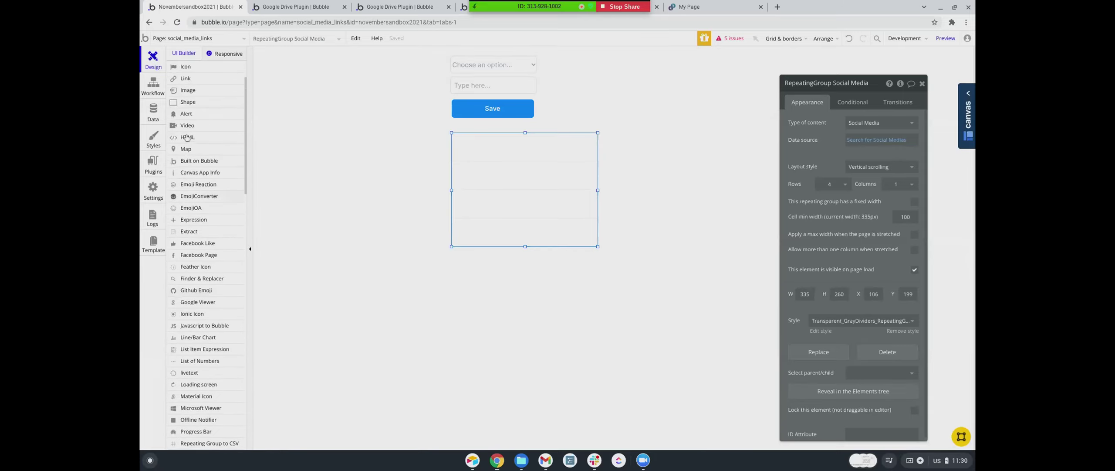
click(193, 93)
drag(472, 144, 488, 155)
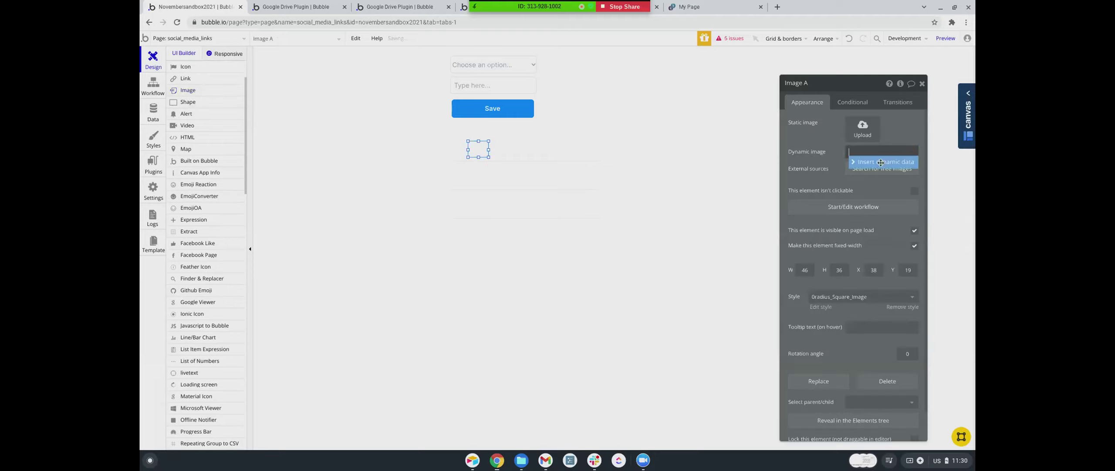
- Set the image's dynamic source to Current cell's Social Media's Type's Icon
click(932, 152)
click(887, 176)
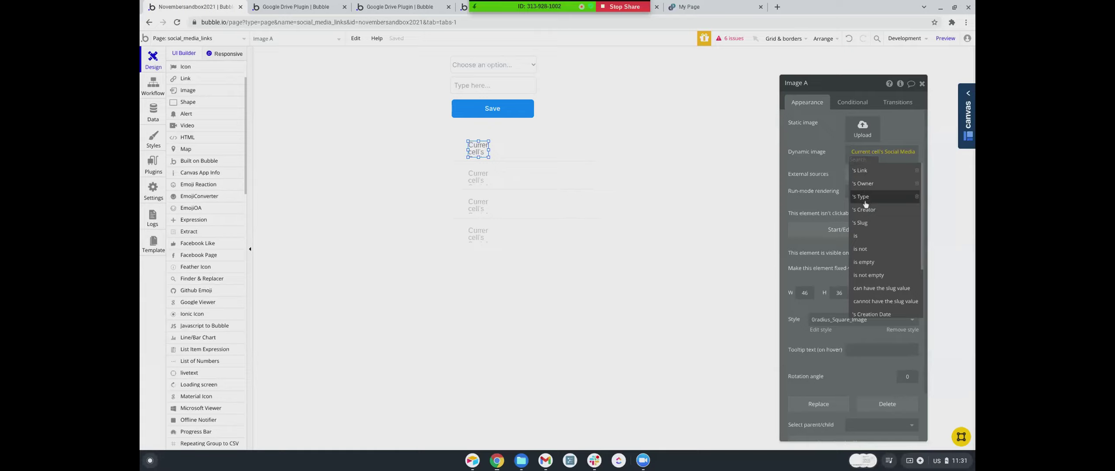
click(865, 197)
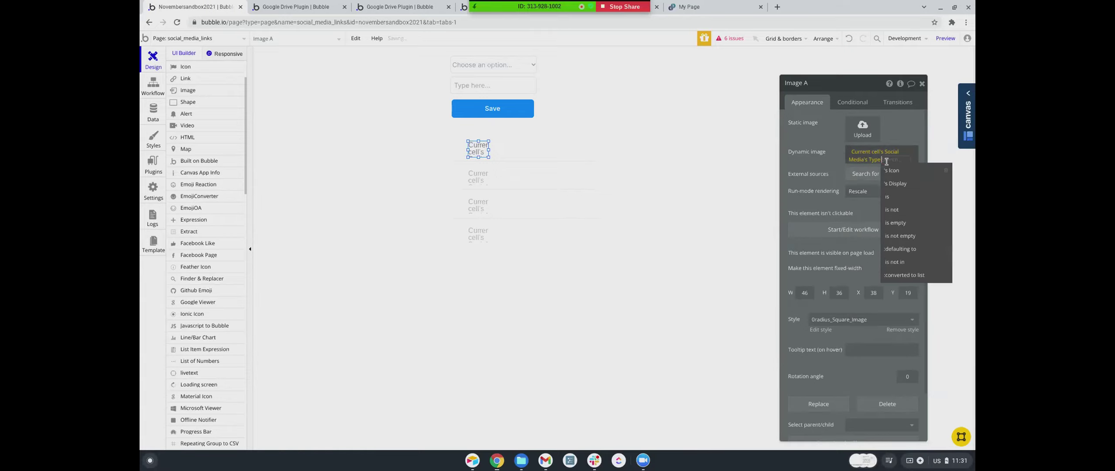
click(891, 171)
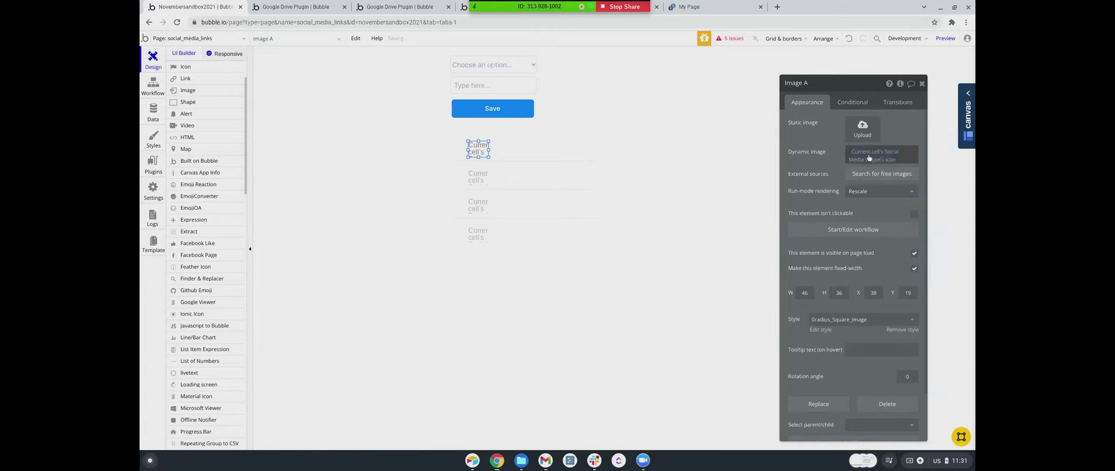
- Create a workflow for when the repeating group's image is clicked and open its choice of actions
click(845, 231)
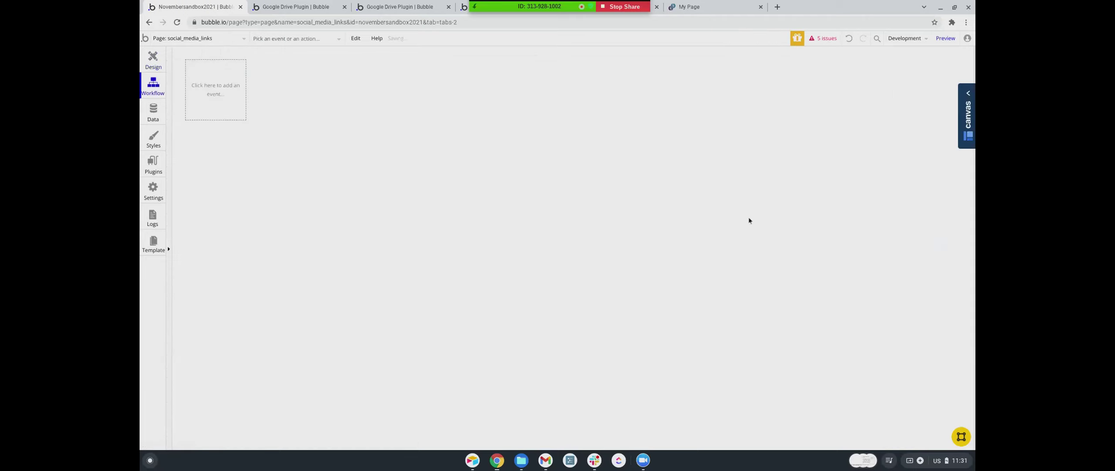
click(214, 148)
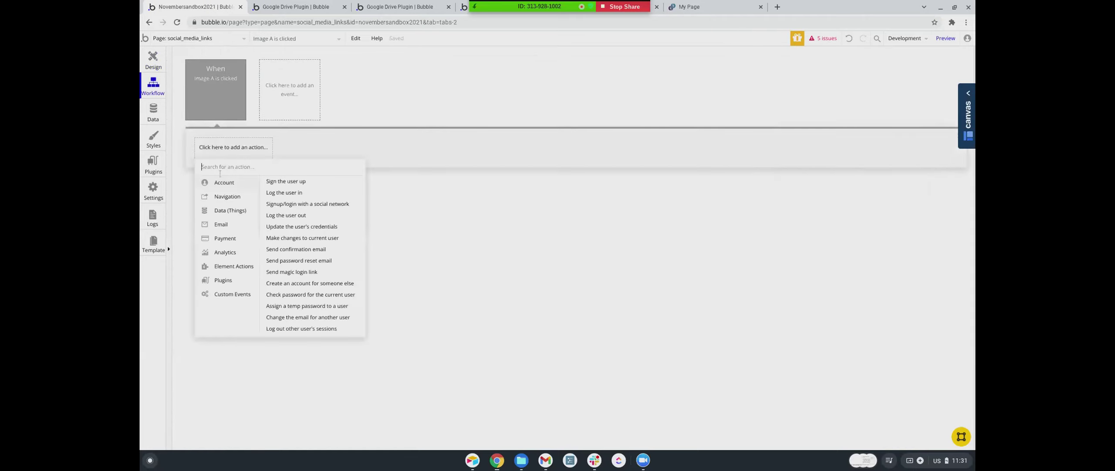
- Try an Open an external website action with Current cell's Social Media's Link as its destination, and delete that action
click(284, 215)
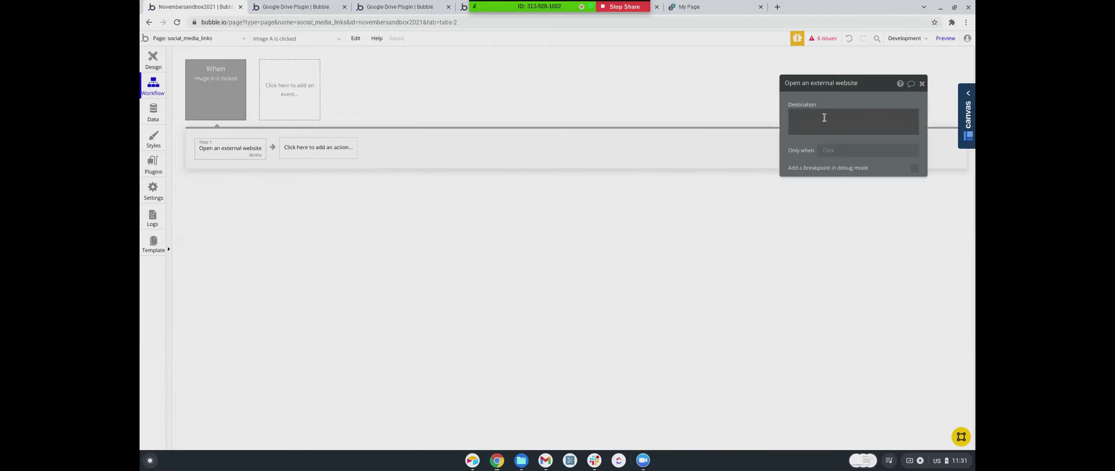
click(915, 119)
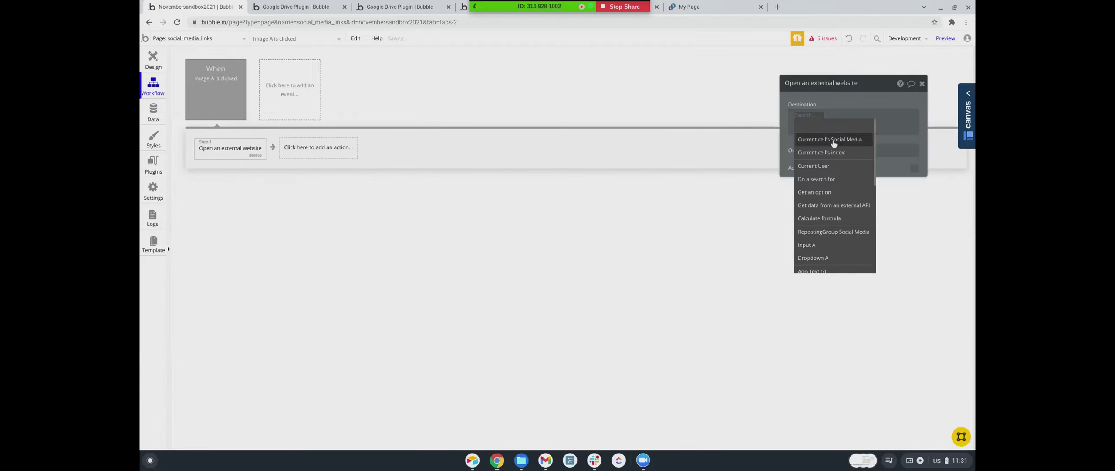
click(833, 140)
click(873, 129)
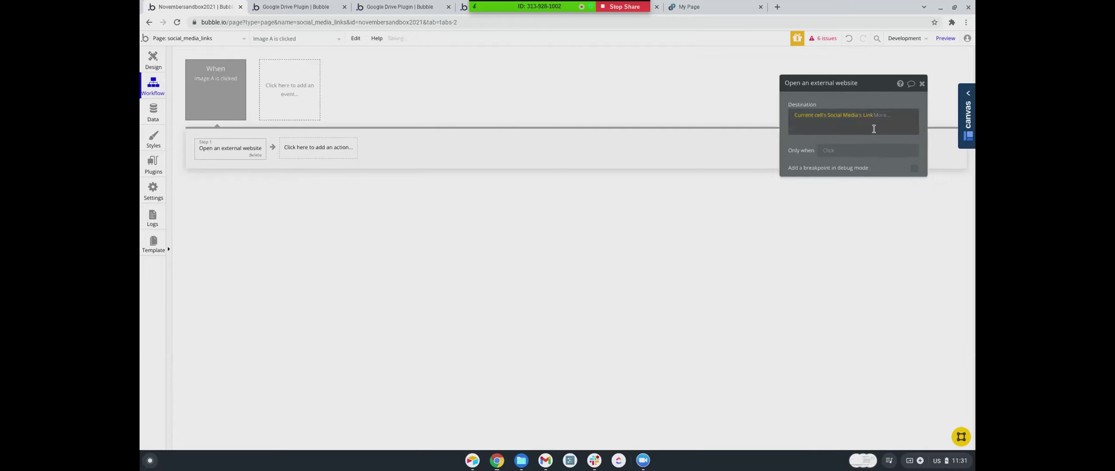
click(805, 143)
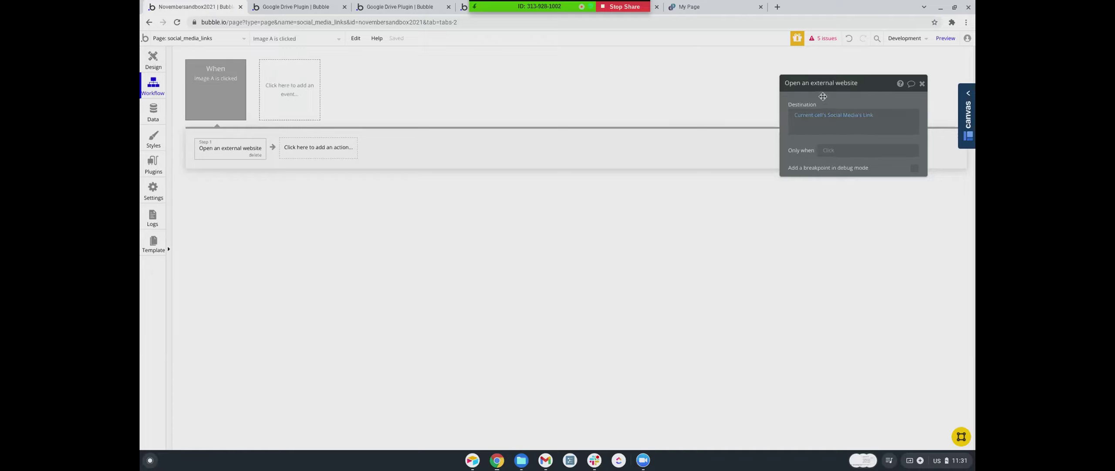
click(255, 155)
- Add a Run javascript action as the first step of the workflow for when Image A is clicked
click(231, 147)
click(231, 147)
click(232, 147)
text(java)
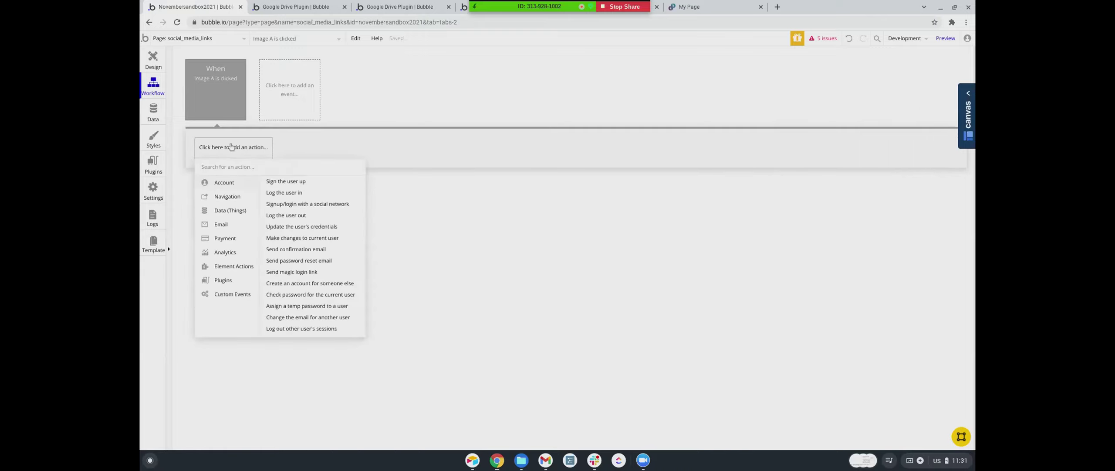
click(225, 182)
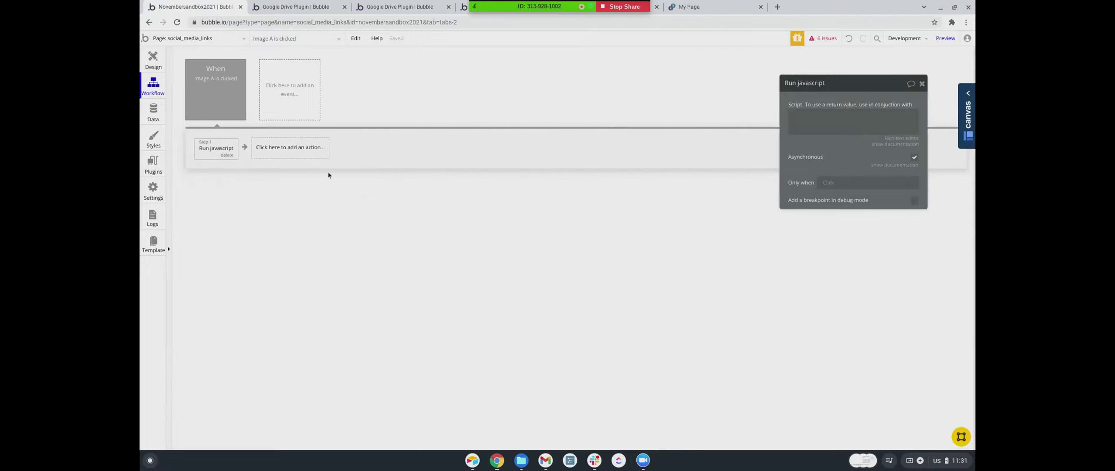
- Search Google in a new browser tab for "javascript open in new tab" and open Stack Overflow's "Open a URL in a new tab" question
click(777, 6)
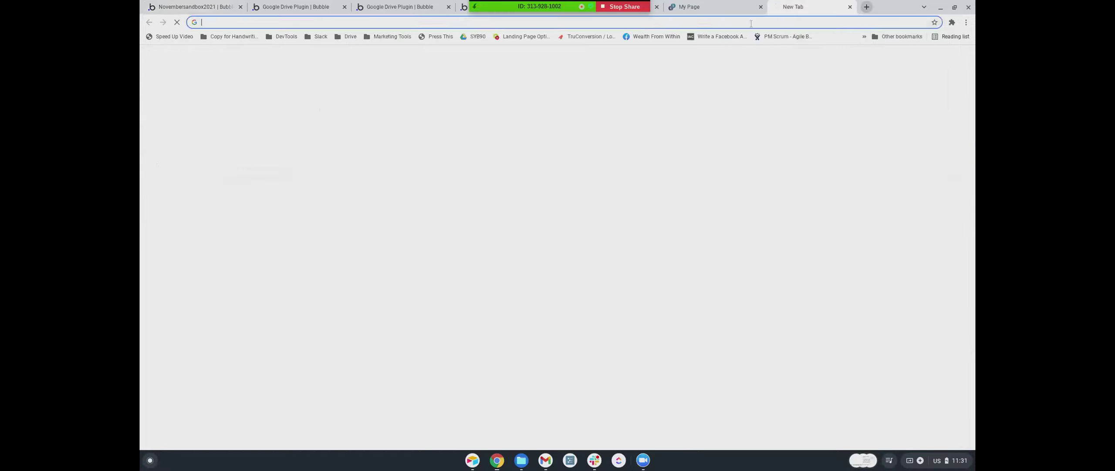
text(javasc)
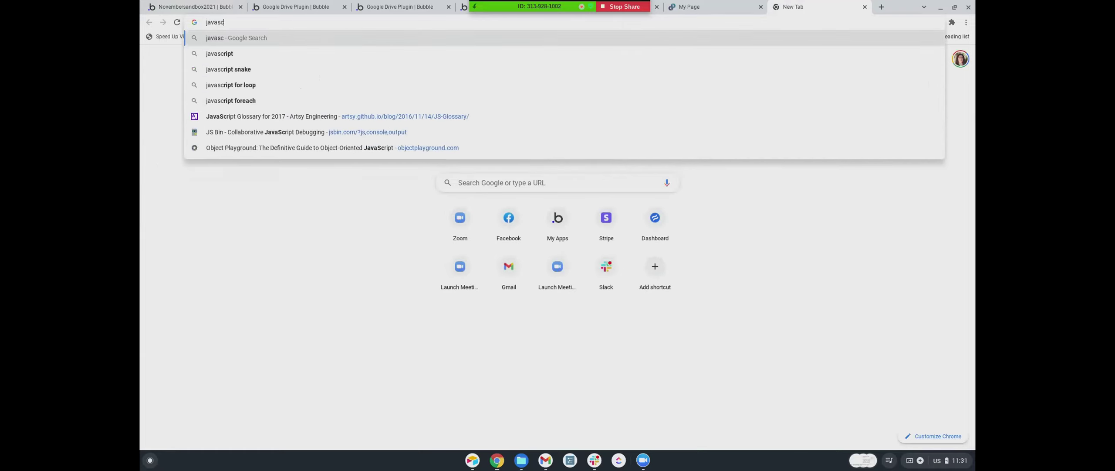
text(ript open i)
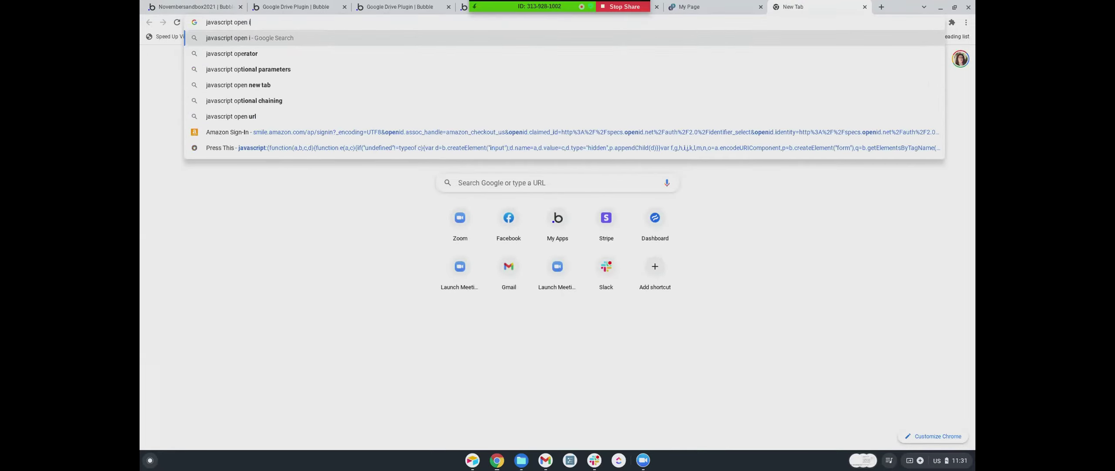
text(n new tab)
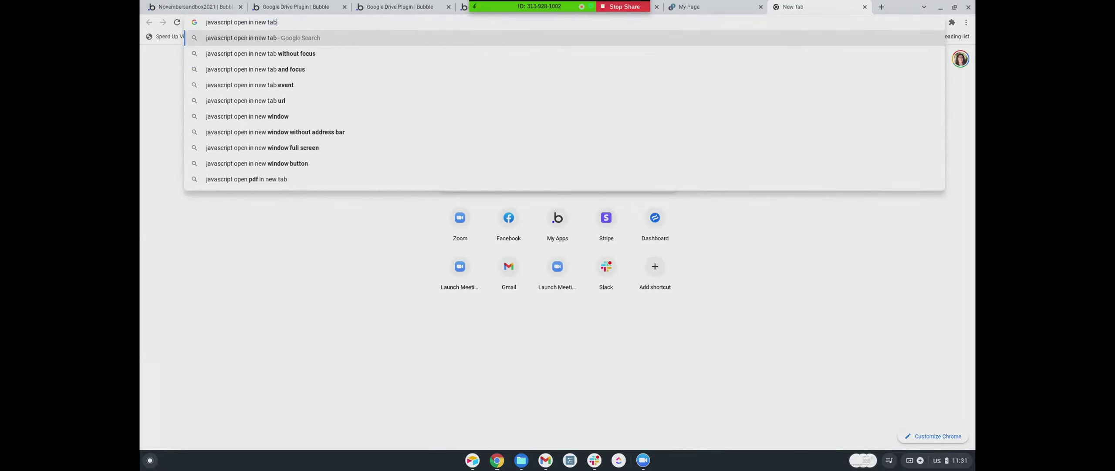
key(Return)
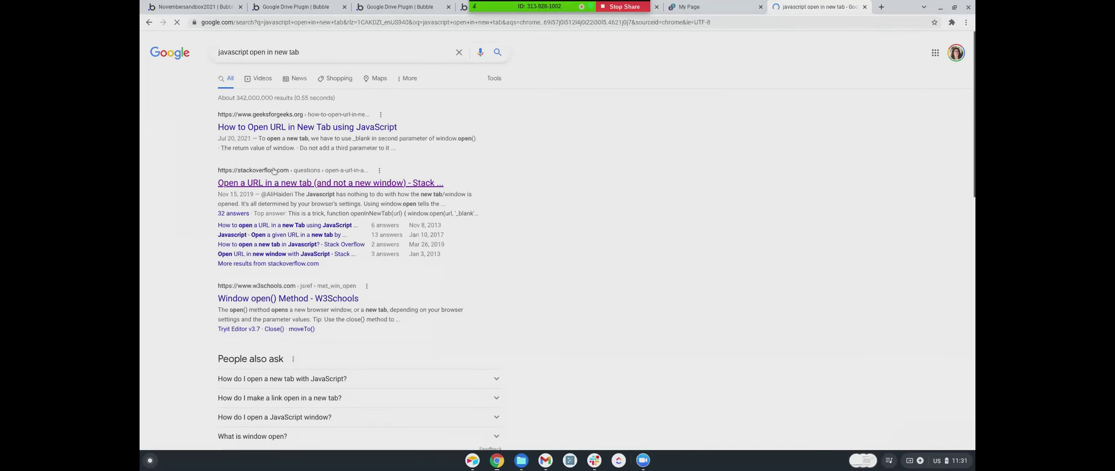
click(269, 170)
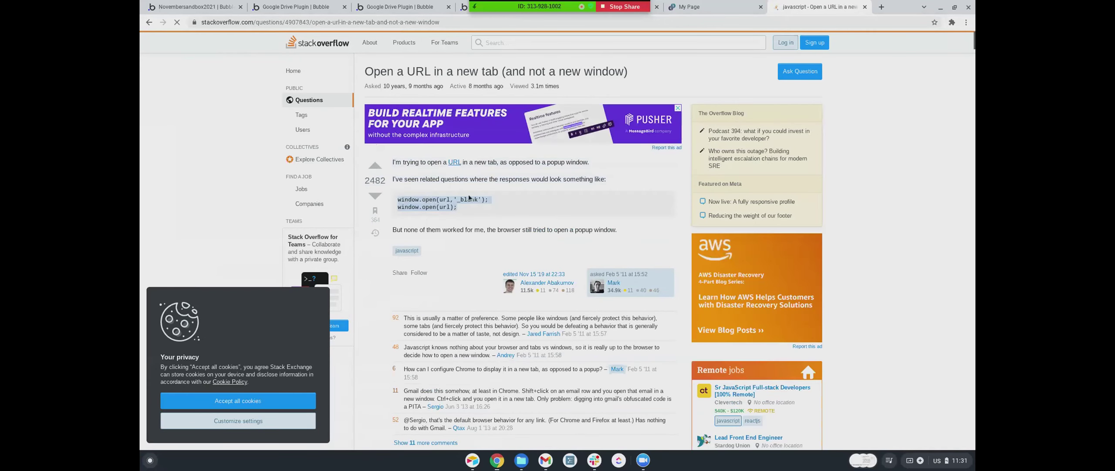
- Copy the code line window.open(url,'_blank'); from the Stack Overflow question
triple_click(491, 201)
key(ctrl+c)
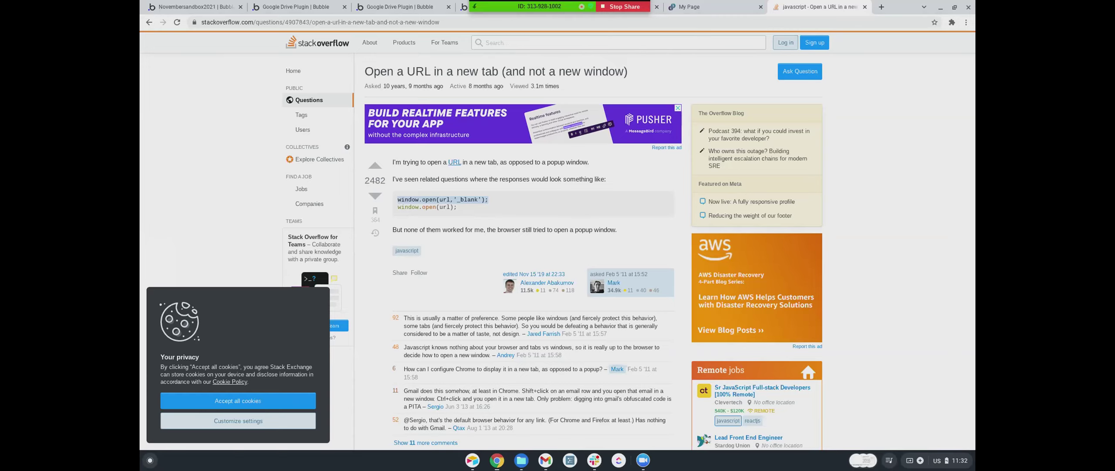
scroll(507, 230, down, 1)
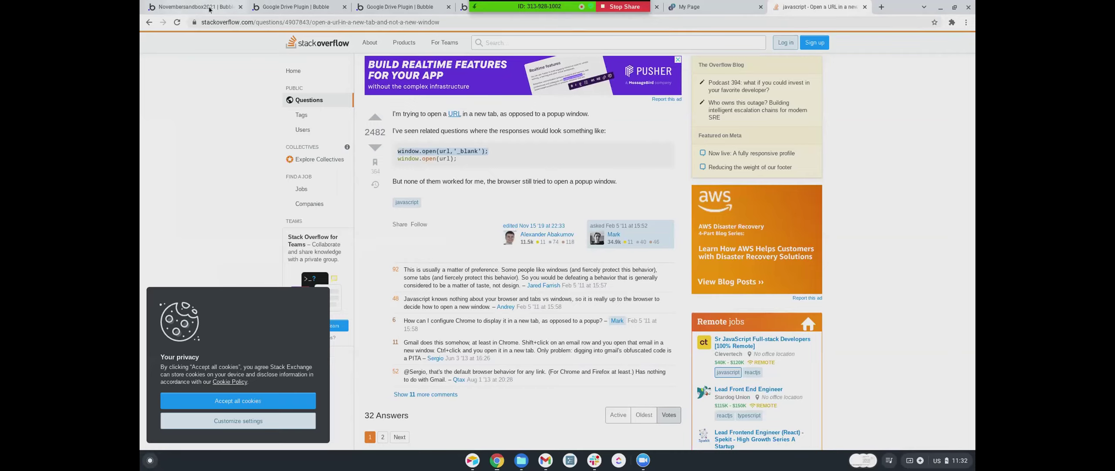
- Switch to the Bubble editor and paste window.open(url,'_blank'); as the script of the Run javascript action
click(194, 7)
click(850, 114)
key(ctrl+v)
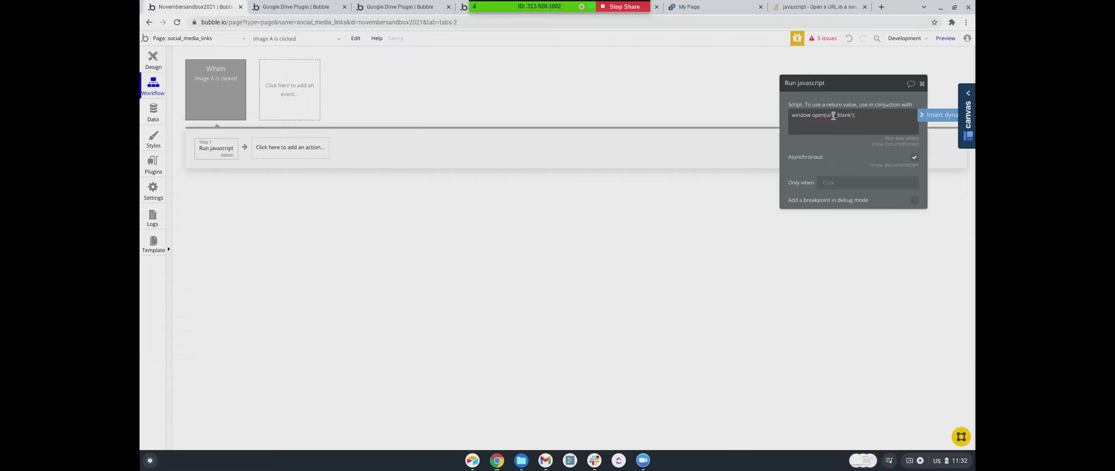
- Replace the script's url argument with the dynamic value Current cell's Social Media's Link, enclosed in double quotes
double_click(829, 114)
key(BackSpace)
click(930, 116)
click(861, 146)
click(812, 138)
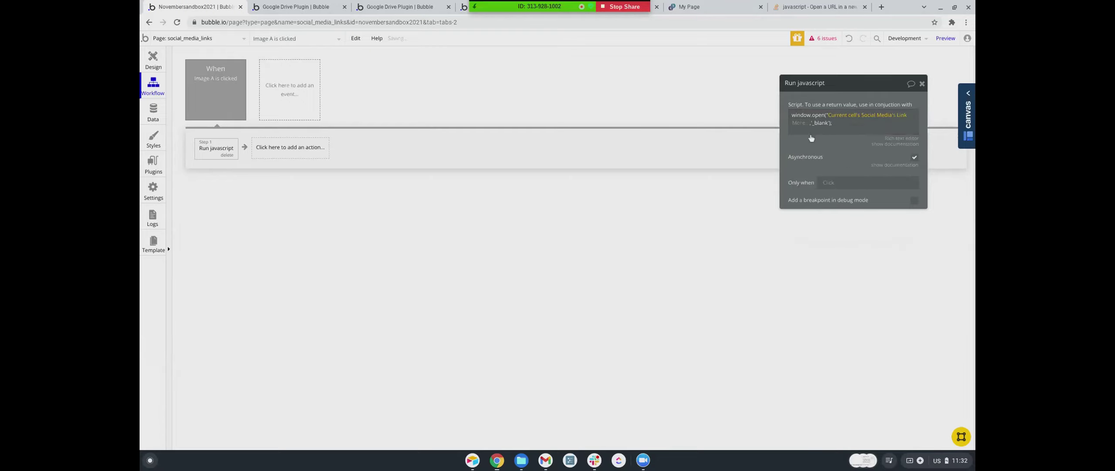
click(819, 128)
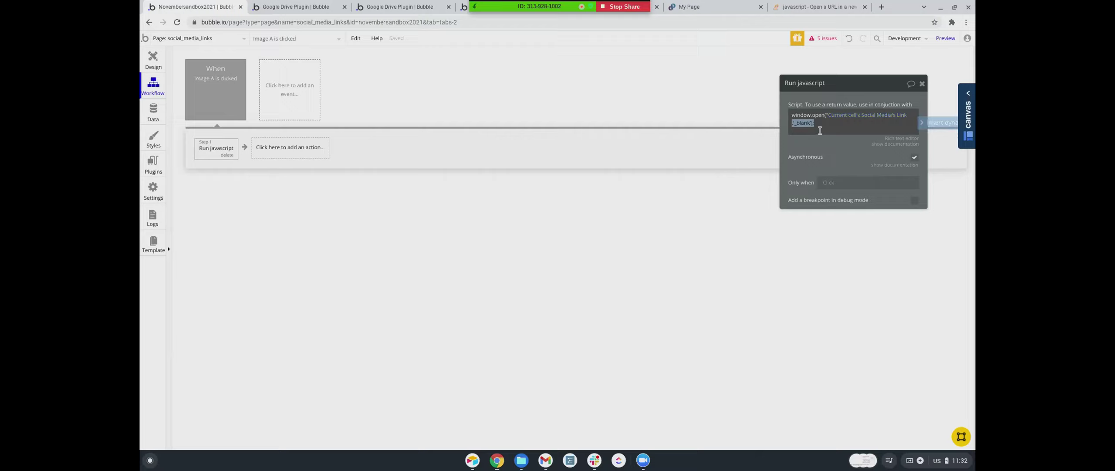
click(795, 123)
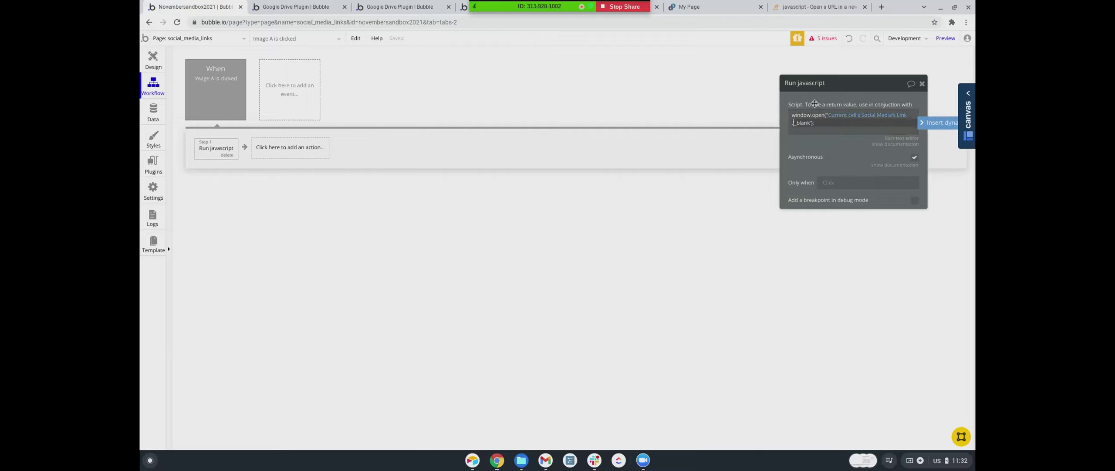
text(")
click(819, 142)
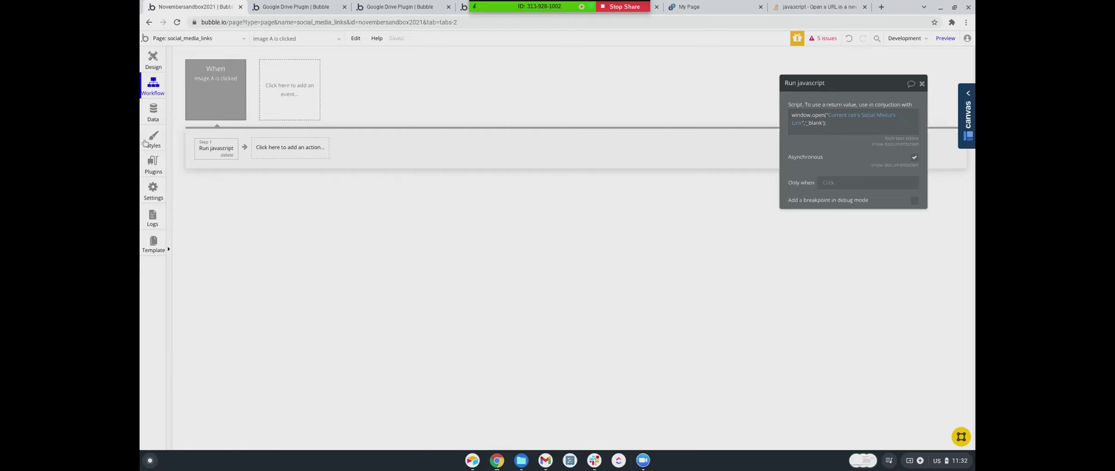
- View the details of the installed Toolbox plugin
click(148, 171)
scroll(251, 226, down, 5)
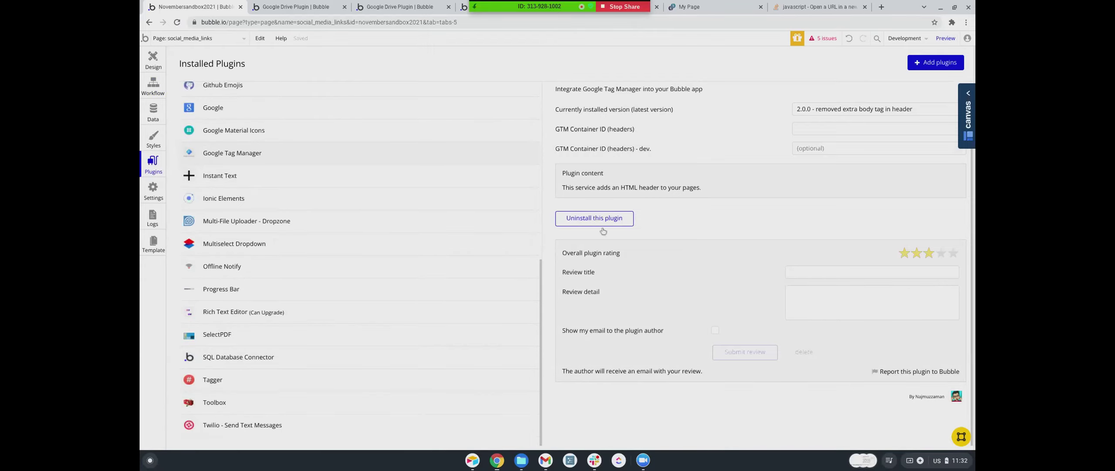
click(237, 402)
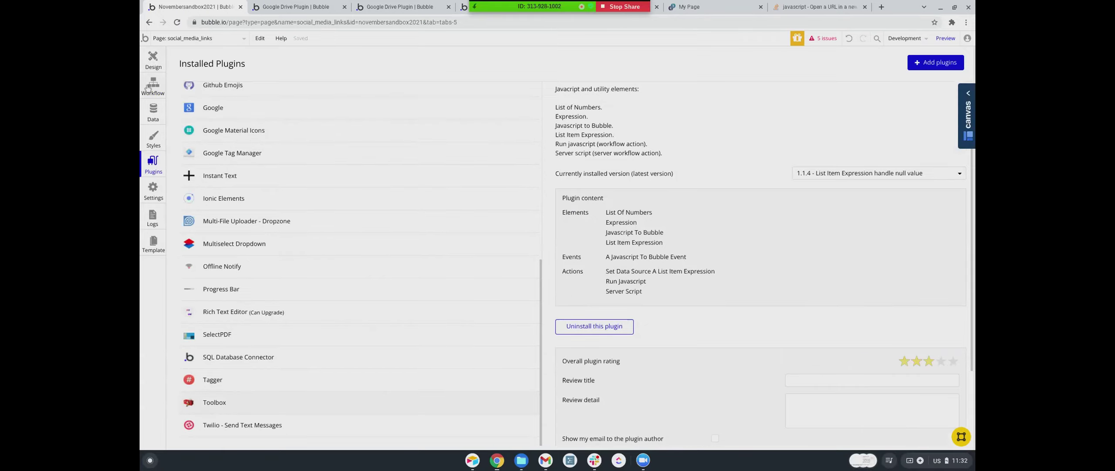
- Display the All Users records in the application data
click(154, 82)
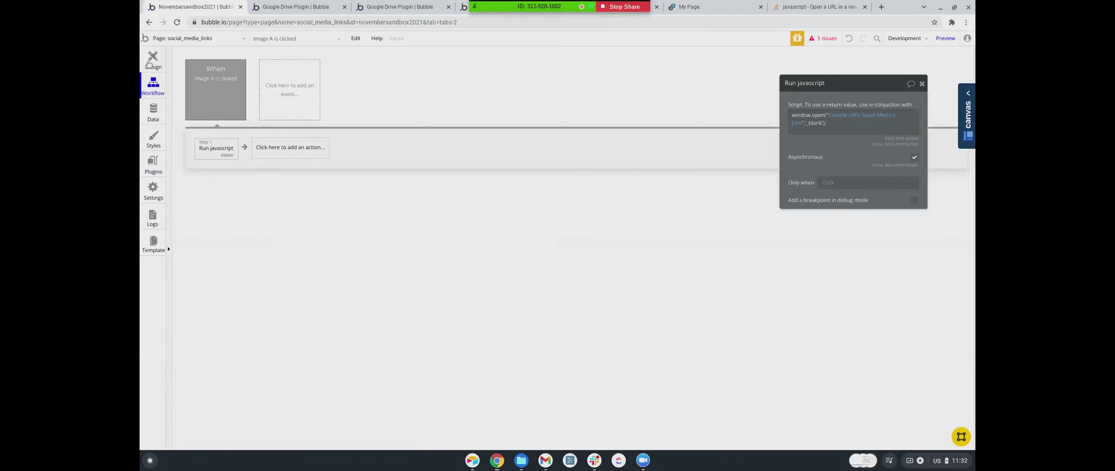
click(154, 110)
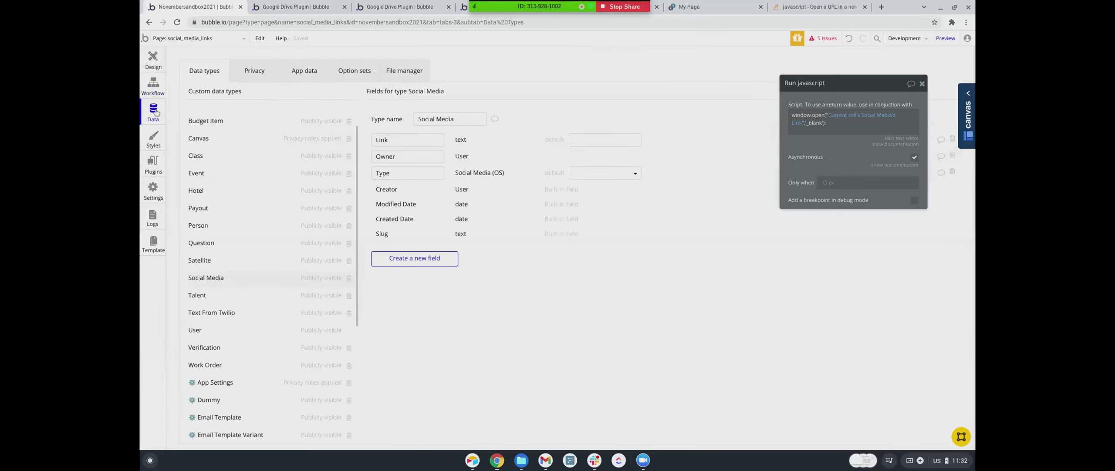
click(290, 75)
scroll(205, 209, down, 6)
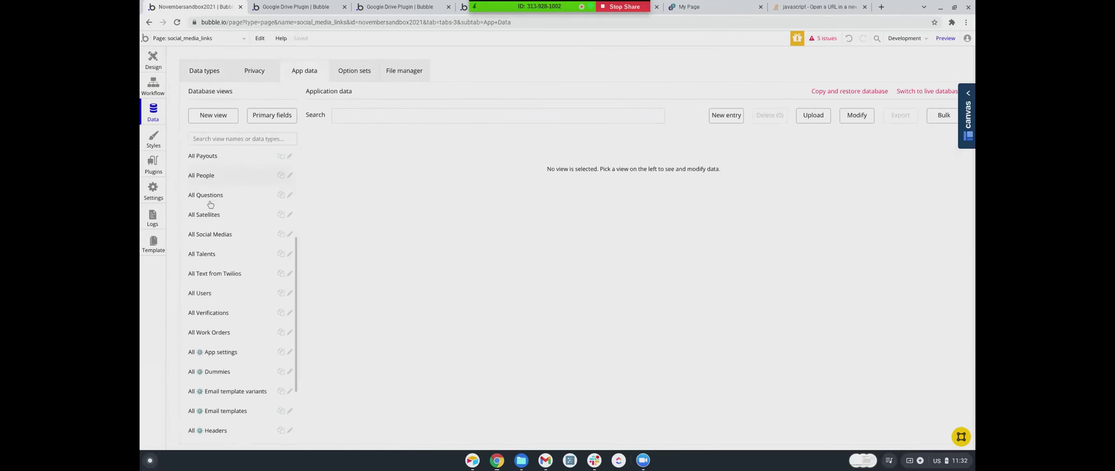
click(209, 217)
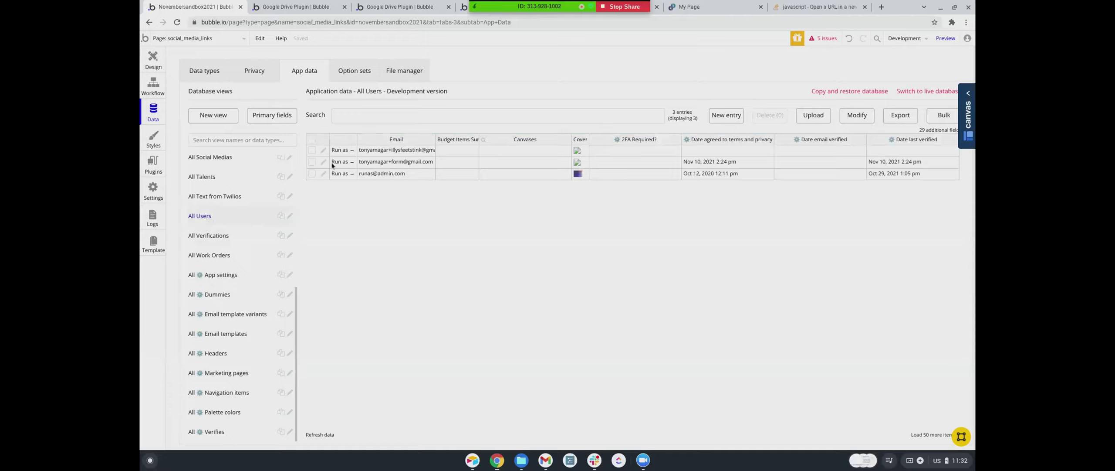
- Run the social_media_links page as the second user in the list, signing in with the site's username
click(342, 161)
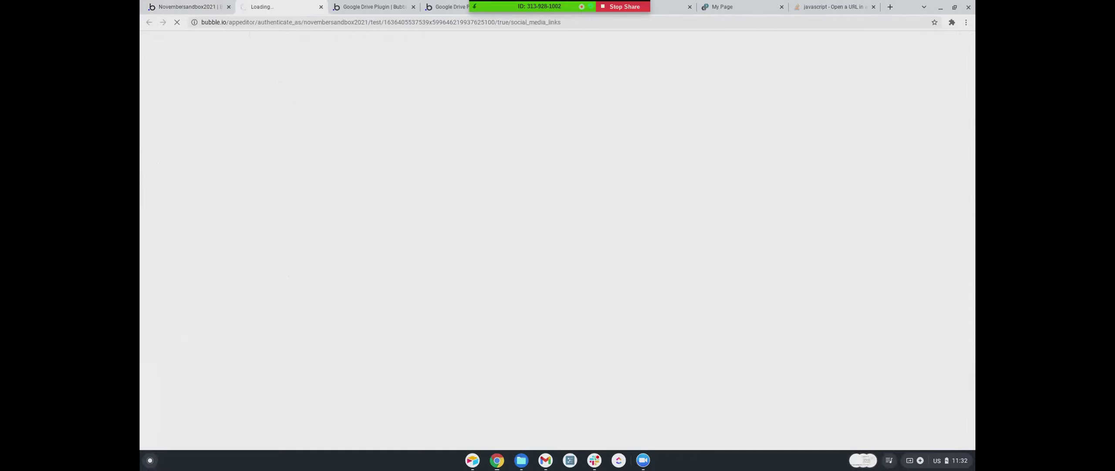
text(username)
key(Tab)
key(Return)
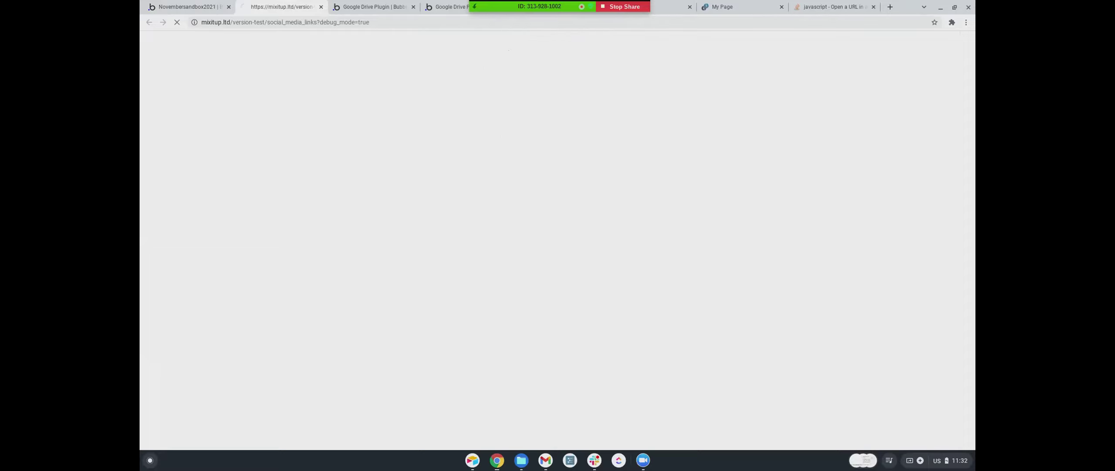
- Return to the Bubble editor and open the image picker for the Facebook option's Icon in the Social Media (OS) option set
click(200, 12)
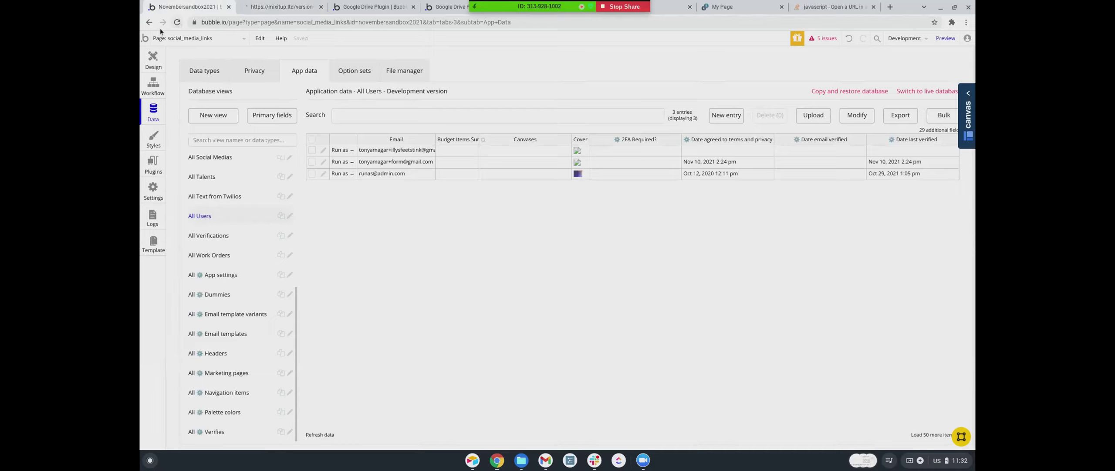
click(353, 76)
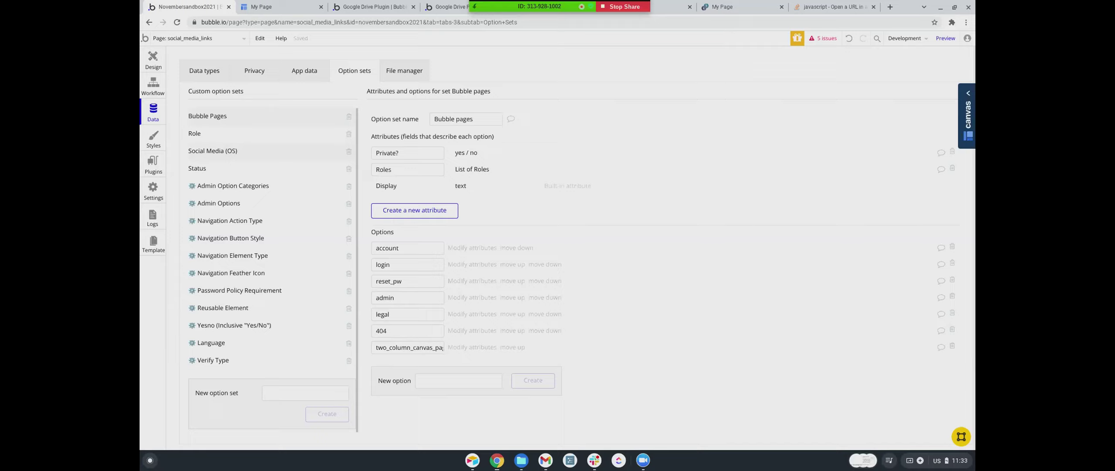
click(233, 152)
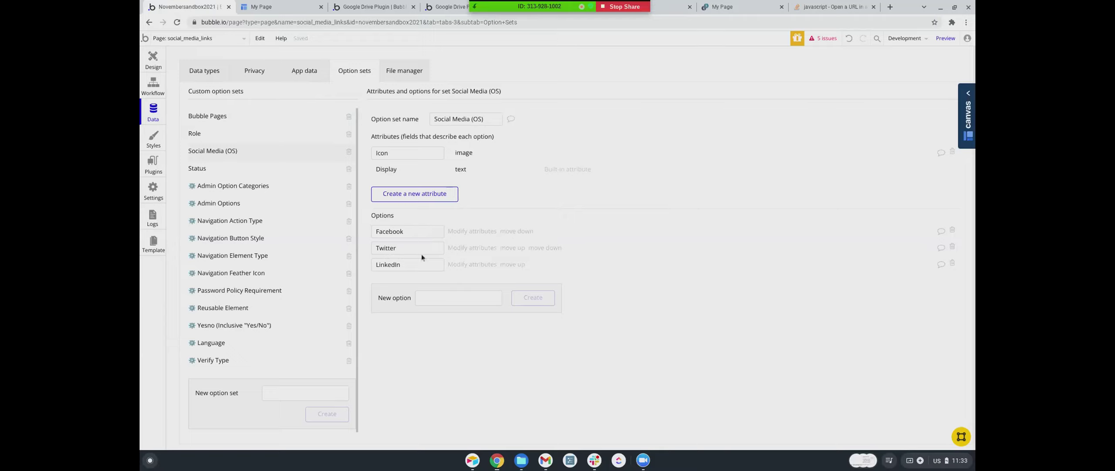
click(454, 231)
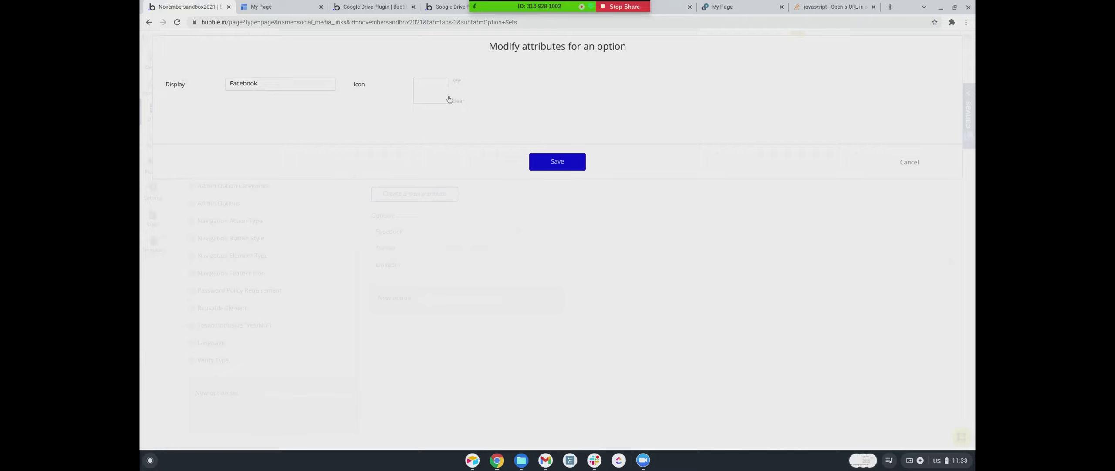
click(429, 96)
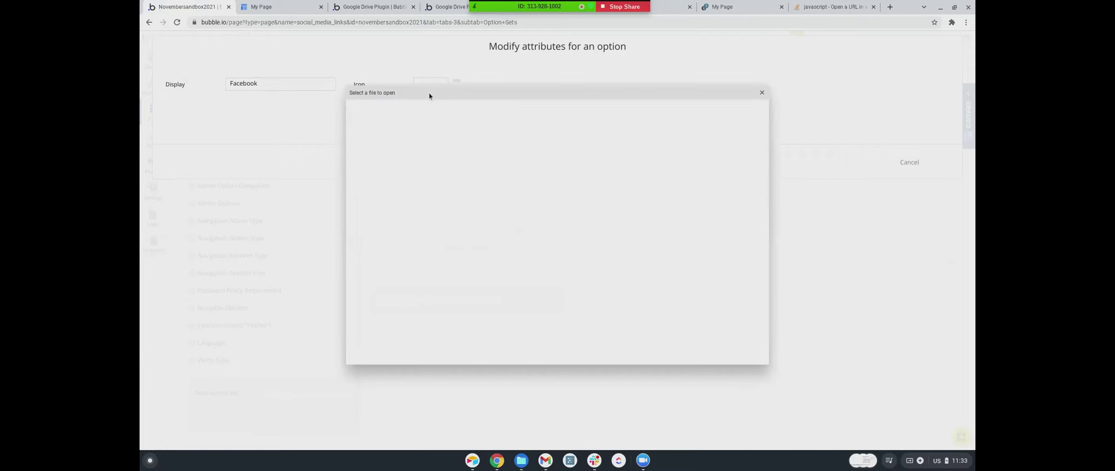
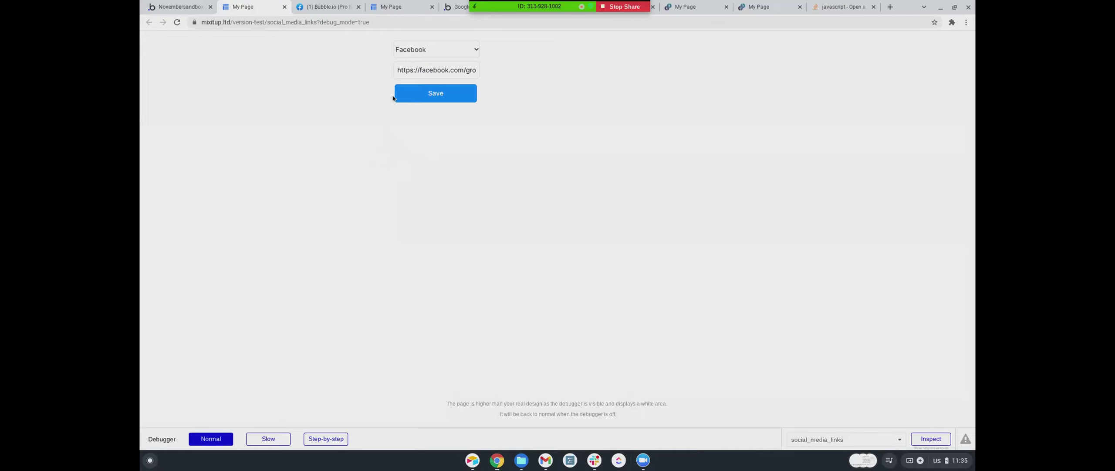
- Look over the Bubble.io (Pro NoCoders) Facebook group page
click(333, 9)
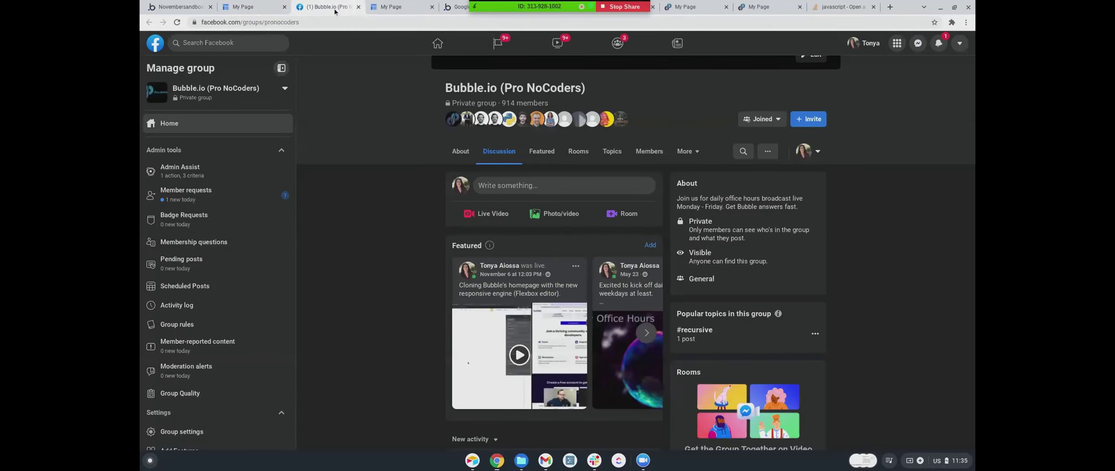
scroll(447, 235, up, 3)
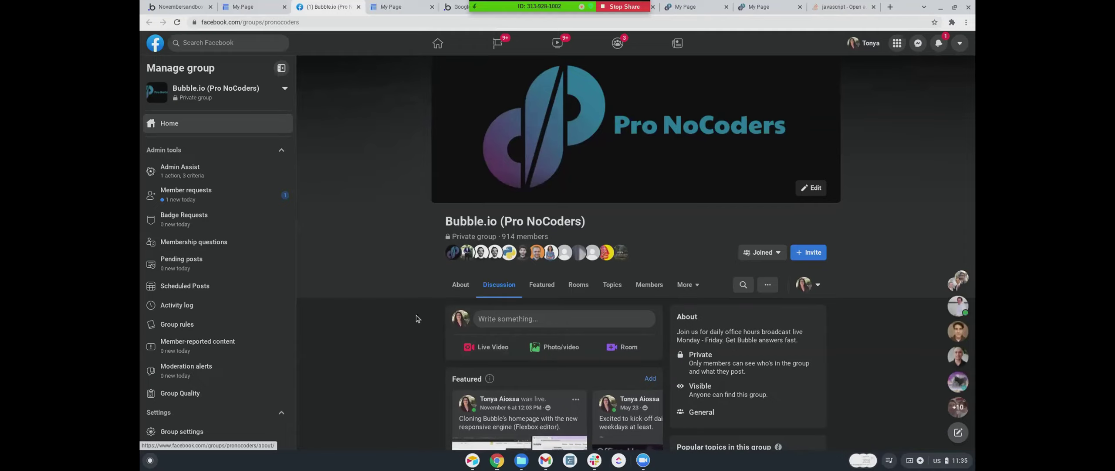
scroll(389, 225, up, 1)
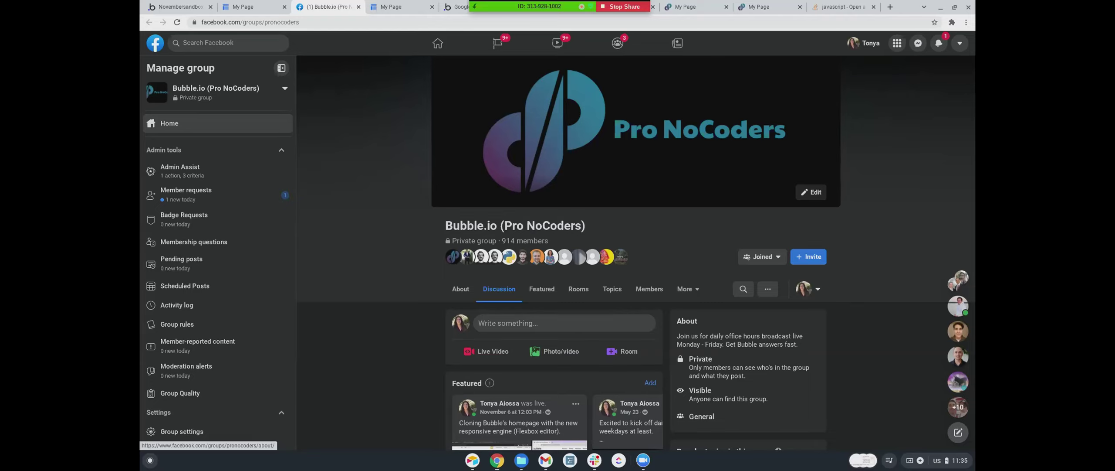
- Switch back to the Bubble editor, check the Zoom meeting window, and return to the editor
click(183, 6)
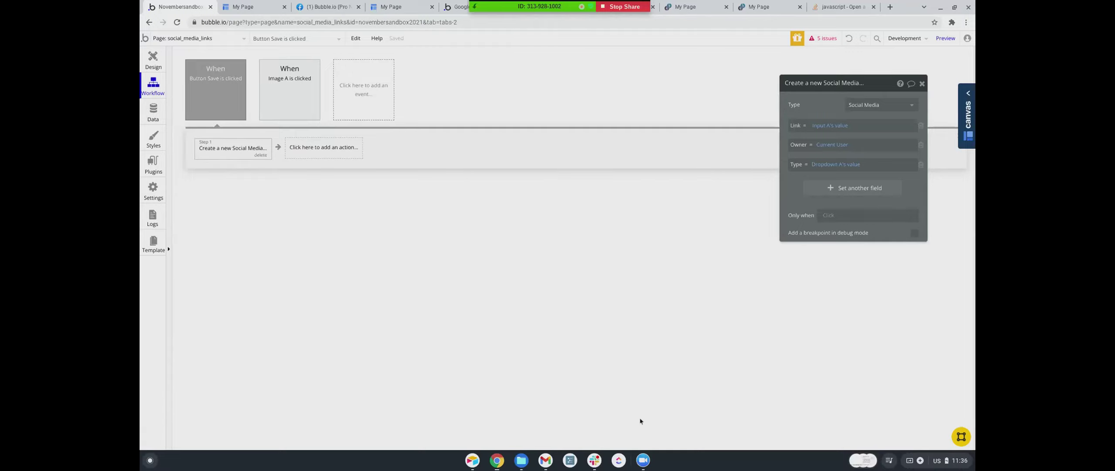
click(643, 462)
click(652, 433)
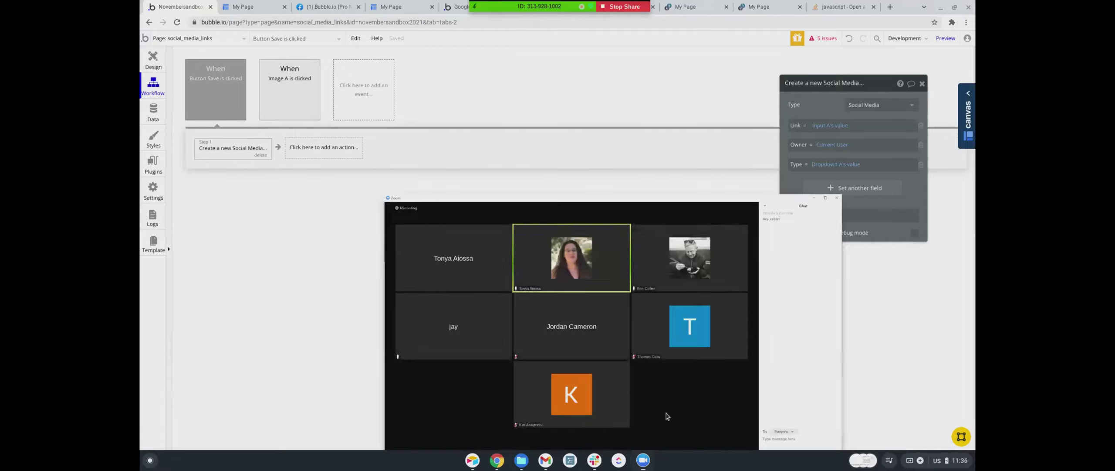
click(884, 85)
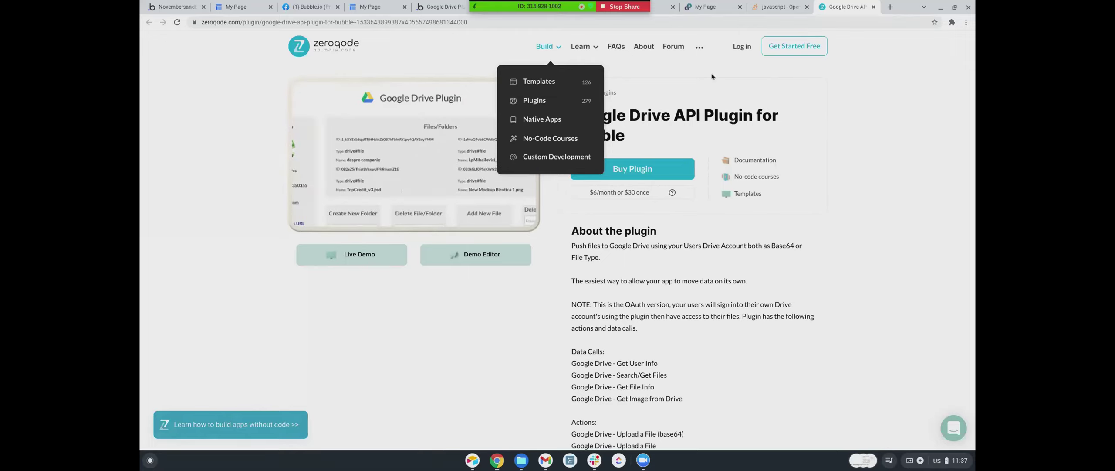
- Leave the Zeroqode plugin page for the Bubble editor and search the installable plugins for google drive
scroll(689, 95, down, 1)
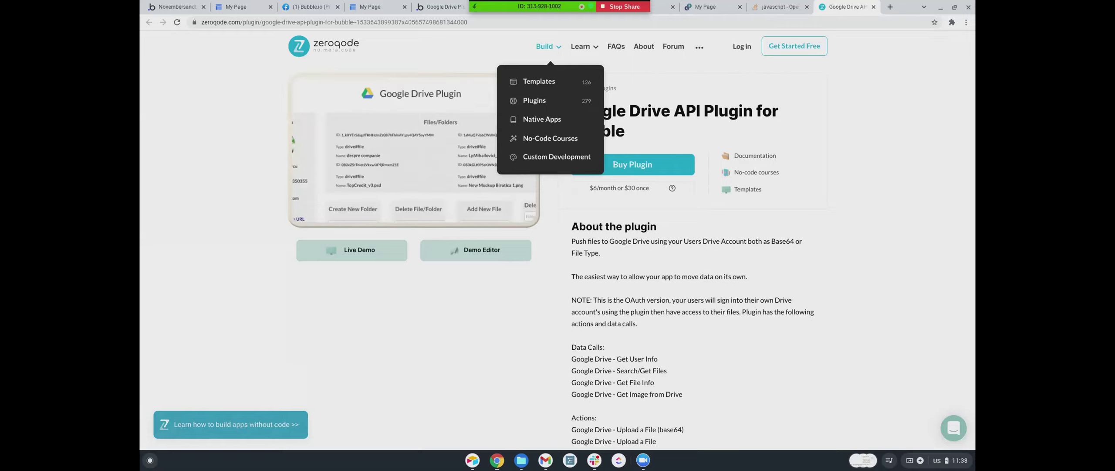
click(677, 86)
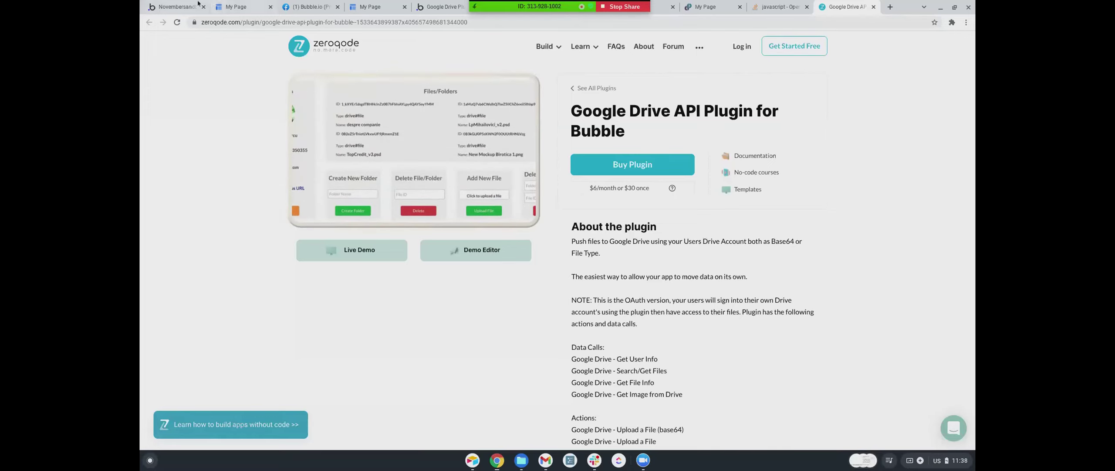
click(172, 7)
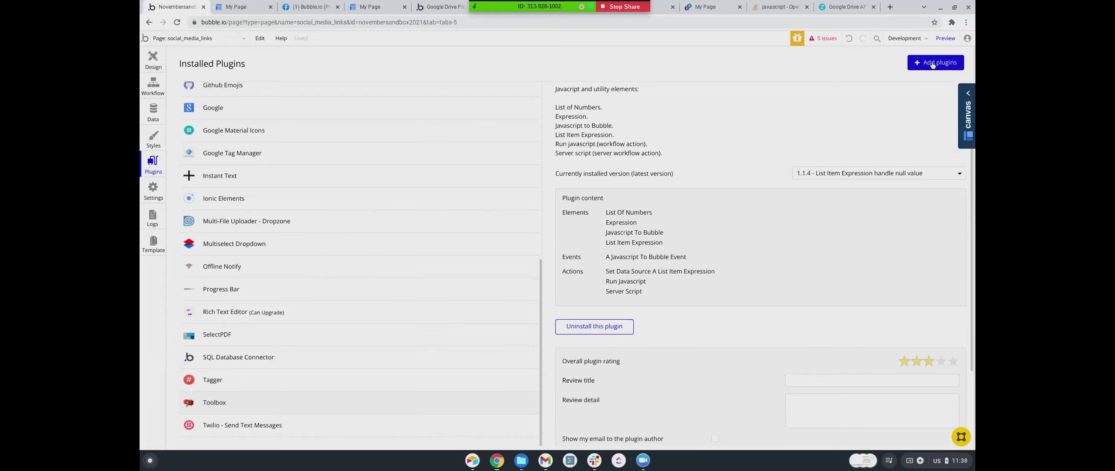
click(932, 64)
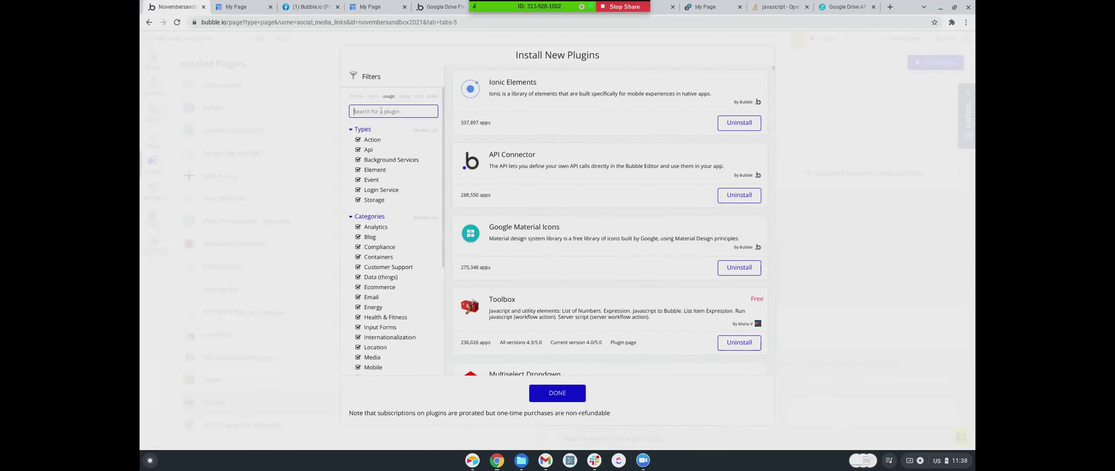
text(google drive)
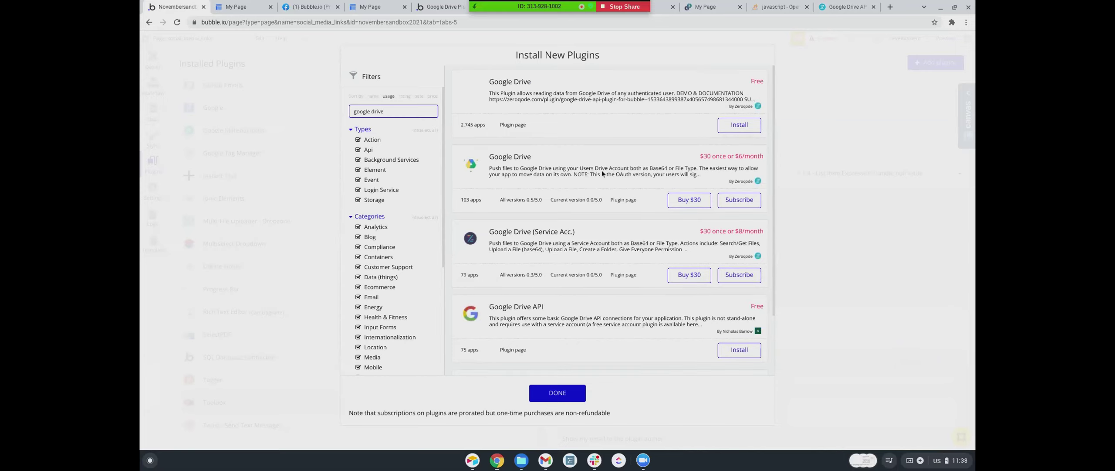
- Compare the Google Drive plugin search results with the Google Drive API Plugin page on Zeroqode
scroll(603, 173, down, 2)
scroll(602, 173, up, 2)
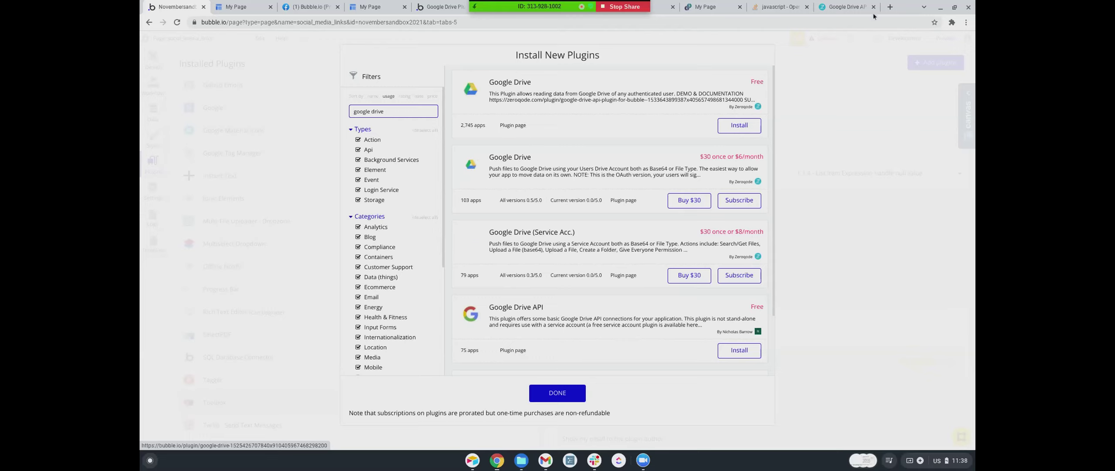
click(858, 7)
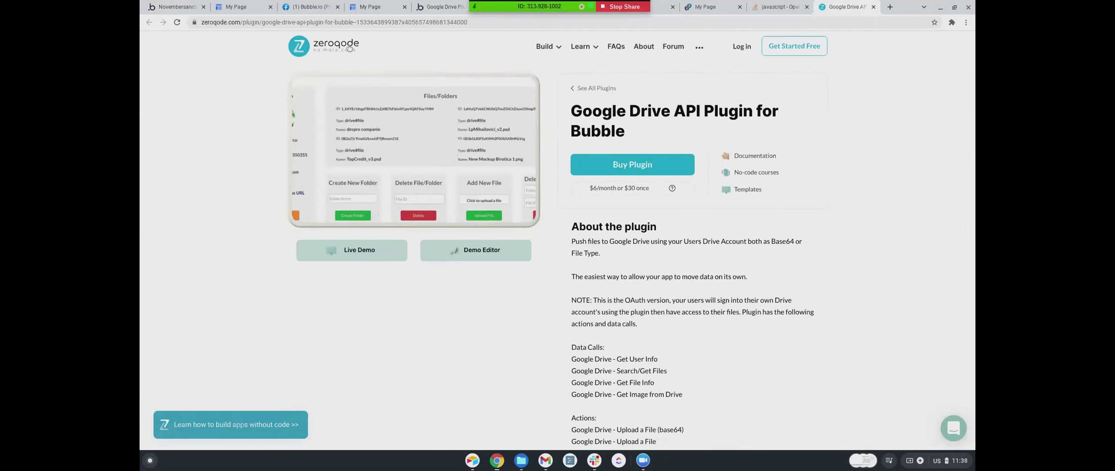
key(ctrl+1)
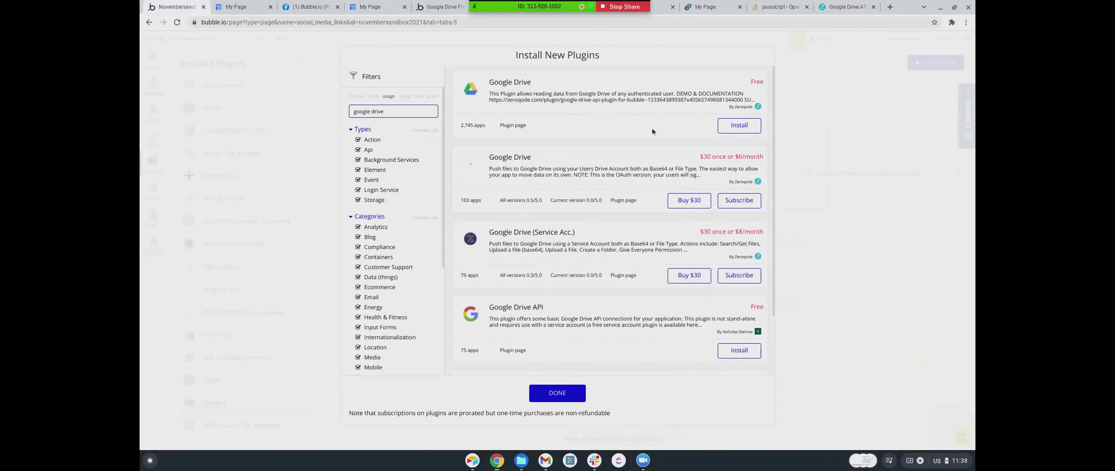
- Install Zeroqode's OAuth version of the Google Drive plugin ($30 once or $6/month) by subscribing, and close the plugin list
scroll(654, 127, down, 2)
scroll(654, 131, down, 1)
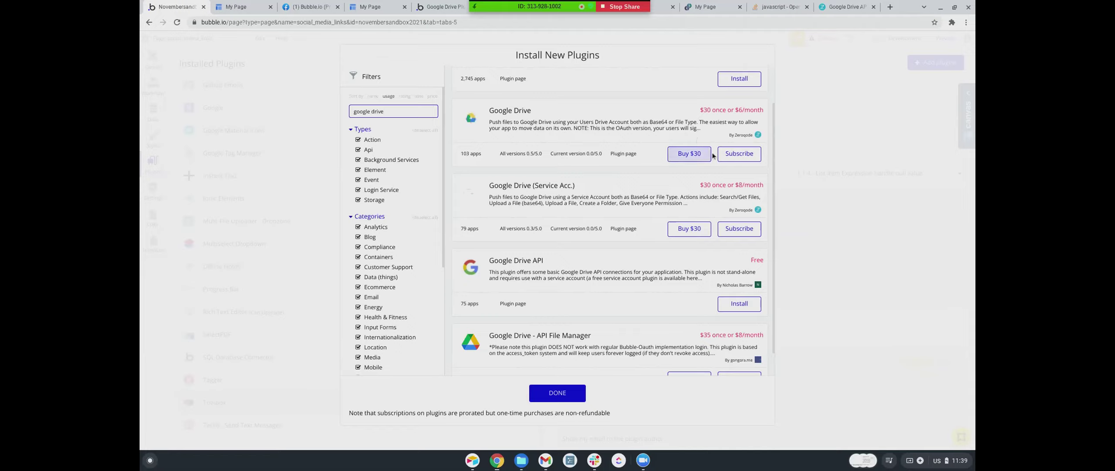
click(741, 161)
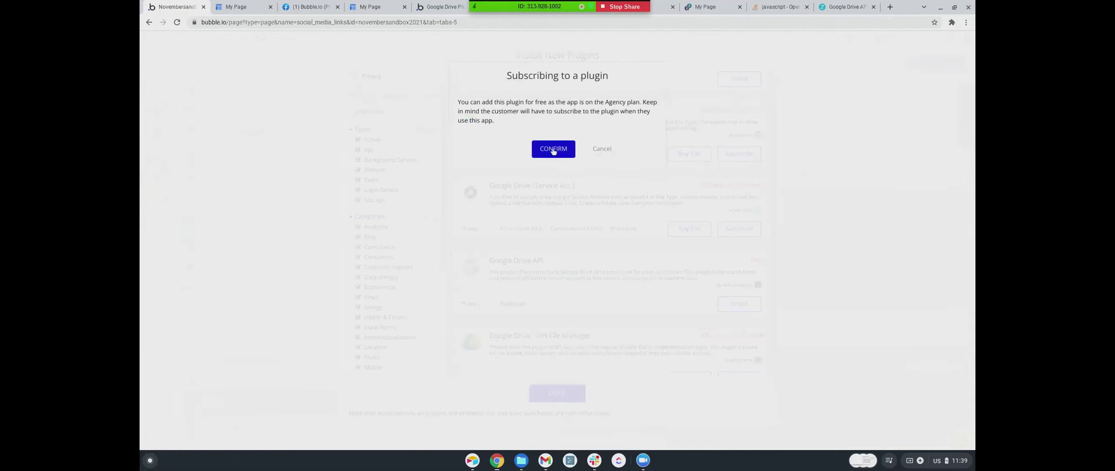
click(553, 149)
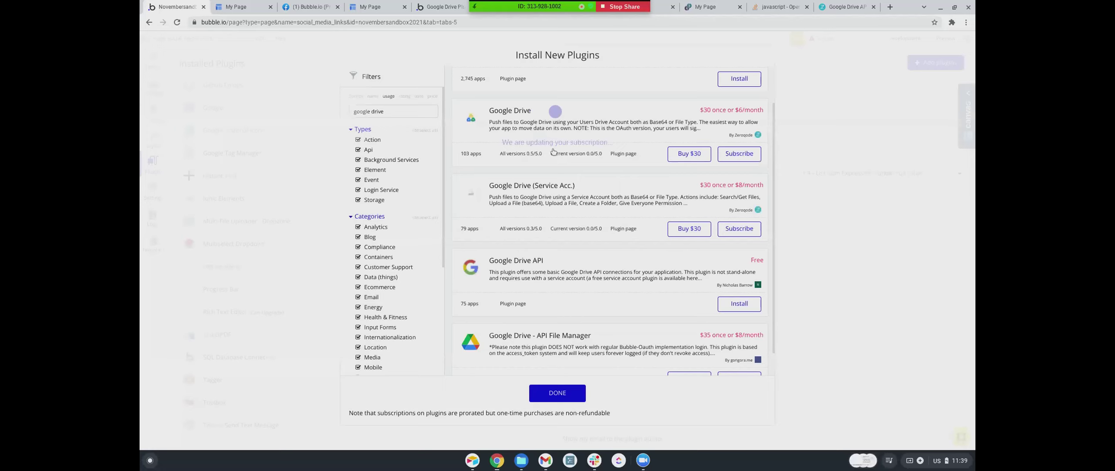
click(554, 131)
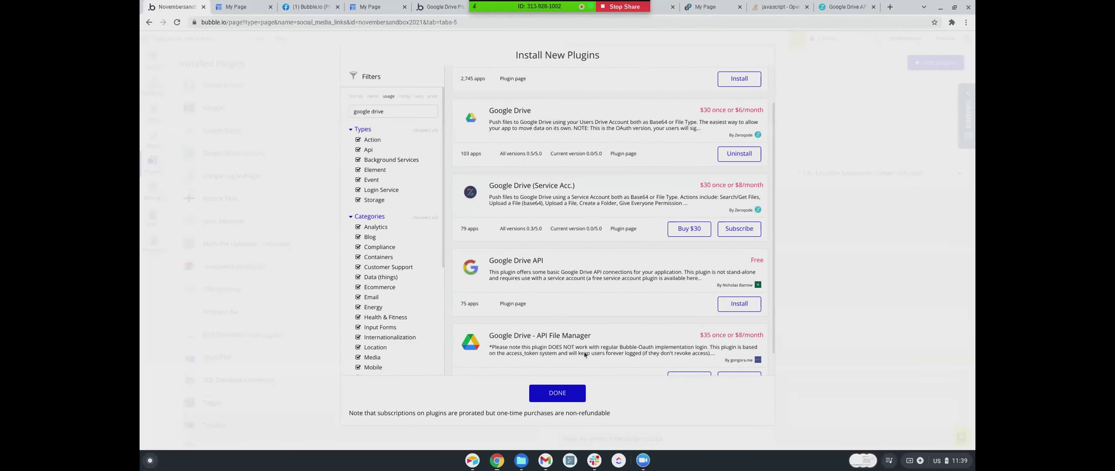
click(565, 391)
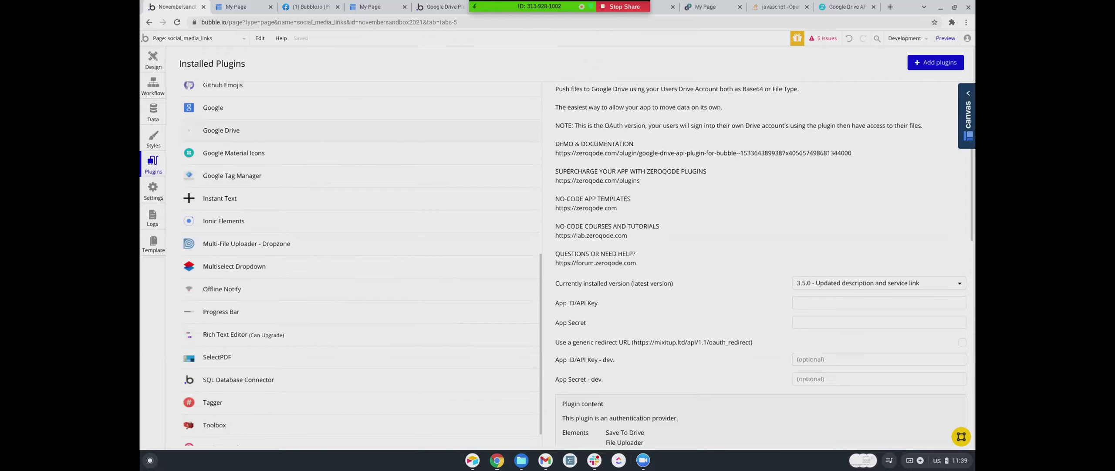
- Examine the installed Google Drive plugin's description, API key and secret fields, and its list of elements and data calls
scroll(638, 222, up, 1)
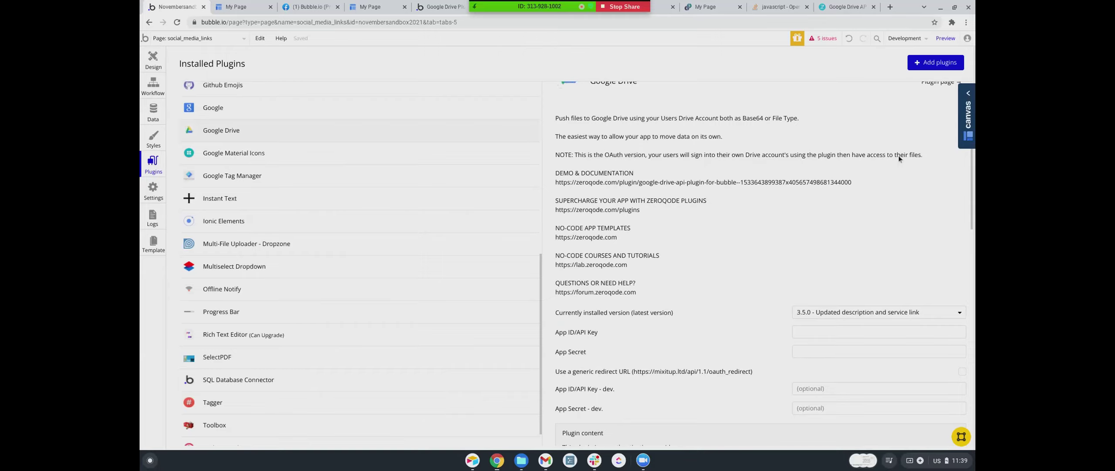
scroll(670, 198, down, 2)
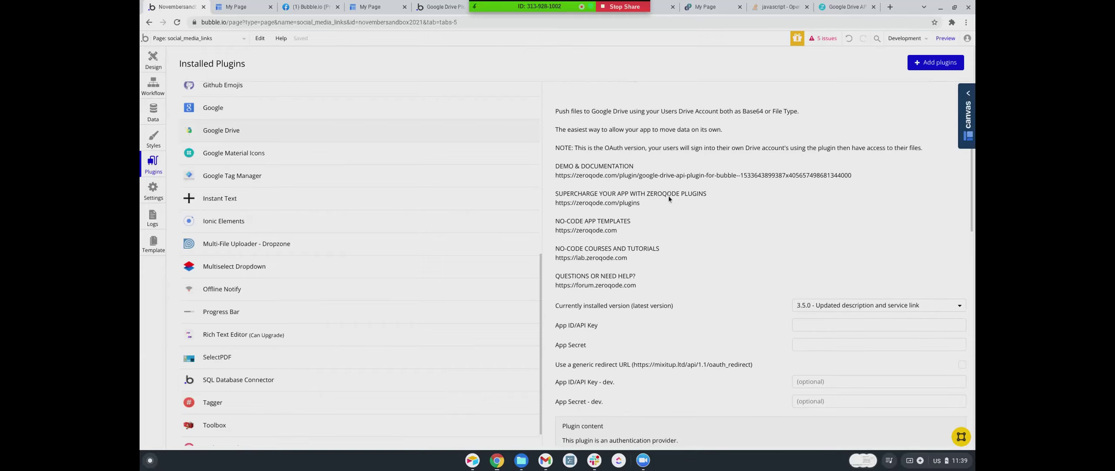
scroll(674, 191, down, 2)
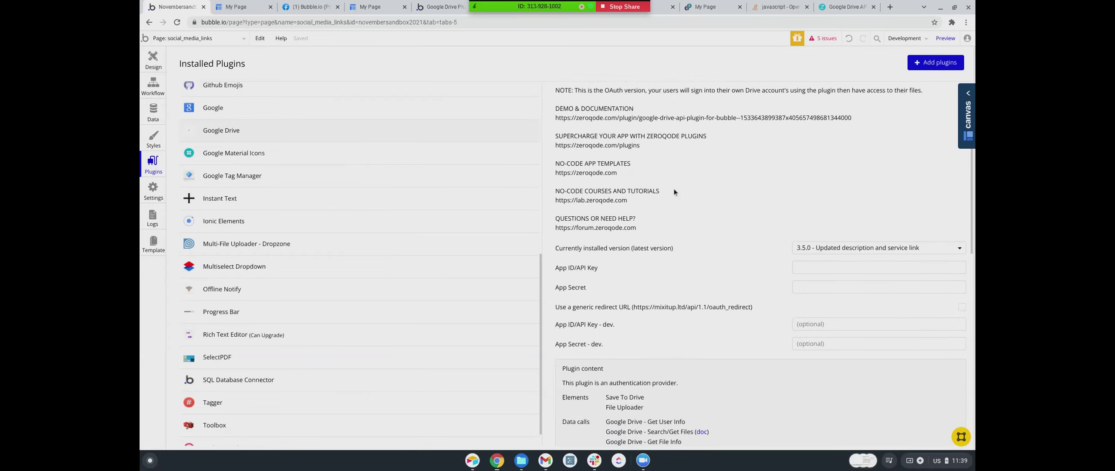
scroll(676, 191, up, 5)
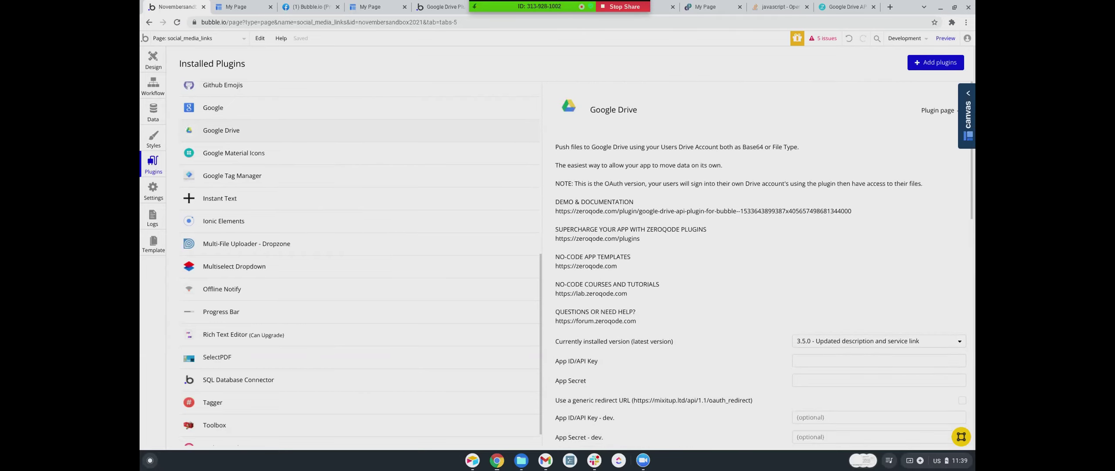
scroll(676, 191, down, 1)
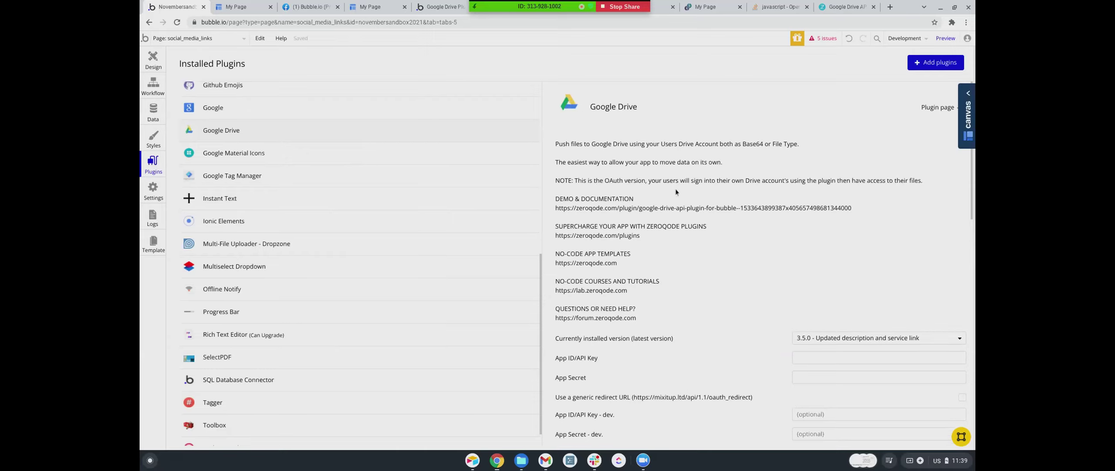
scroll(676, 191, down, 1)
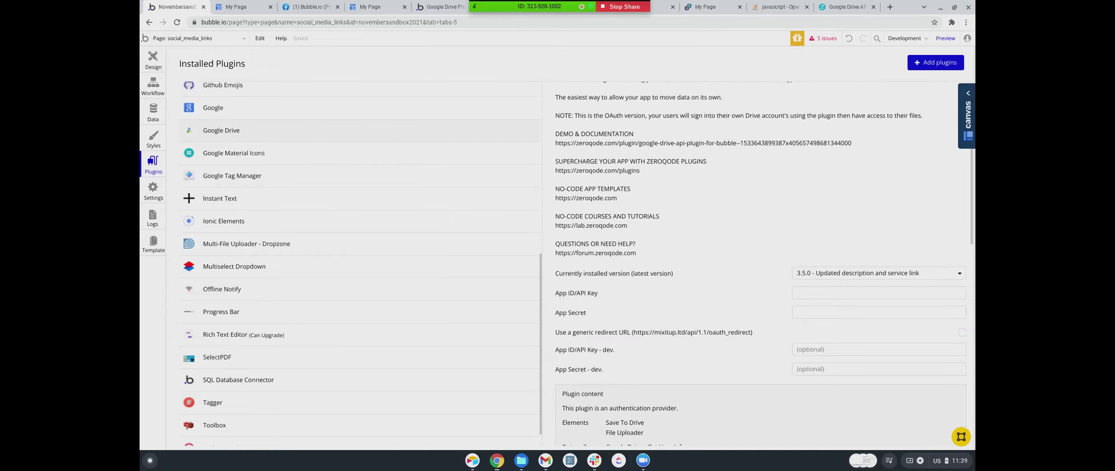
scroll(676, 190, down, 5)
scroll(677, 191, up, 3)
scroll(658, 200, up, 1)
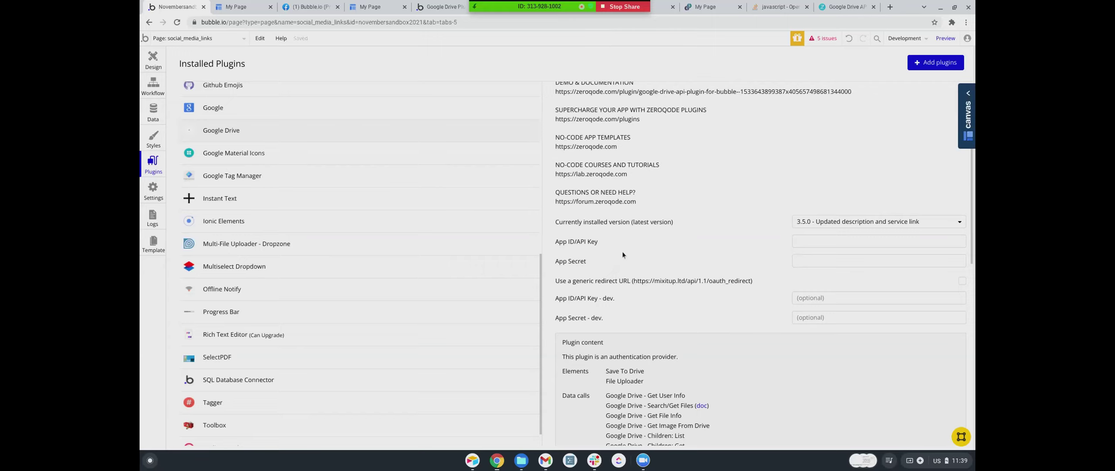
scroll(622, 251, up, 3)
scroll(630, 245, up, 1)
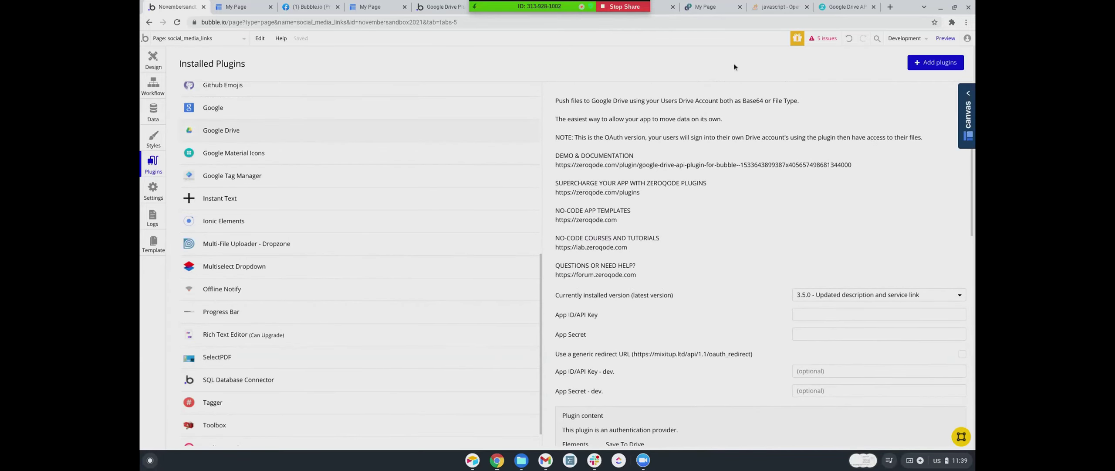
scroll(624, 144, up, 2)
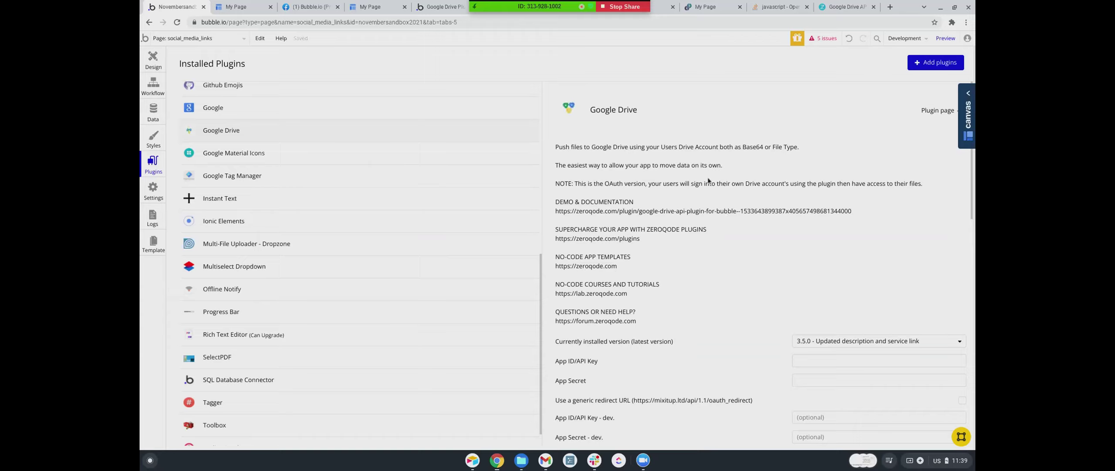
- Open the Google Drive plugin's Bubble page in a new tab and follow its demo and documentation link to Zeroqode
right_click(935, 112)
click(930, 117)
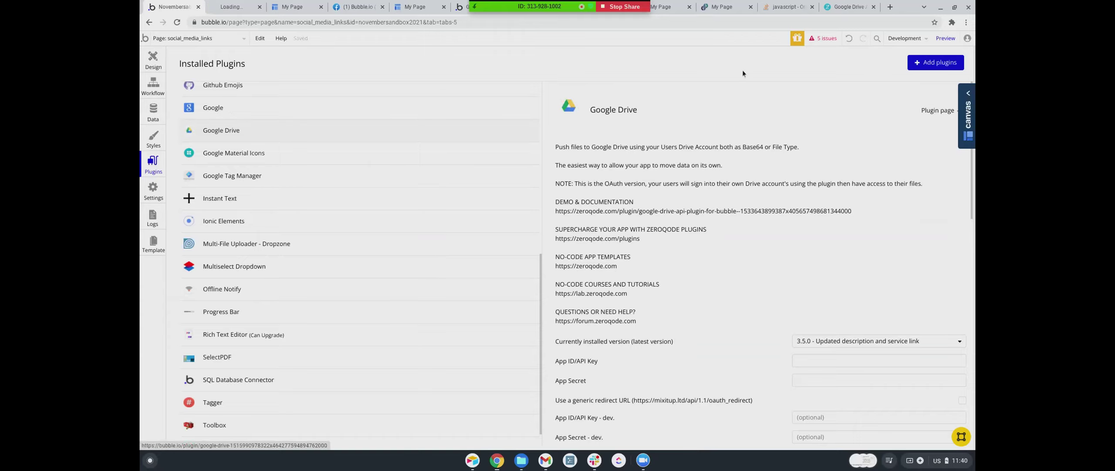
click(222, 8)
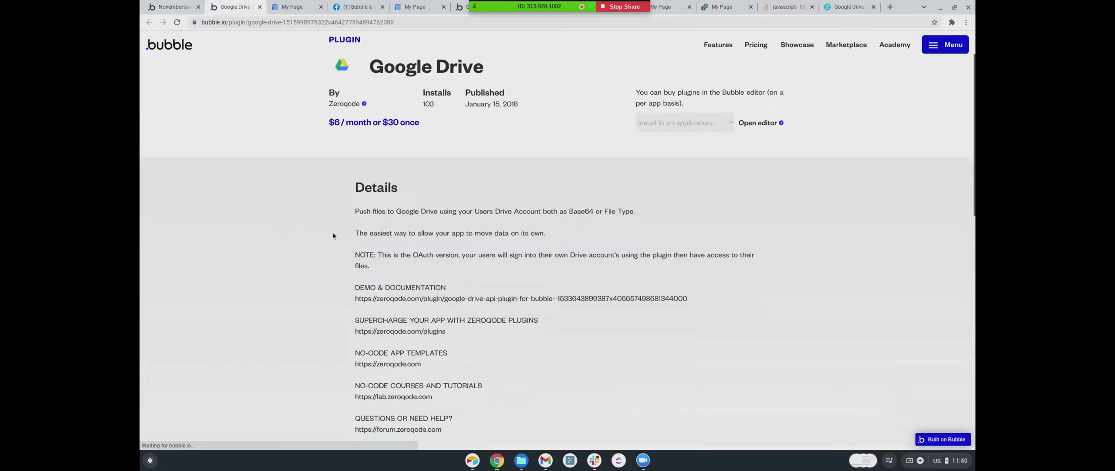
scroll(436, 253, down, 3)
click(435, 252)
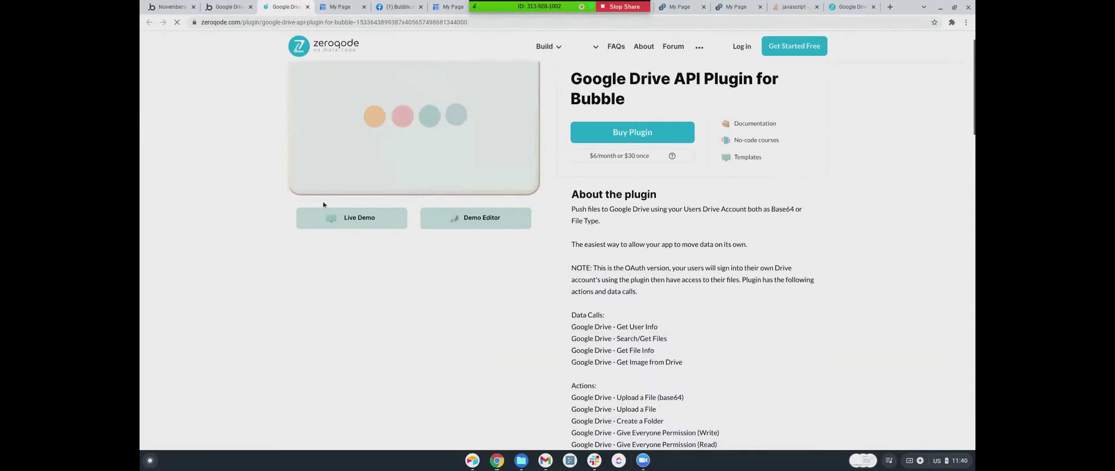
- Look over the Zeroqode plugin page, and open its demo editor to inspect the Login with Google button
scroll(581, 228, down, 2)
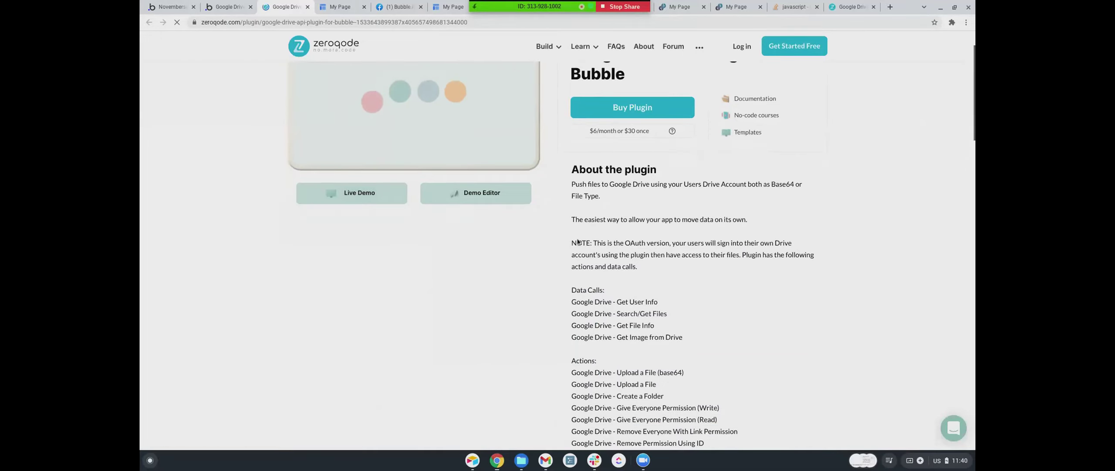
scroll(580, 228, down, 10)
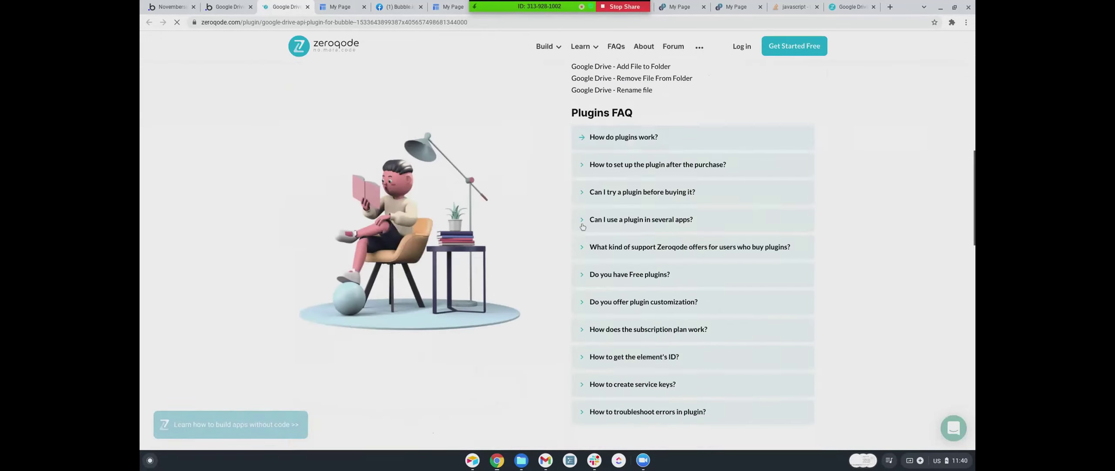
scroll(583, 227, up, 12)
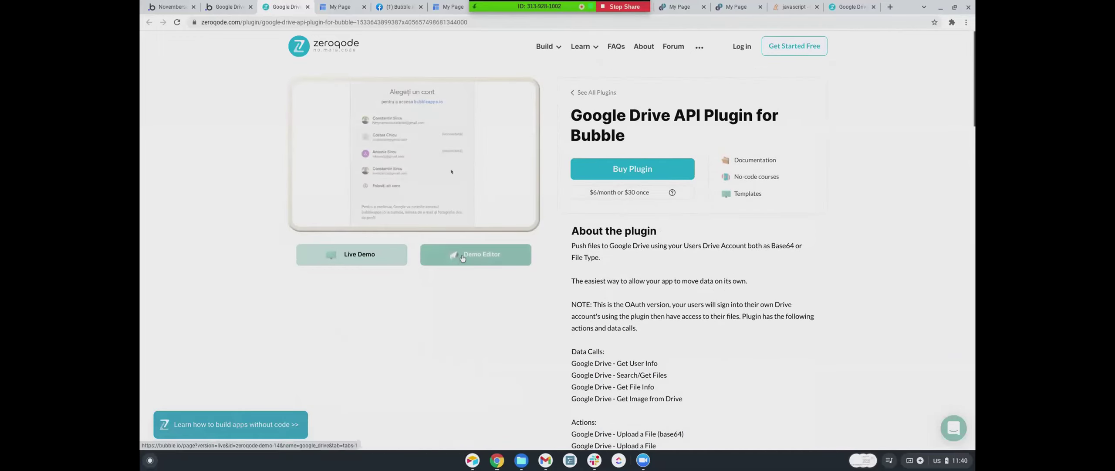
click(461, 251)
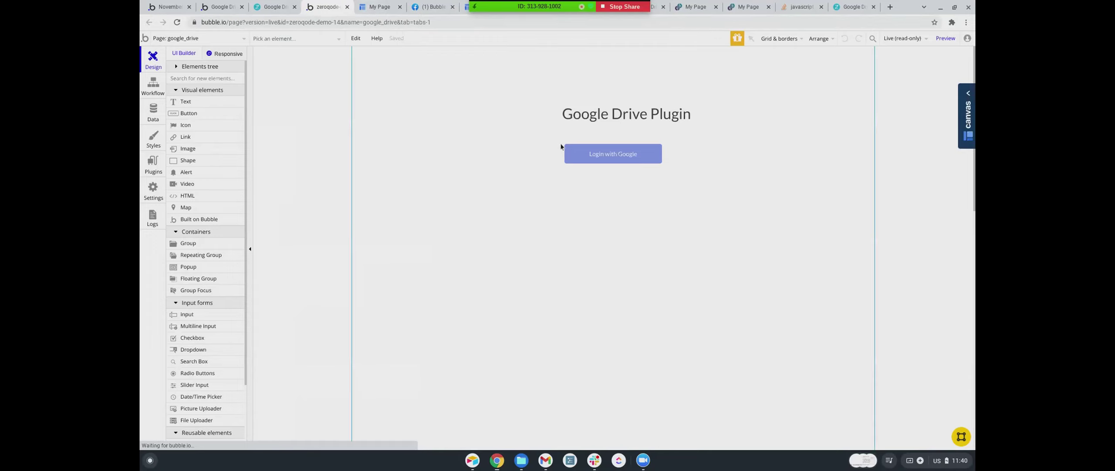
click(617, 155)
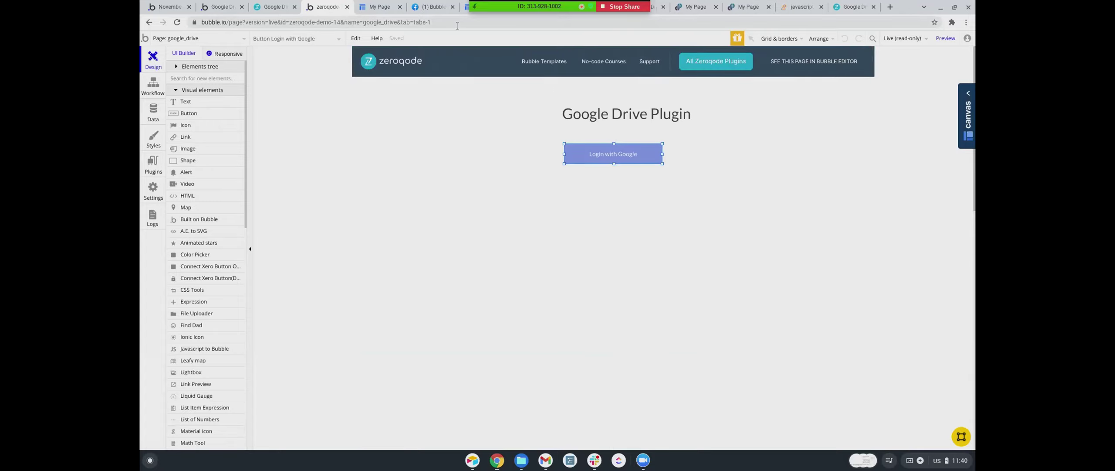
- Open the Google Drive plugin's documentation from the Zeroqode page and read the introduction, prerequisites and setup instructions
click(277, 7)
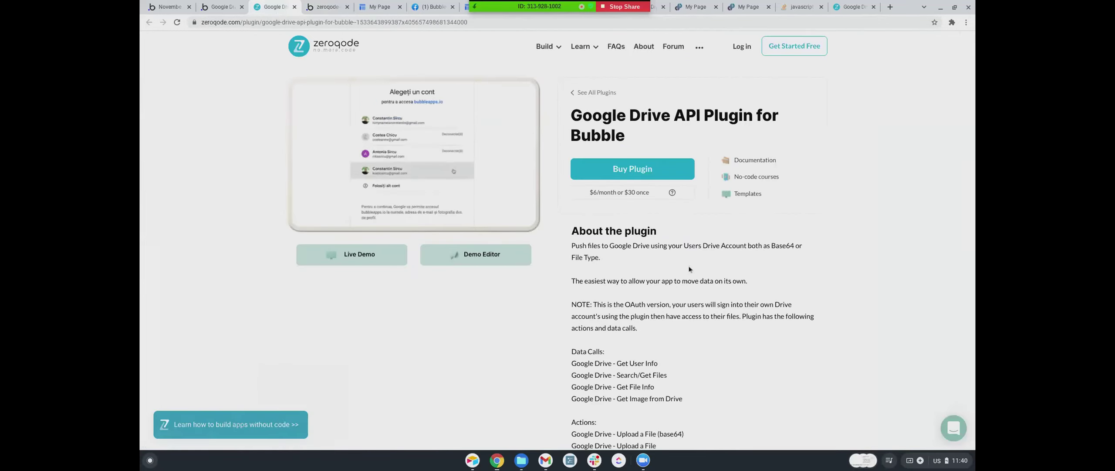
scroll(689, 269, down, 1)
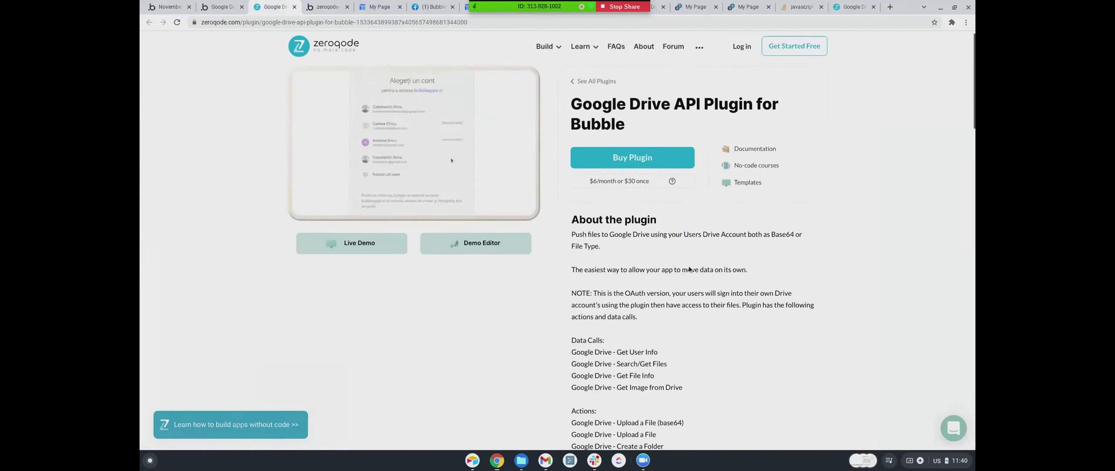
click(745, 151)
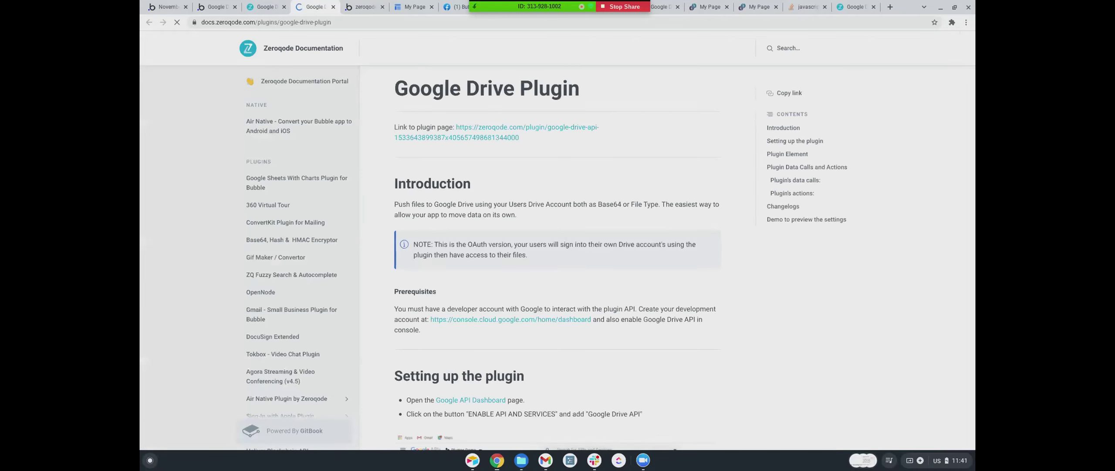
scroll(610, 223, down, 3)
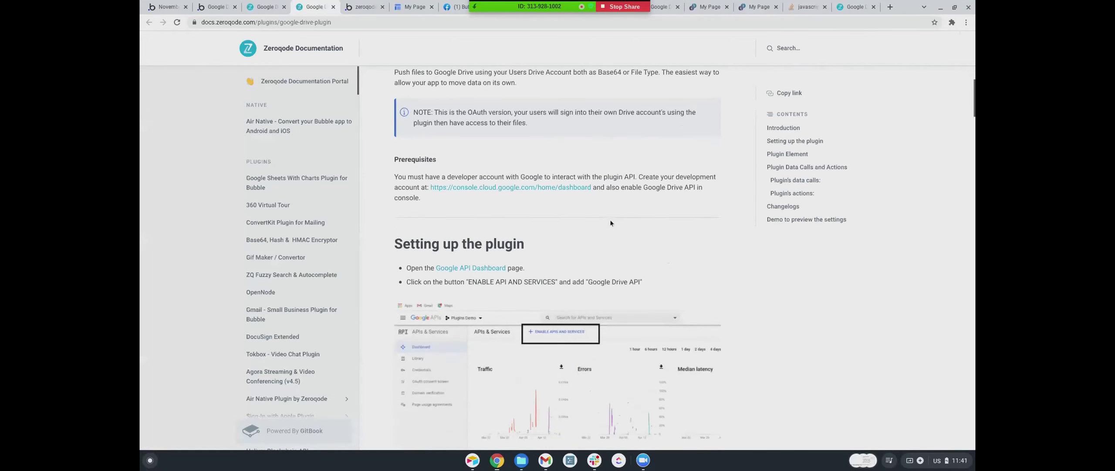
scroll(612, 223, up, 3)
scroll(611, 221, down, 1)
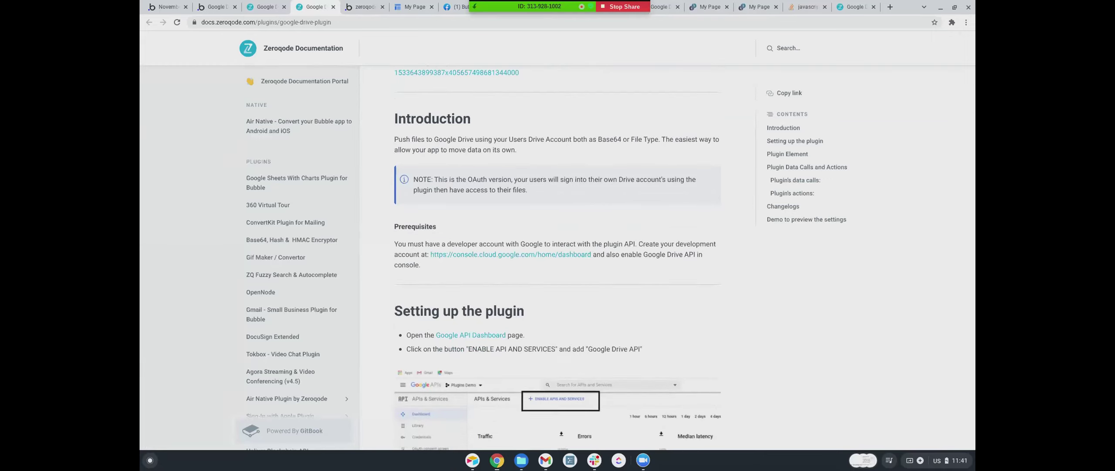
scroll(636, 252, down, 2)
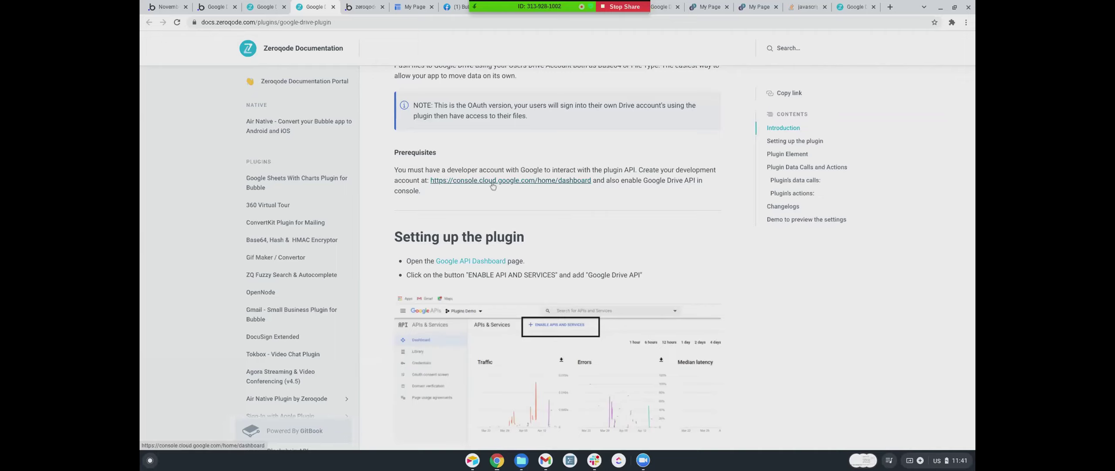
- Search the web for "google developer console" in a new tab and open the Google Developers Console
click(891, 7)
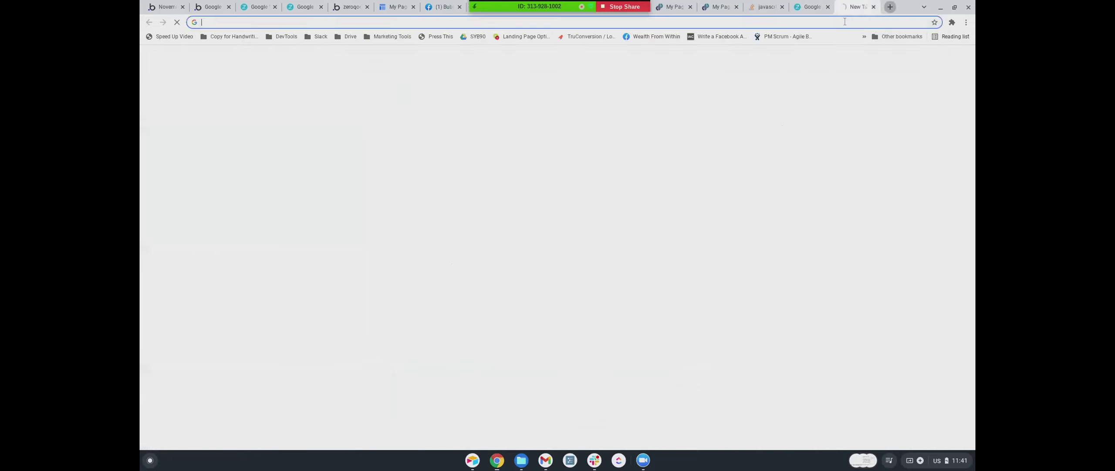
text(google)
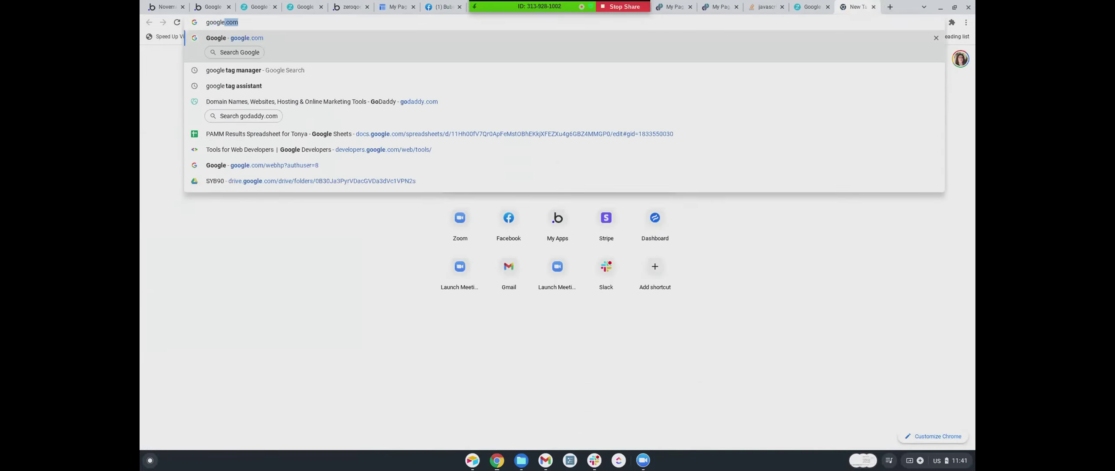
text( developer console)
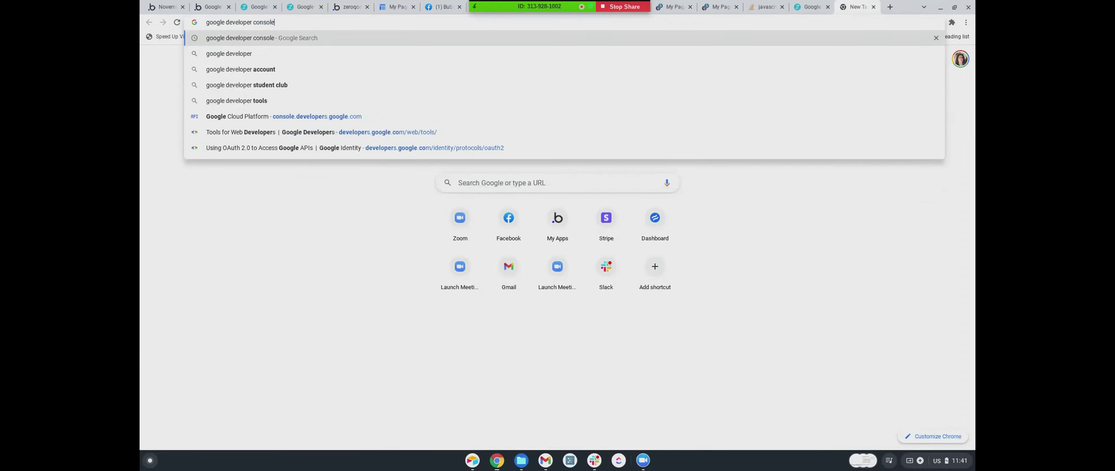
key(Return)
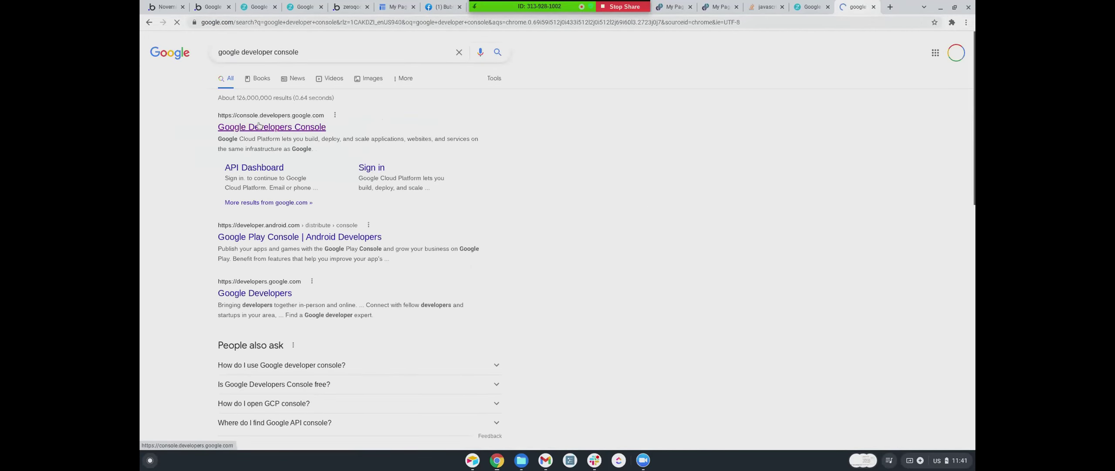
click(259, 128)
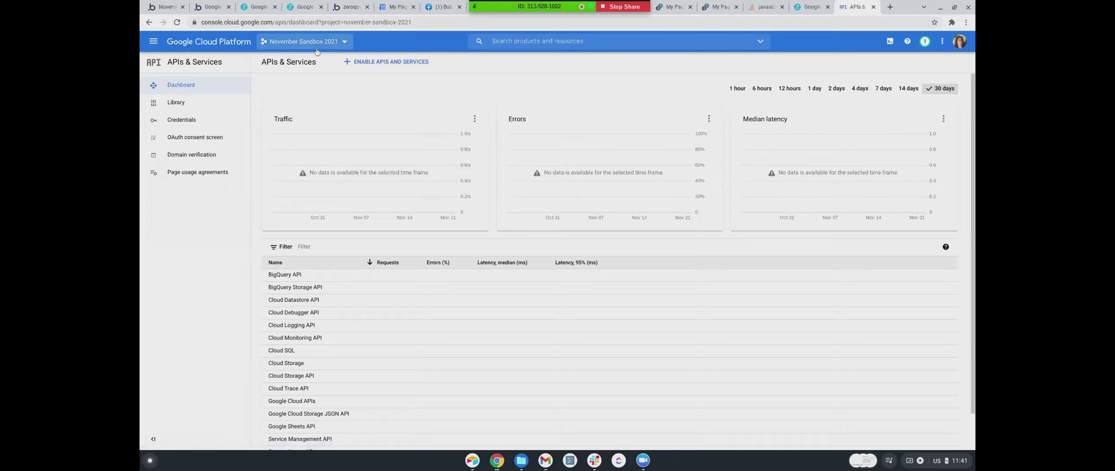
- Select the November Sandbox 2021 project and open its OAuth consent screen
click(302, 41)
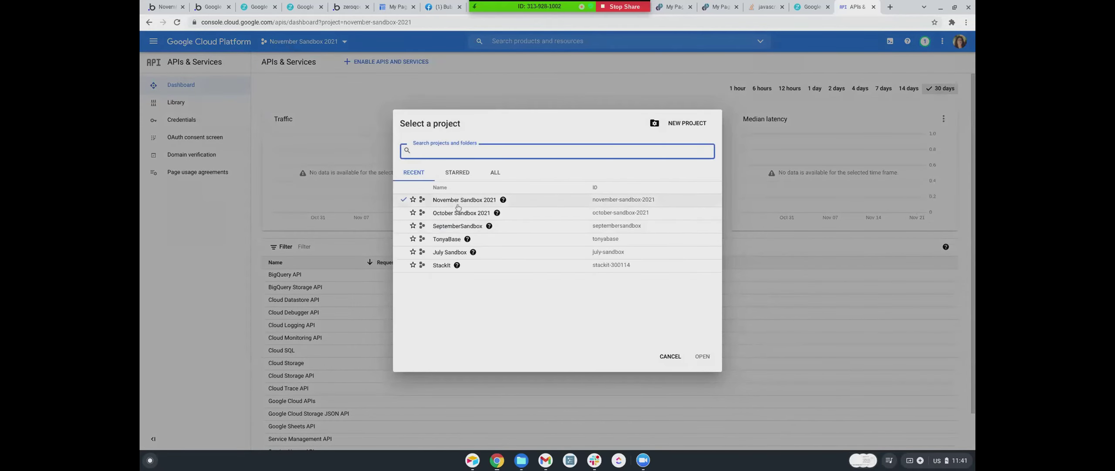
click(482, 131)
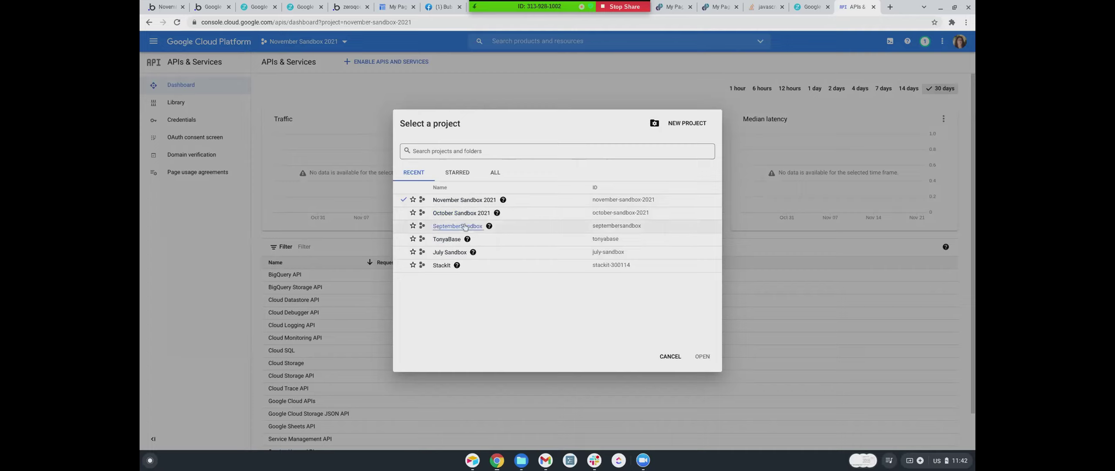
click(455, 200)
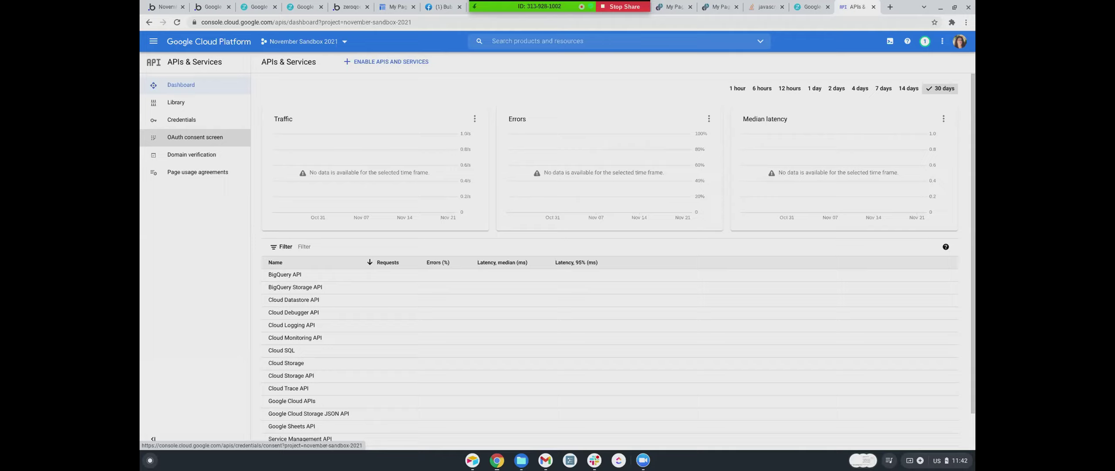
click(177, 138)
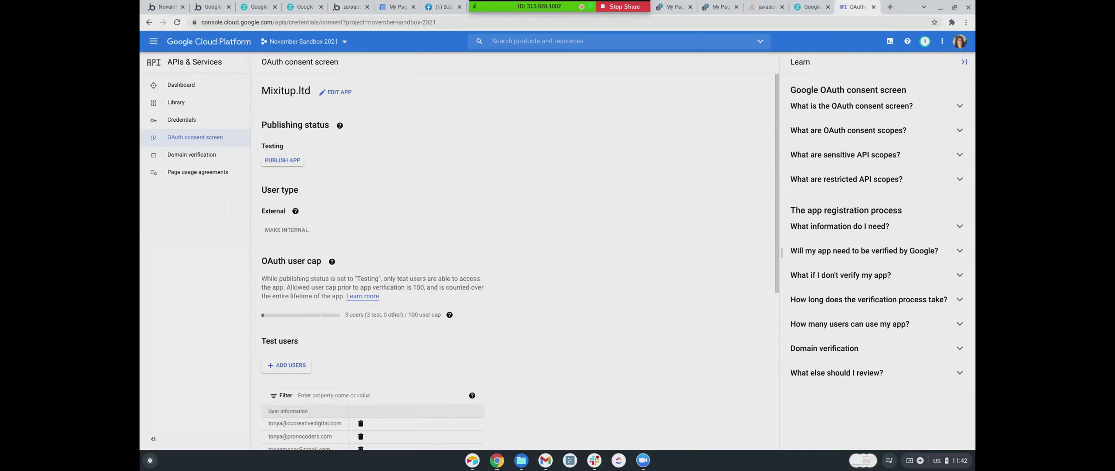
- Review the Mixitup.ltd consent screen's publishing status, user type, user cap, test users and OAuth rate limits
drag(311, 91, 263, 91)
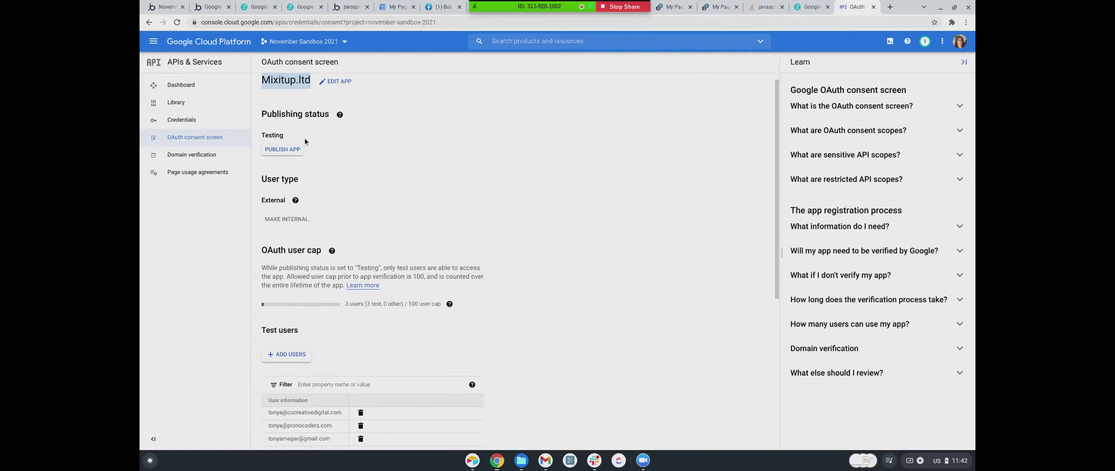
scroll(283, 92, down, 3)
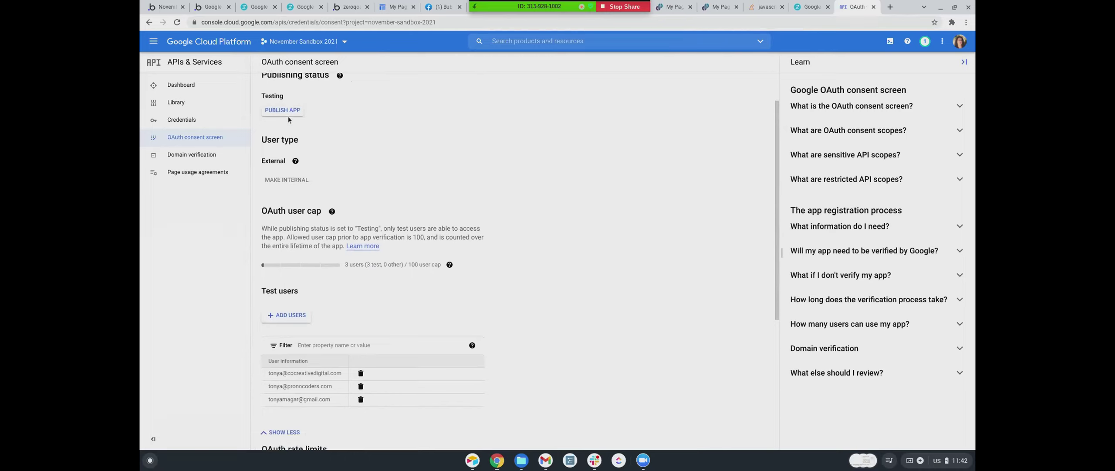
scroll(288, 118, down, 3)
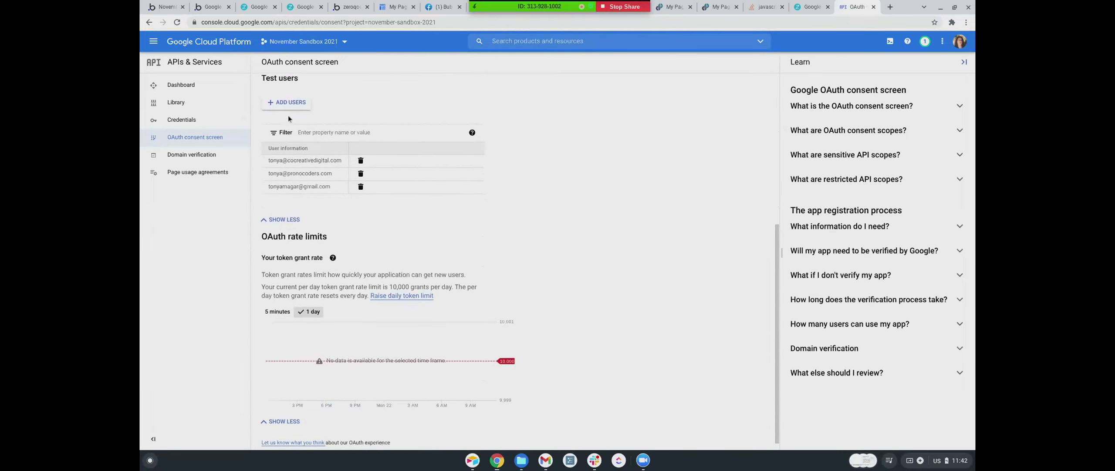
scroll(286, 141, up, 6)
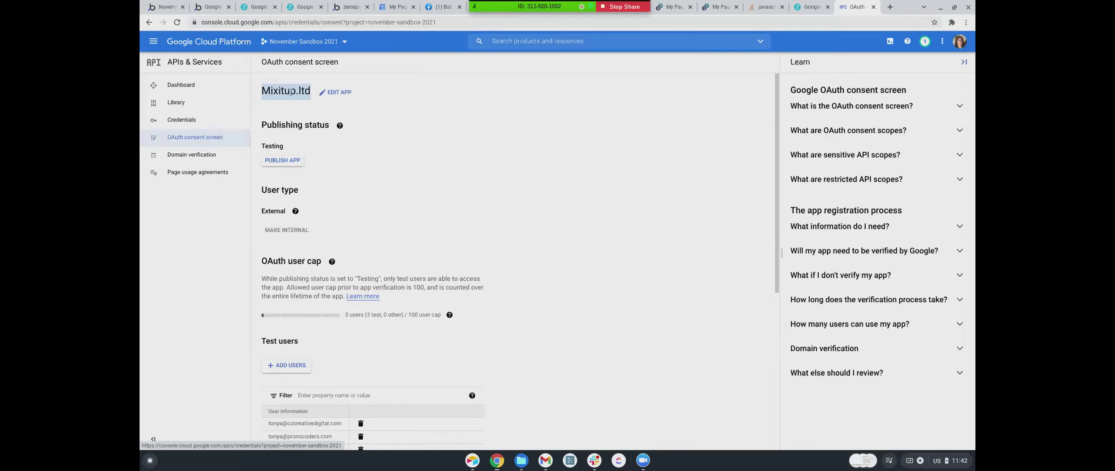
scroll(288, 143, down, 1)
scroll(287, 144, down, 2)
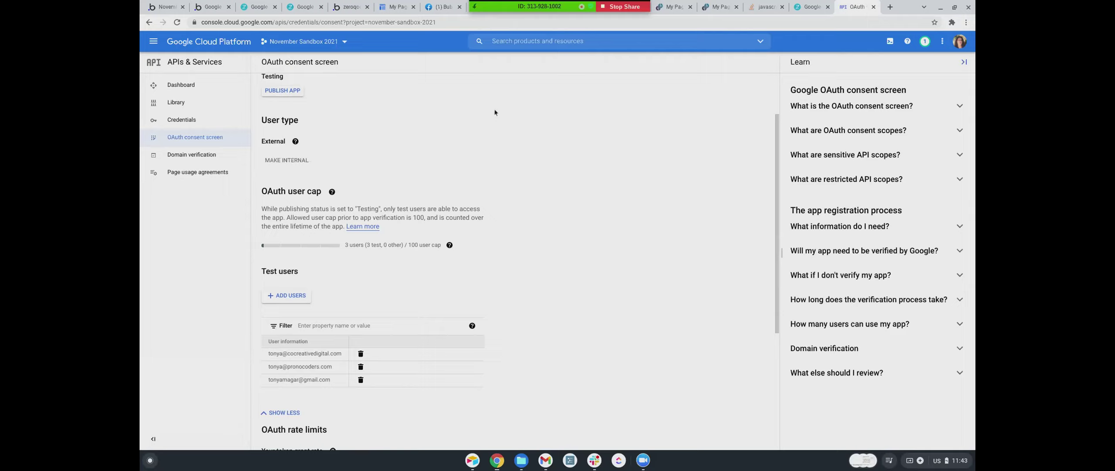
scroll(325, 169, down, 1)
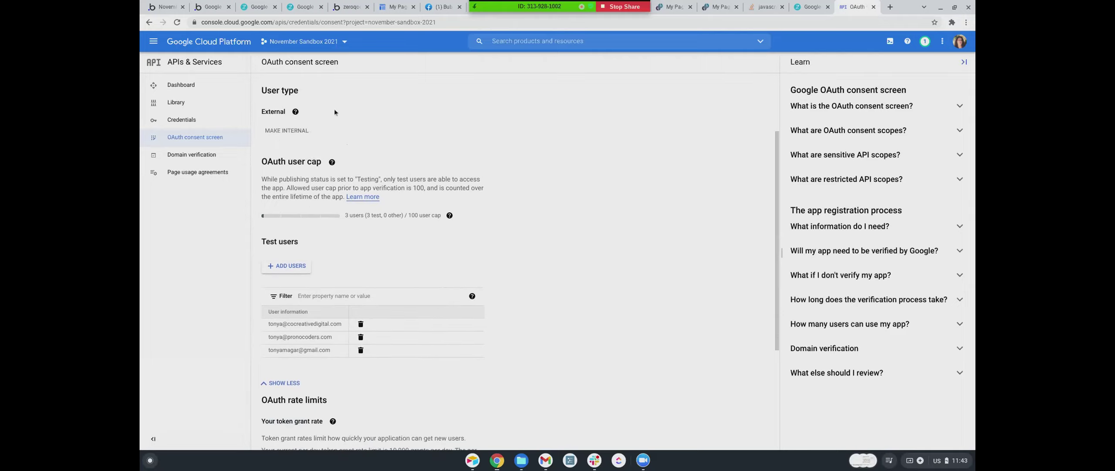
scroll(307, 126, up, 3)
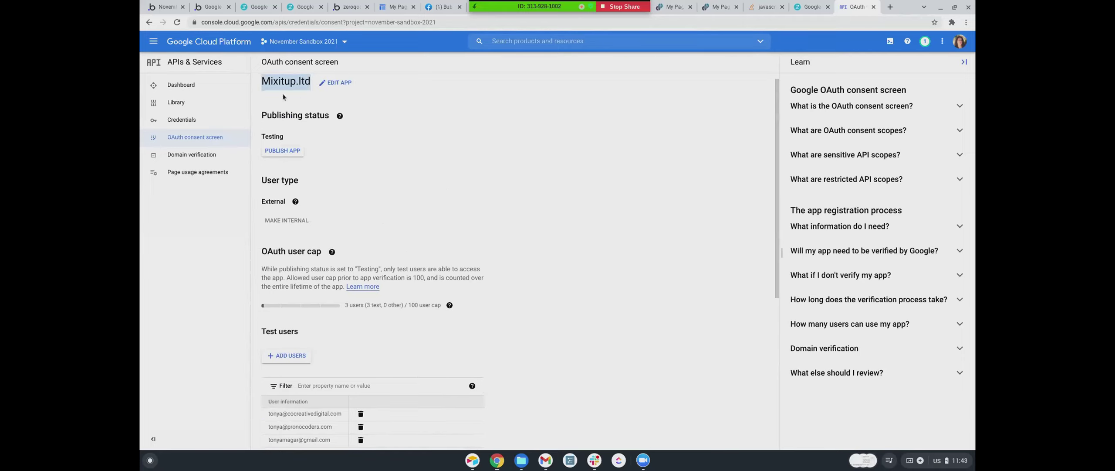
scroll(447, 211, down, 4)
scroll(446, 212, down, 3)
scroll(319, 164, down, 2)
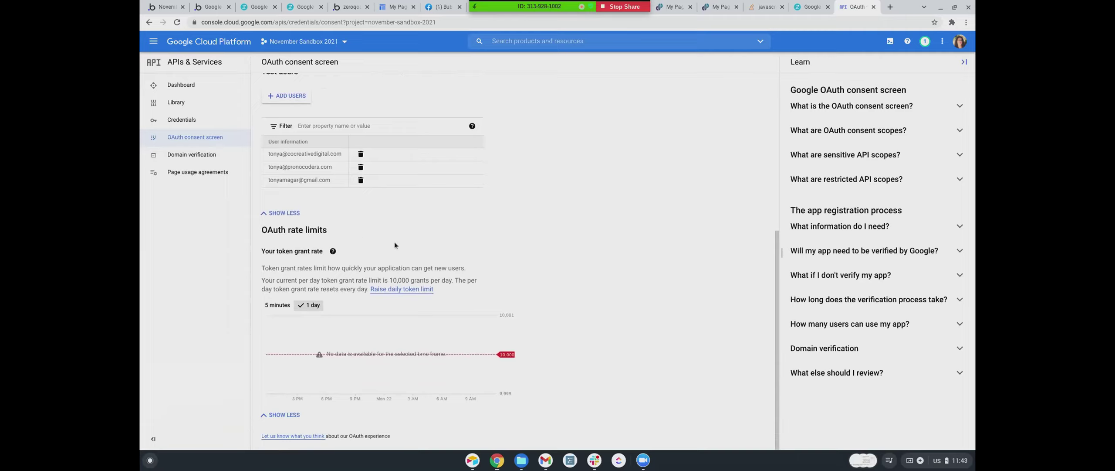
scroll(294, 375, up, 1)
scroll(295, 374, up, 6)
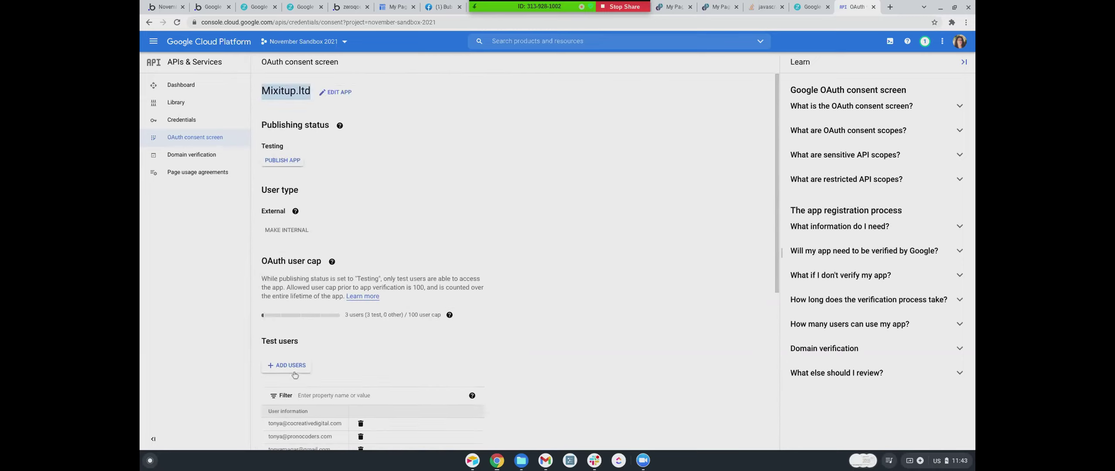
- Open the Mixitup.ltd app registration for editing, review its app and domain information, and save to continue to Scopes
click(337, 92)
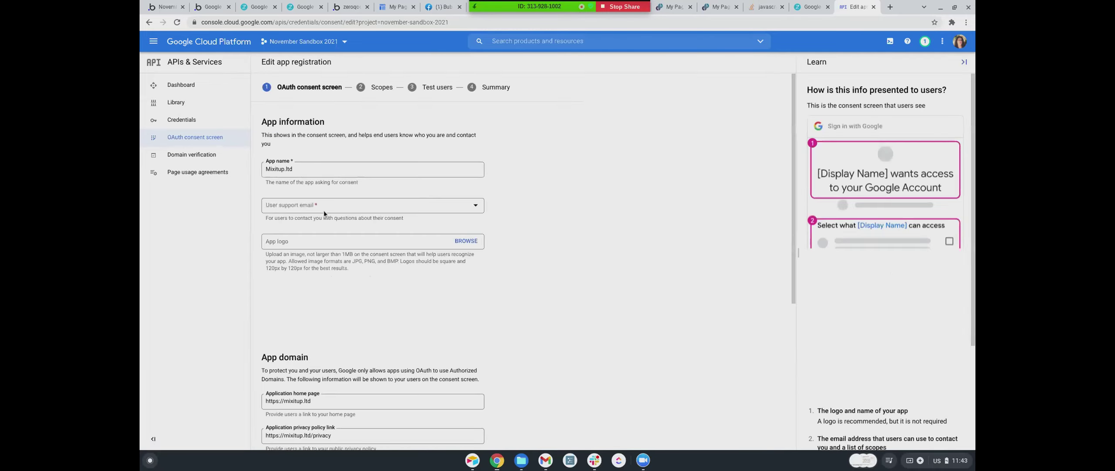
scroll(283, 131, down, 1)
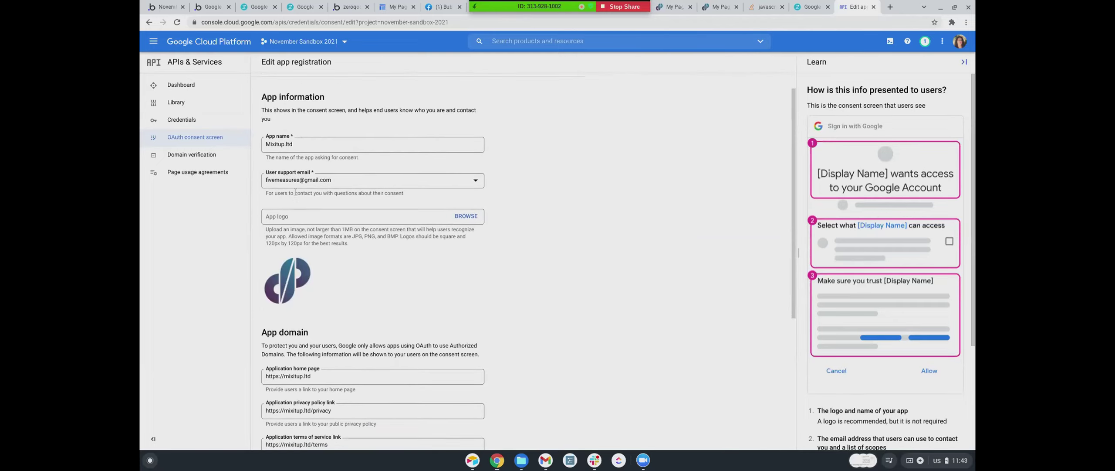
scroll(295, 192, down, 3)
scroll(259, 284, down, 5)
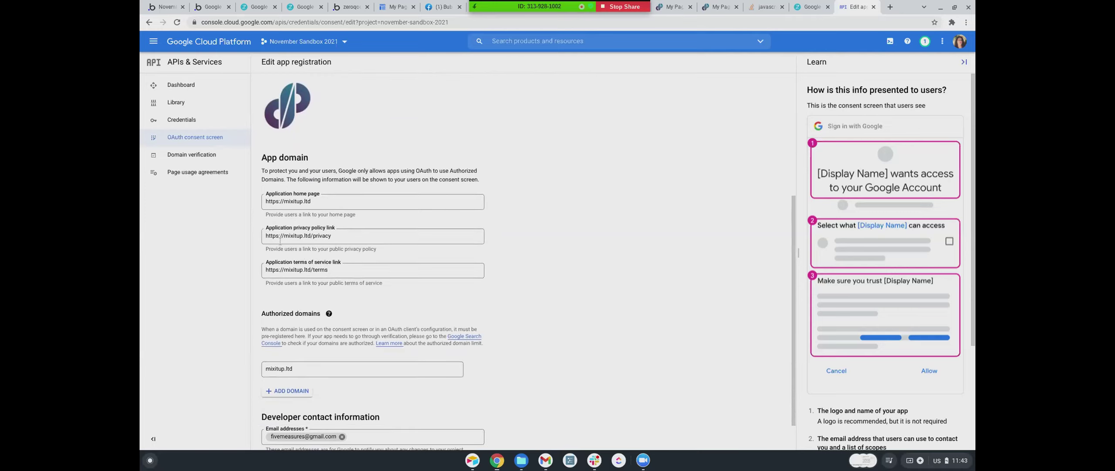
scroll(296, 283, down, 2)
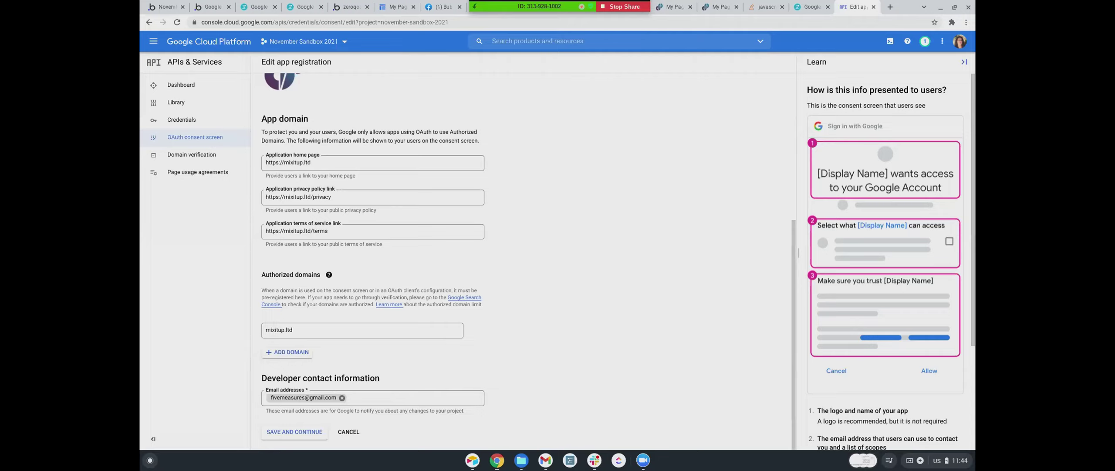
click(296, 431)
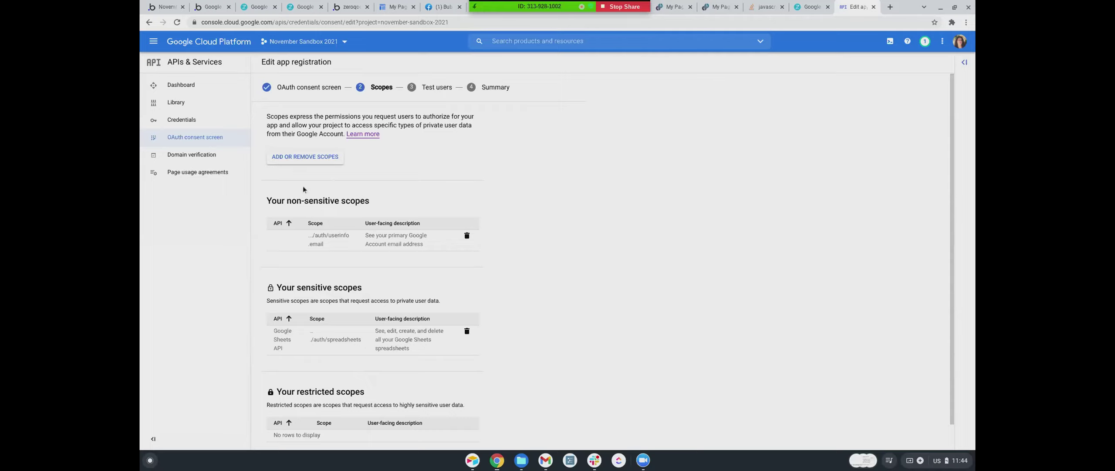
- Start adding or removing scopes and filter the list for "drive" by "See, edit, create, and delete all of your Google Drive files"
scroll(299, 307, down, 1)
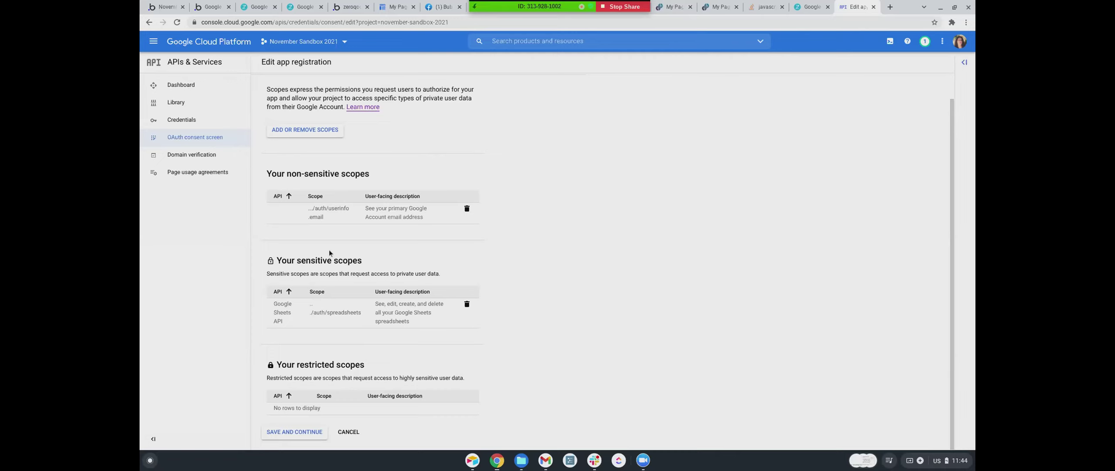
click(307, 133)
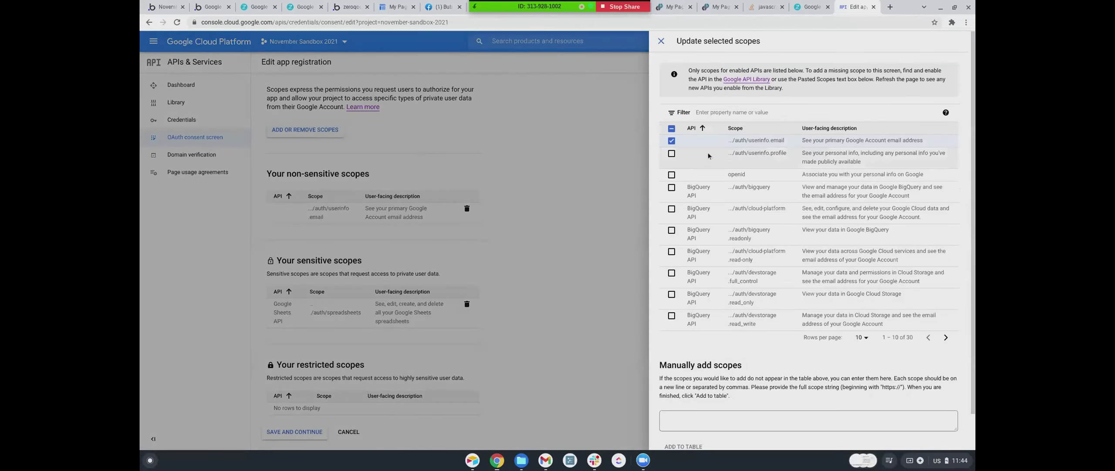
scroll(740, 148, down, 1)
scroll(740, 148, down, 2)
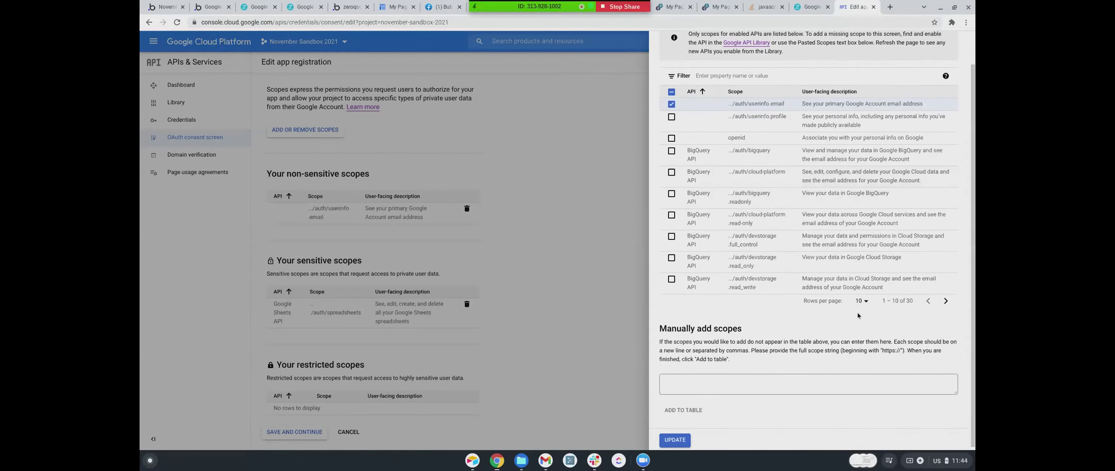
scroll(759, 343, up, 2)
click(736, 112)
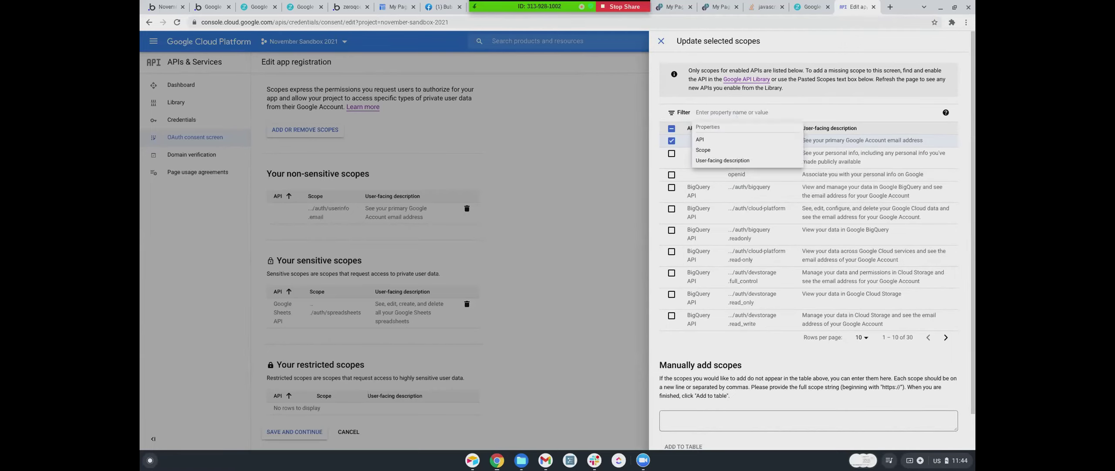
text(drive)
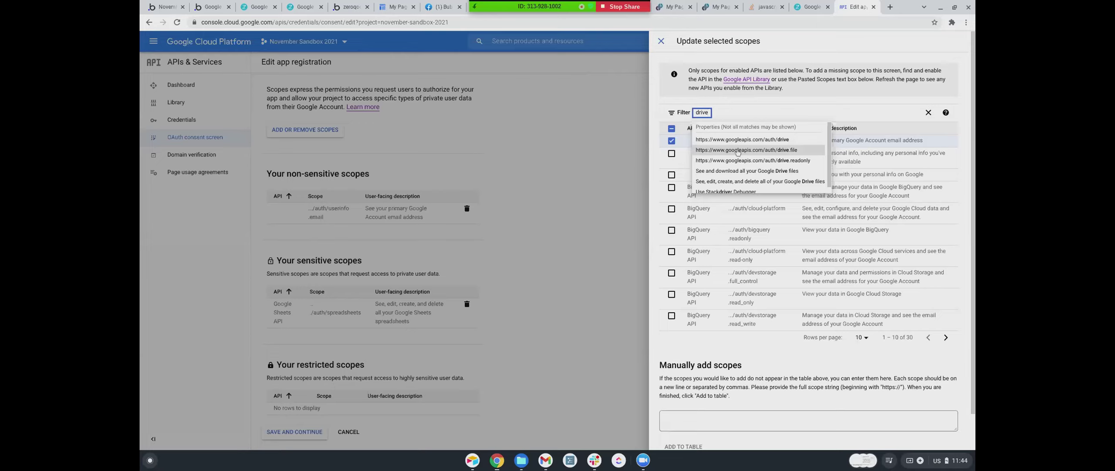
click(732, 184)
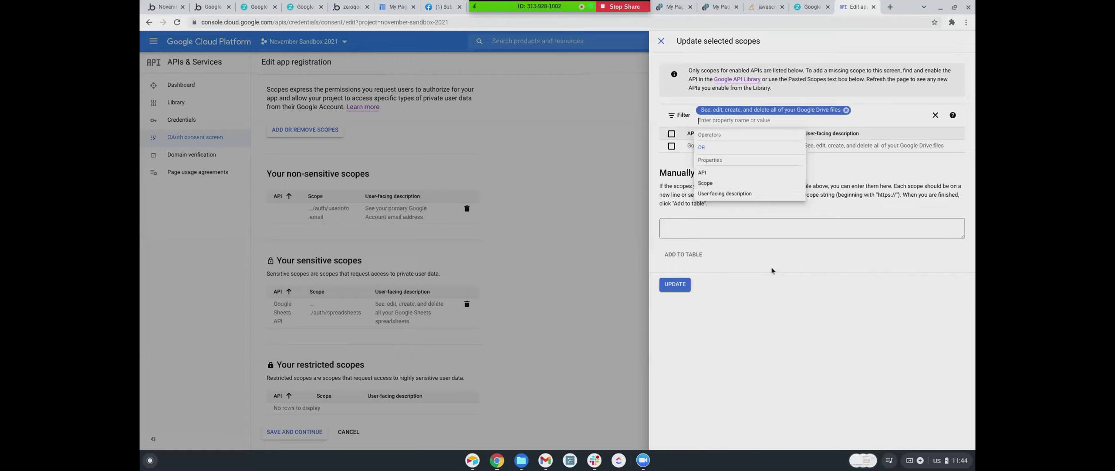
key(Escape)
text(drive)
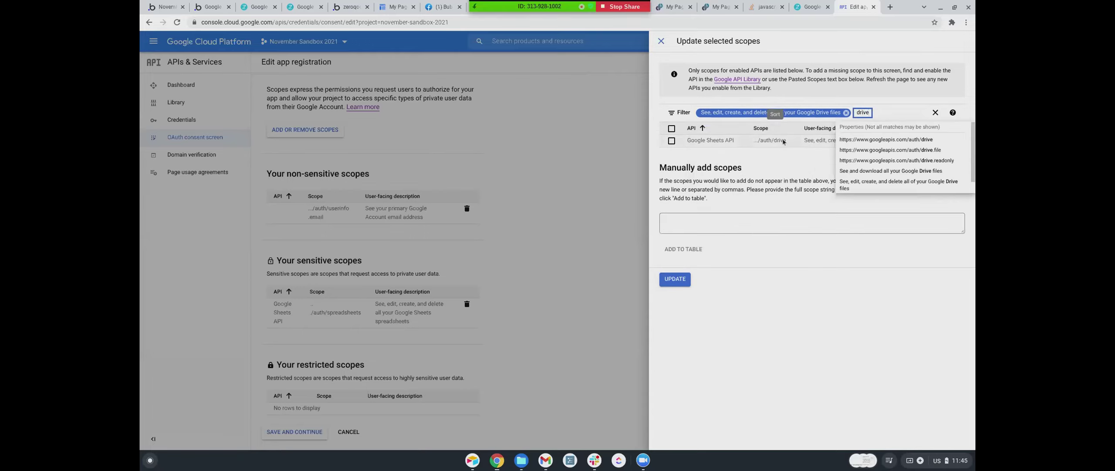
click(877, 140)
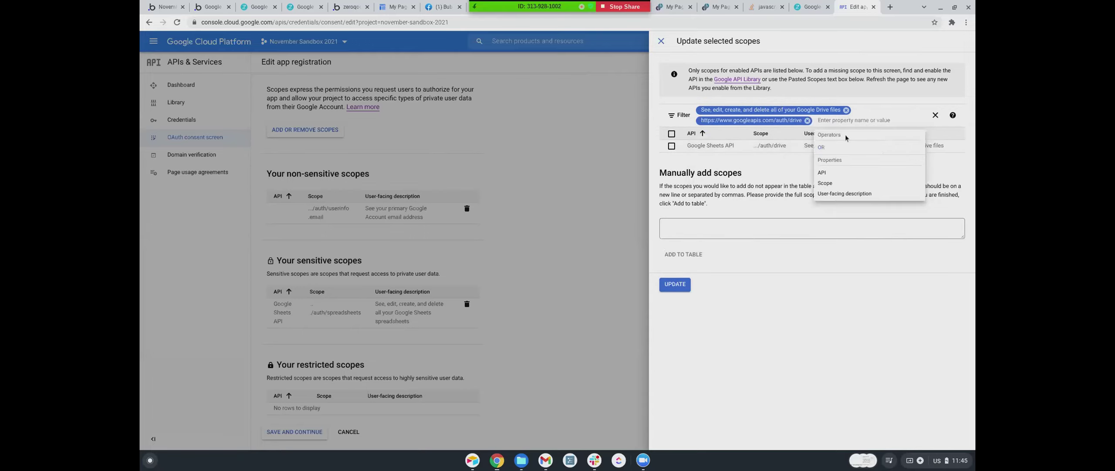
text(drive)
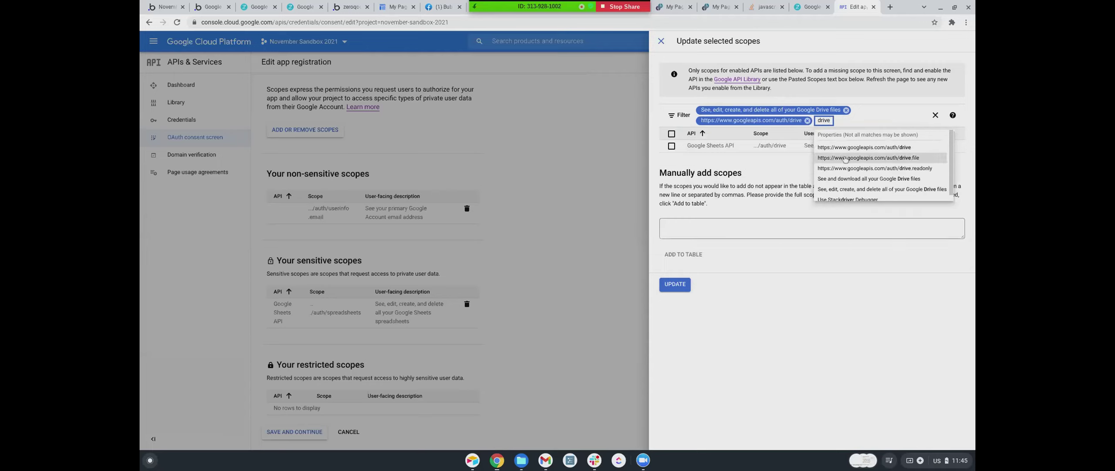
click(846, 158)
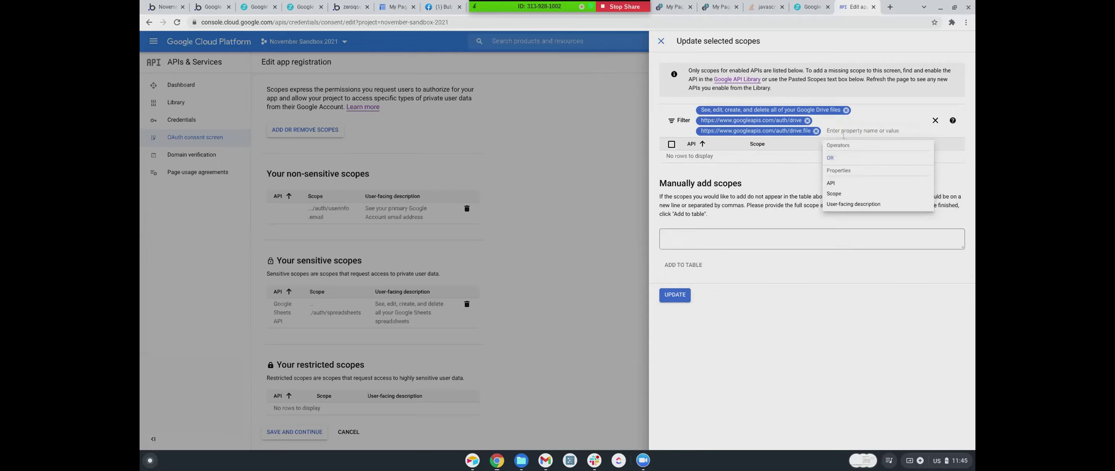
text(drive)
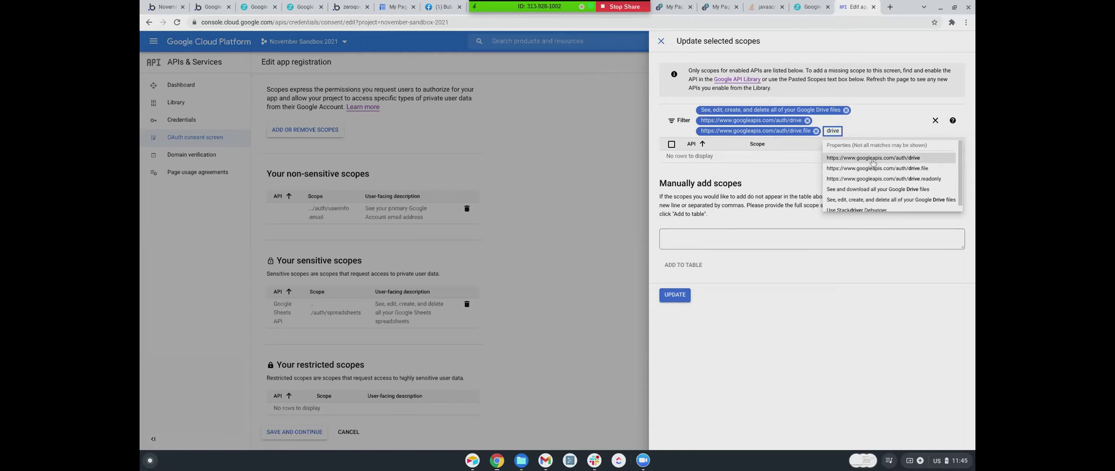
click(853, 191)
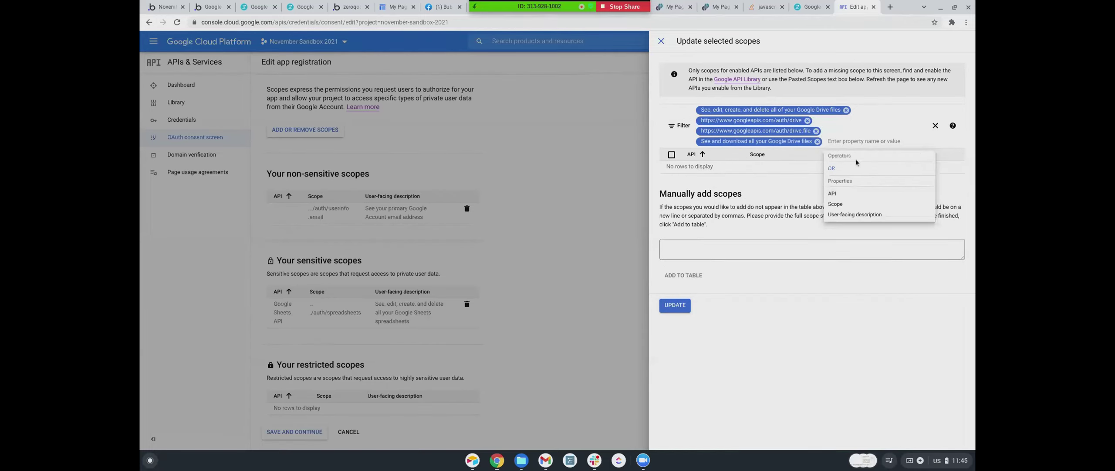
text(drive)
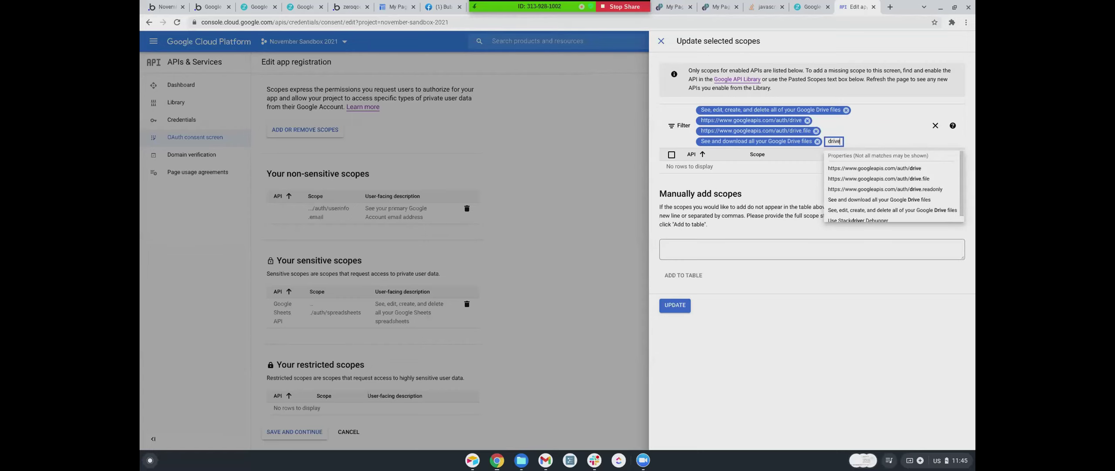
scroll(870, 179, down, 1)
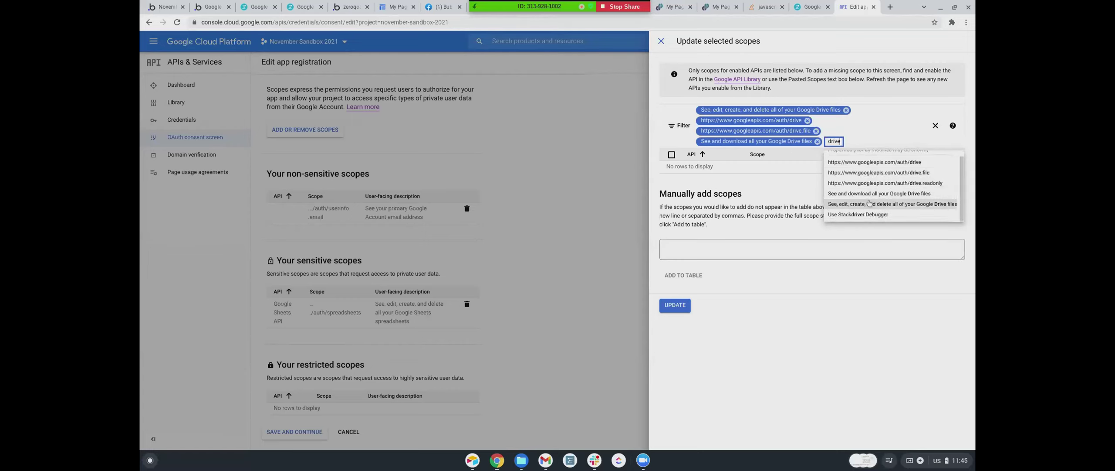
key(BackSpace)
key(BackSpace)
key(BackSpace)
key(BackSpace)
key(BackSpace)
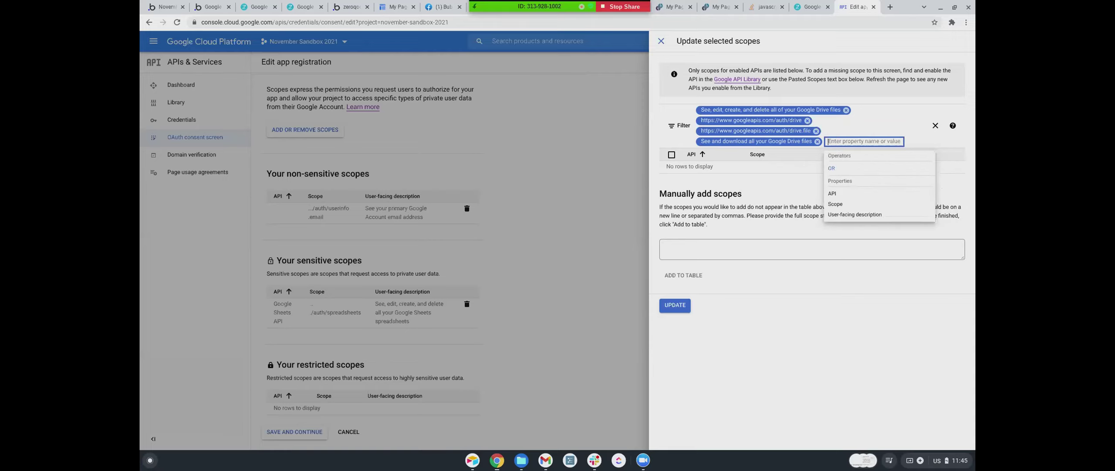
- Remove all four Google Drive filters from the scope list so that every available scope is listed
click(804, 367)
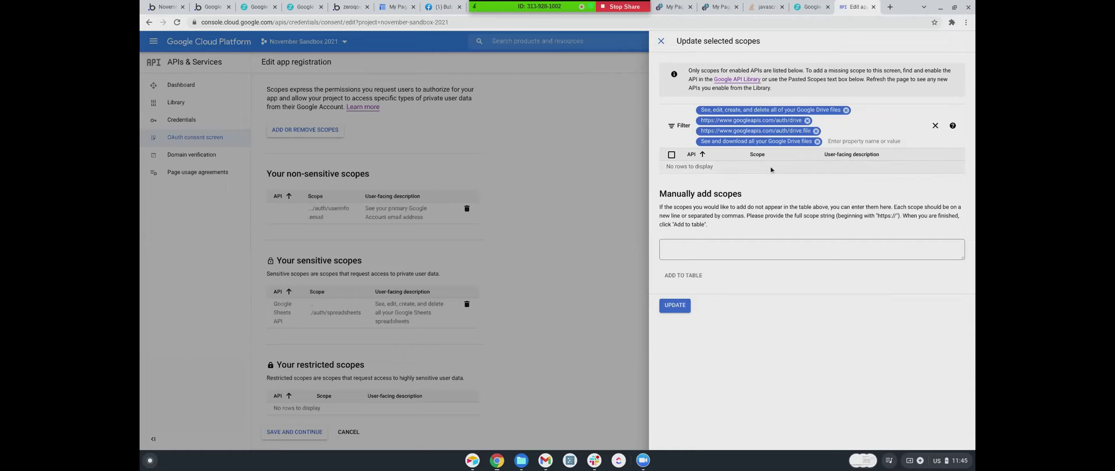
click(846, 110)
click(807, 110)
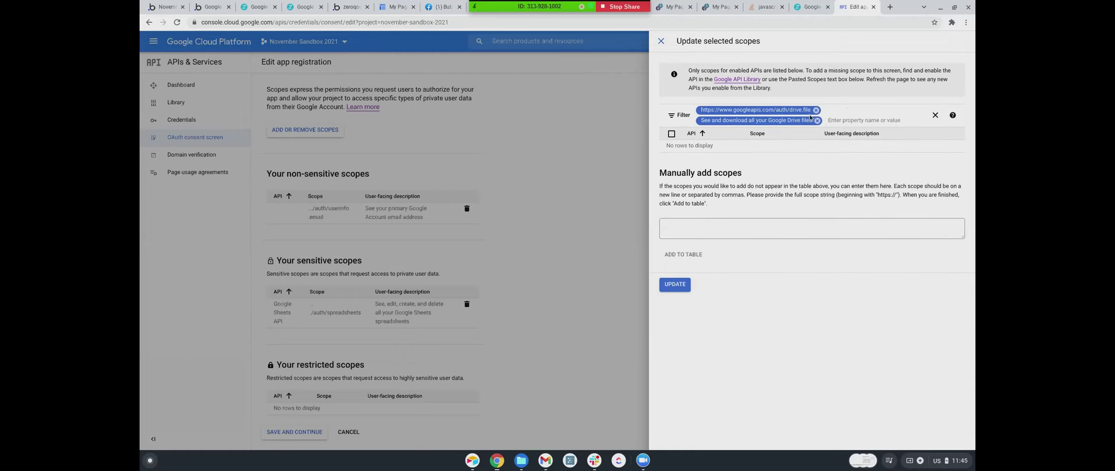
click(816, 114)
click(818, 113)
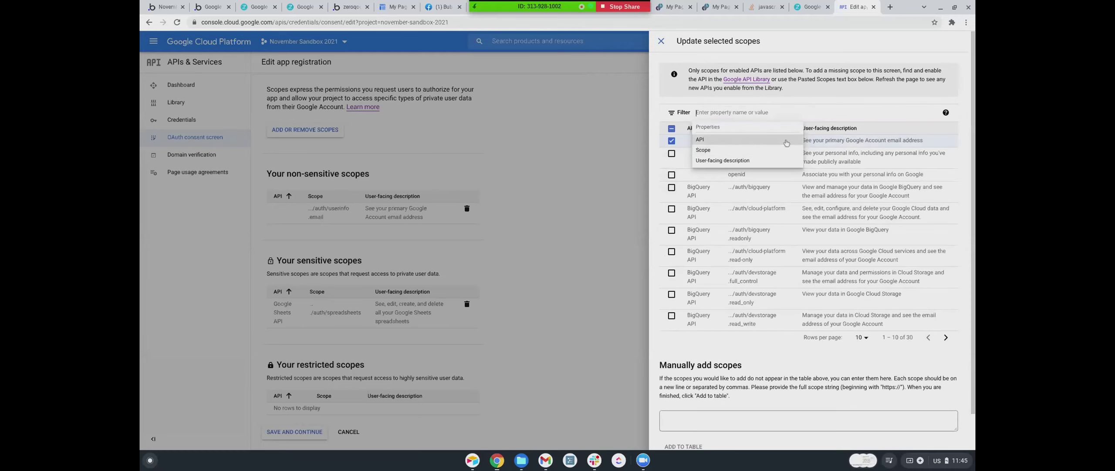
click(912, 132)
click(705, 112)
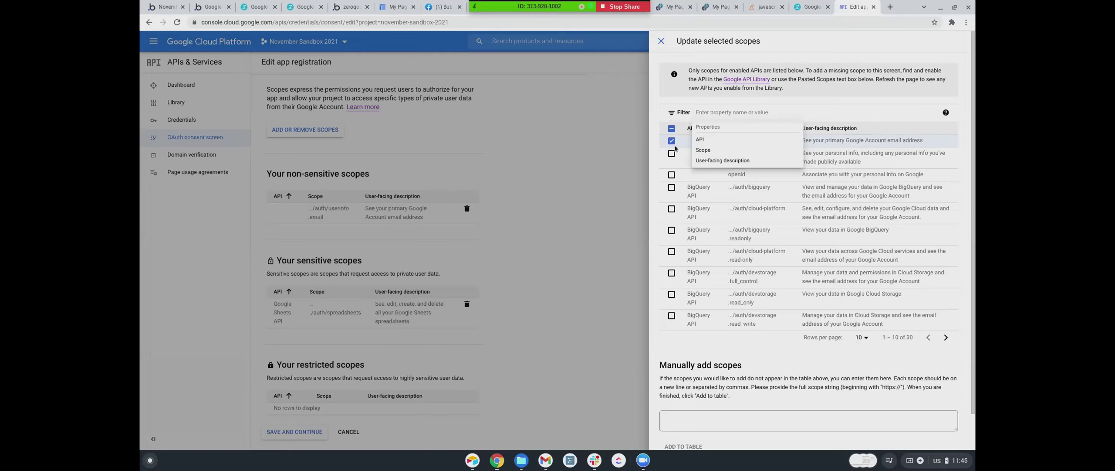
click(703, 150)
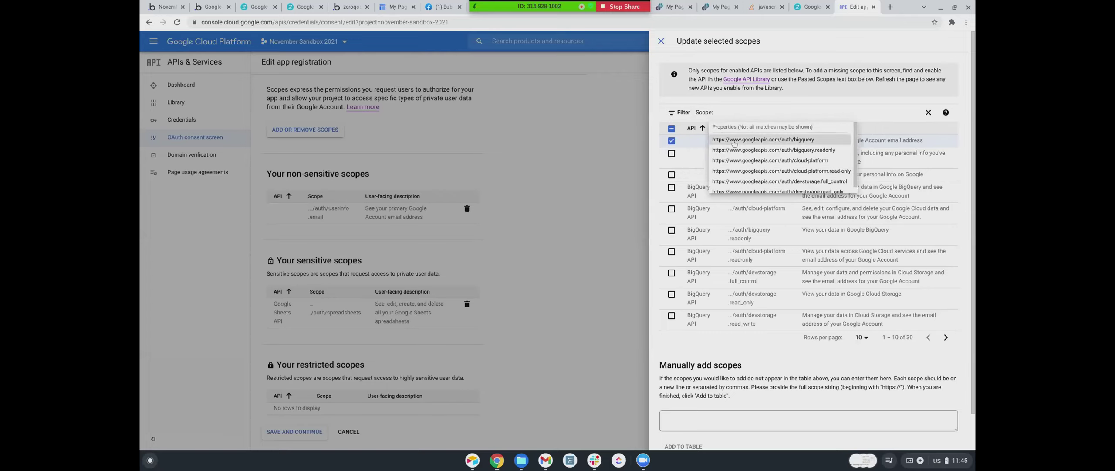
scroll(736, 148, down, 1)
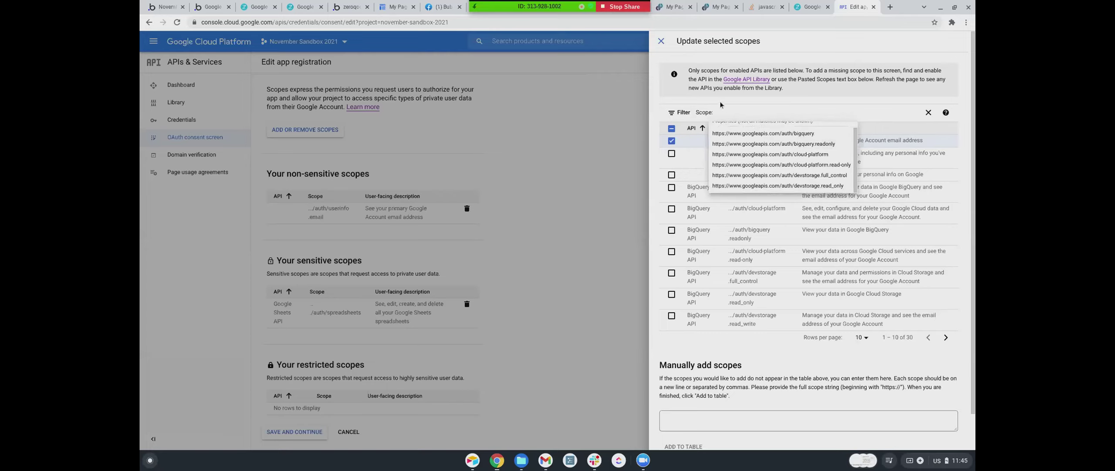
click(928, 112)
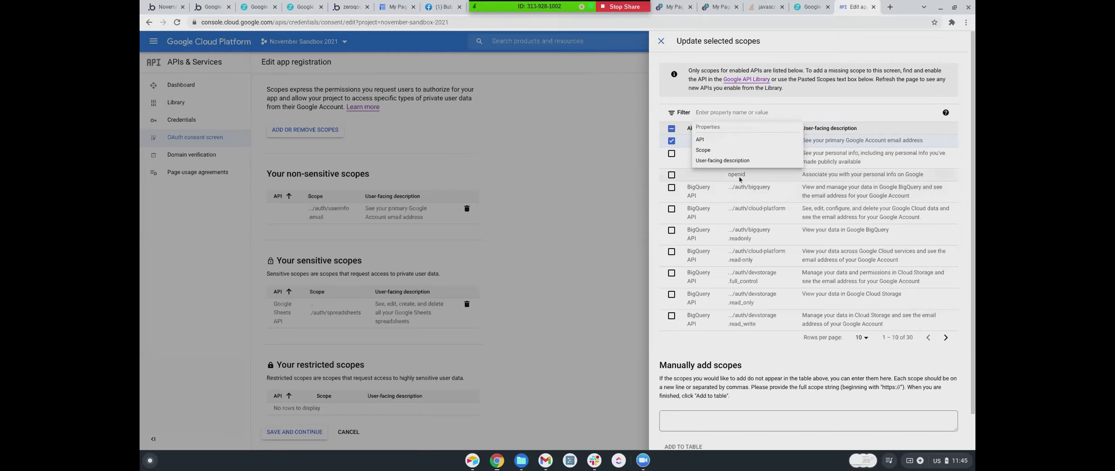
- Page through the unfiltered scope list to check which Google Drive scopes are offered, and close the scope selection without updating
click(739, 178)
scroll(915, 314, down, 1)
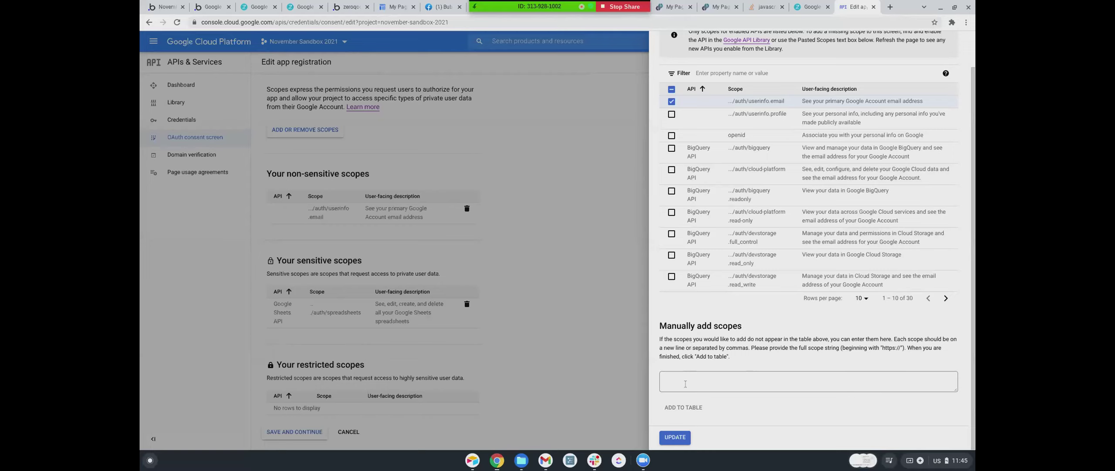
click(946, 298)
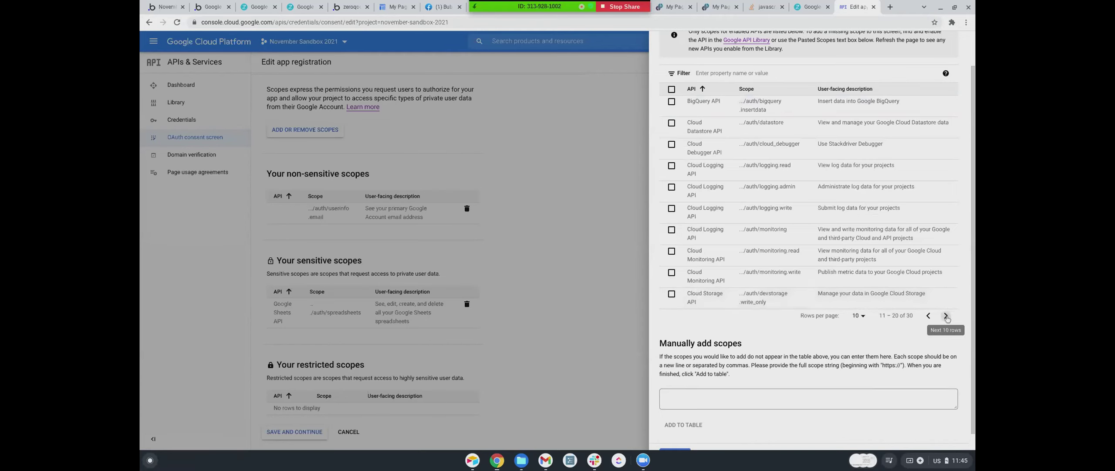
click(946, 316)
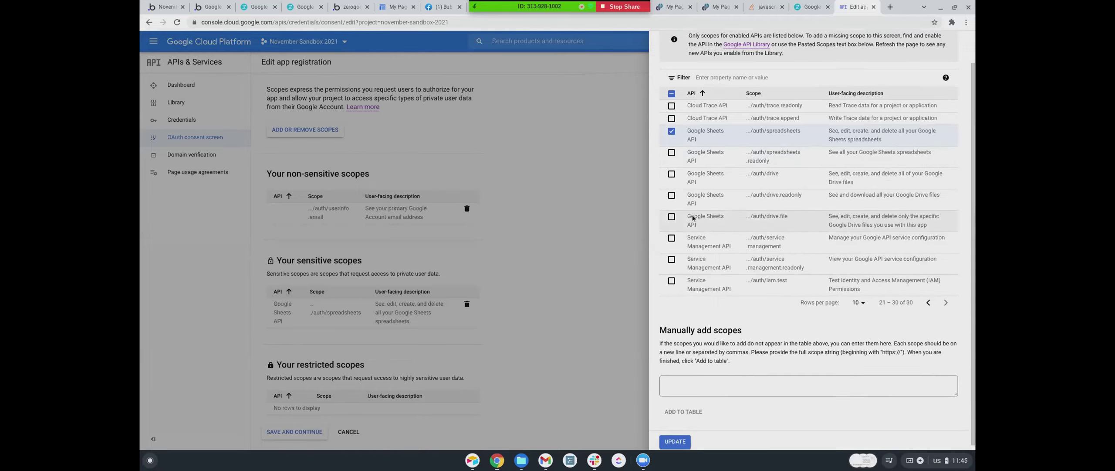
scroll(898, 305, up, 1)
click(928, 337)
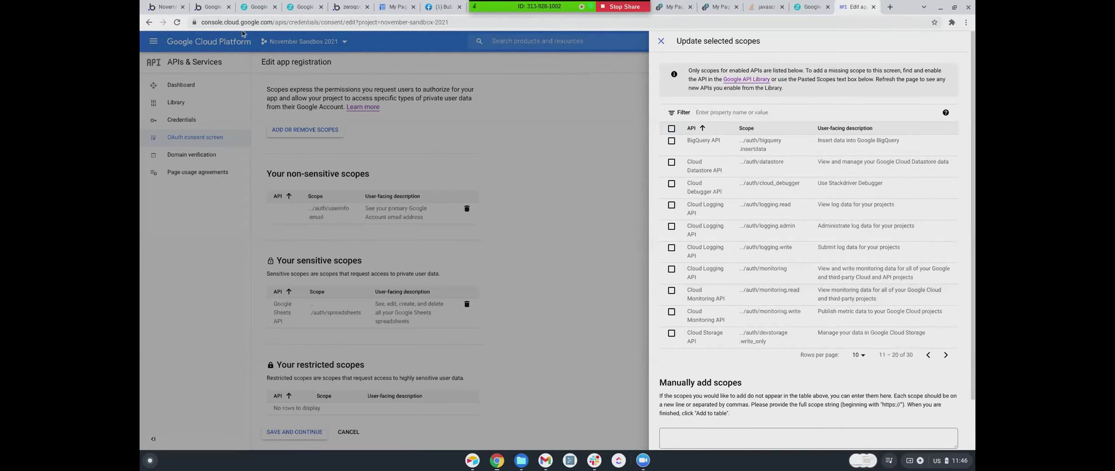
click(499, 86)
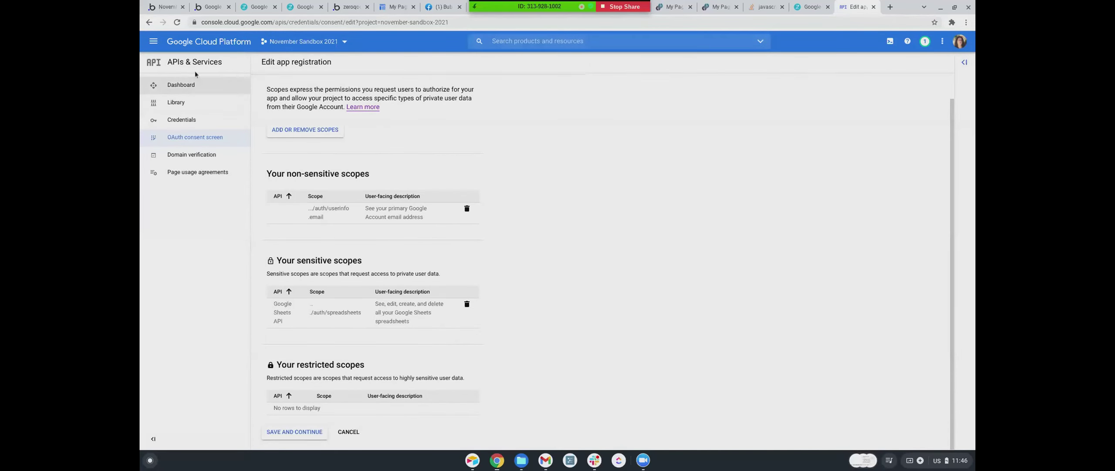
- Search the API Library for "drive" and enable the Google Drive API for the November Sandbox 2021 project
click(195, 85)
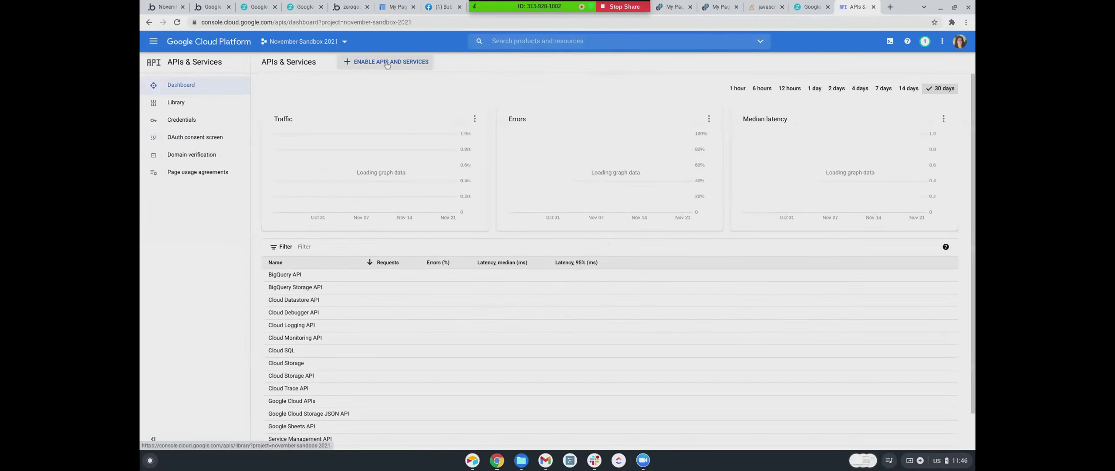
click(387, 64)
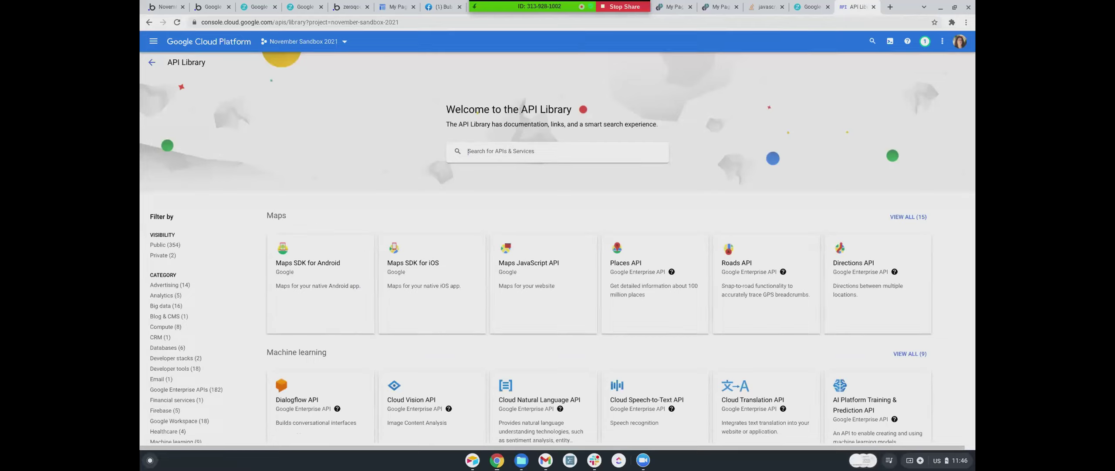
text(drive)
key(Return)
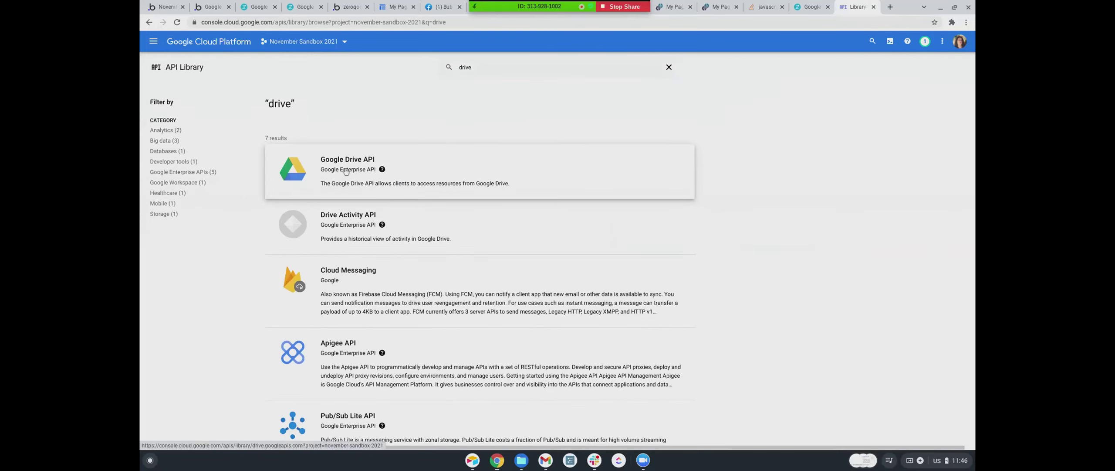
click(346, 171)
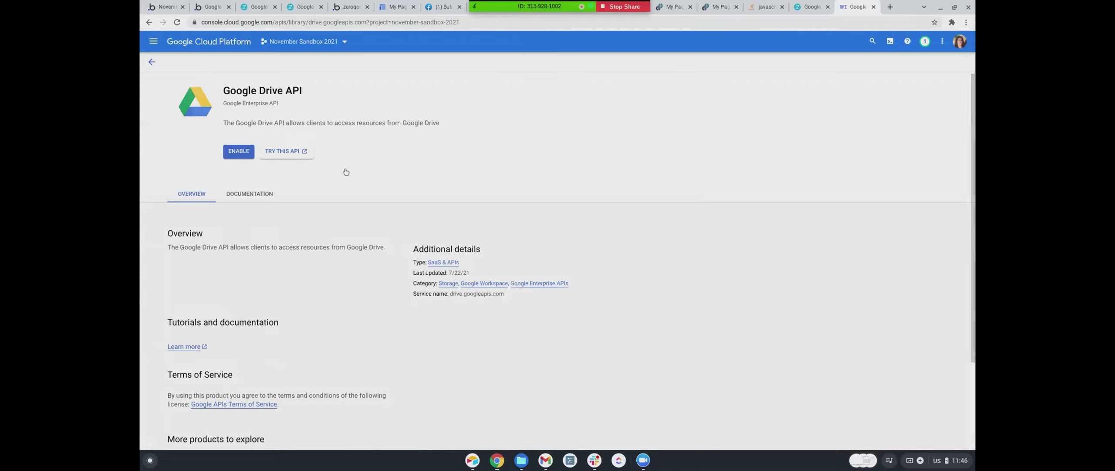
click(245, 152)
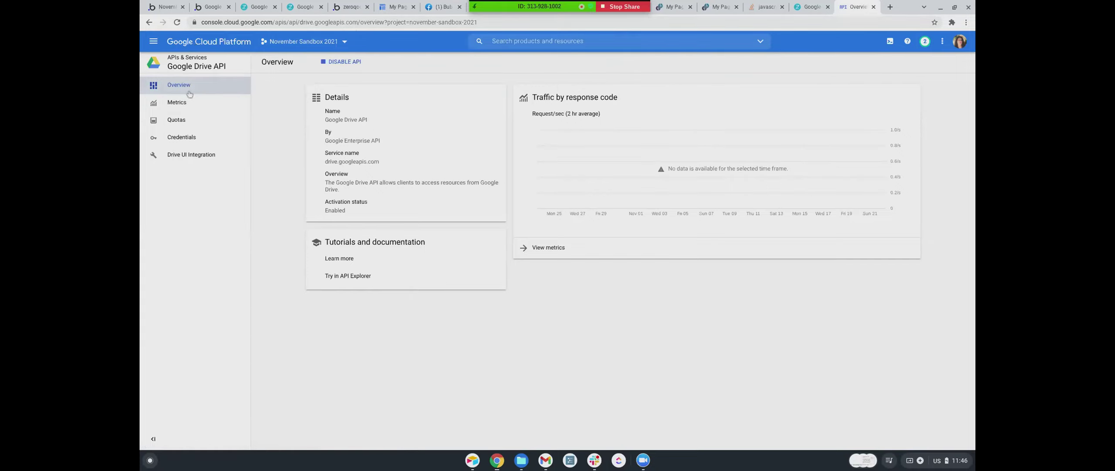
- Return to the OAuth consent screen in APIs & Services, edit the Mixitup.ltd app, and save to continue to Scopes
click(152, 43)
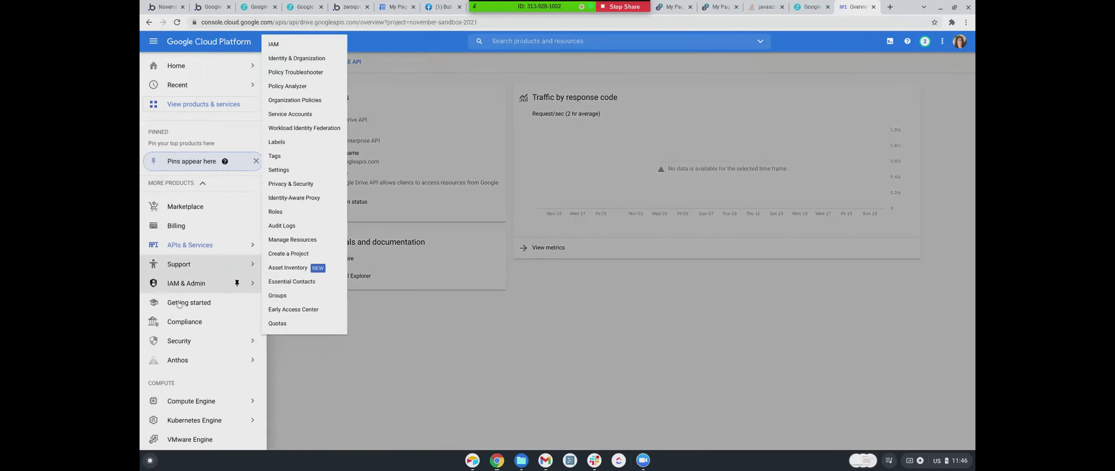
mouse_move(179, 347)
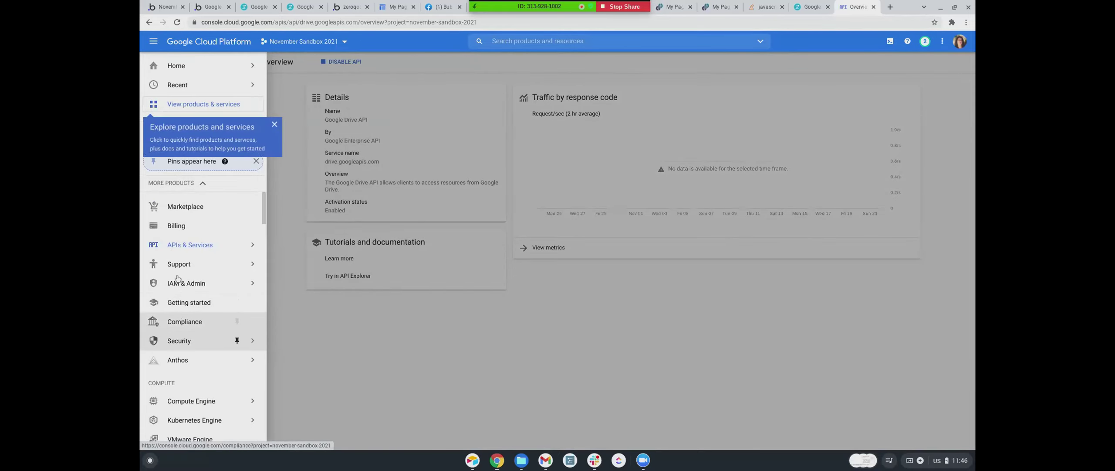
mouse_move(183, 246)
click(274, 251)
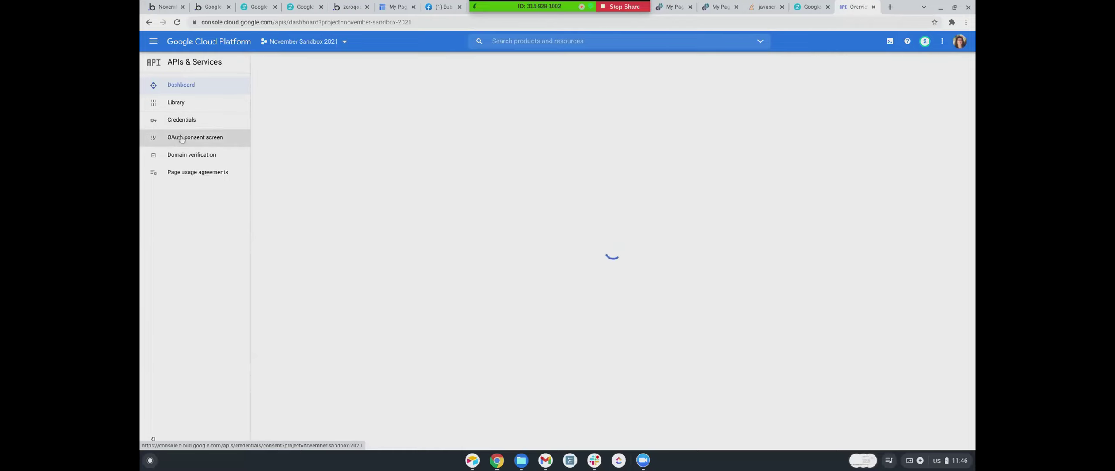
click(182, 137)
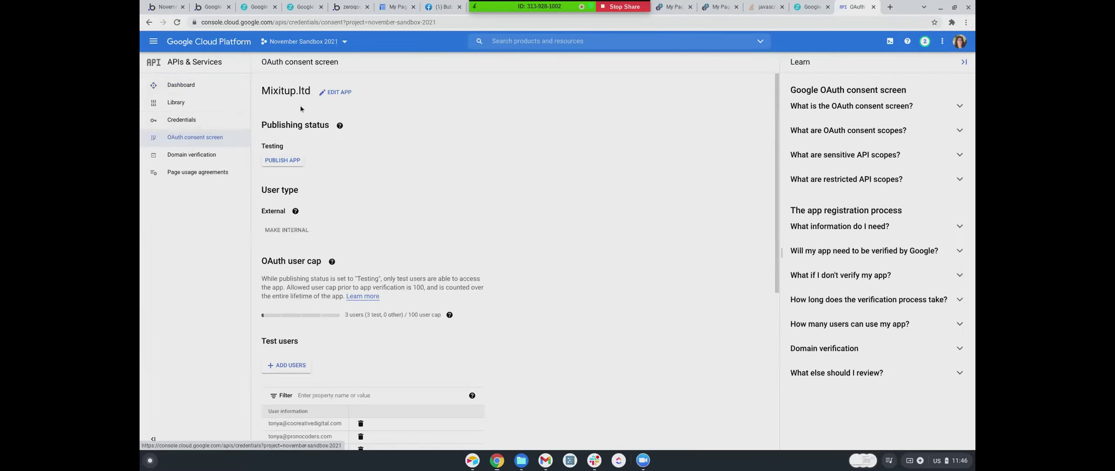
click(334, 92)
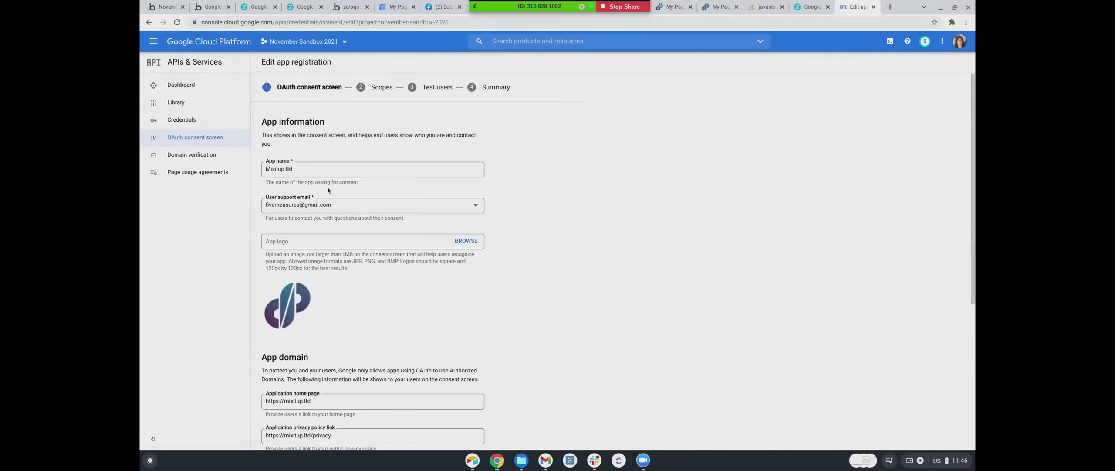
scroll(327, 186, down, 5)
click(300, 433)
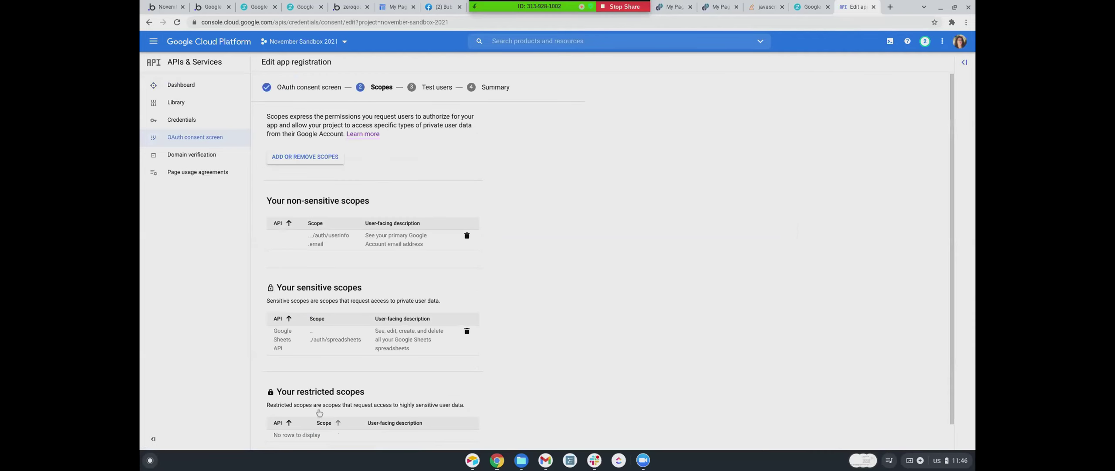
- Add the Google Drive API scope .../auth/docs to the app's selected scopes and update the selection
click(305, 156)
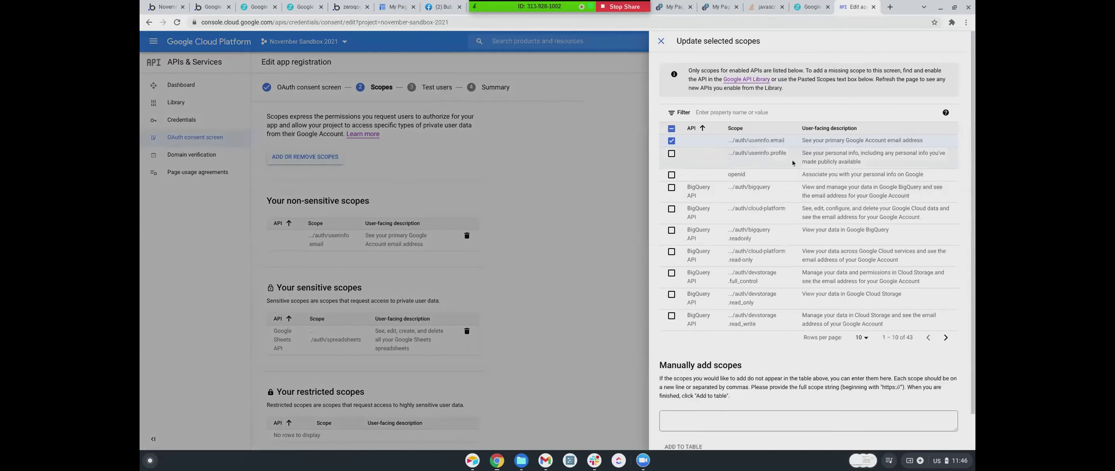
scroll(915, 305, down, 1)
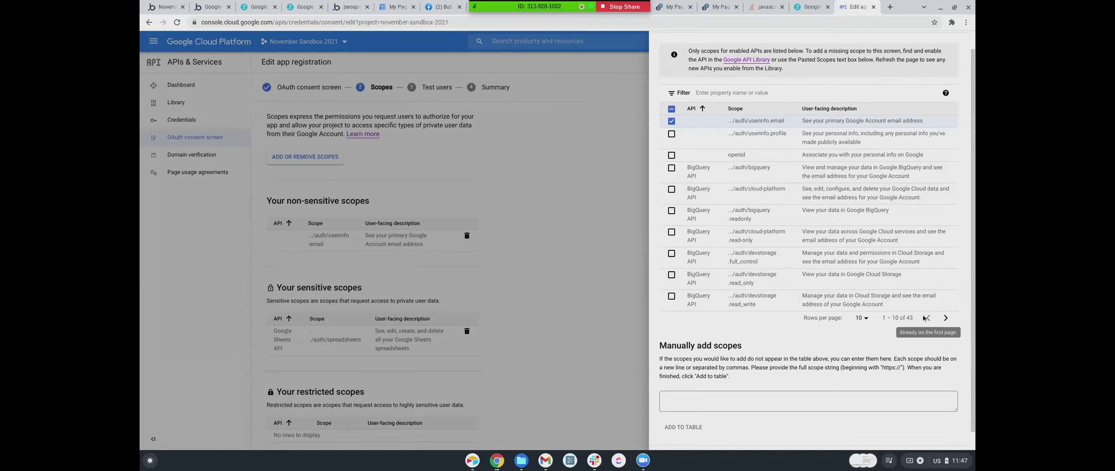
click(947, 318)
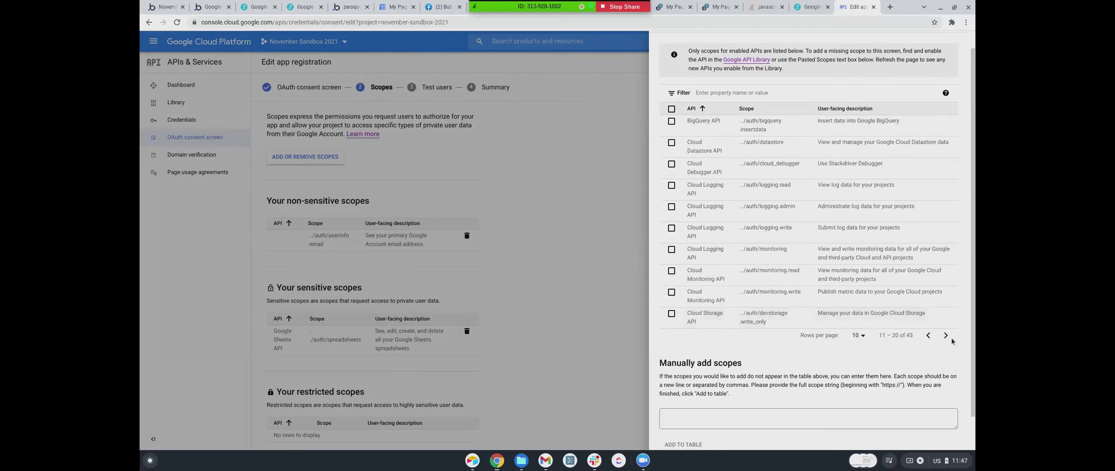
click(946, 336)
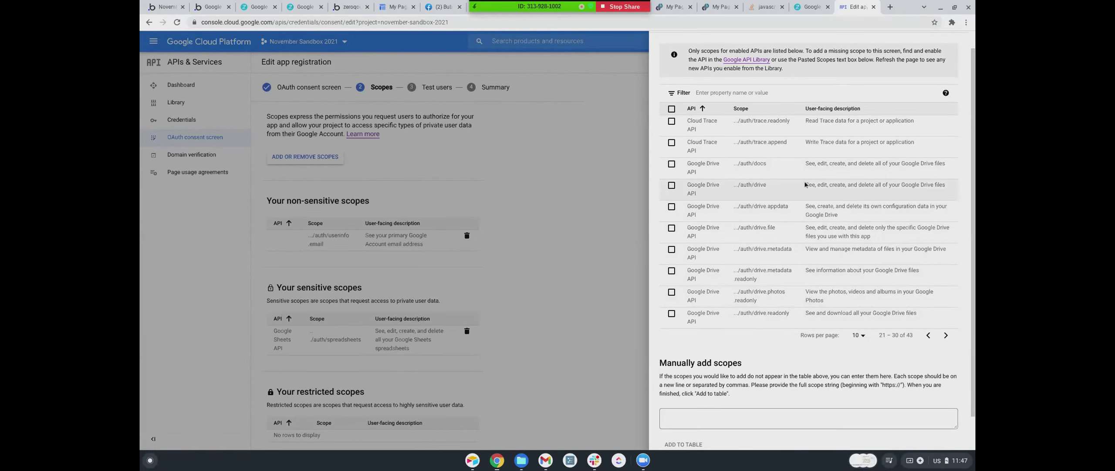
scroll(802, 172, up, 1)
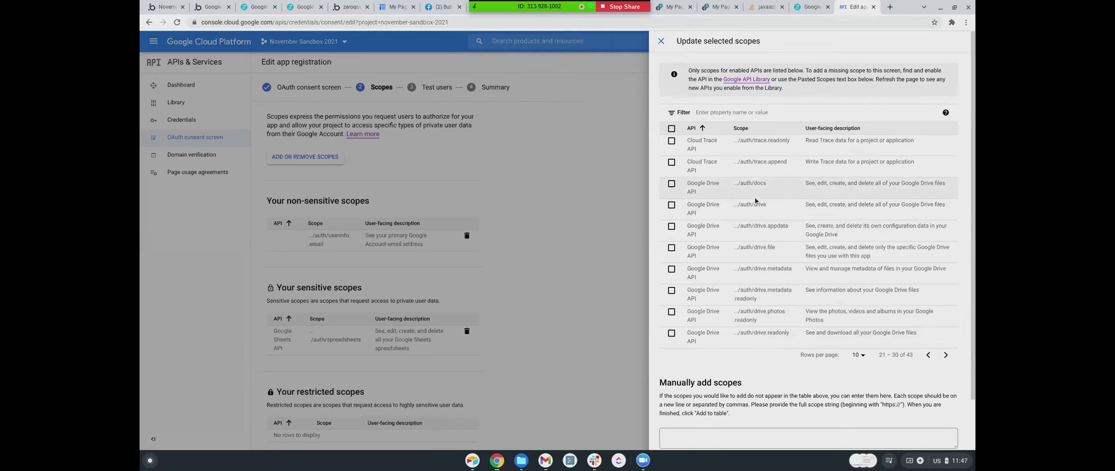
click(671, 183)
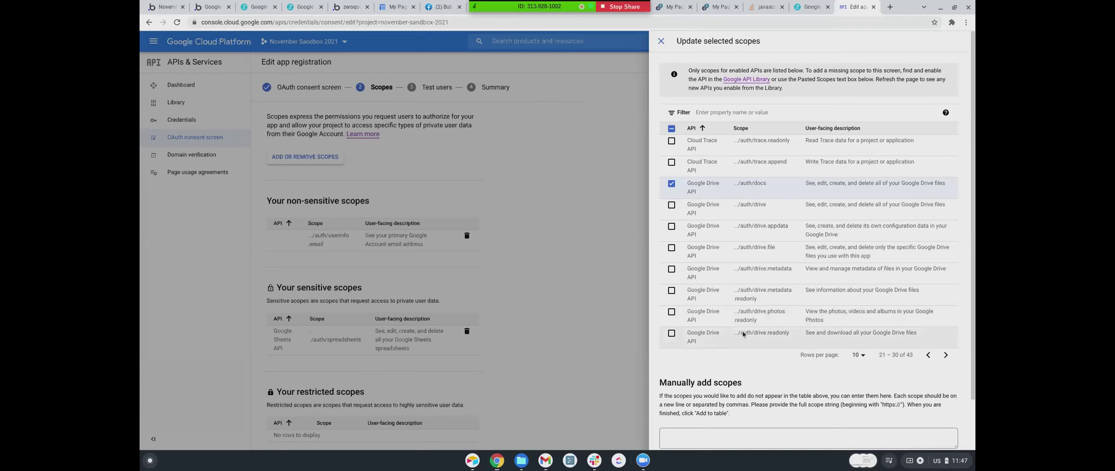
scroll(748, 321, down, 1)
click(675, 437)
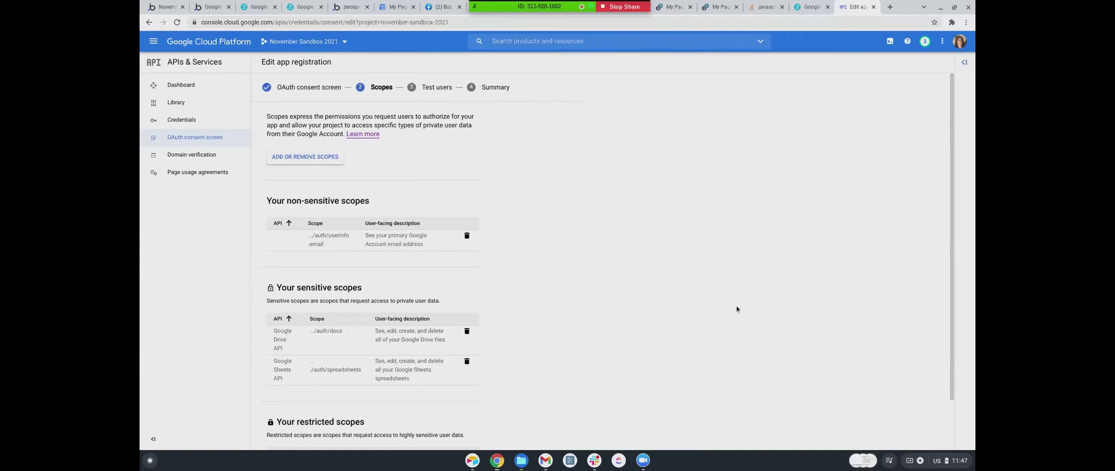
- Save the app's scopes and keep the existing test users, continuing to the registration Summary
scroll(312, 349, down, 2)
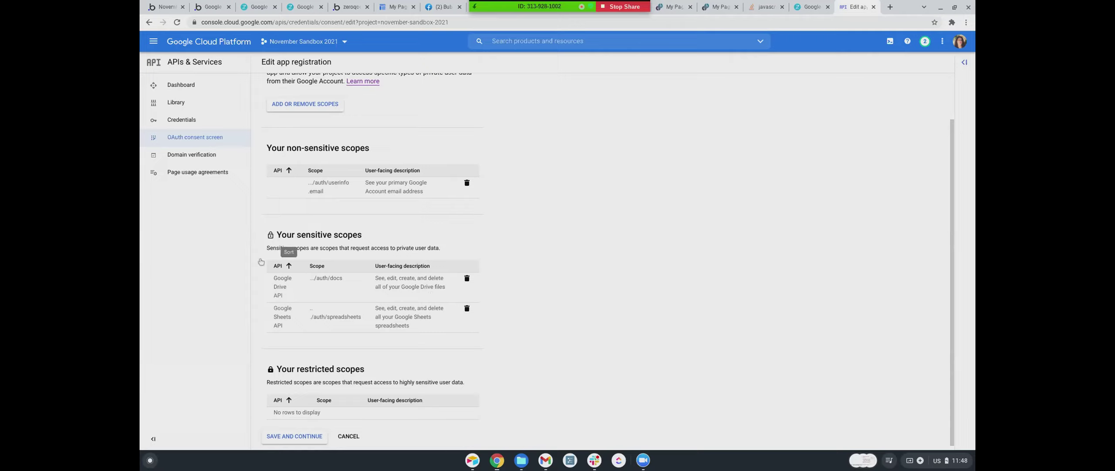
click(294, 434)
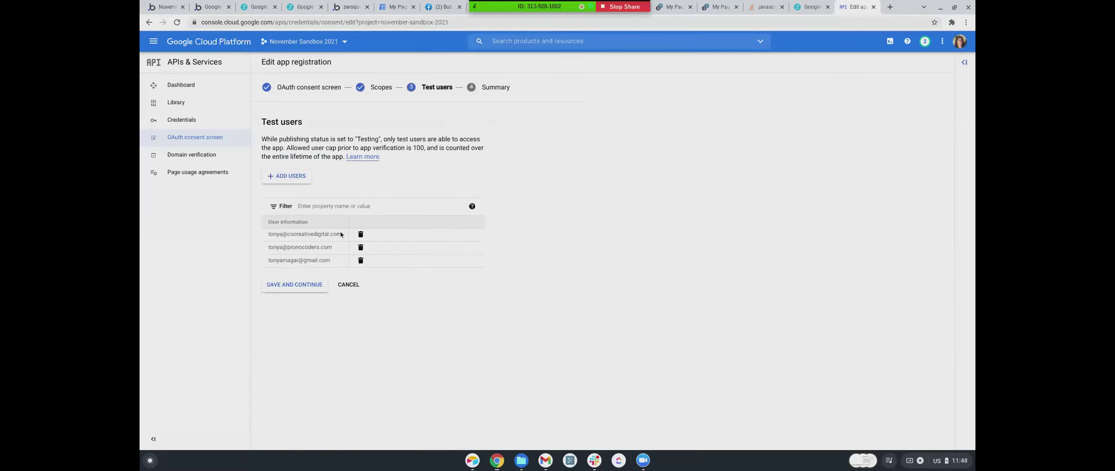
click(298, 286)
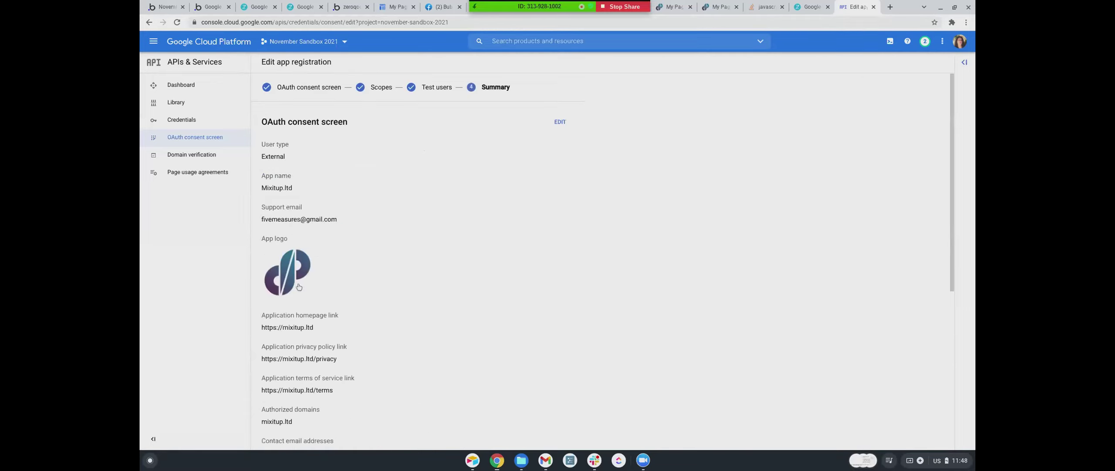
- Create a new API key in the project's Credentials
click(192, 122)
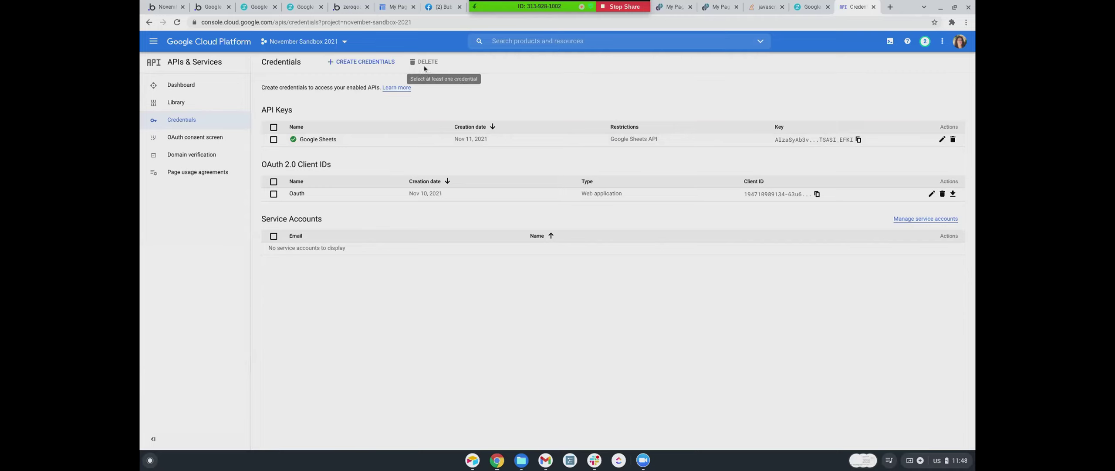
click(366, 61)
click(351, 85)
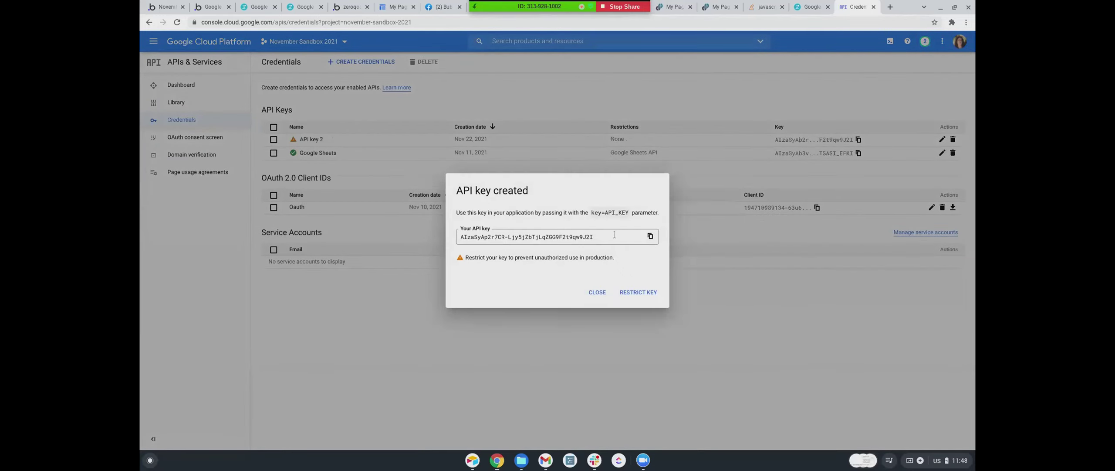
- Restrict the newly created API key to the Google Drive API and save the restriction
click(637, 295)
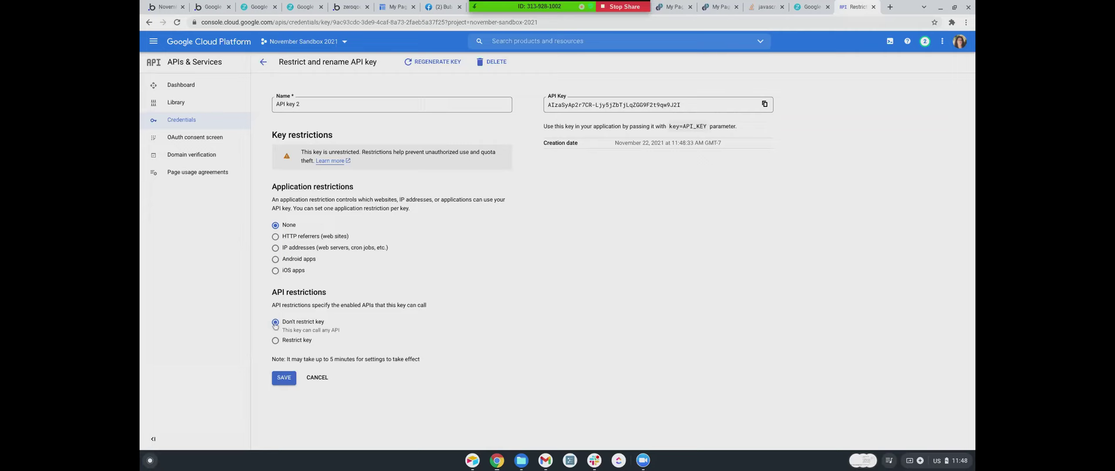
click(275, 340)
click(297, 364)
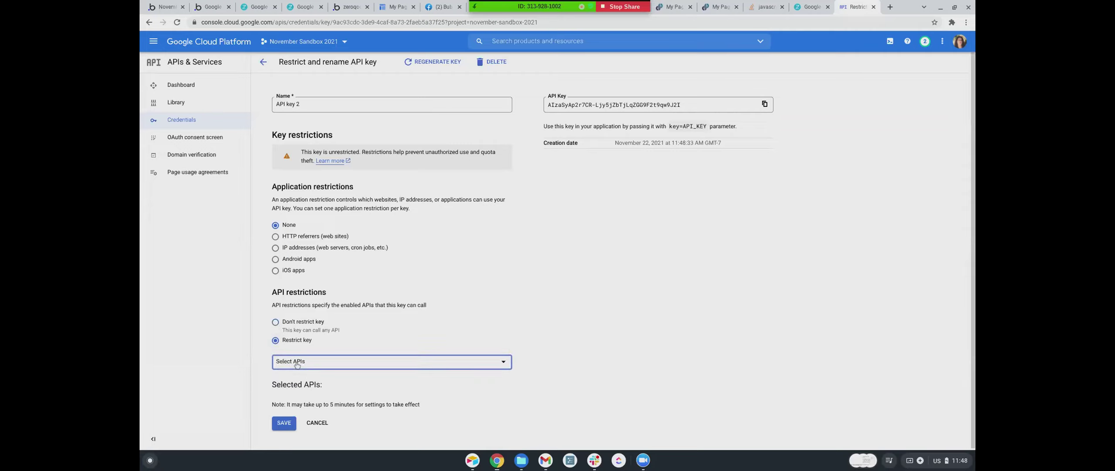
scroll(317, 304, down, 3)
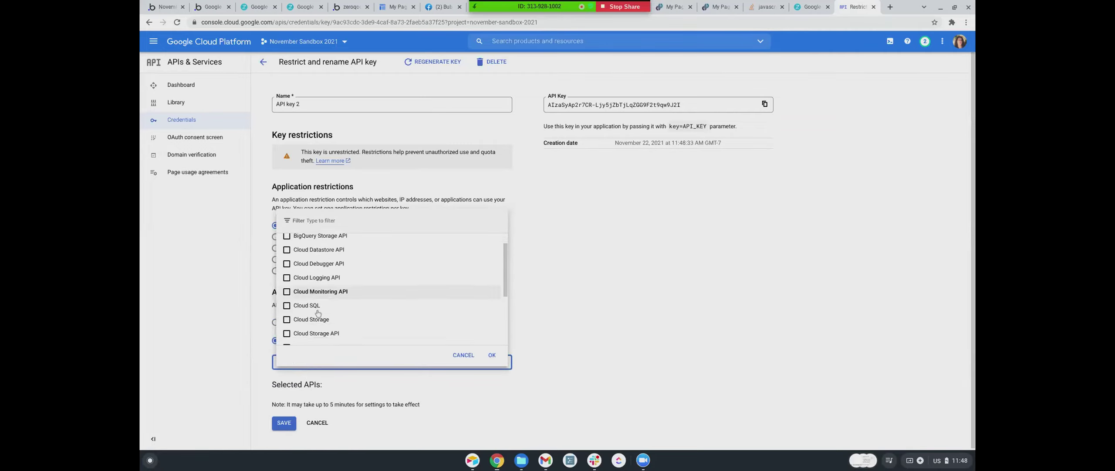
scroll(311, 316, down, 1)
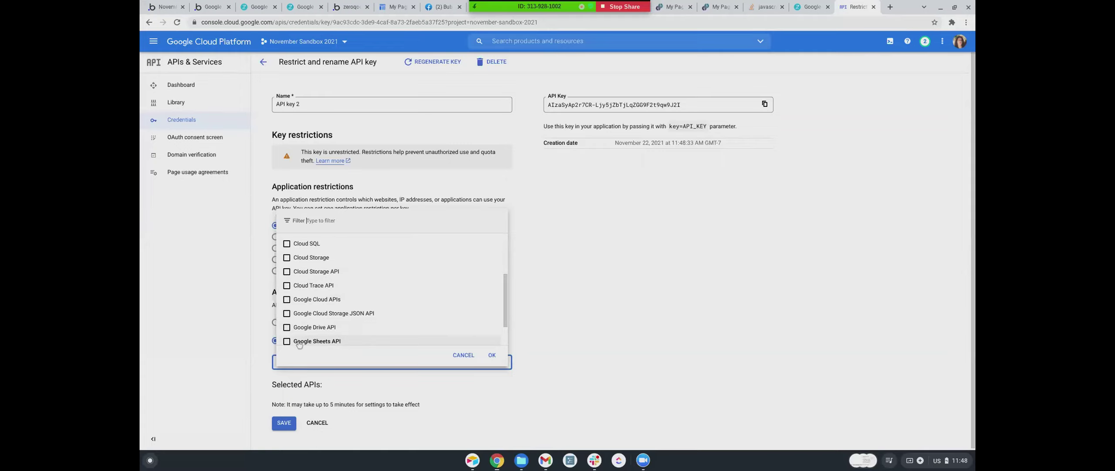
click(305, 329)
click(492, 355)
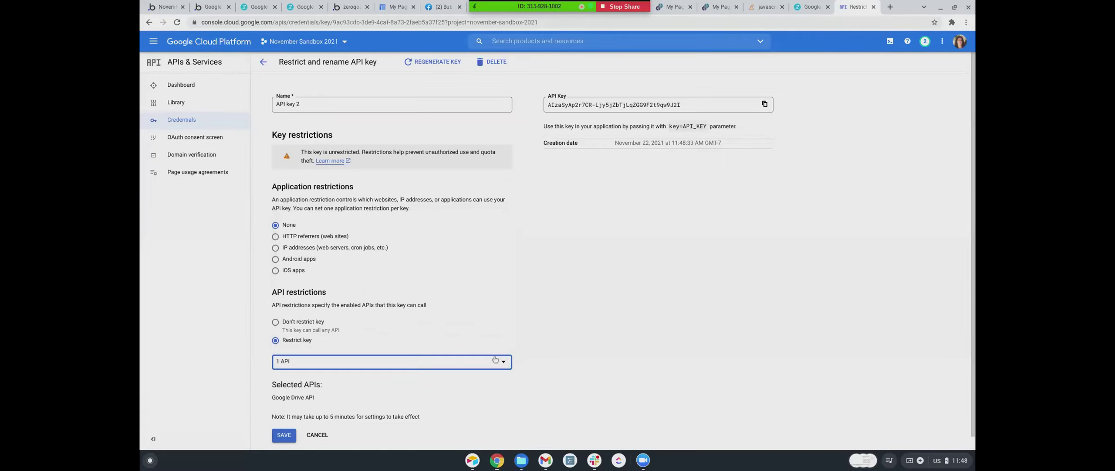
click(284, 434)
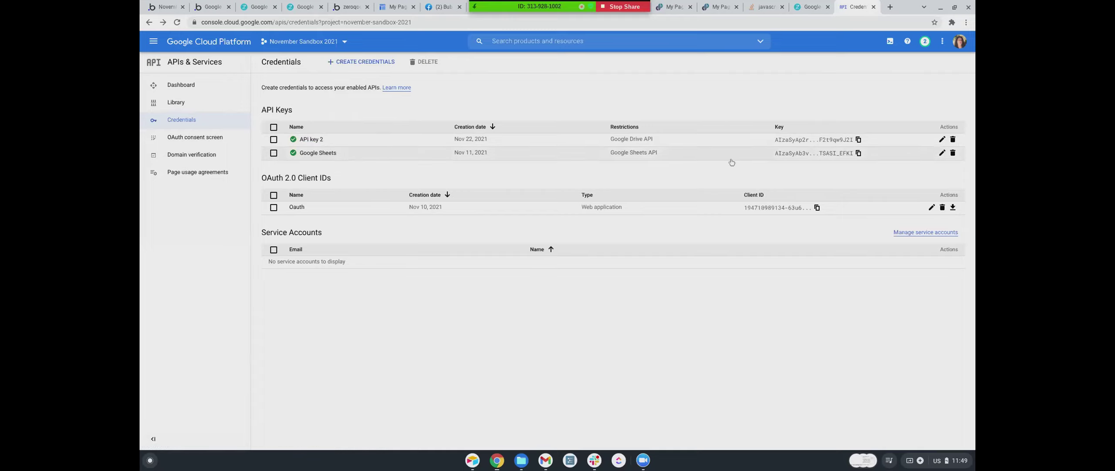
- Copy the Google Drive API key and switch to Bubble's Google Drive plugin settings to check the App ID/API Key fields
click(858, 140)
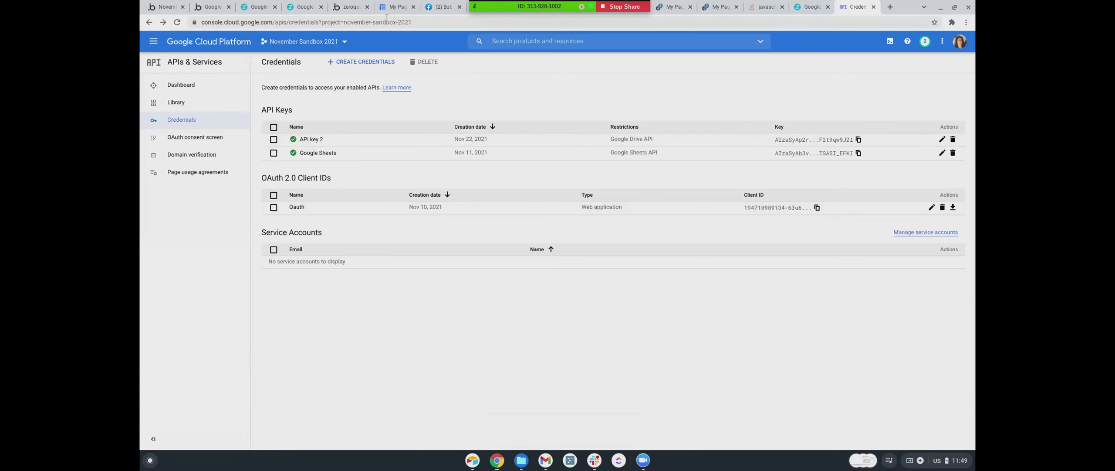
click(166, 6)
scroll(603, 213, down, 5)
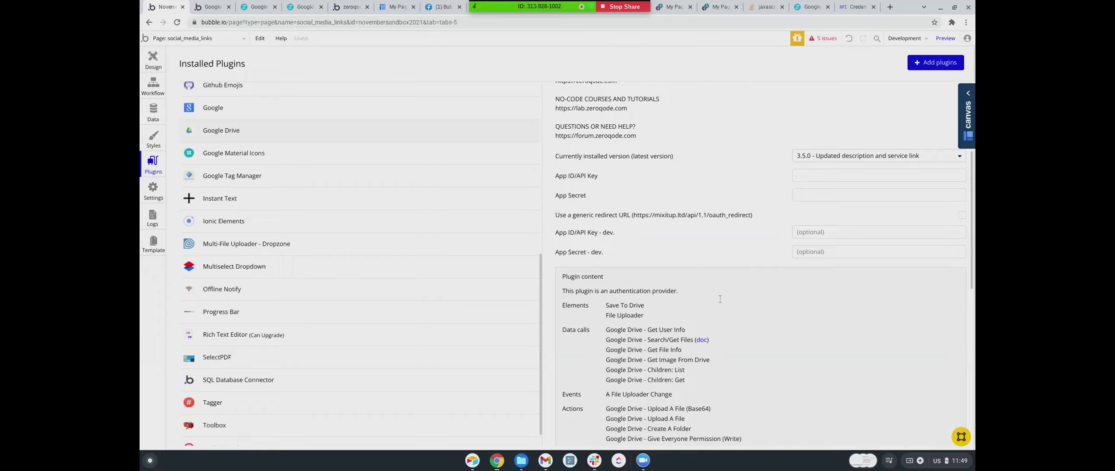
- Review Zeroqode's Google Drive Plugin documentation, covering prerequisites, OAuth client setup, plugin elements, data calls and actions
click(296, 10)
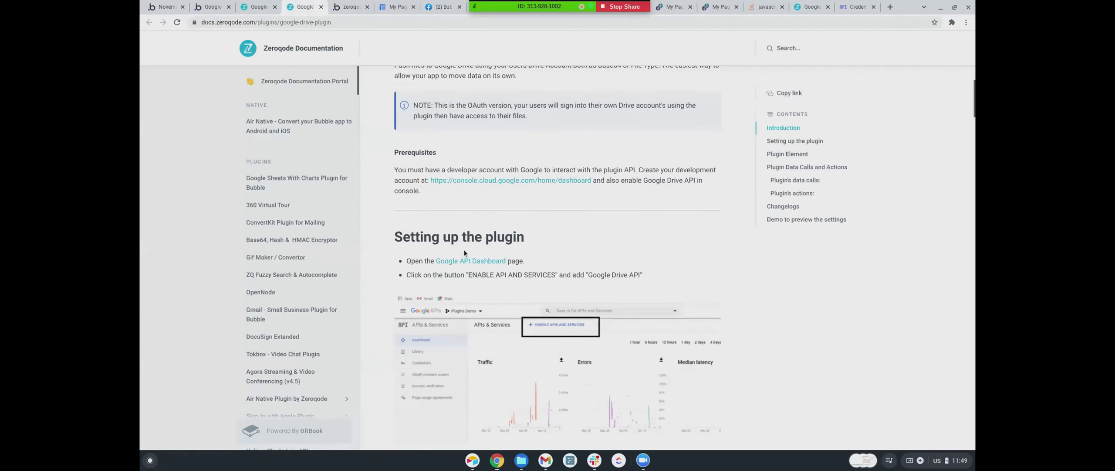
scroll(436, 218, up, 3)
scroll(463, 250, down, 1)
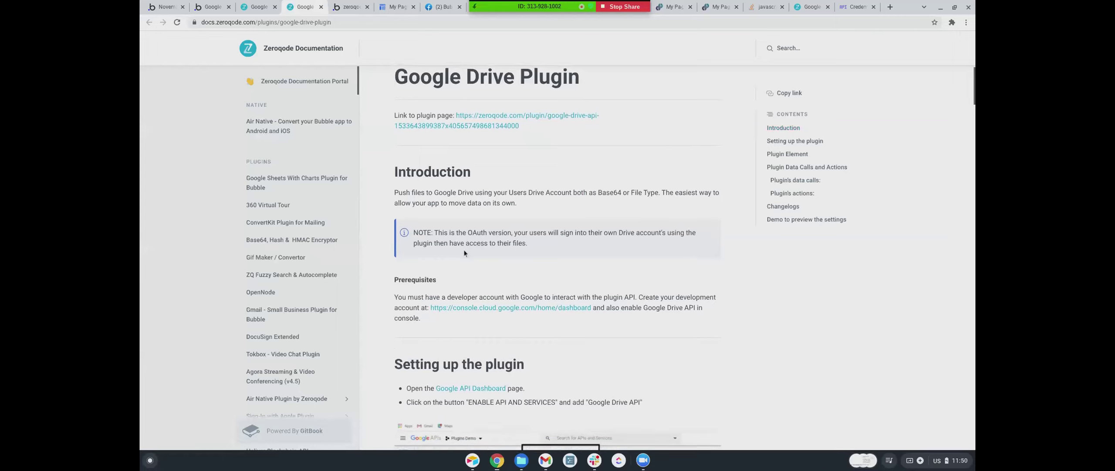
scroll(460, 215, down, 2)
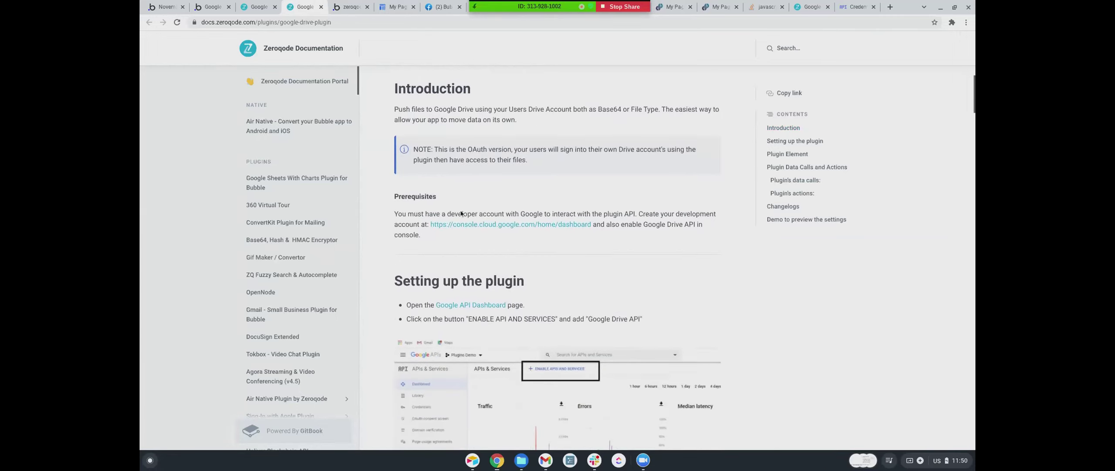
scroll(579, 208, down, 1)
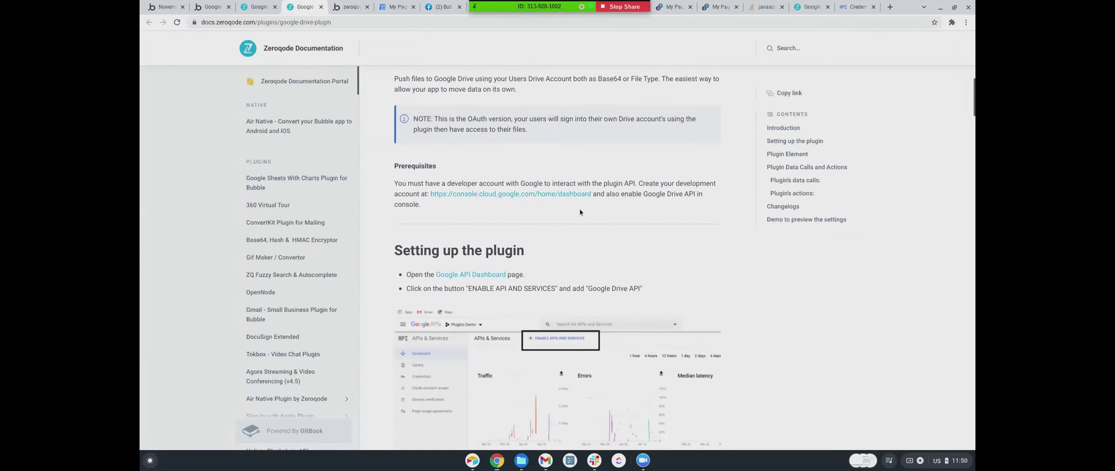
scroll(641, 198, down, 1)
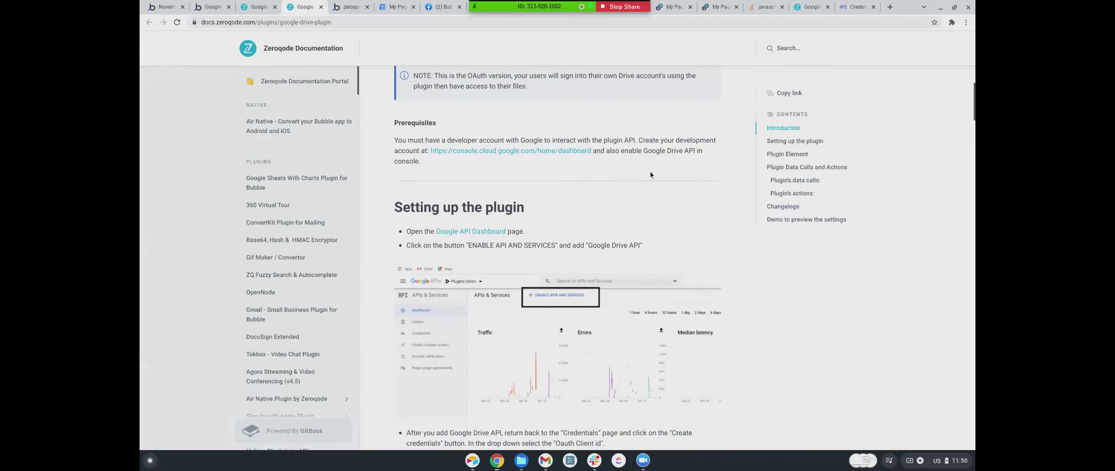
scroll(580, 176, down, 1)
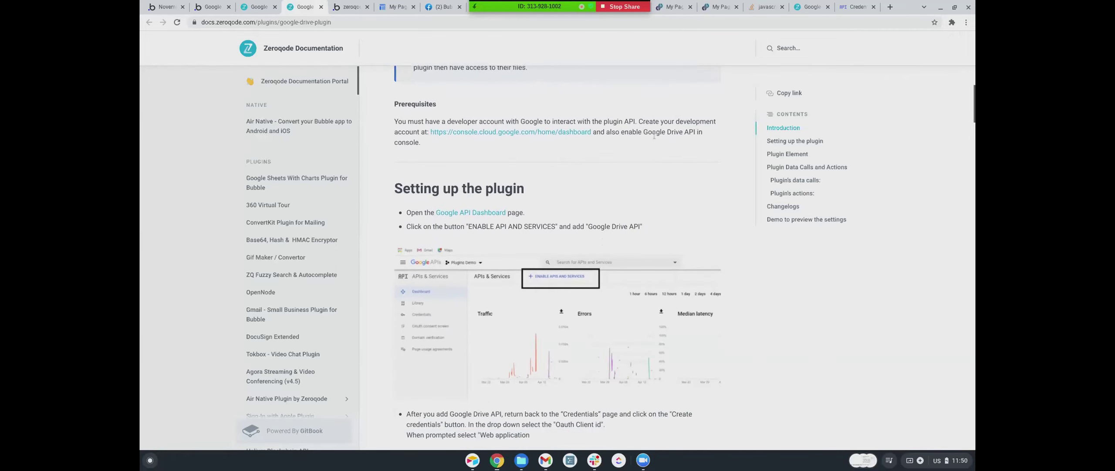
scroll(492, 156, down, 5)
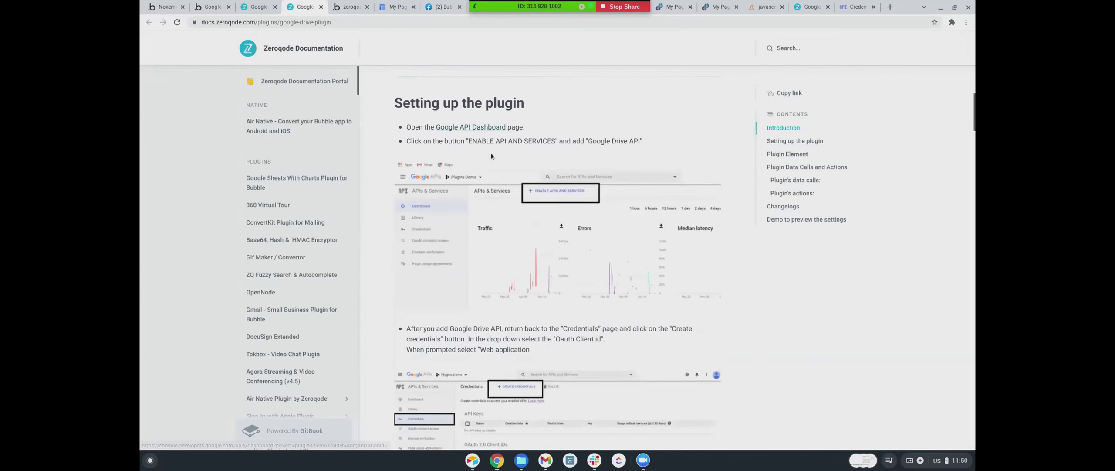
scroll(492, 156, down, 7)
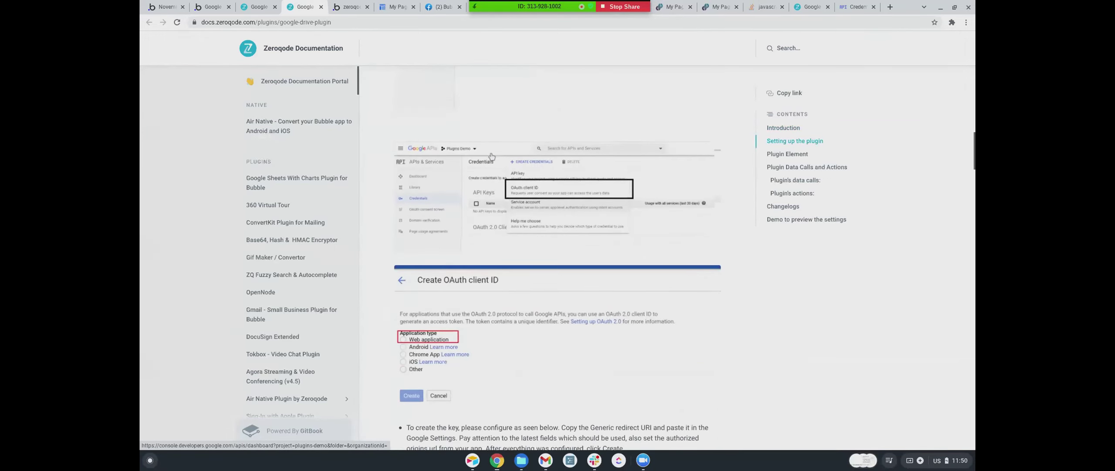
scroll(491, 156, down, 9)
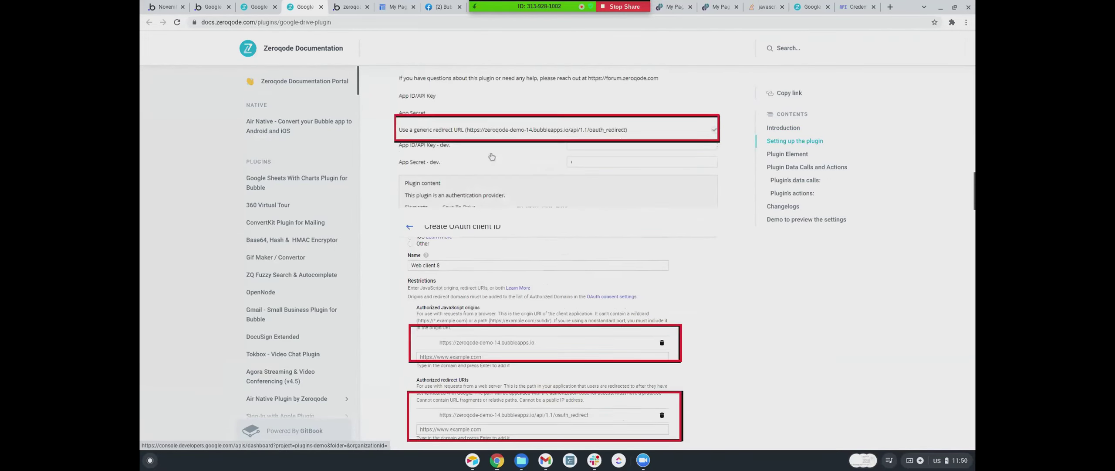
scroll(494, 156, down, 15)
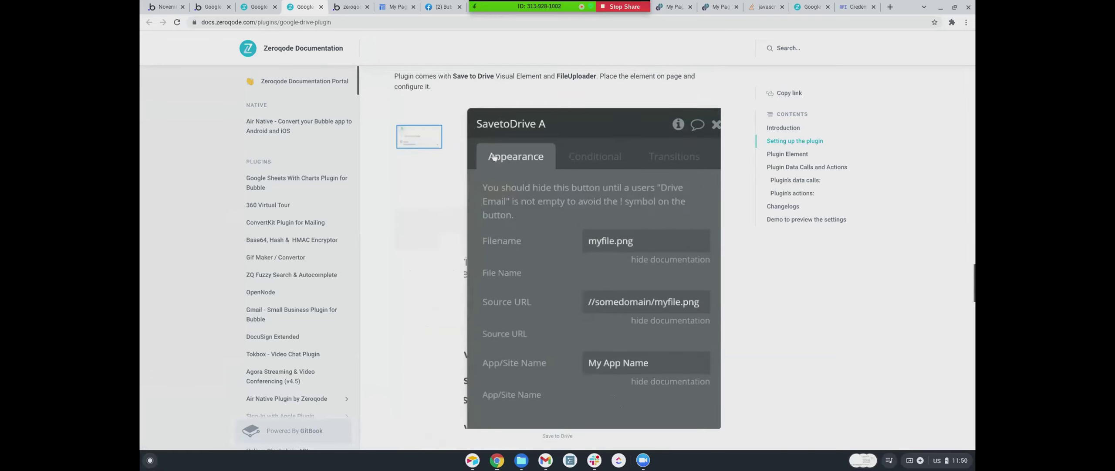
scroll(494, 157, down, 8)
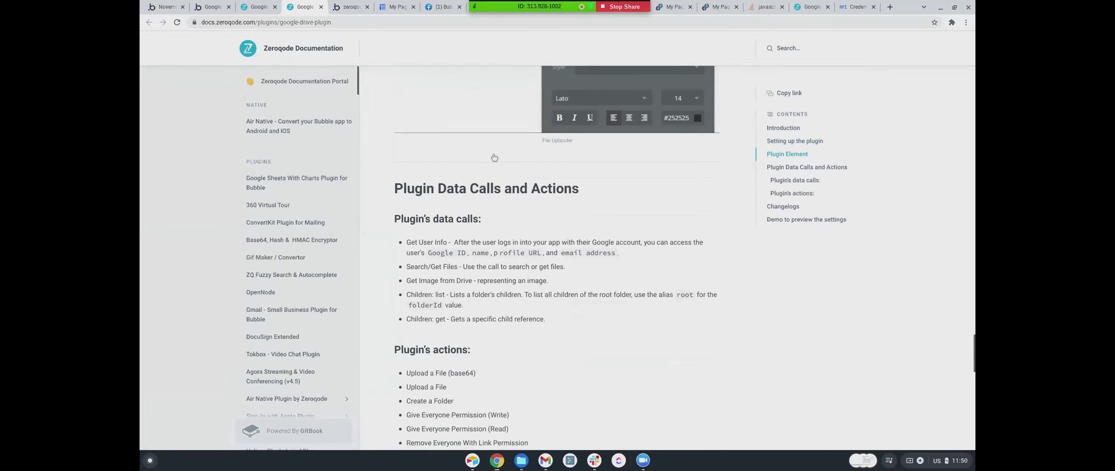
scroll(493, 150, down, 2)
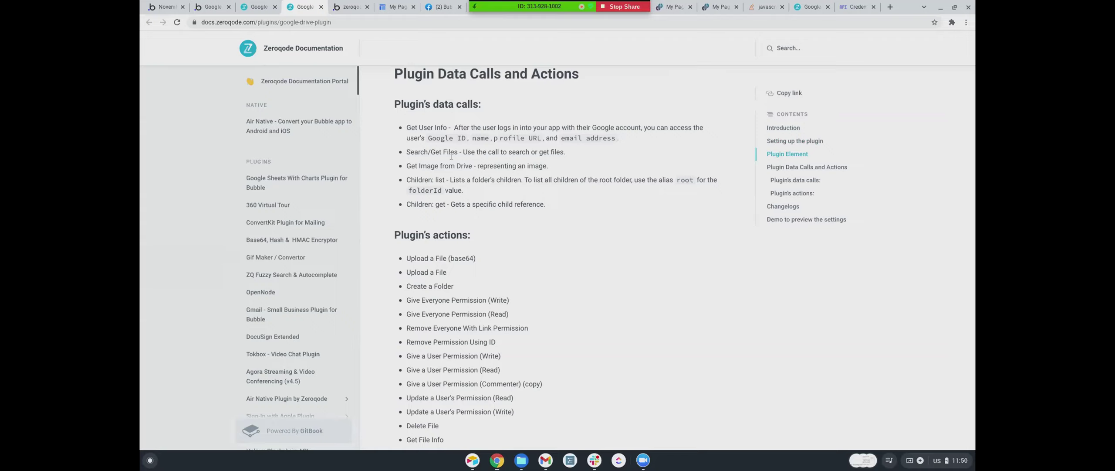
scroll(450, 155, up, 4)
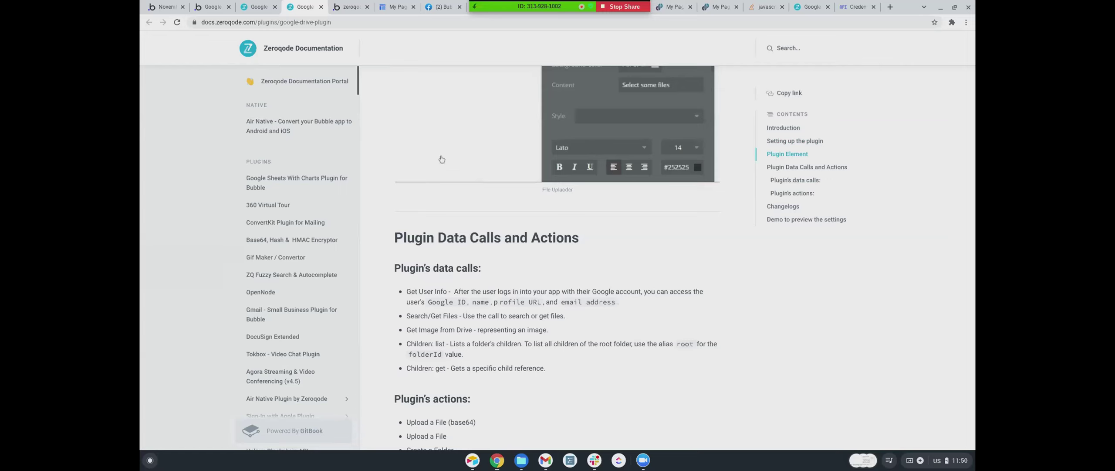
scroll(441, 159, up, 15)
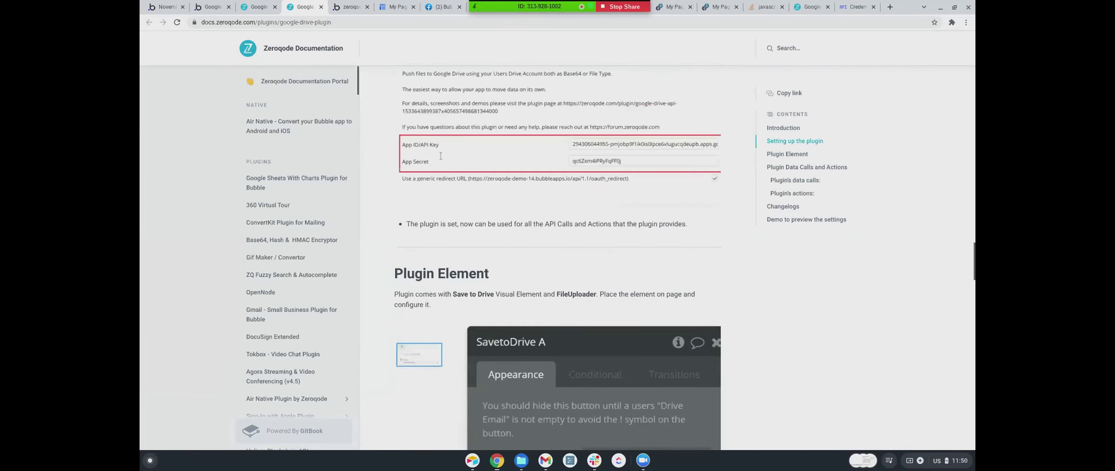
scroll(441, 156, up, 20)
scroll(441, 155, up, 12)
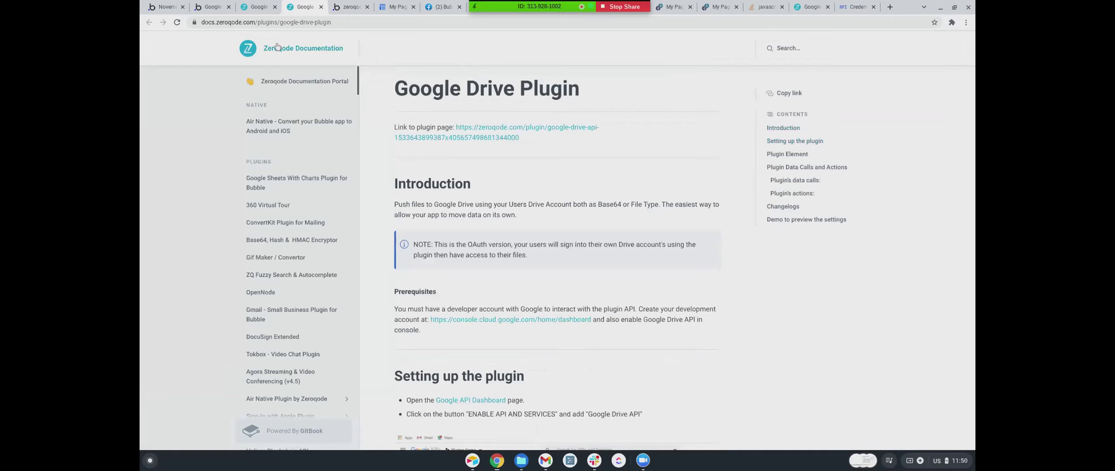
click(210, 6)
click(259, 6)
click(305, 6)
- Return to the Google Cloud project's Credentials and delete the API key restricted to the Google Drive API
click(856, 6)
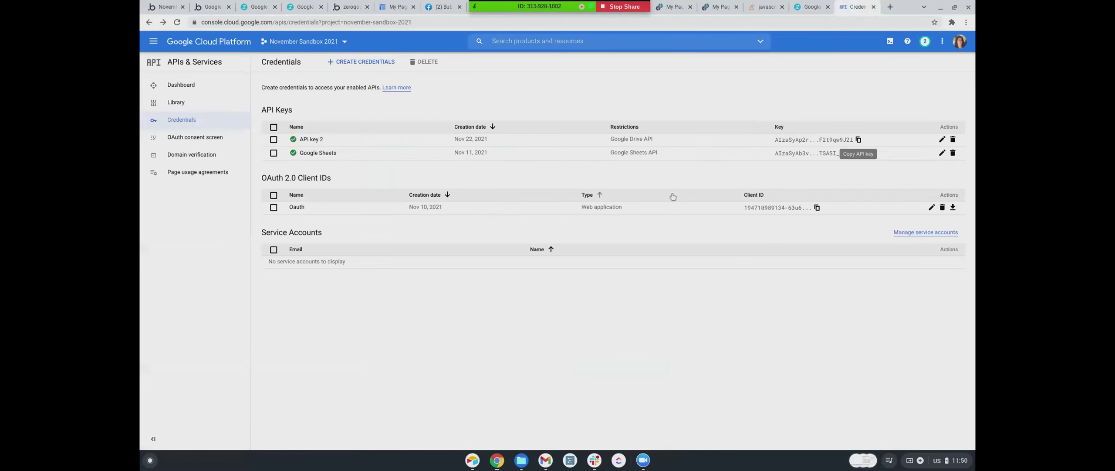
click(953, 139)
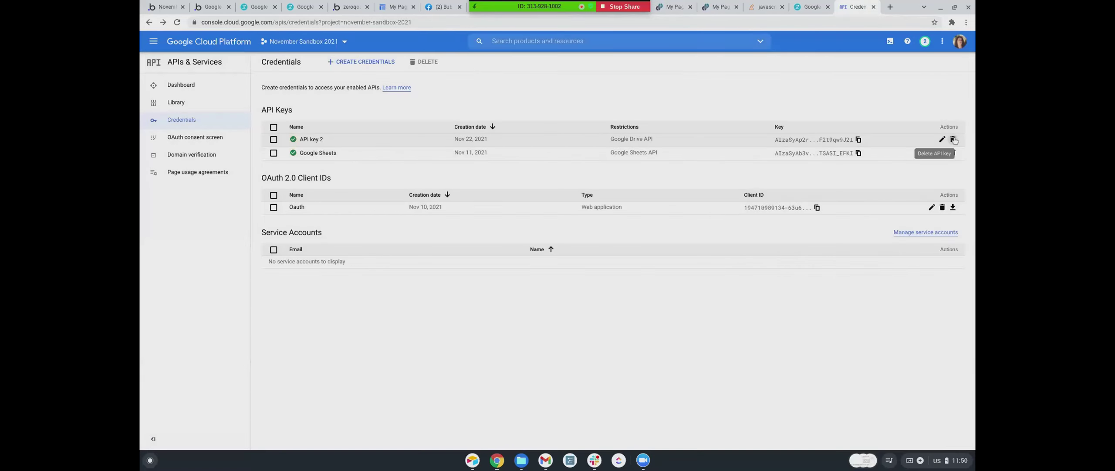
click(954, 140)
click(653, 279)
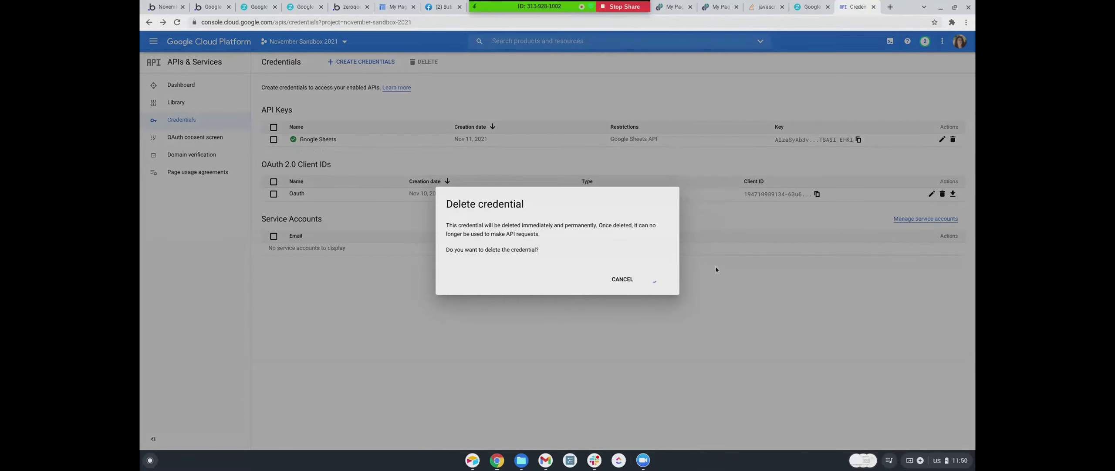
click(652, 296)
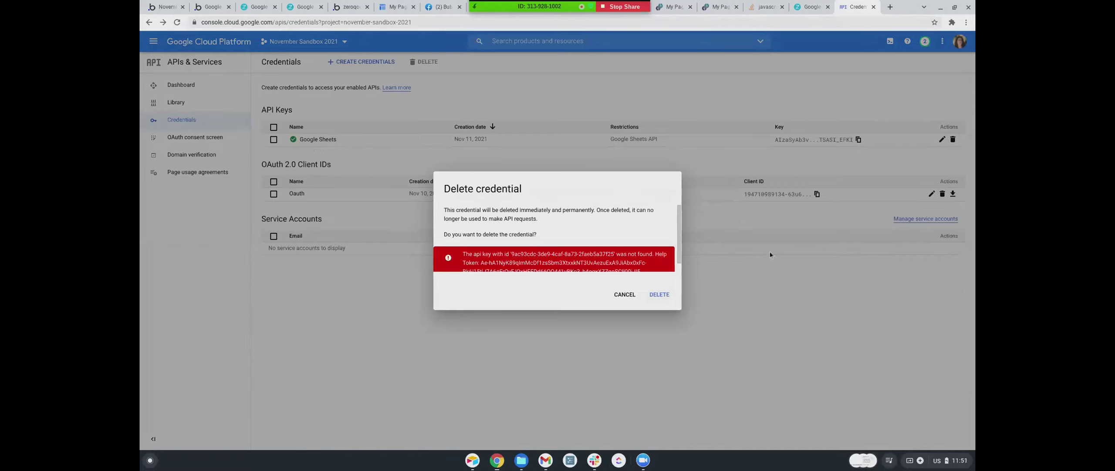
click(660, 296)
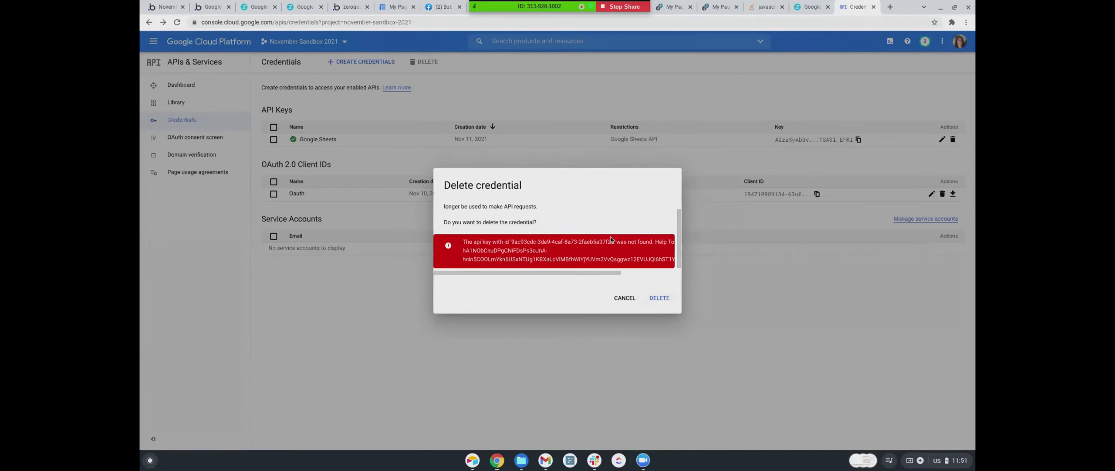
click(625, 297)
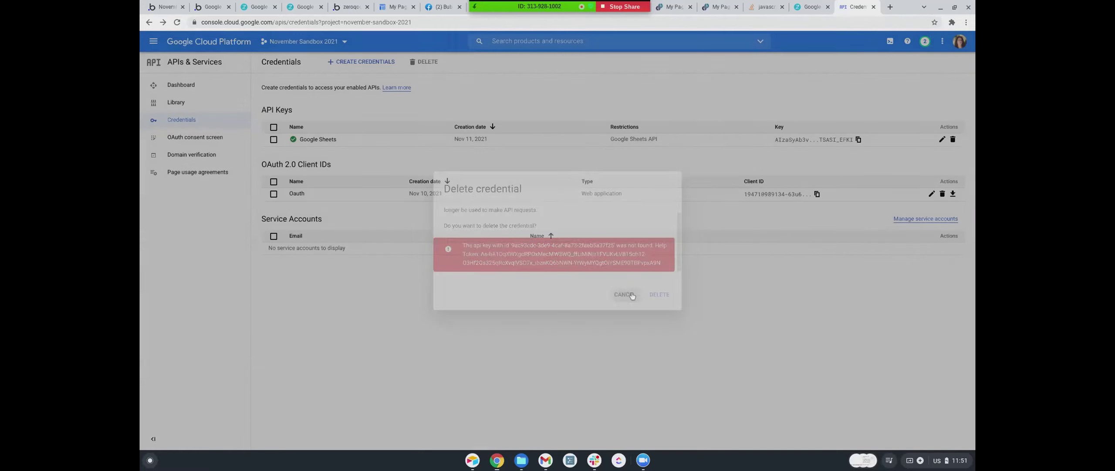
- Delete the Google Sheets API key and the Oauth web application client from the project's credentials
click(953, 140)
click(660, 279)
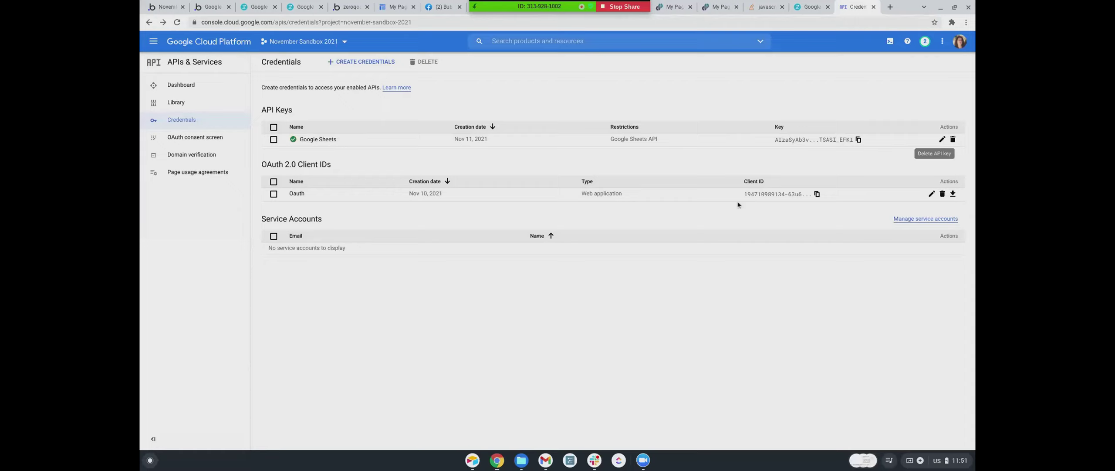
click(943, 192)
click(656, 281)
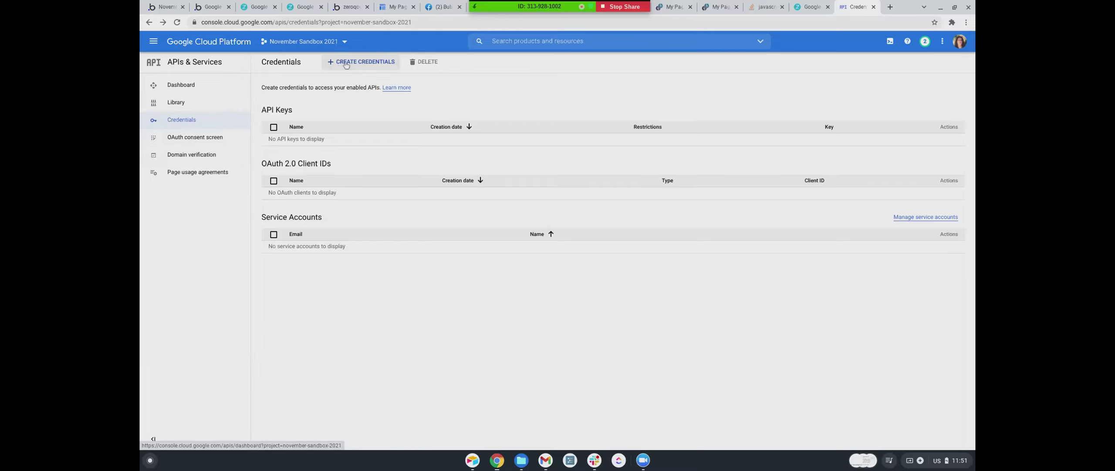
- Review the OAuth consent screen, open the Mixitup.ltd app registration for editing and continue to its scopes
click(190, 141)
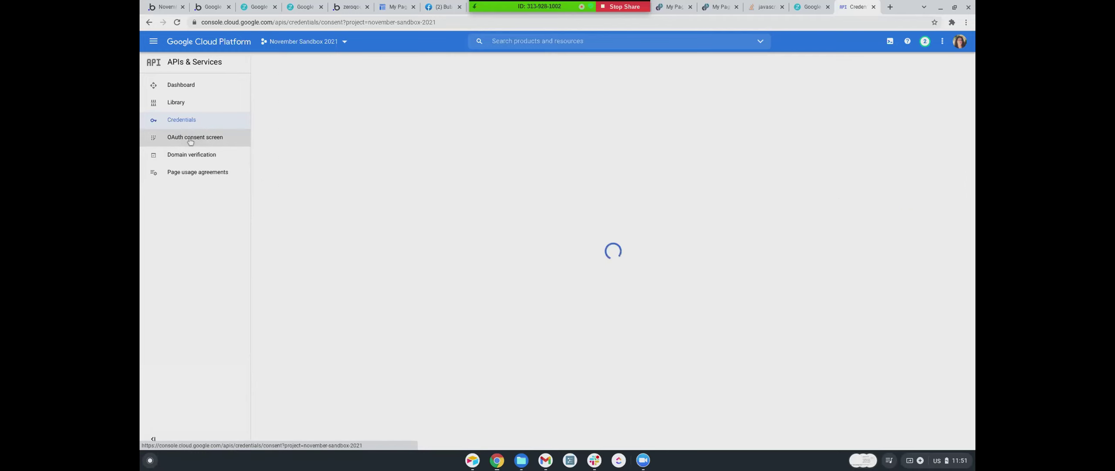
scroll(420, 202, down, 6)
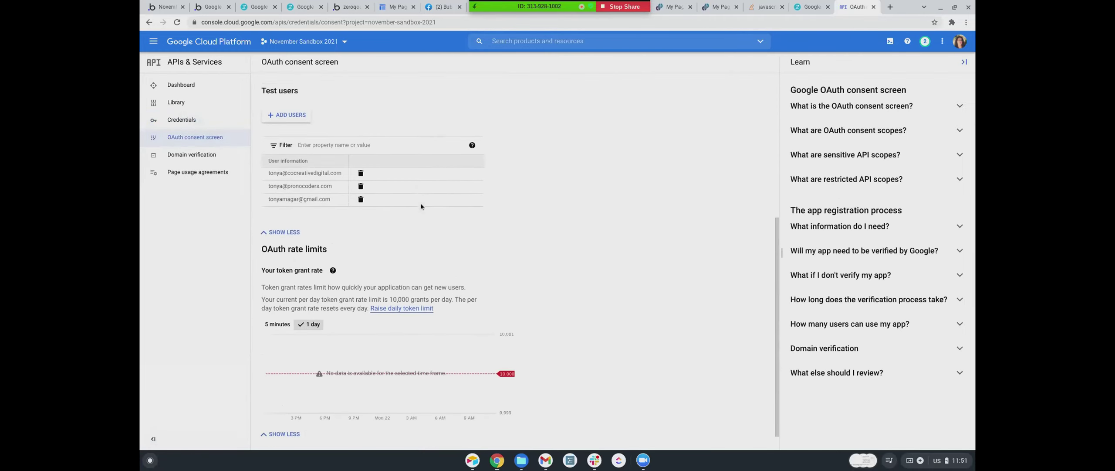
scroll(397, 259, up, 6)
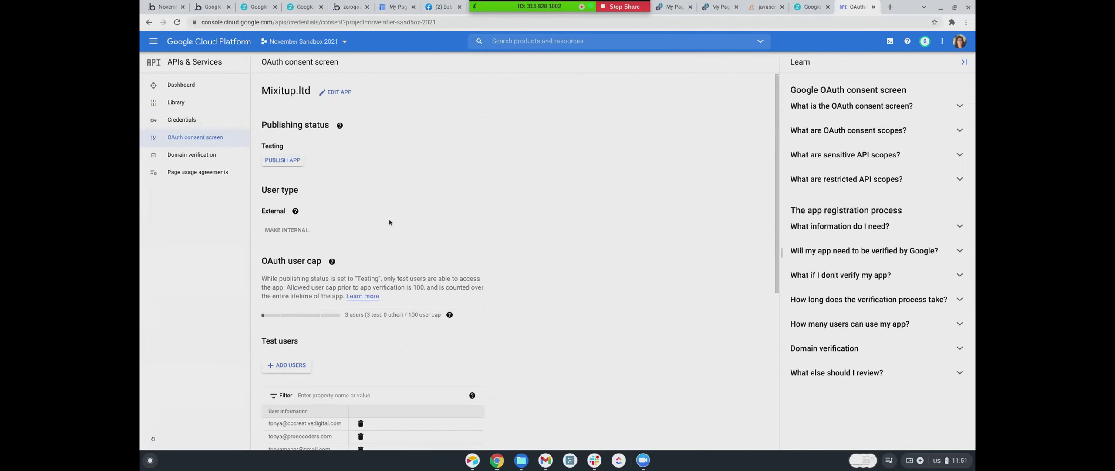
click(338, 97)
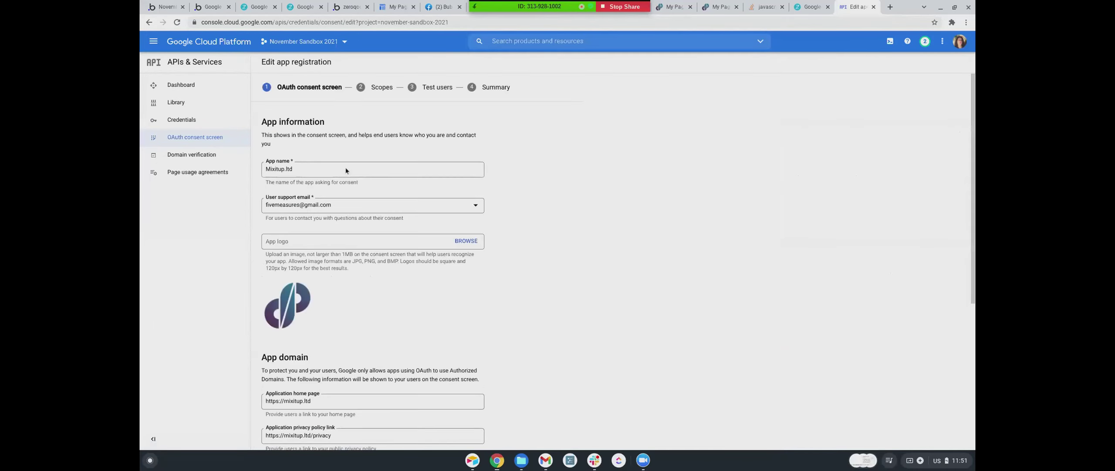
scroll(344, 179, down, 1)
scroll(344, 180, down, 5)
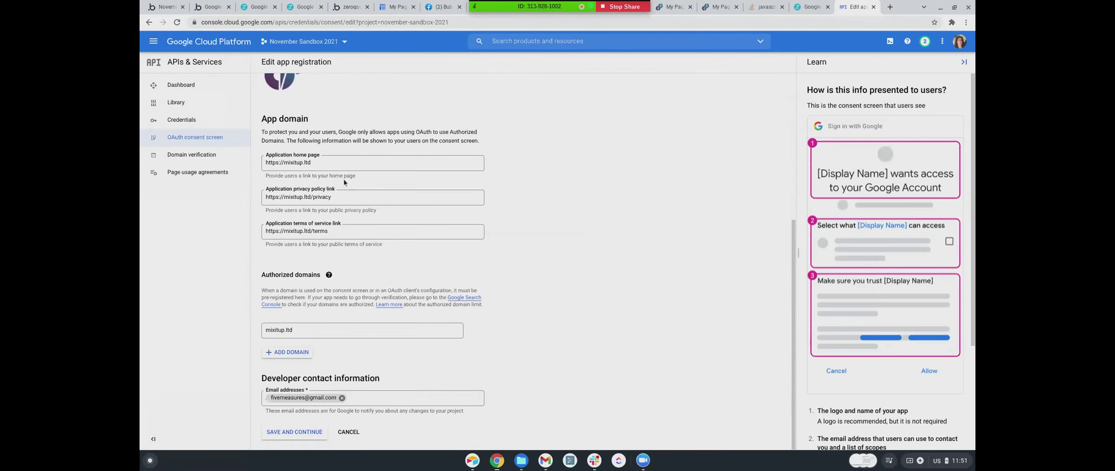
click(294, 432)
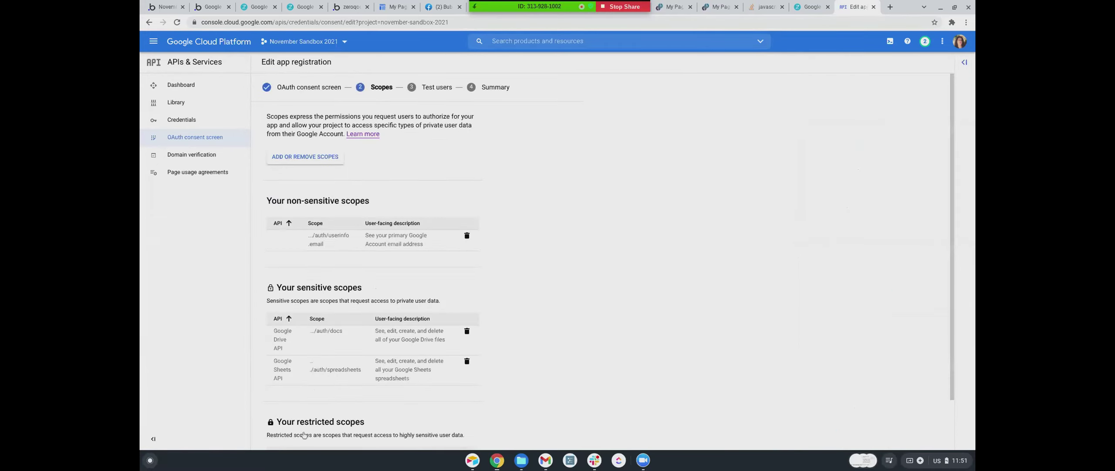
scroll(348, 284, down, 2)
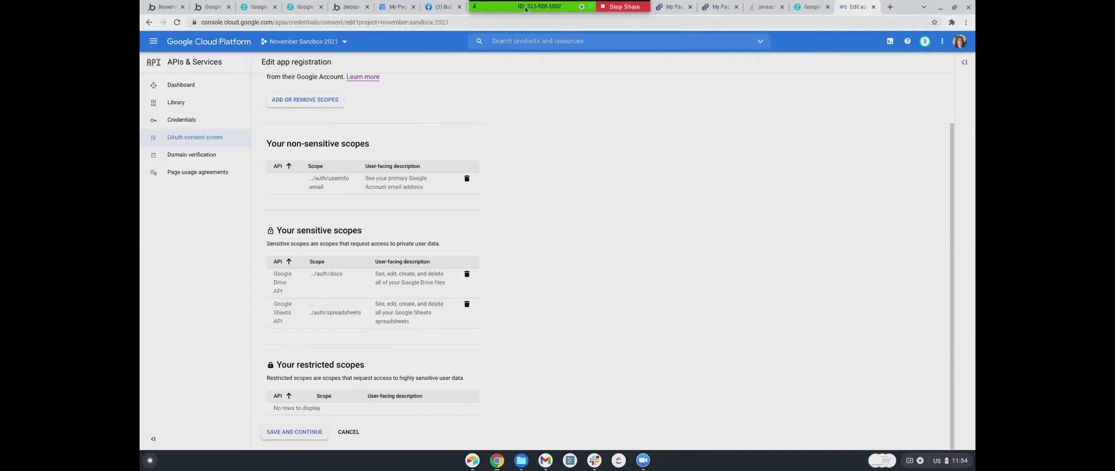
- Switch to the RecordedInsight app in the Bubble Editor and close its list of issues
click(274, 7)
click(274, 6)
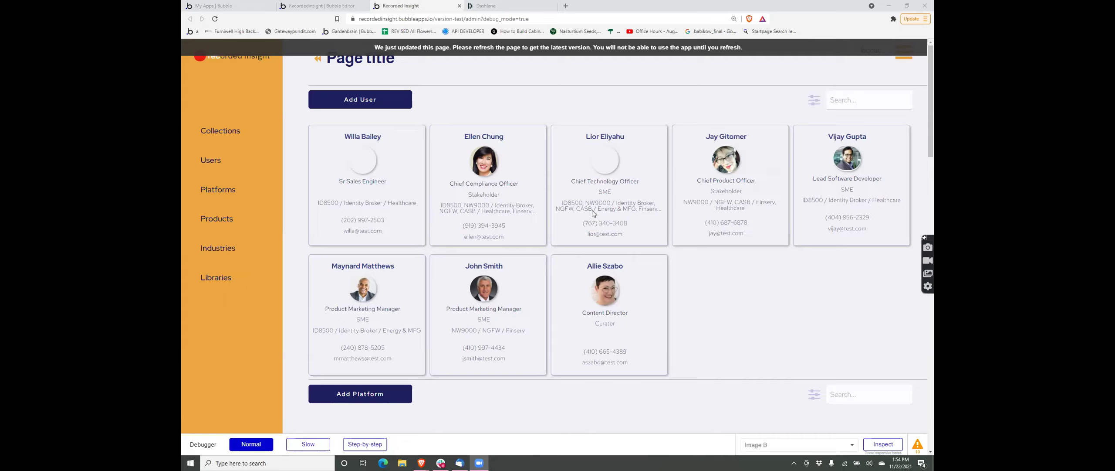
click(320, 5)
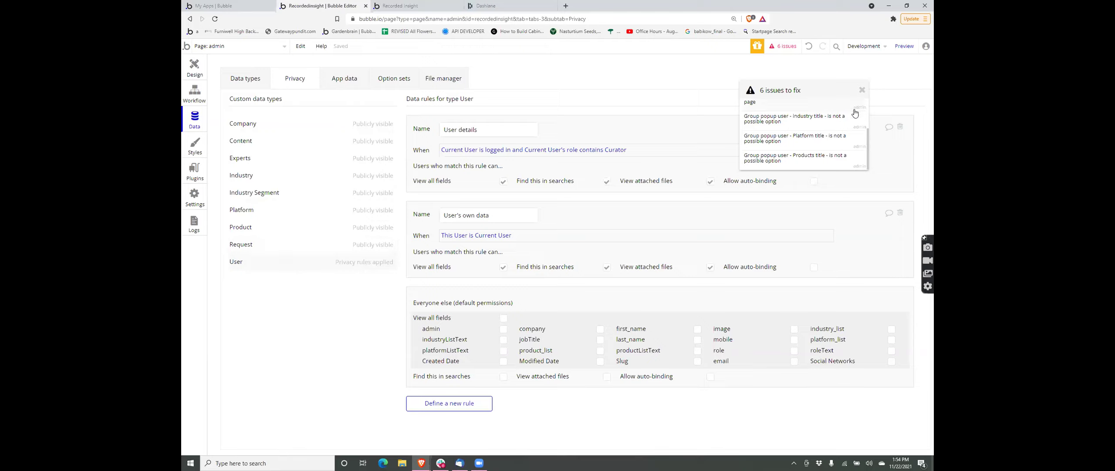
click(862, 91)
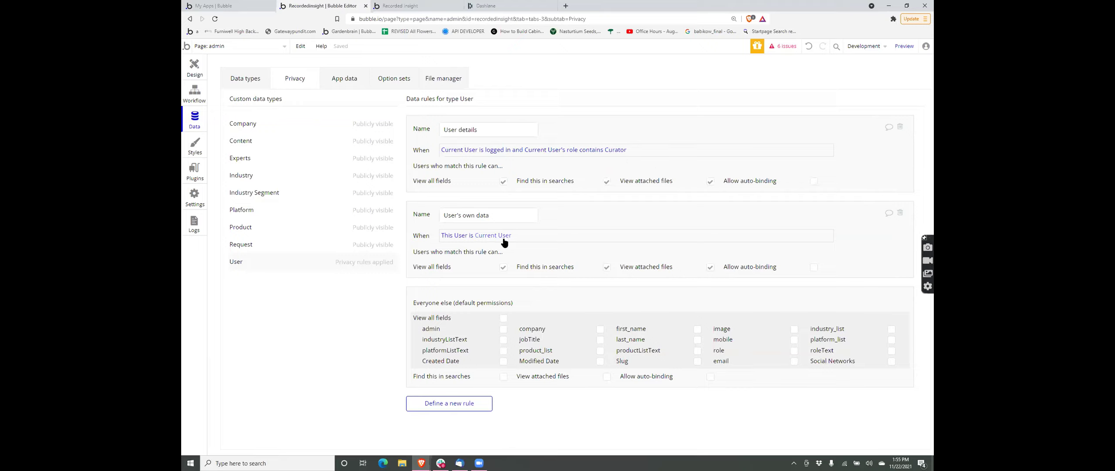
- Review the privacy rules of the Company, Content, Experts, Industry, Industry Segment and User data types
click(259, 129)
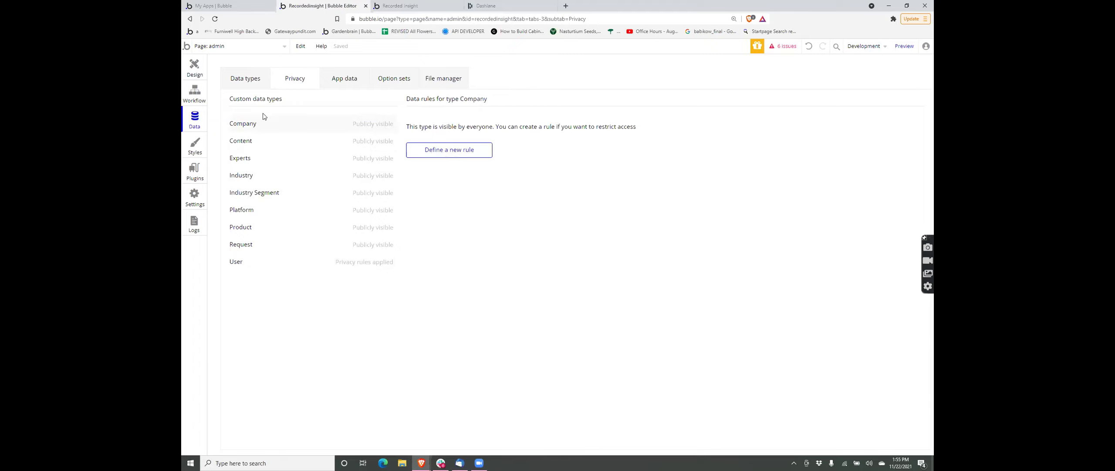
click(267, 141)
click(269, 163)
click(271, 173)
click(277, 195)
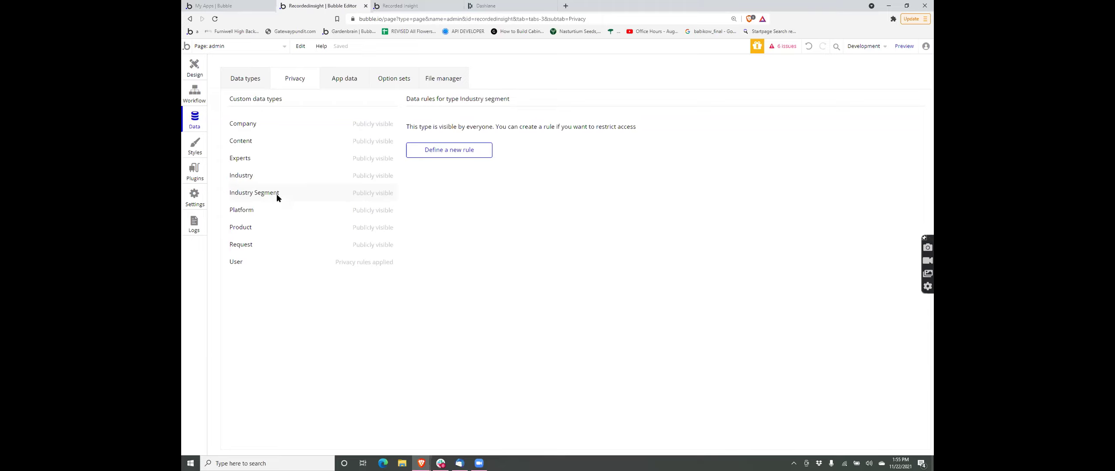
click(278, 261)
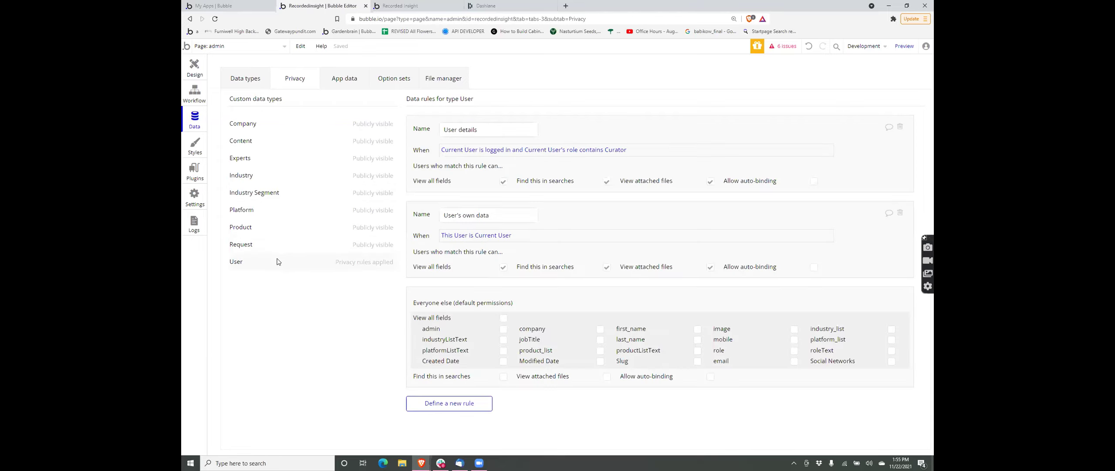
- Define a new privacy rule named Company for the Company data type
click(279, 127)
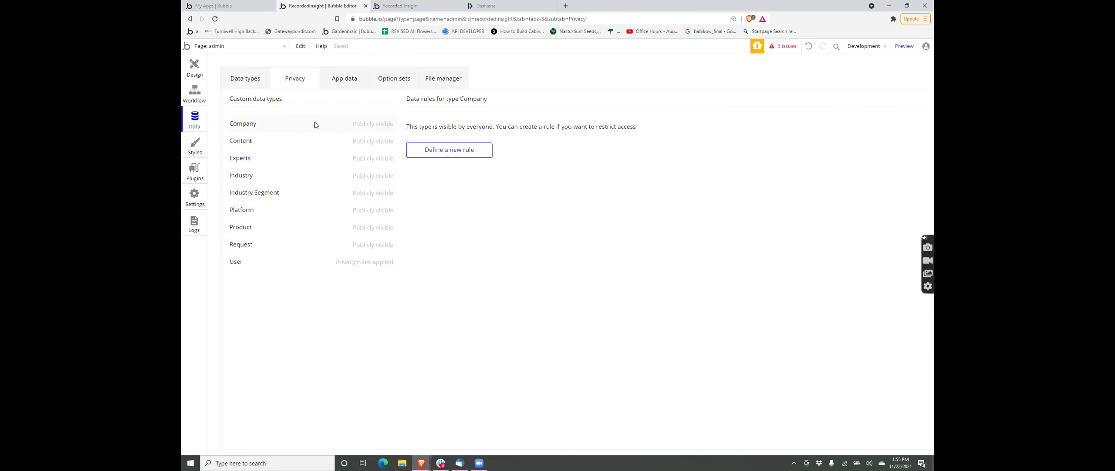
click(449, 149)
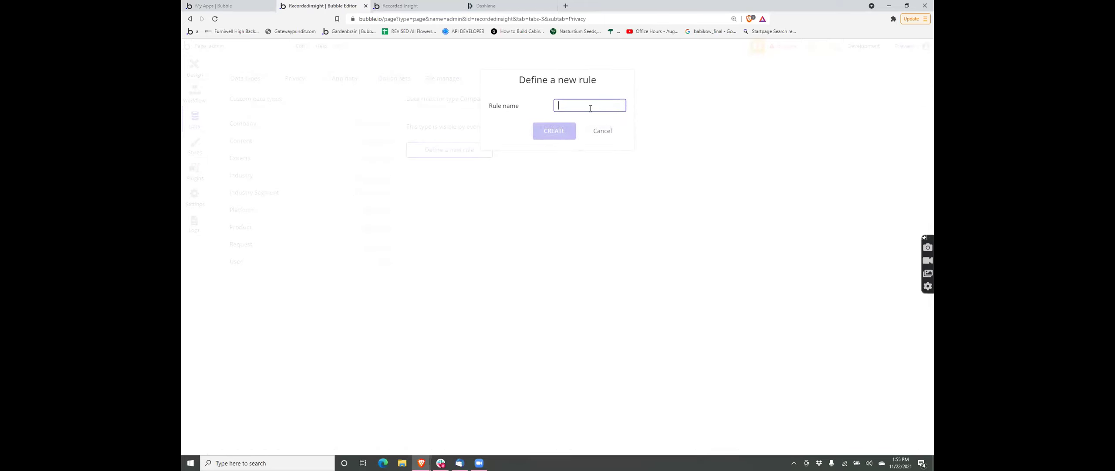
text(Co)
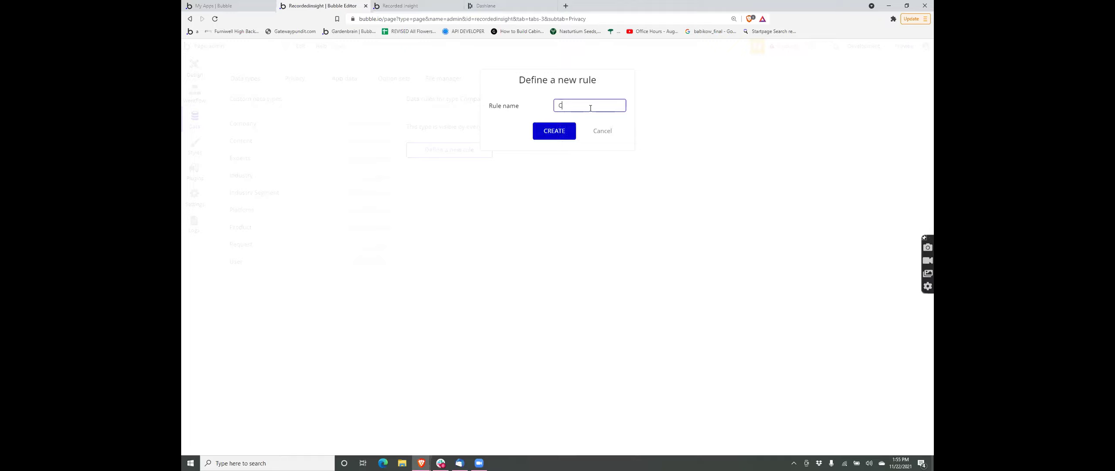
text(any)
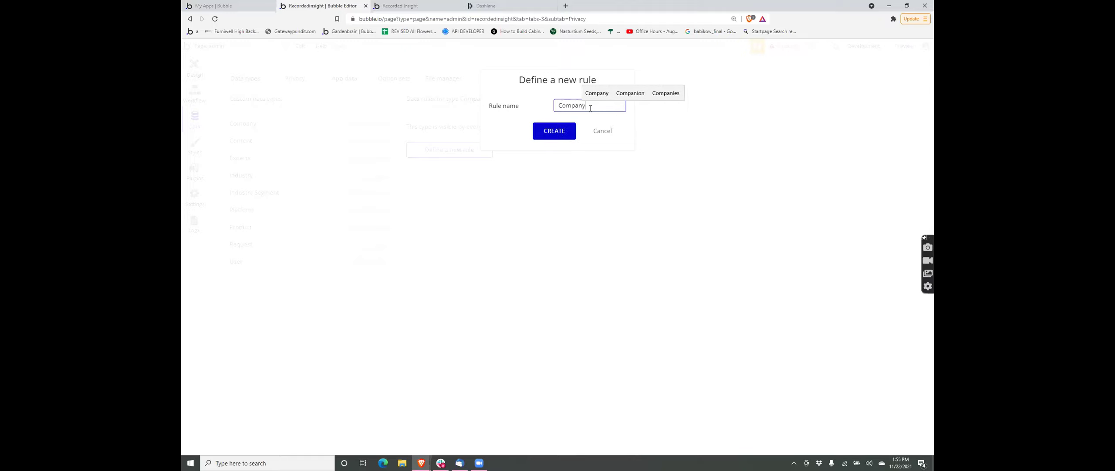
click(556, 129)
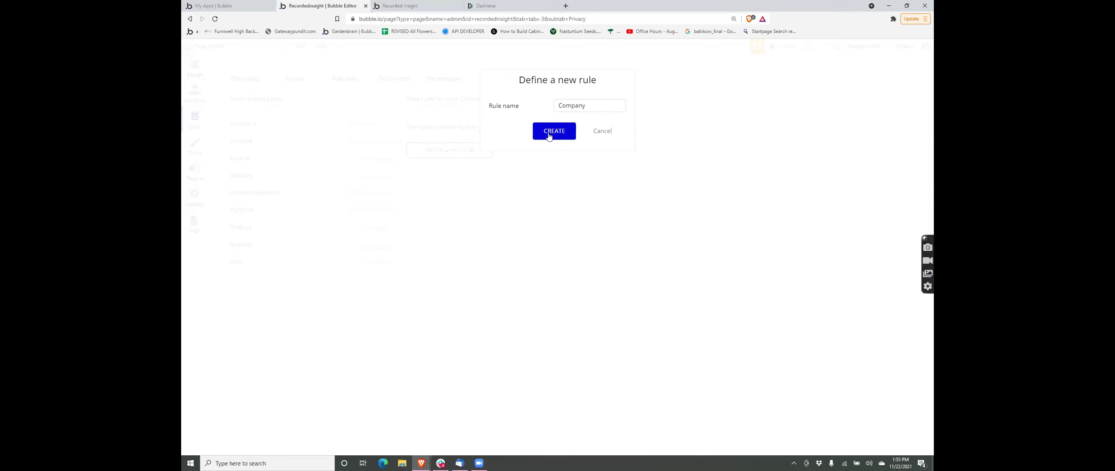
click(549, 135)
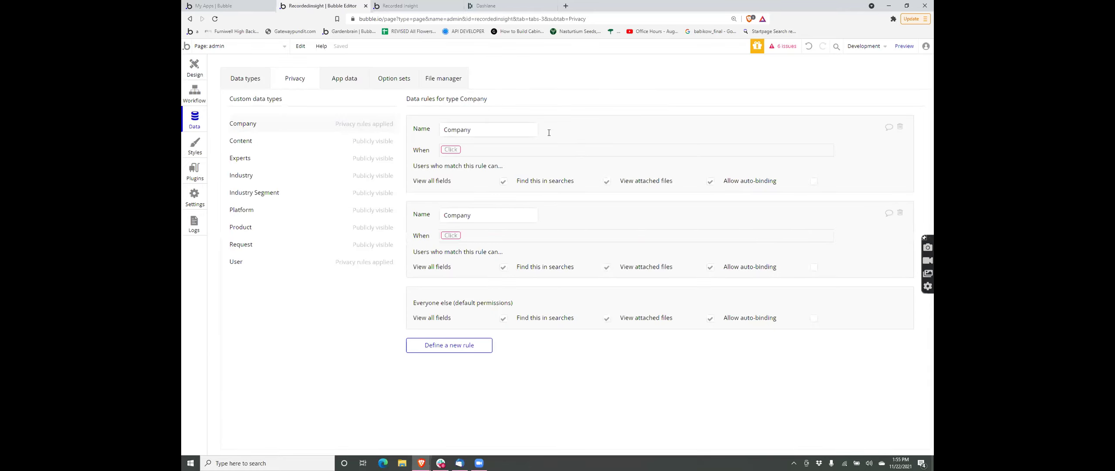
- Set the first Company rule's condition to "Current User's company is This Company" and delete the duplicate rule
click(456, 154)
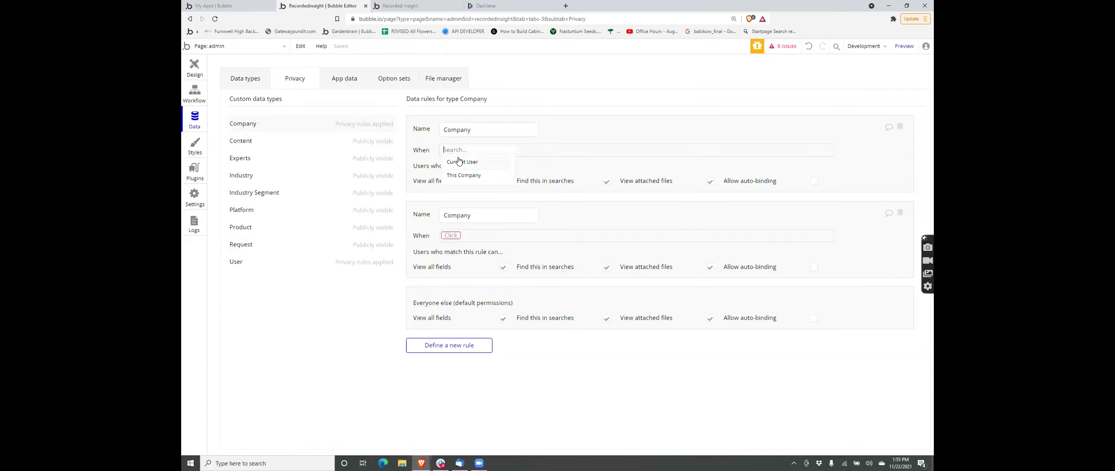
click(459, 162)
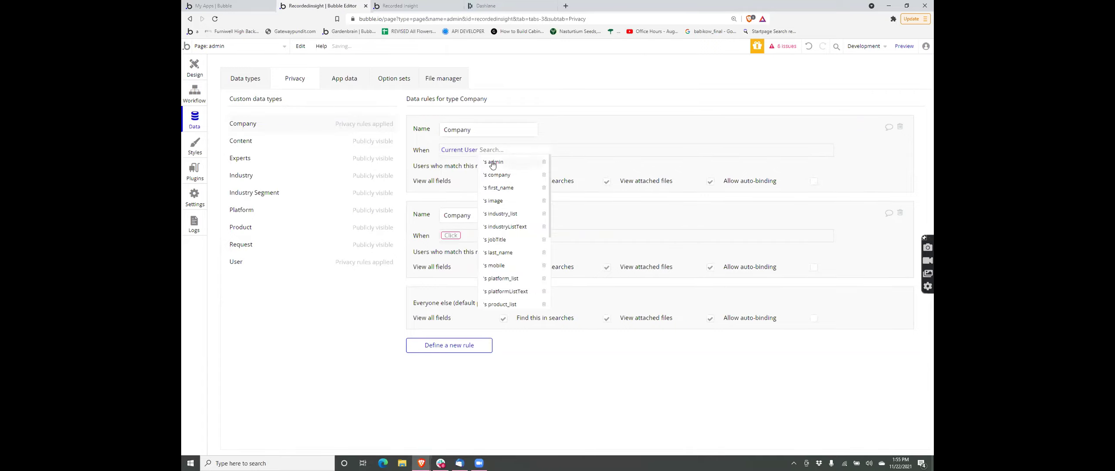
click(498, 175)
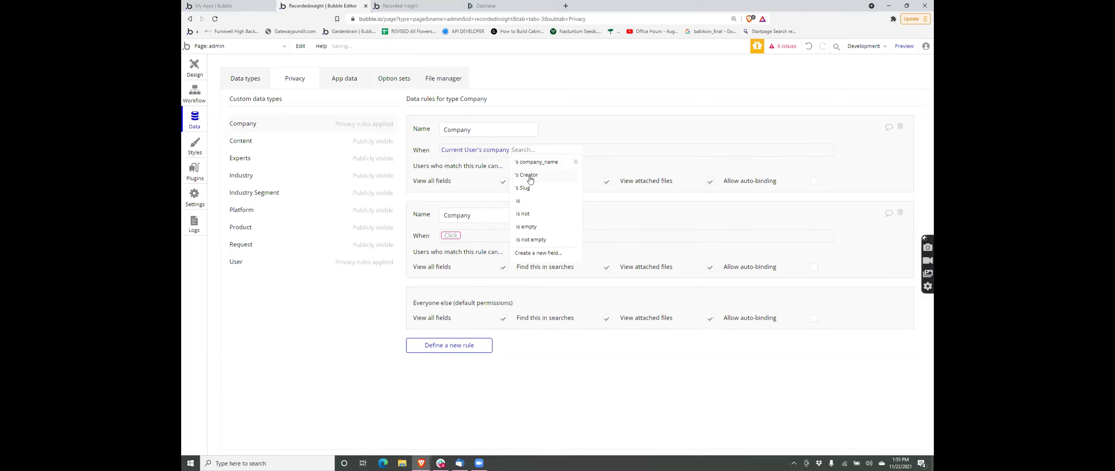
click(547, 203)
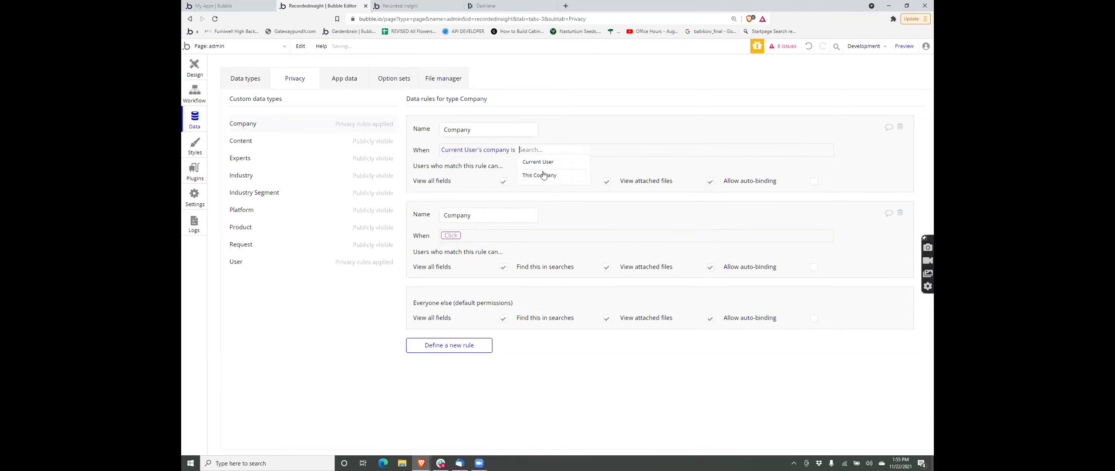
click(536, 176)
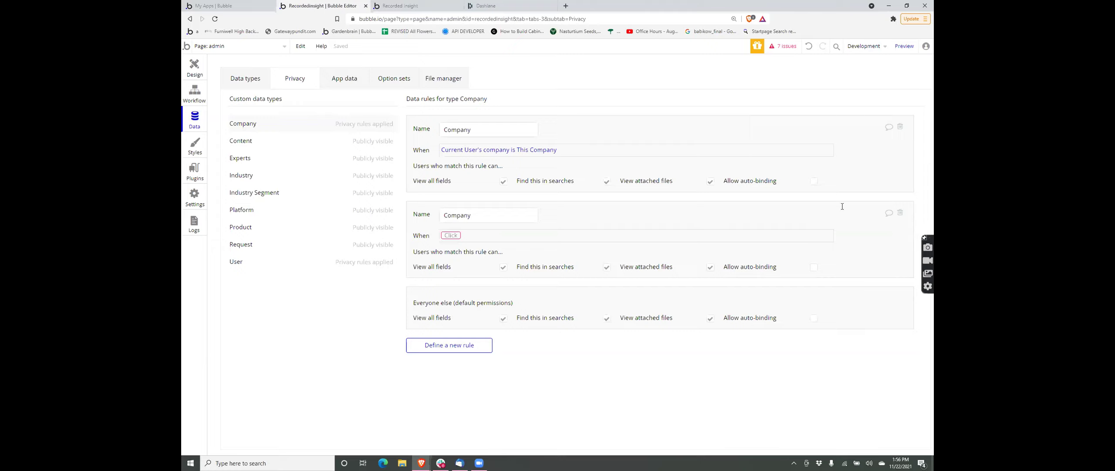
click(900, 212)
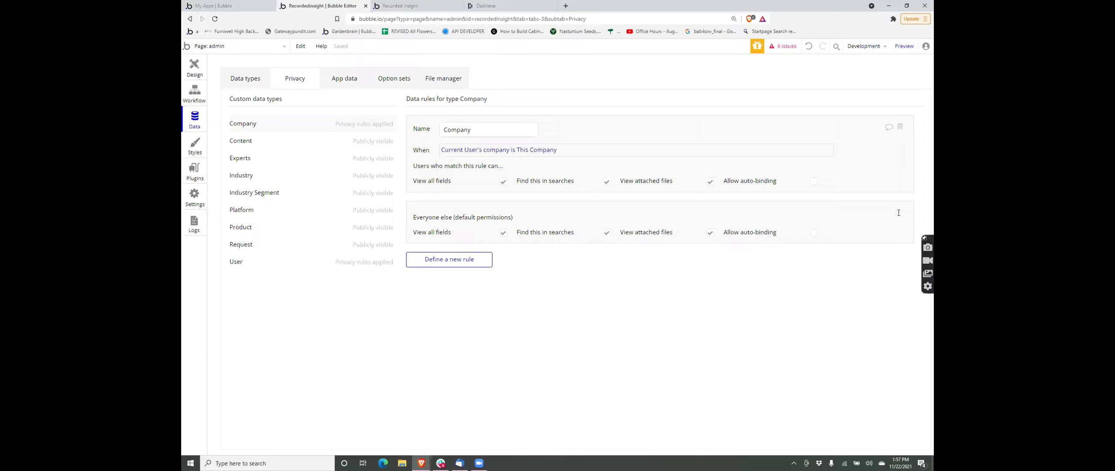
- Check the private-by-default option for new data types and return to the Company type's privacy rules
click(242, 77)
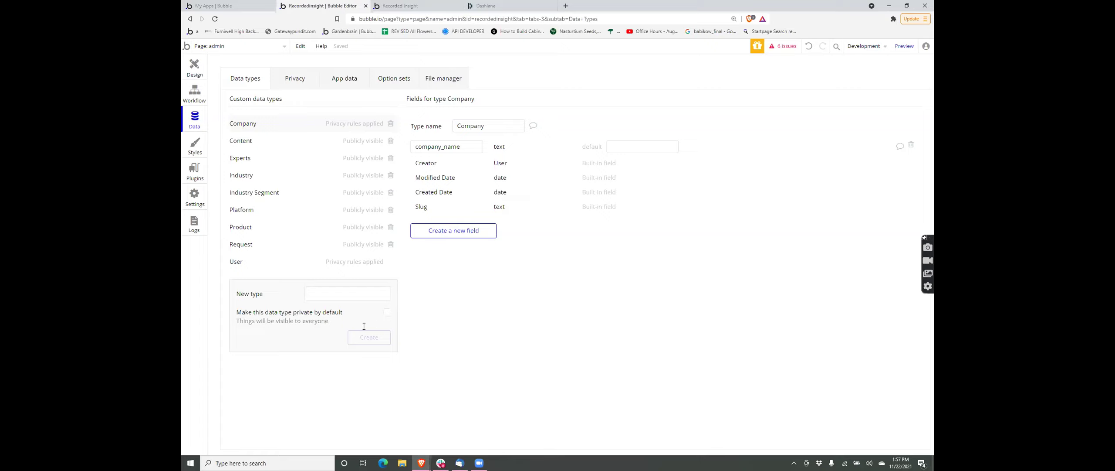
click(386, 313)
click(389, 314)
click(300, 87)
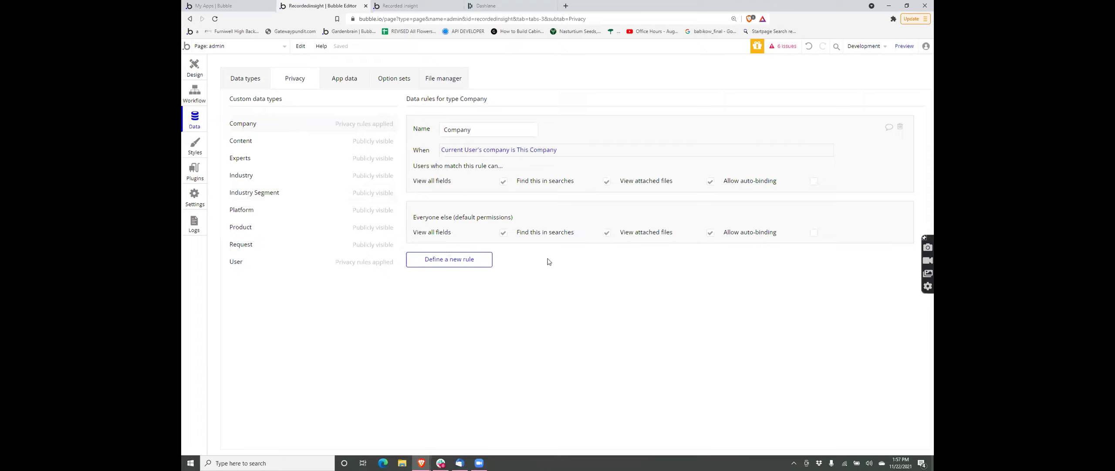
- Turn off View all fields in the Company rule and compare with the private-by-default setting for new data types
click(505, 182)
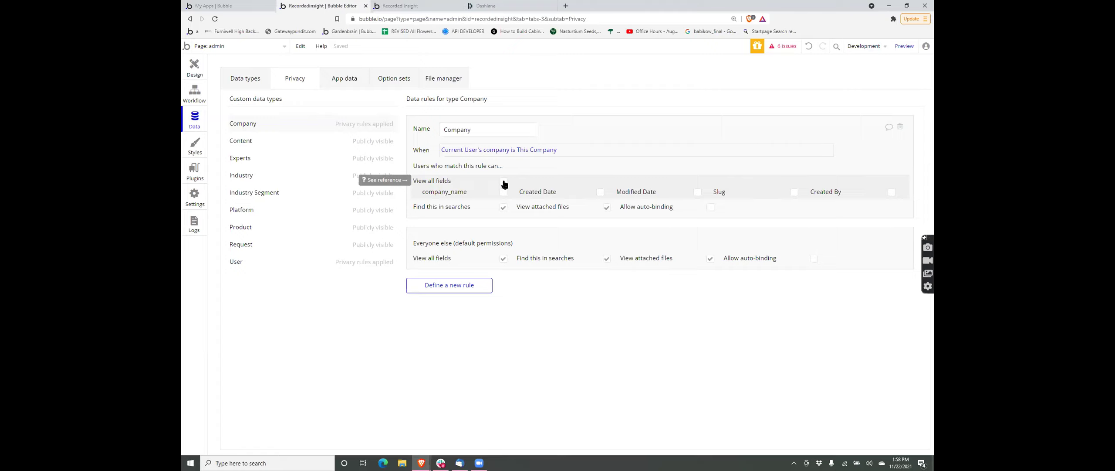
click(255, 79)
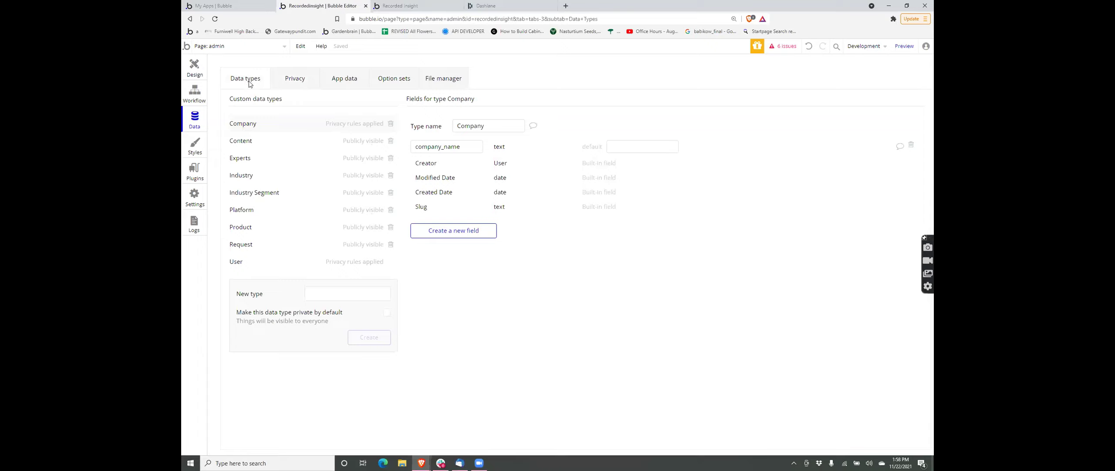
click(385, 313)
click(387, 312)
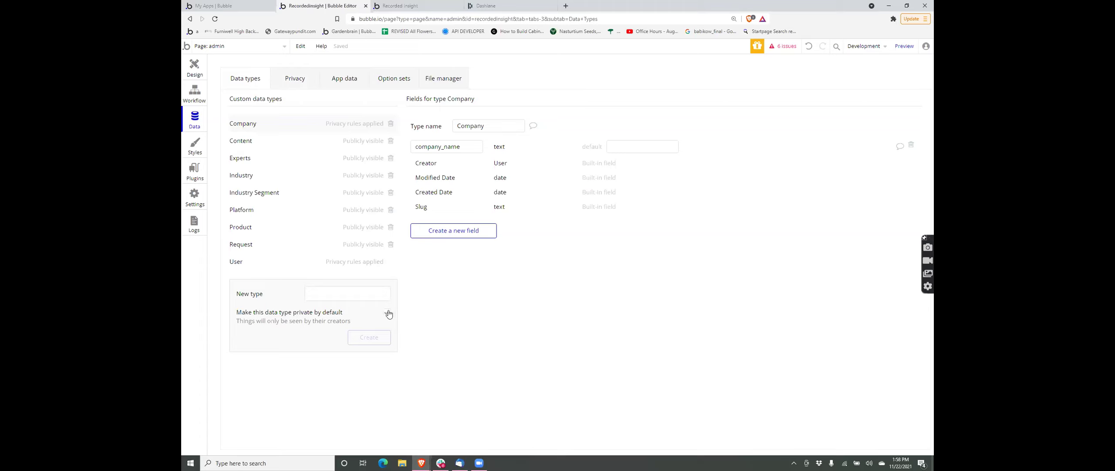
click(295, 79)
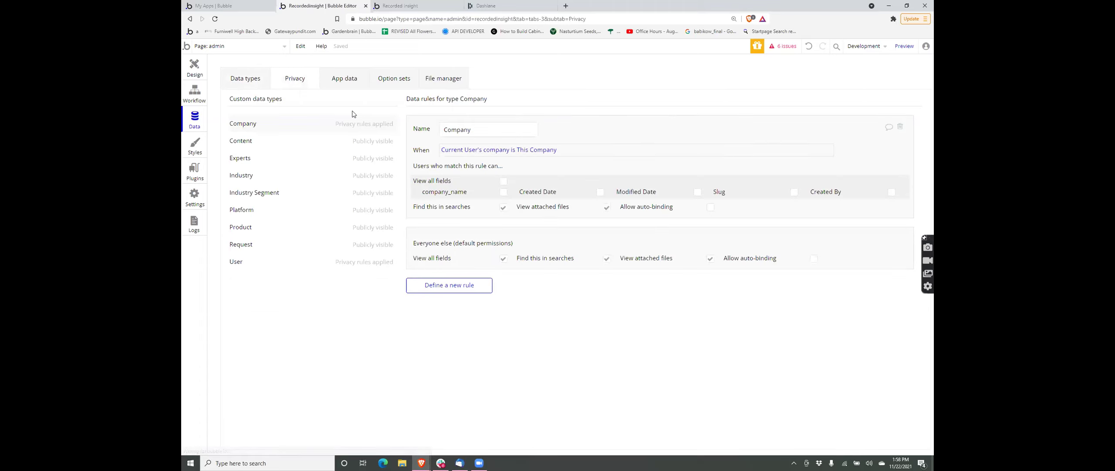
- Rename the Company privacy rule as Company Admin and allow matching users to view all fields
click(522, 134)
text(Admin)
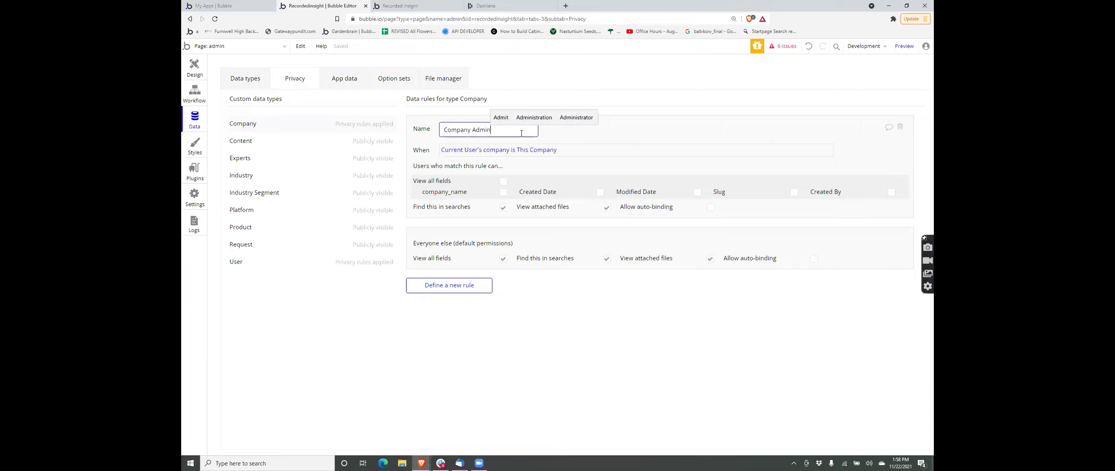
click(518, 312)
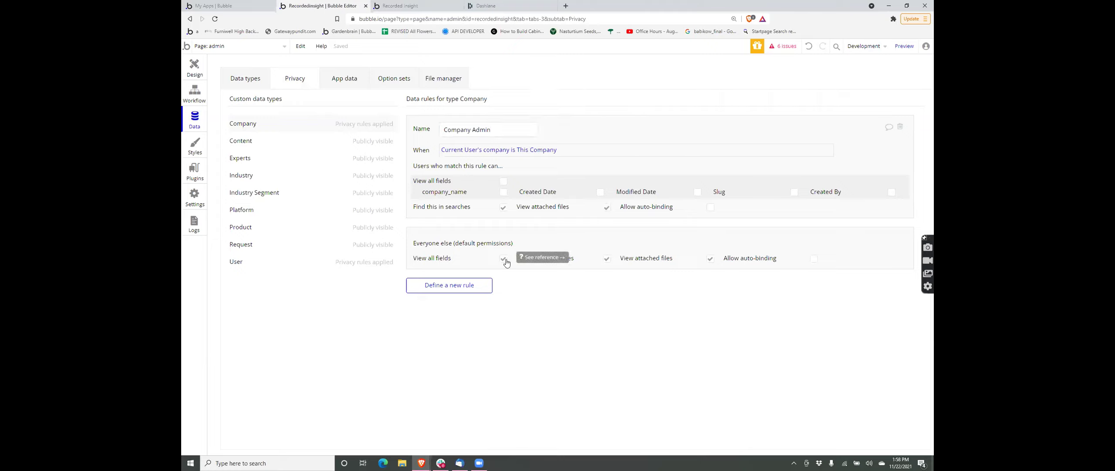
click(504, 182)
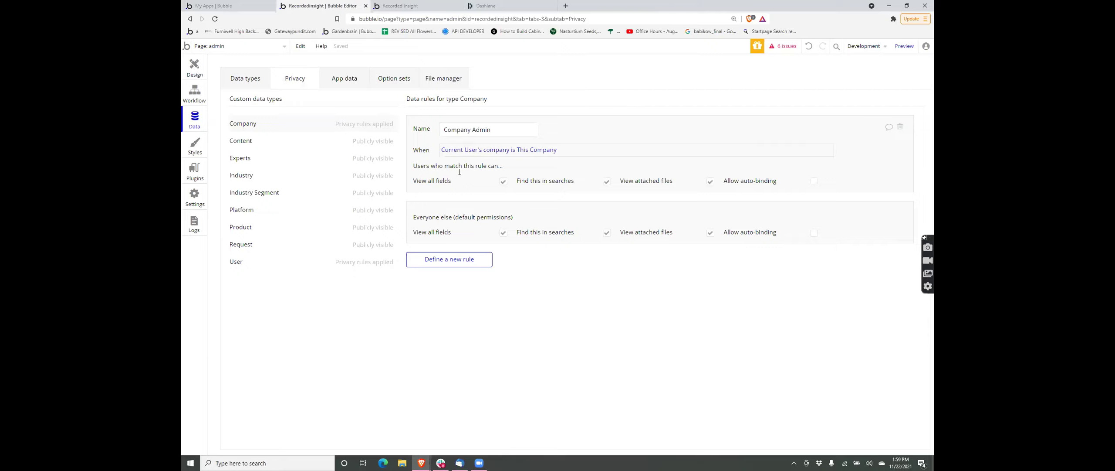
- Extend the Company Admin rule's condition with "and Current User's admin is "yes""
click(460, 154)
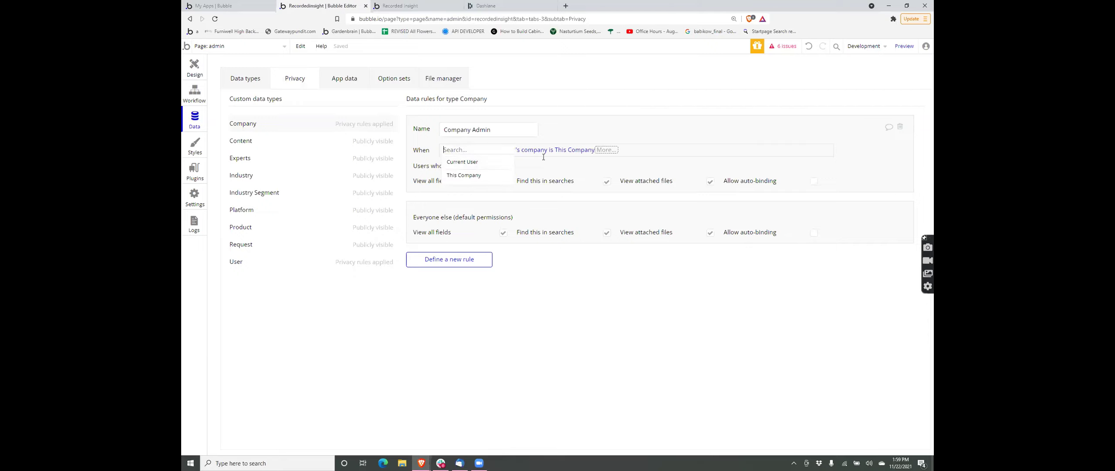
click(599, 152)
click(568, 175)
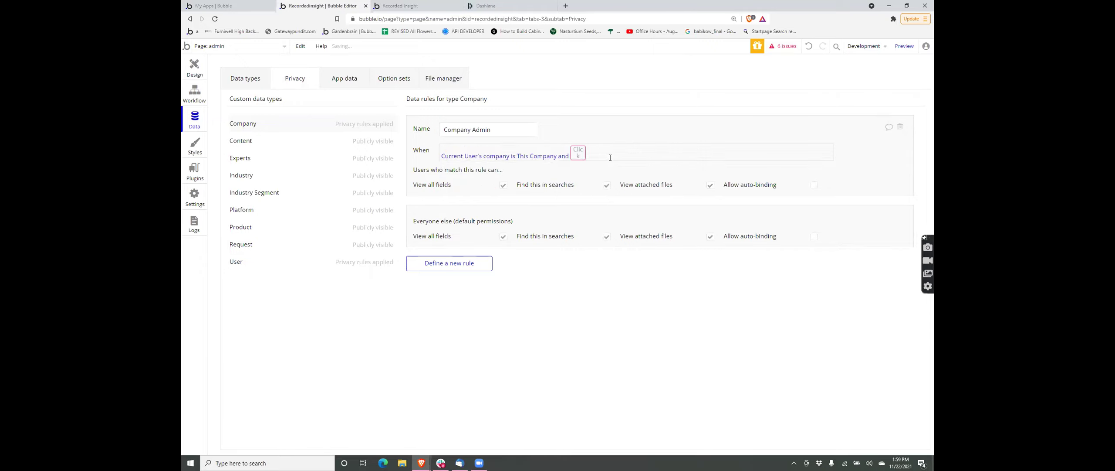
click(595, 162)
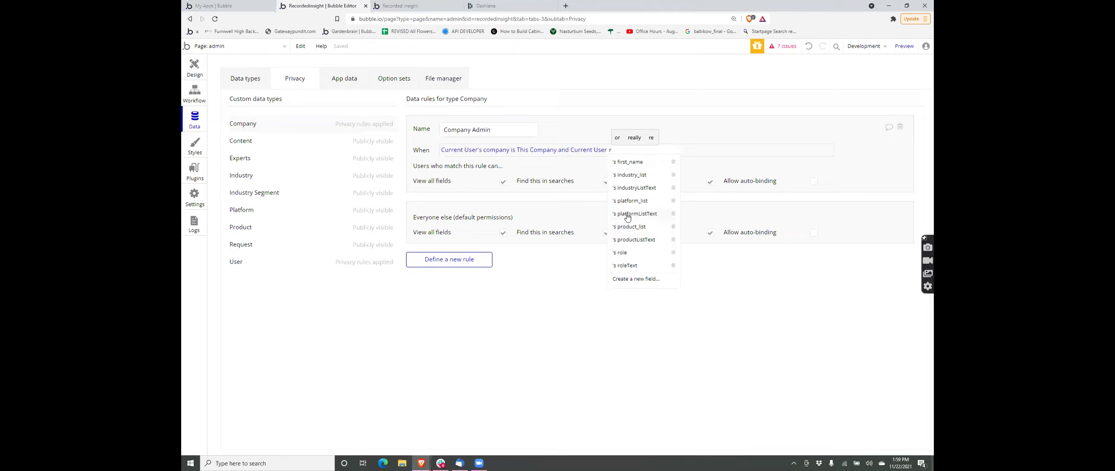
text(r)
click(635, 258)
click(640, 163)
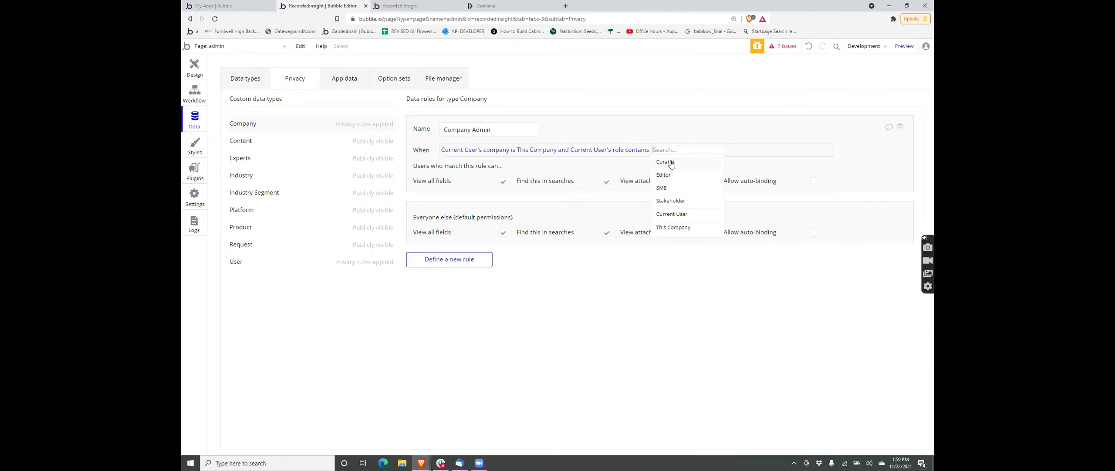
click(619, 152)
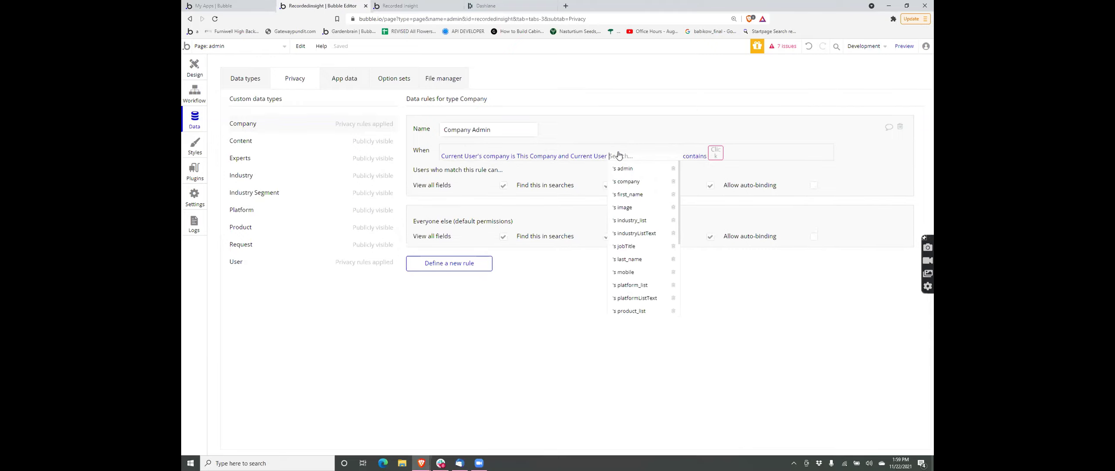
click(622, 167)
click(645, 152)
click(650, 178)
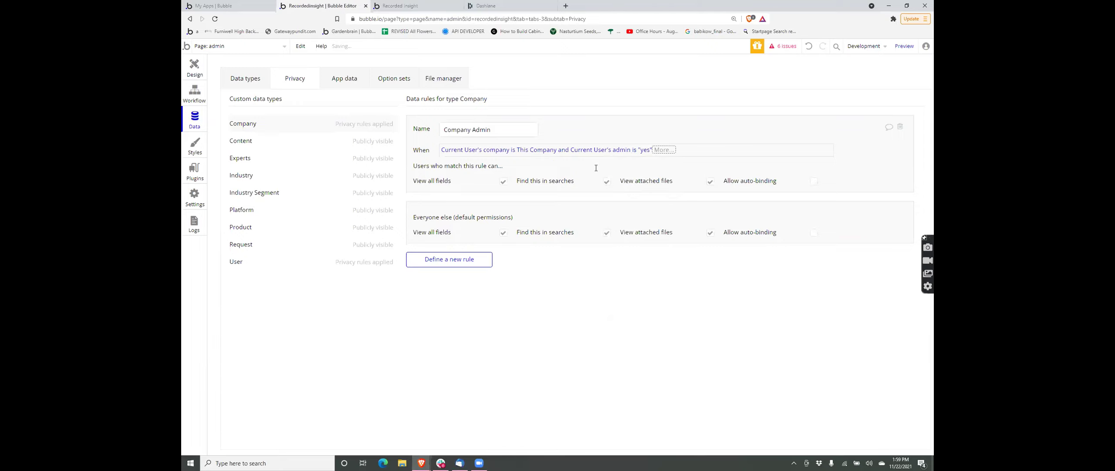
- Define a new privacy rule named Owner for the Company data type
click(486, 259)
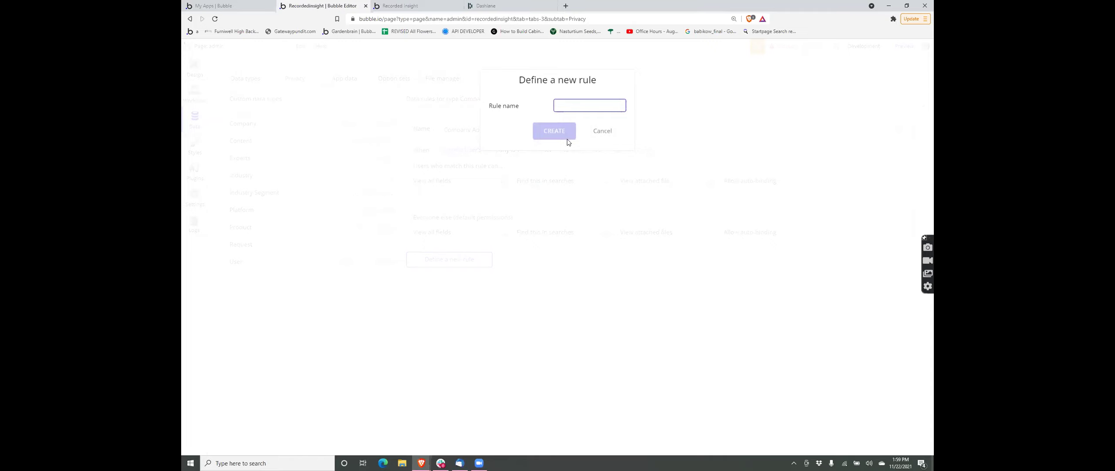
text(Owner)
click(554, 131)
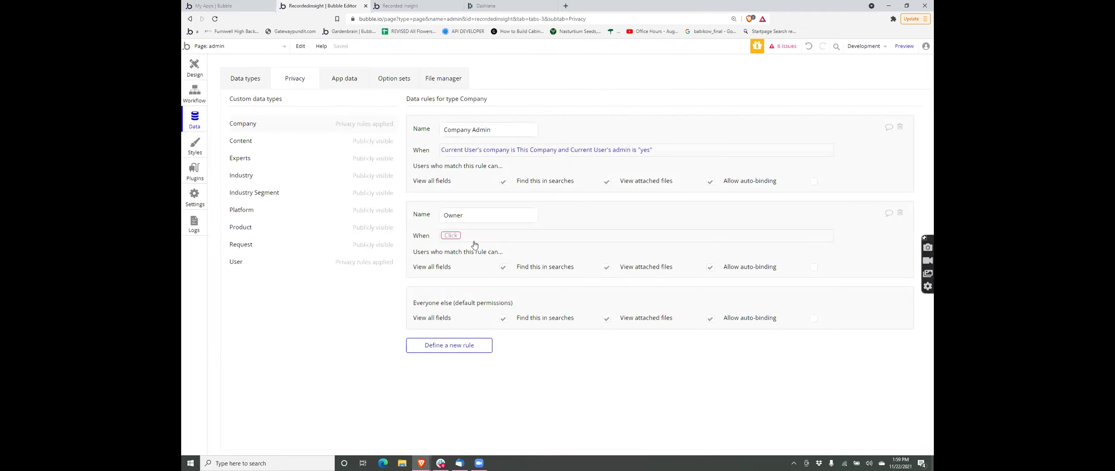
click(452, 236)
click(456, 247)
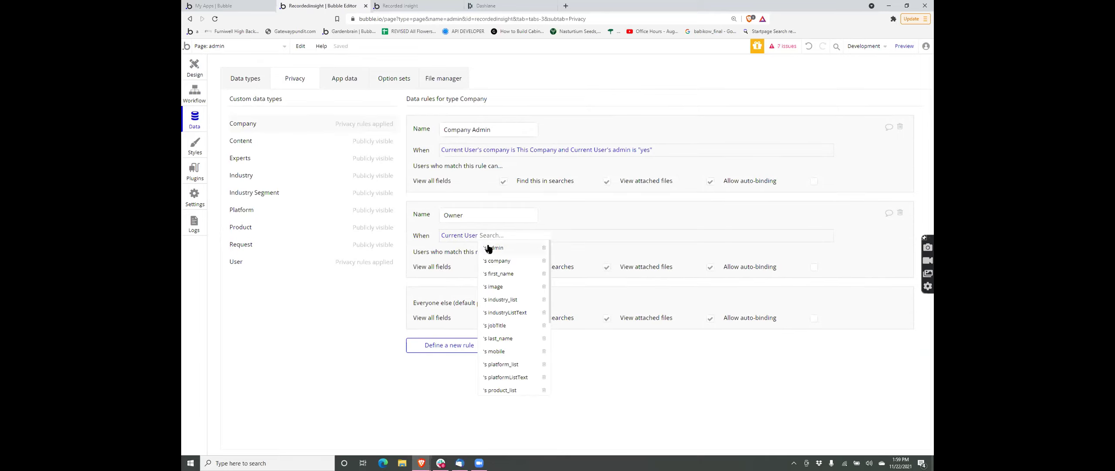
scroll(501, 309, down, 3)
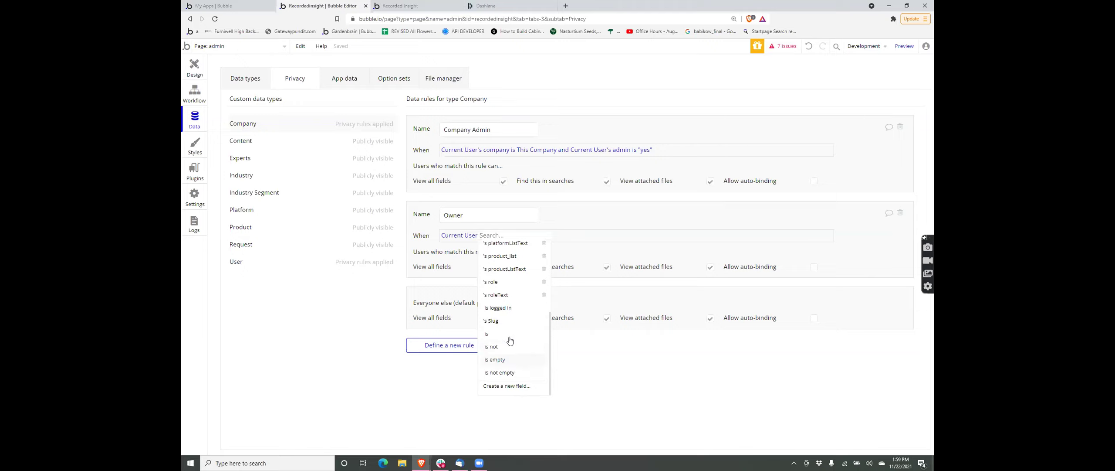
click(510, 334)
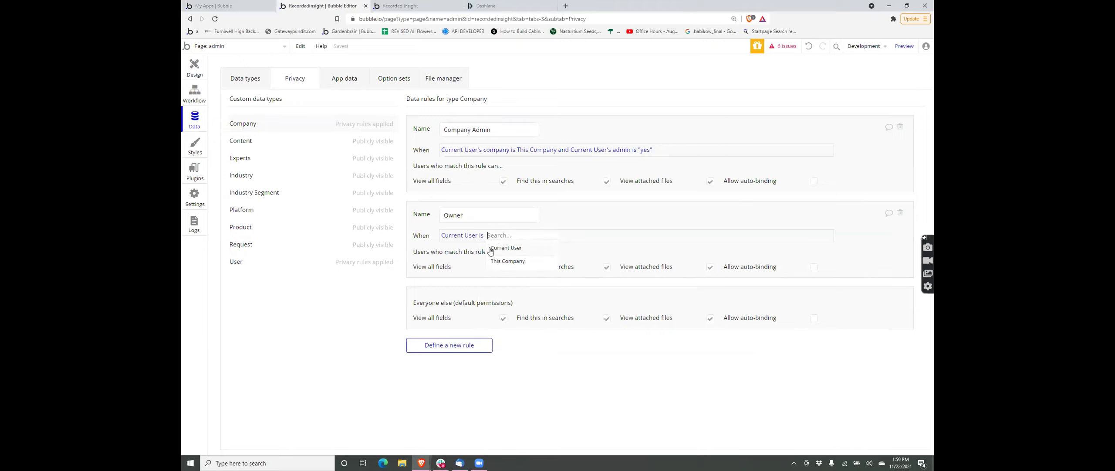
click(481, 236)
text(cre)
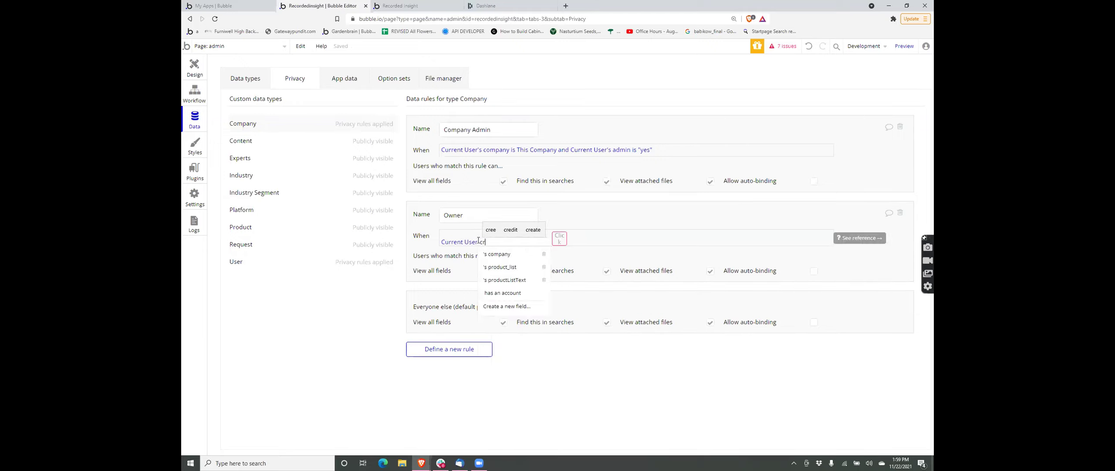
- Base the Owner rule's condition on This Company's Creator, leaving the comparison open
click(451, 243)
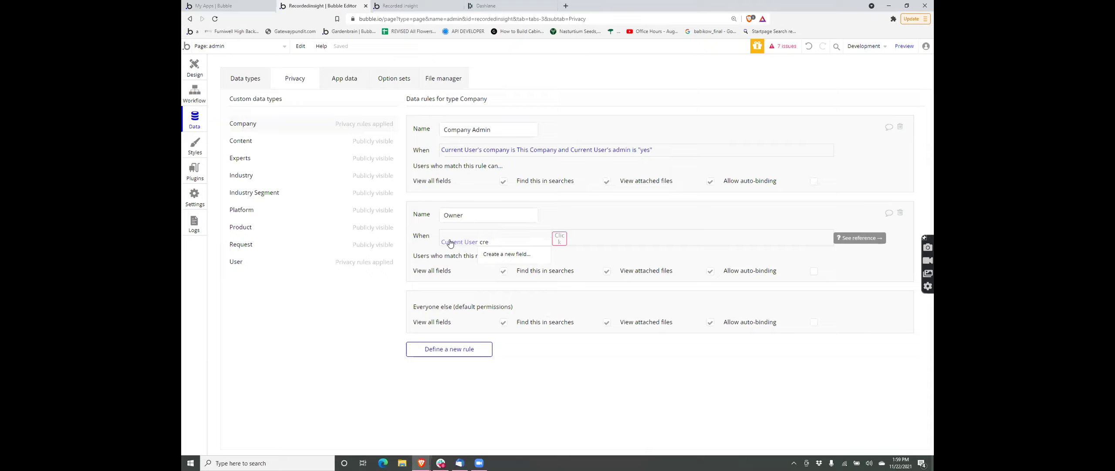
click(455, 266)
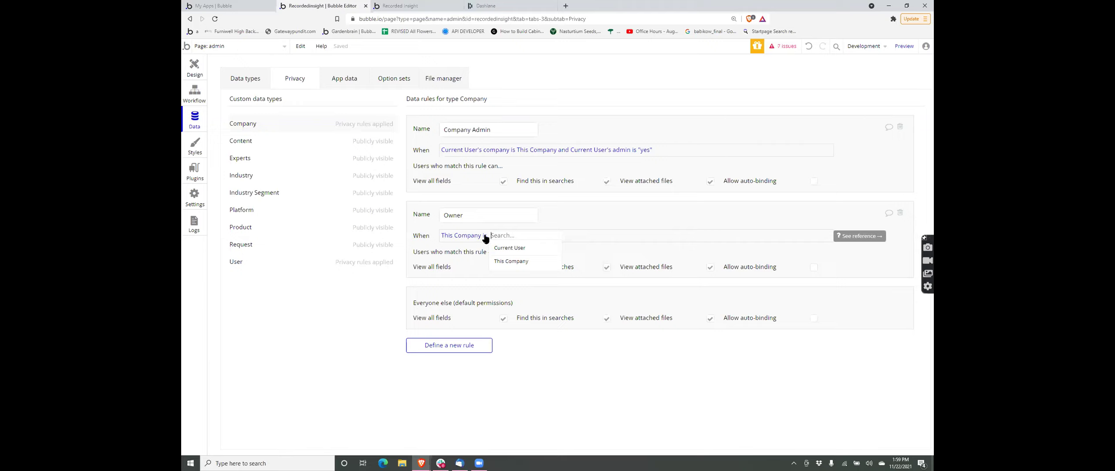
click(483, 236)
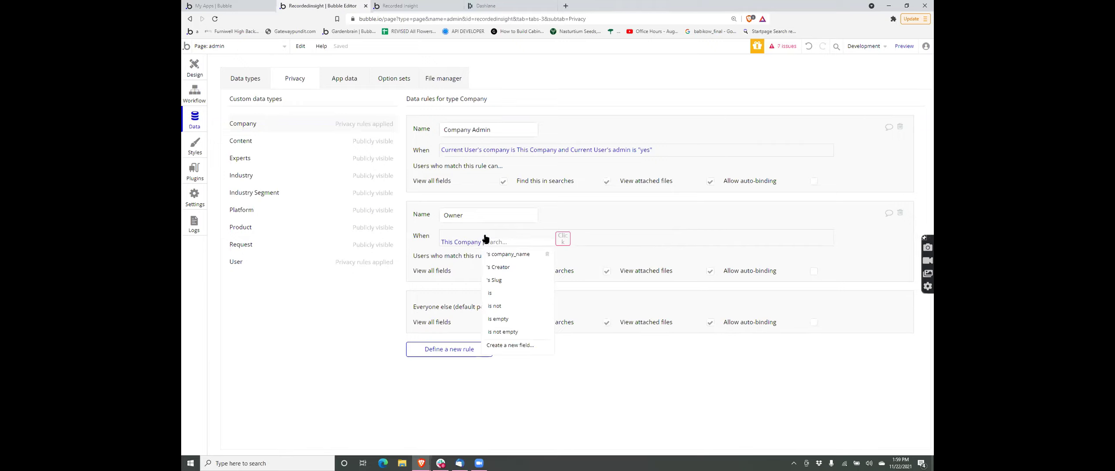
click(499, 267)
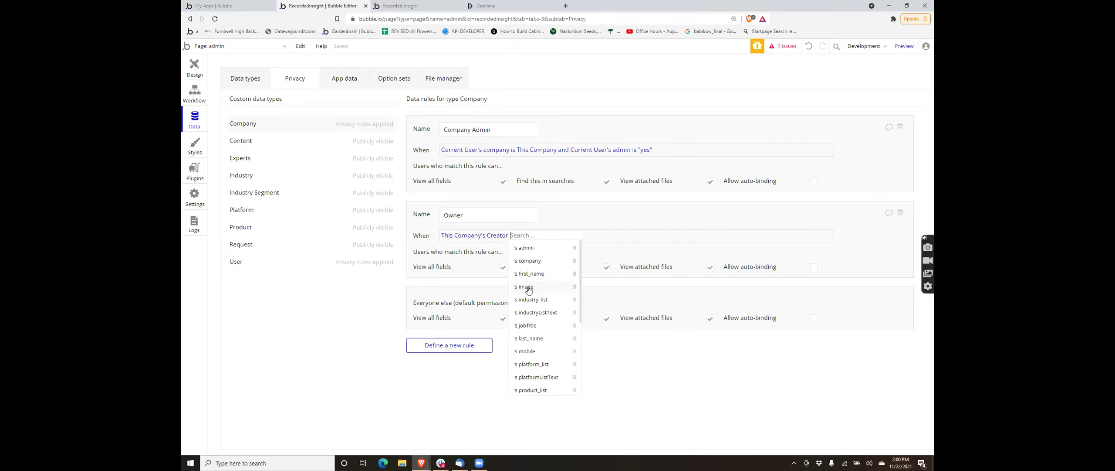
click(574, 221)
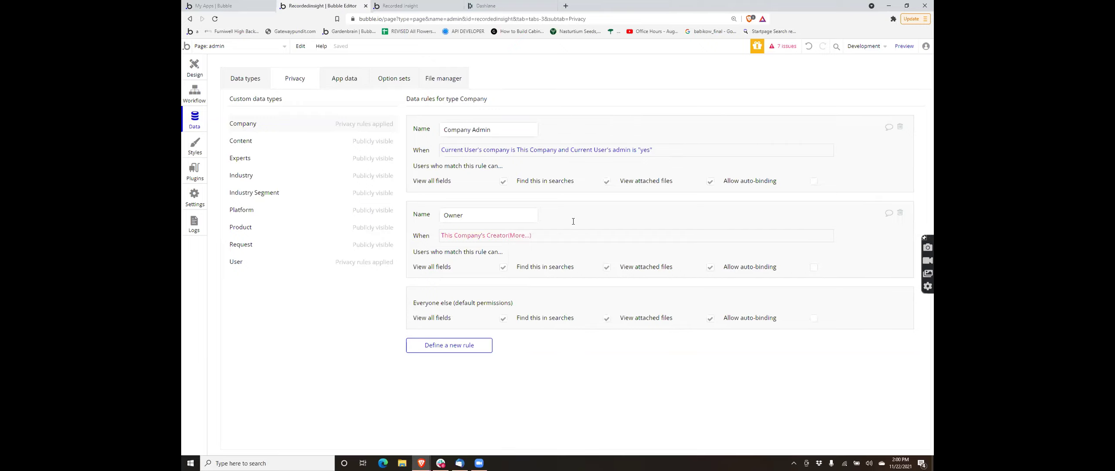
click(516, 235)
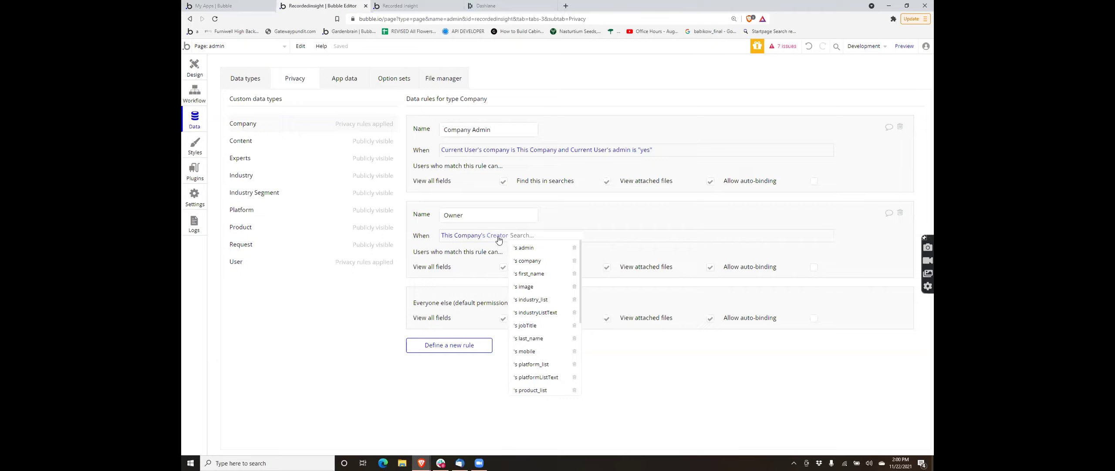
click(499, 236)
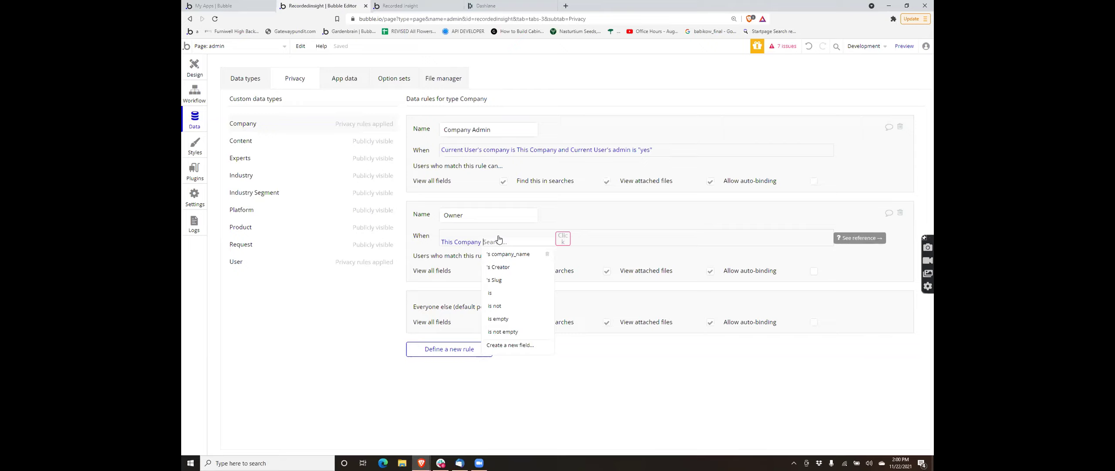
- Check the Industry type's privacy rules and the running Recorded Insight admin page, and return to the Company rules in the editor
click(257, 262)
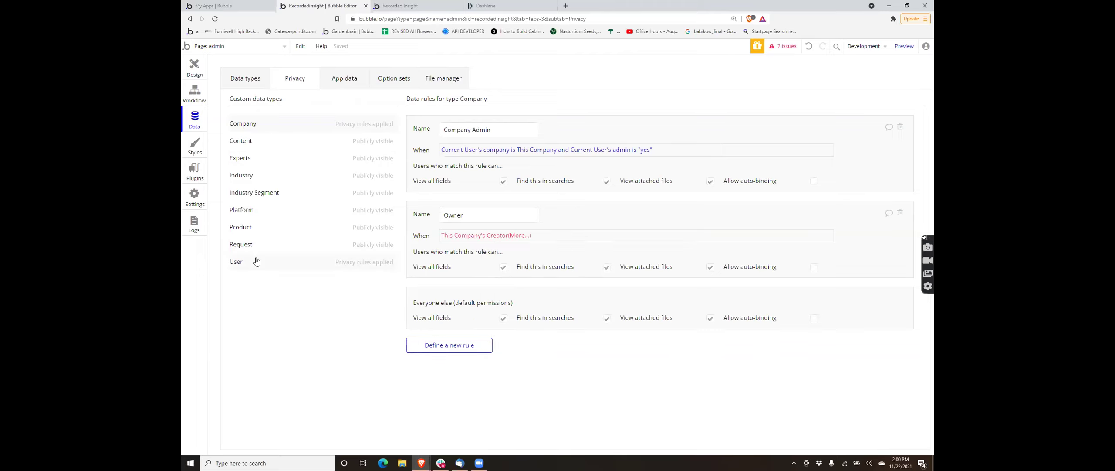
click(266, 124)
click(277, 180)
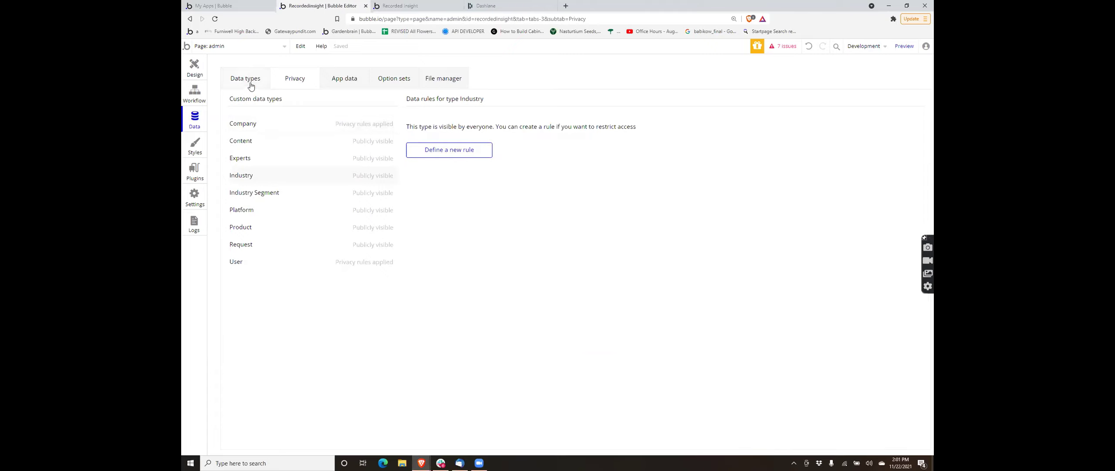
click(256, 125)
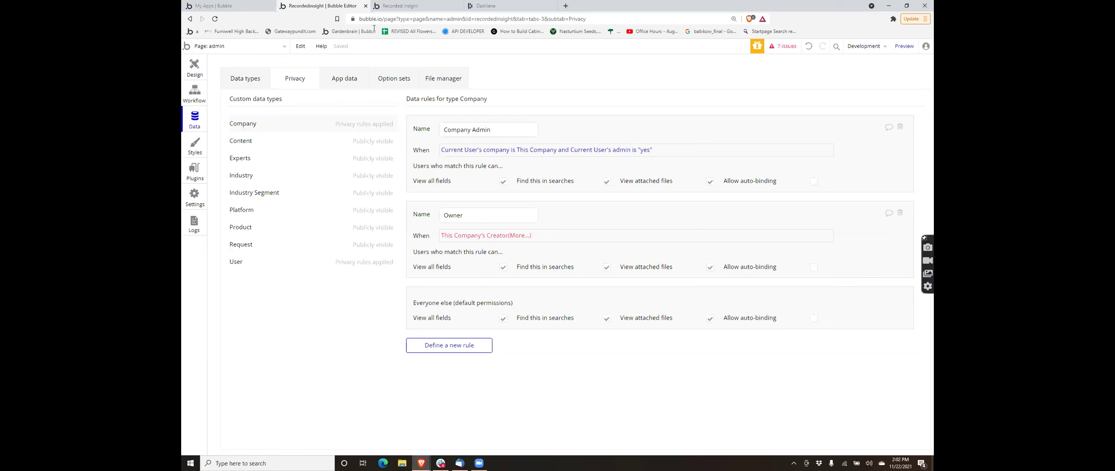
click(401, 7)
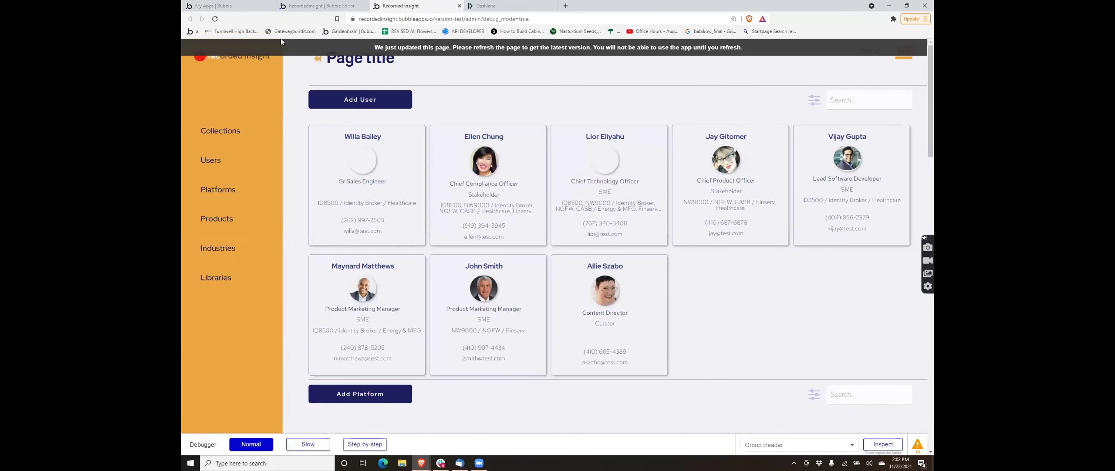
click(292, 6)
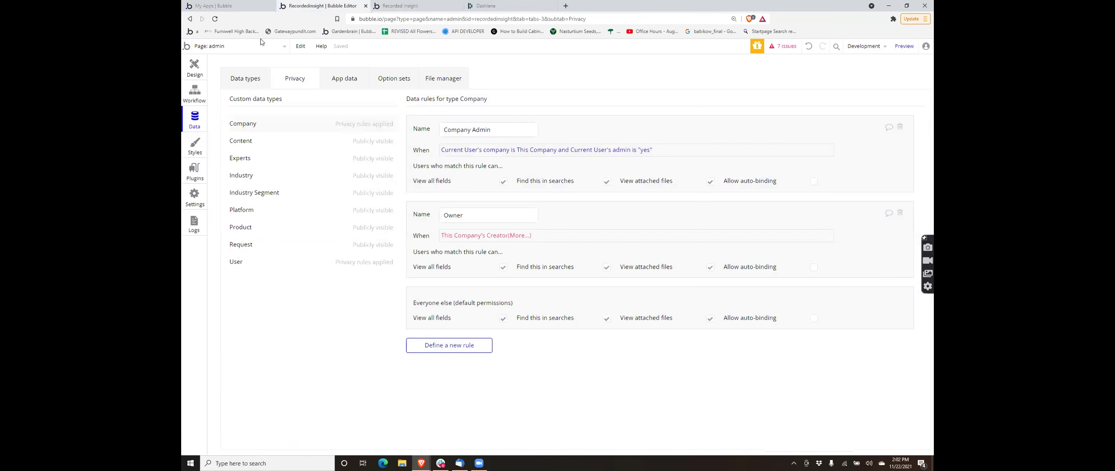
- Open the scratch page in the editor and examine its content type dropdown and the stacked content repeating groups
click(241, 53)
click(358, 91)
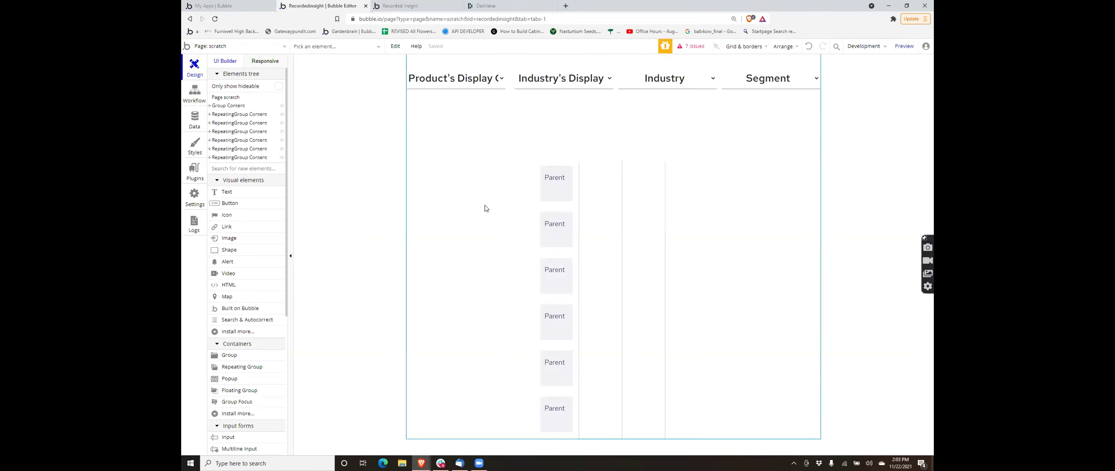
click(453, 81)
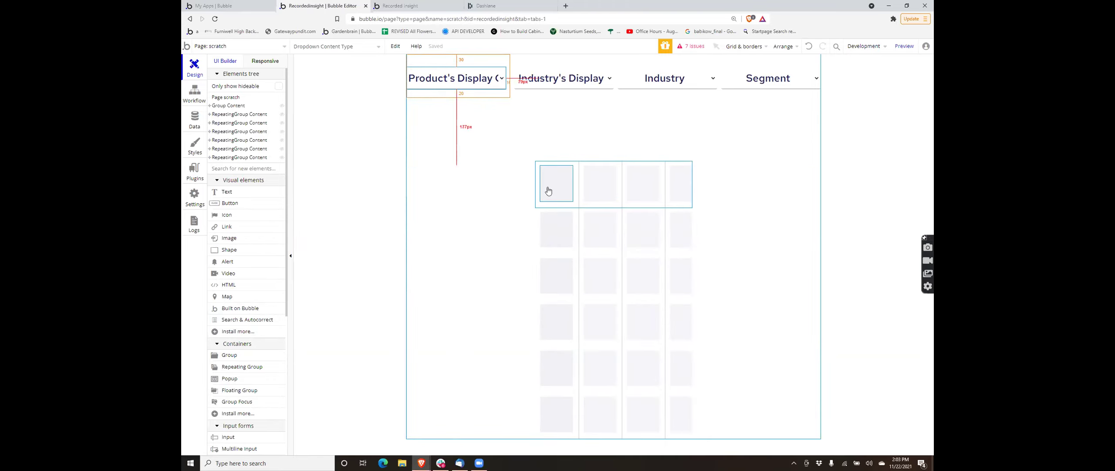
click(595, 189)
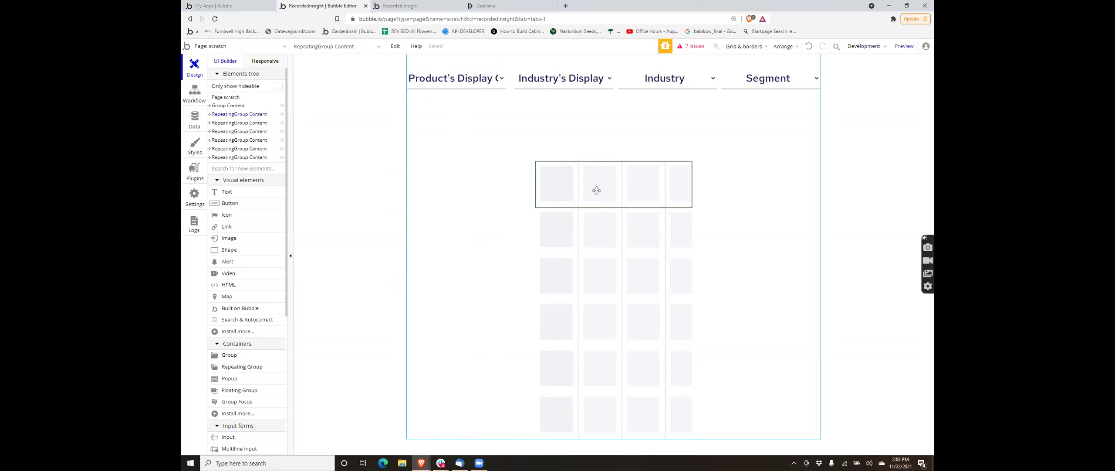
click(603, 239)
click(605, 285)
click(609, 322)
click(613, 363)
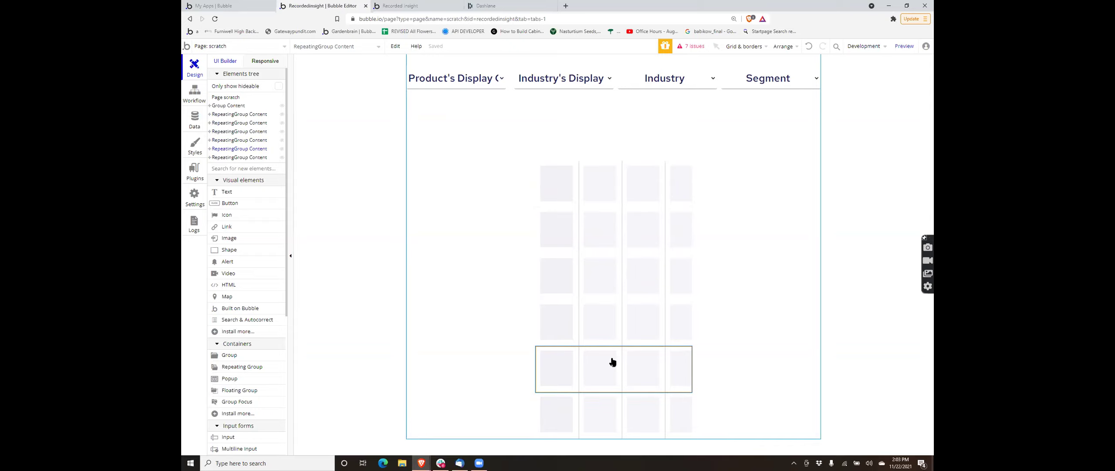
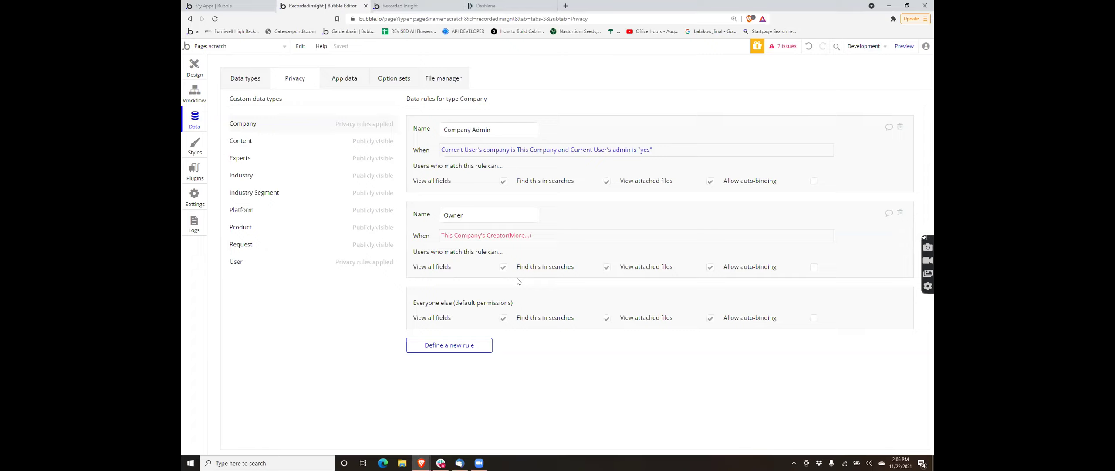
- Turn off View all fields in the Company Admin rule to see its individual fields, and turn it back on
click(505, 183)
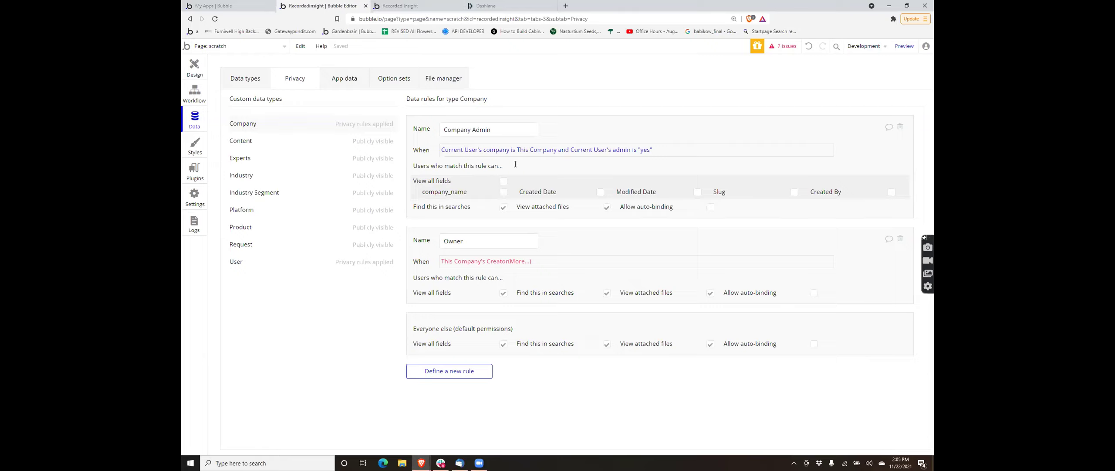
click(503, 183)
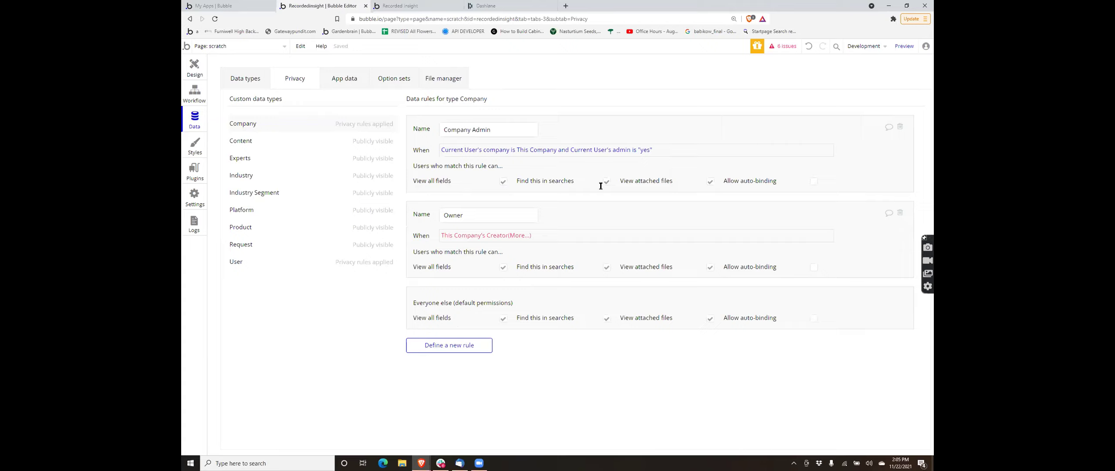
double_click(565, 179)
triple_click(564, 179)
- Rename the User type's "User details" privacy rule as Curator
click(267, 269)
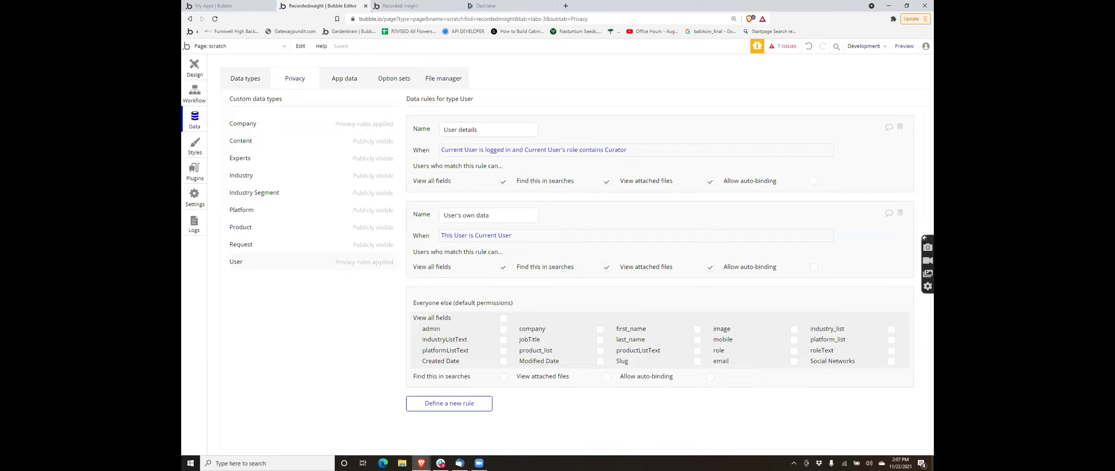
triple_click(481, 127)
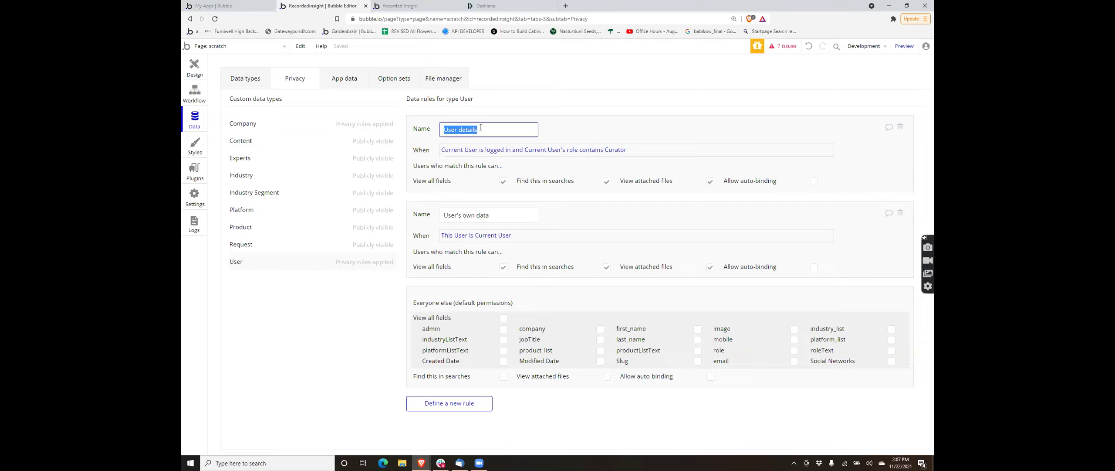
text(cURAATOR)
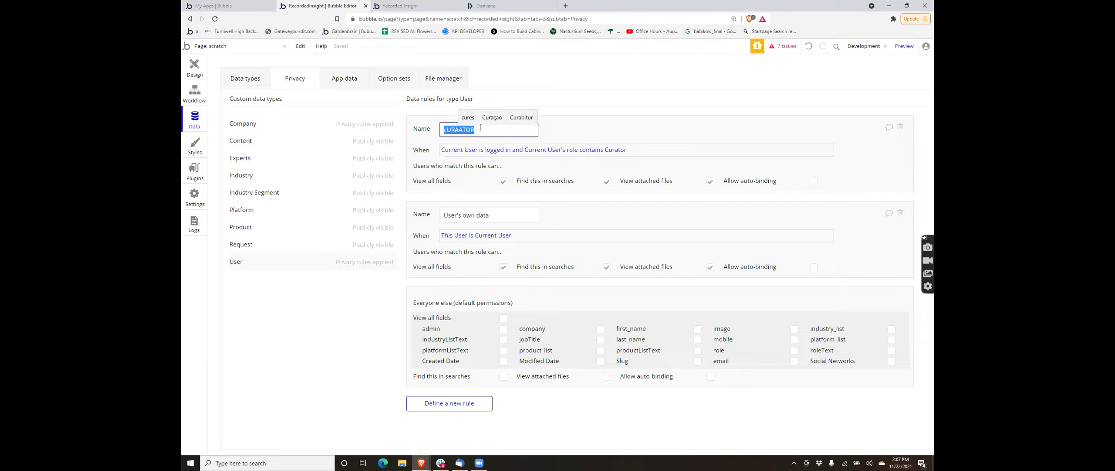
text(Curator)
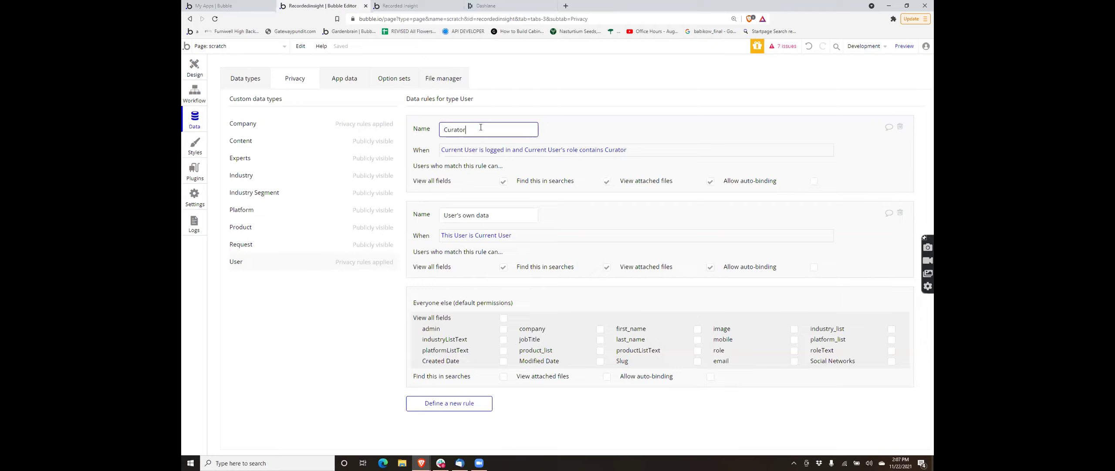
- Turn off View all fields in the User type's Curator privacy rule to list its individual fields
click(505, 187)
click(503, 186)
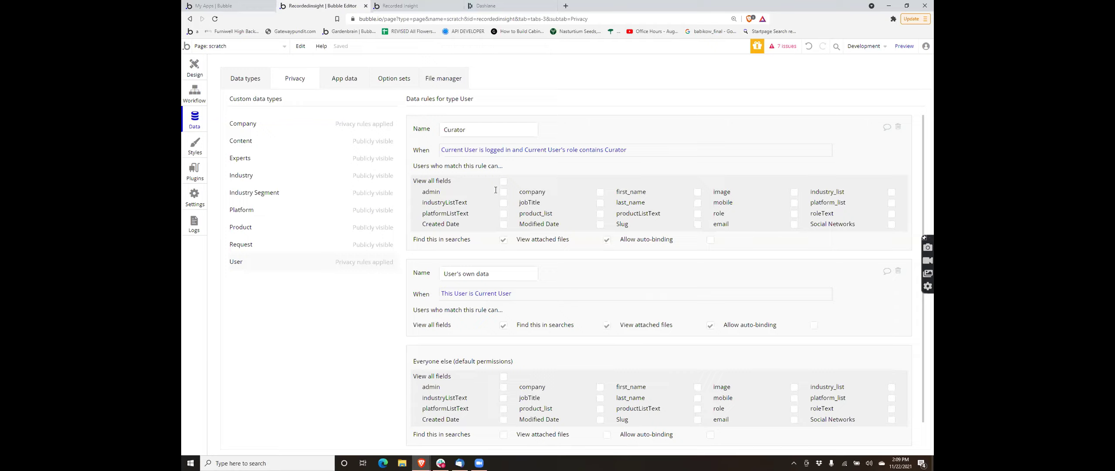
- Review the privacy rules of the other data types, including Industry, Experts, Content and Company, and return to the User rules
click(283, 251)
click(273, 209)
click(263, 191)
click(261, 176)
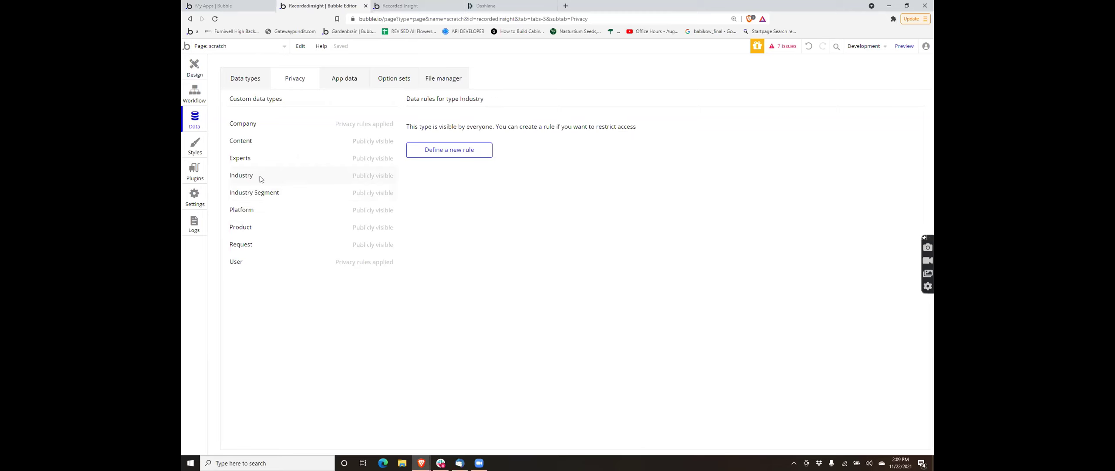
click(258, 158)
click(256, 141)
click(254, 125)
click(255, 265)
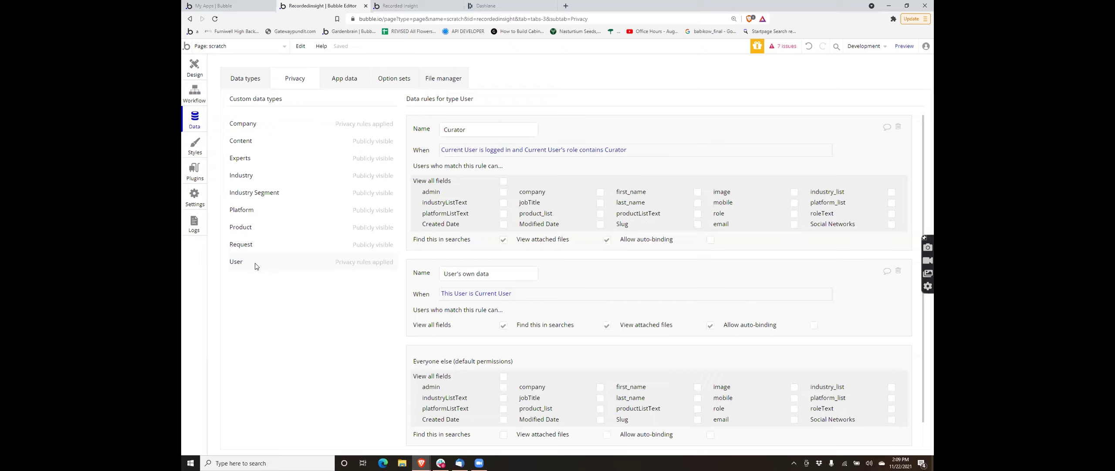
- Examine the user cards, platform cards and Add platform popup in the running admin page, and open the Industry privacy rules in the editor
click(405, 6)
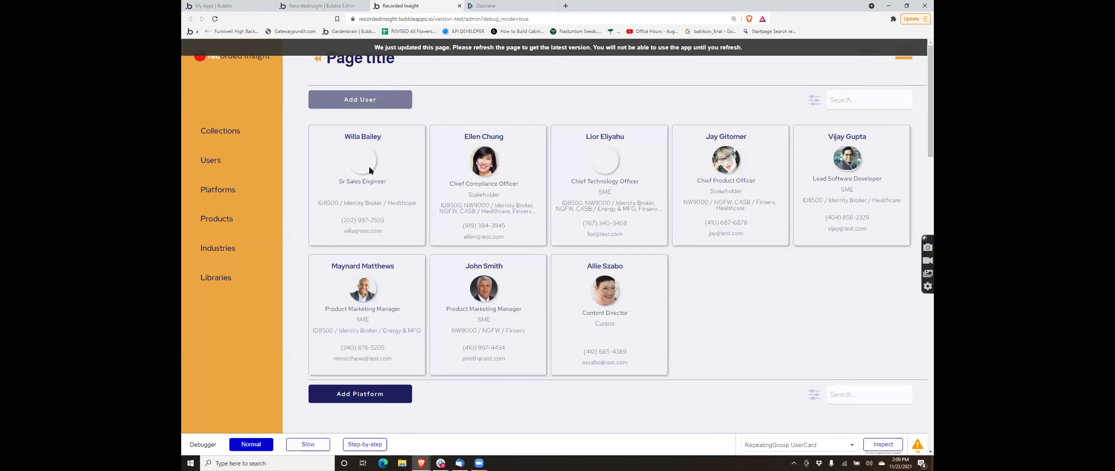
scroll(468, 179, down, 5)
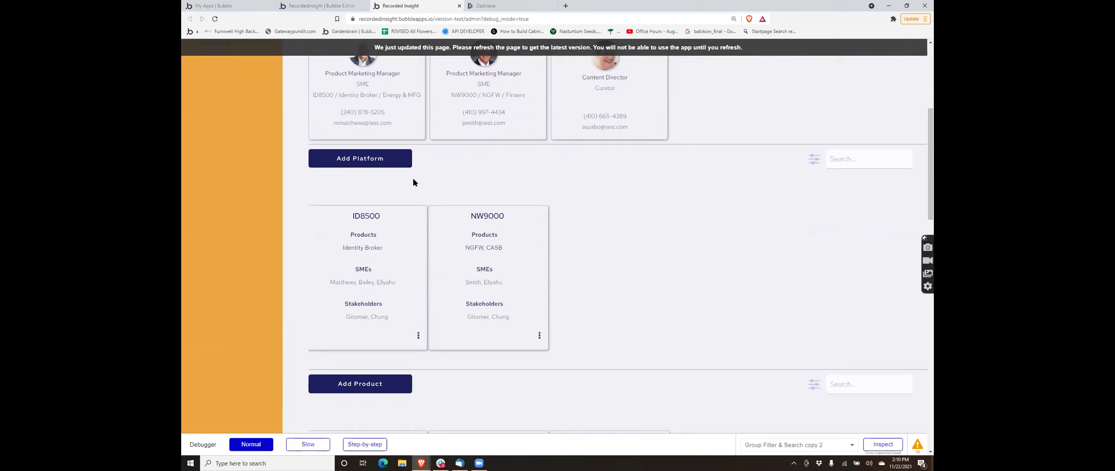
click(377, 160)
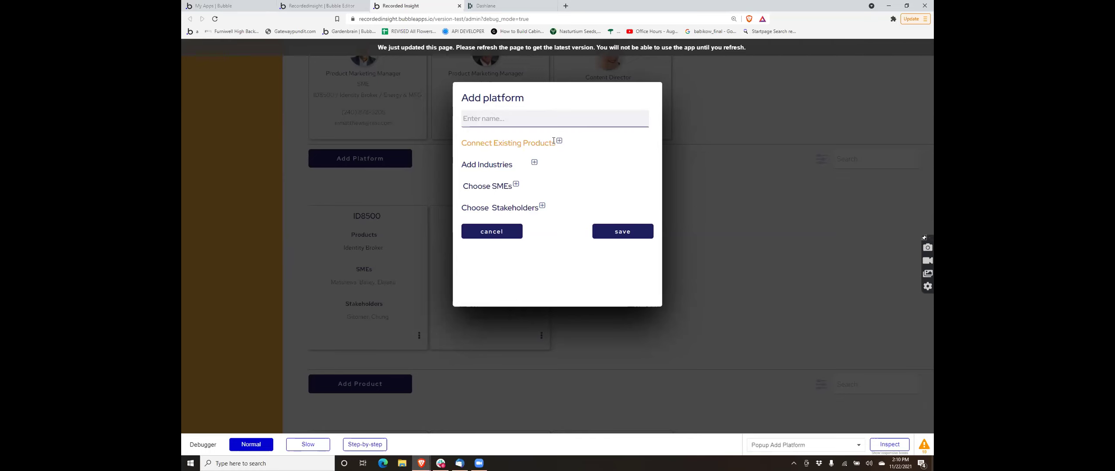
click(517, 231)
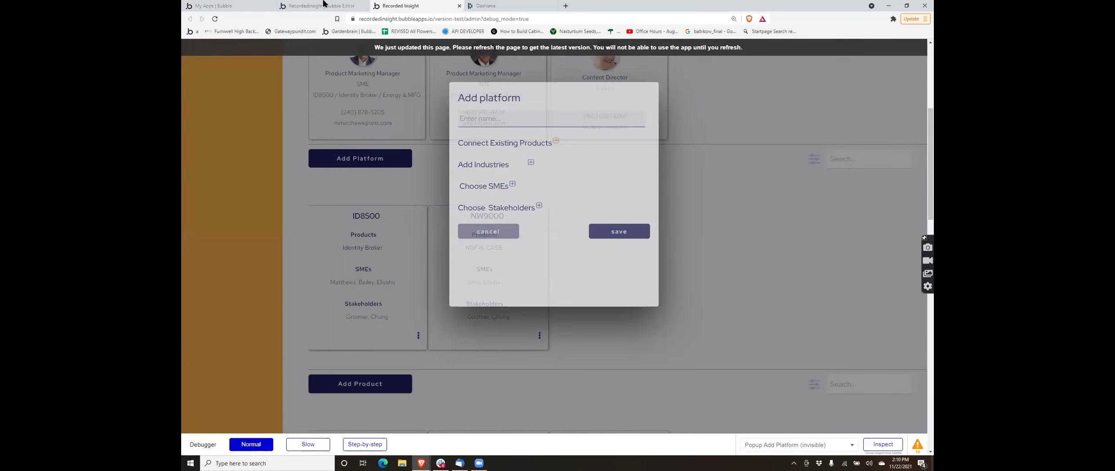
click(325, 6)
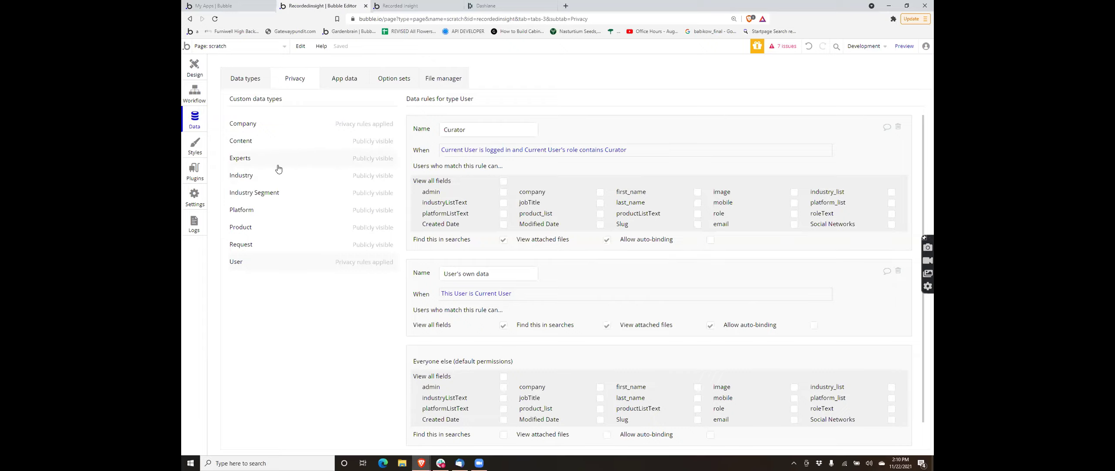
click(270, 177)
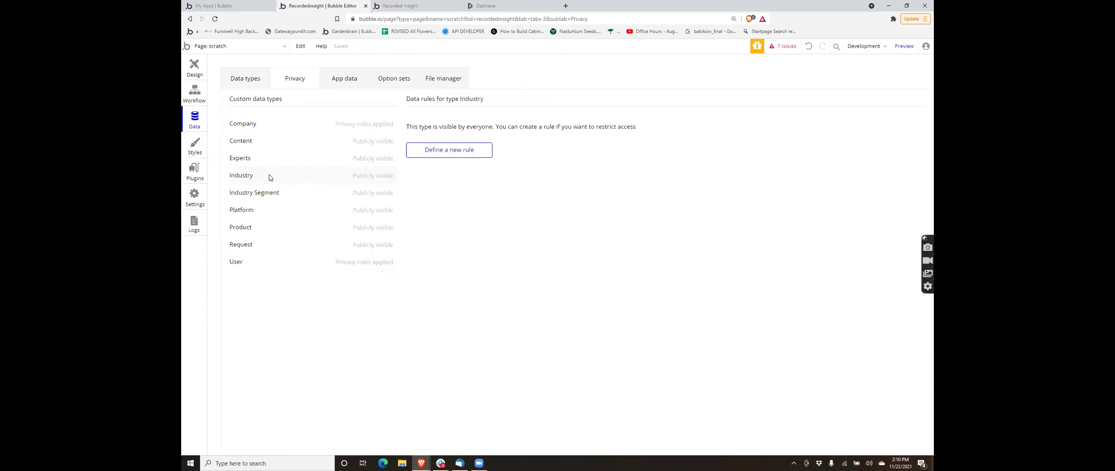